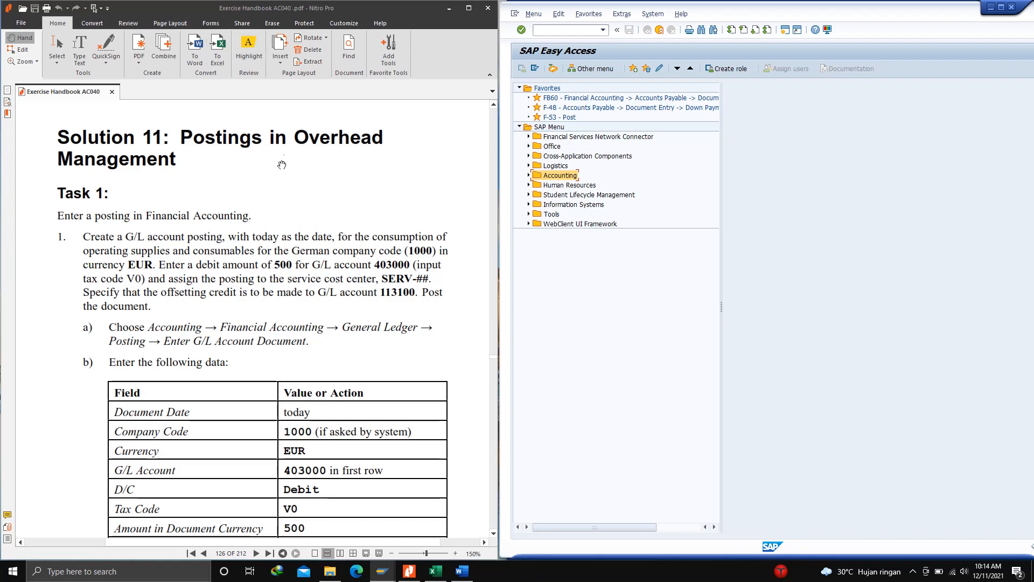
# Read the Solution 11, Task 1 instructions and field table for the G/L account posting in the exercise handbook
pyautogui.scroll(3, 279, 162)
pyautogui.scroll(3, 279, 161)
pyautogui.scroll(-2, 279, 162)
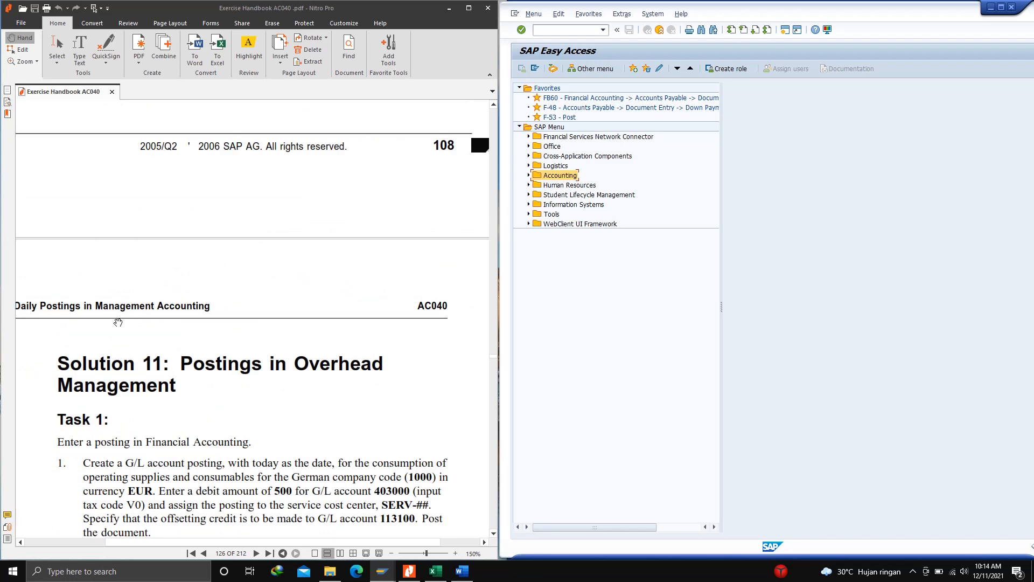
pyautogui.scroll(-4, 112, 326)
pyautogui.scroll(-8, 112, 325)
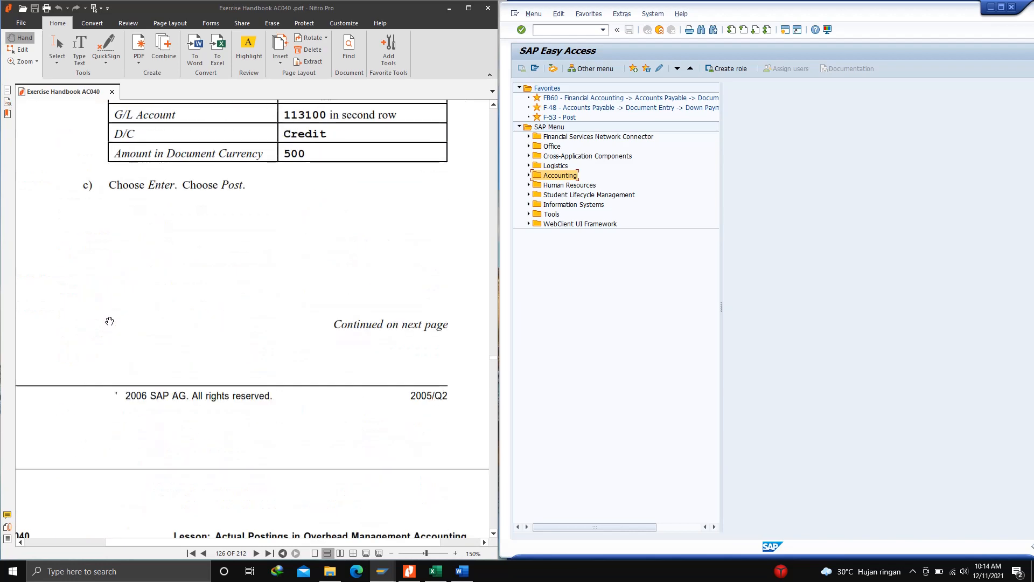
pyautogui.moveTo(146, 438); pyautogui.dragTo(183, 447)
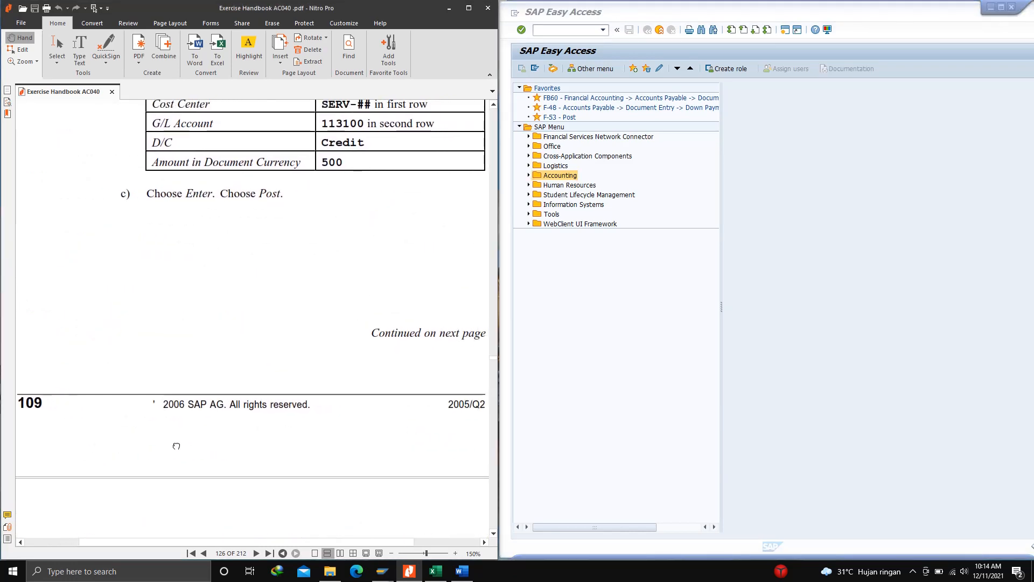
pyautogui.scroll(6, 184, 381)
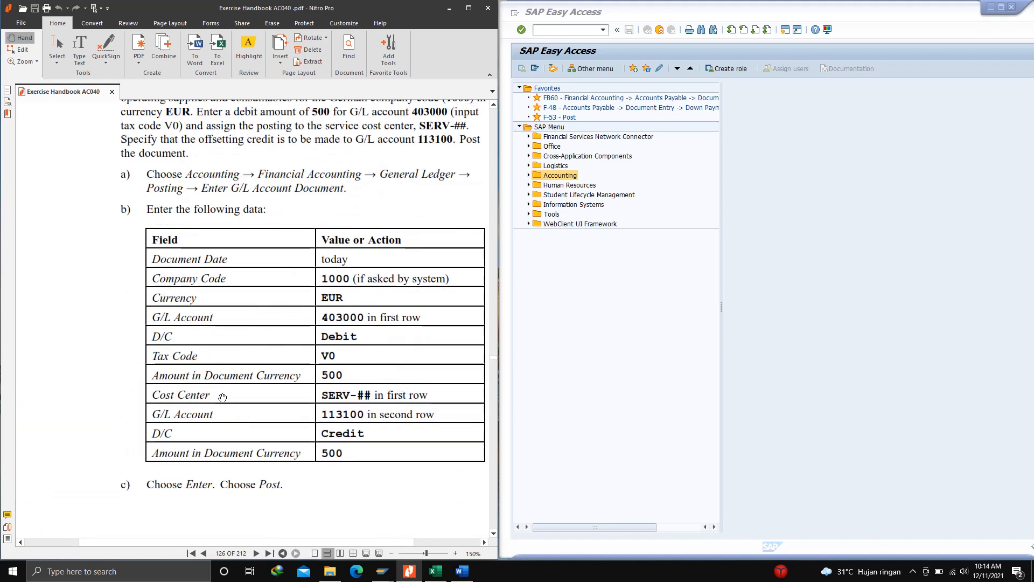
pyautogui.hscroll(2, 225, 394)
pyautogui.moveTo(225, 394); pyautogui.dragTo(218, 408)
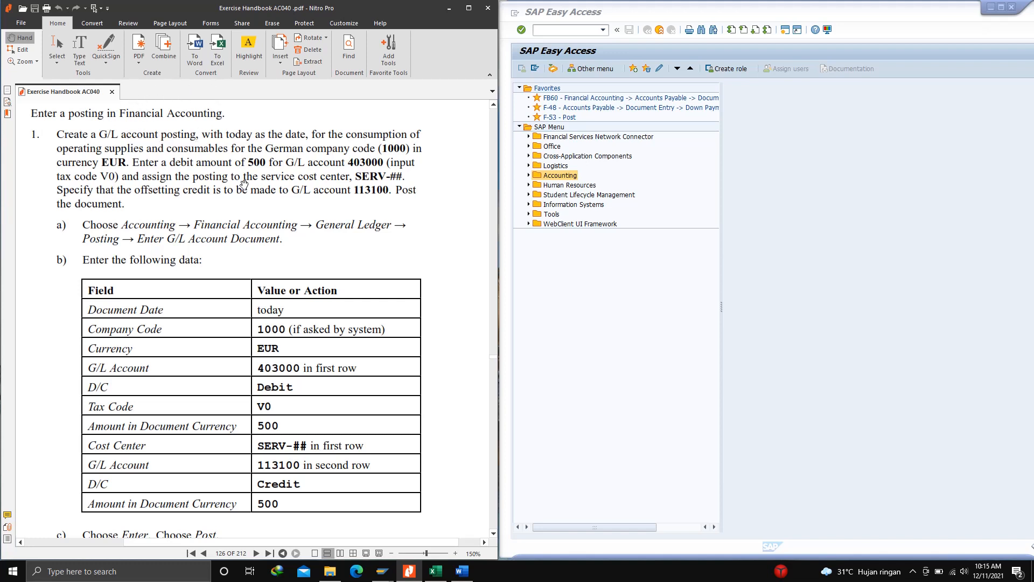
# Start FB50 - Enter G/L Account Document from Accounting, Financial Accounting, General Ledger, Document Entry
pyautogui.click(528, 176)
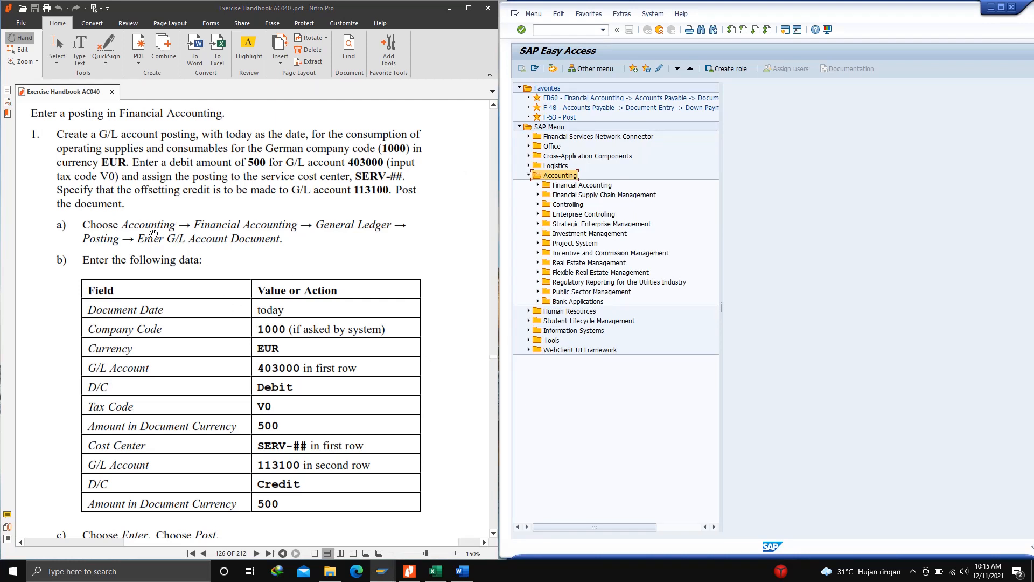
pyautogui.click(538, 185)
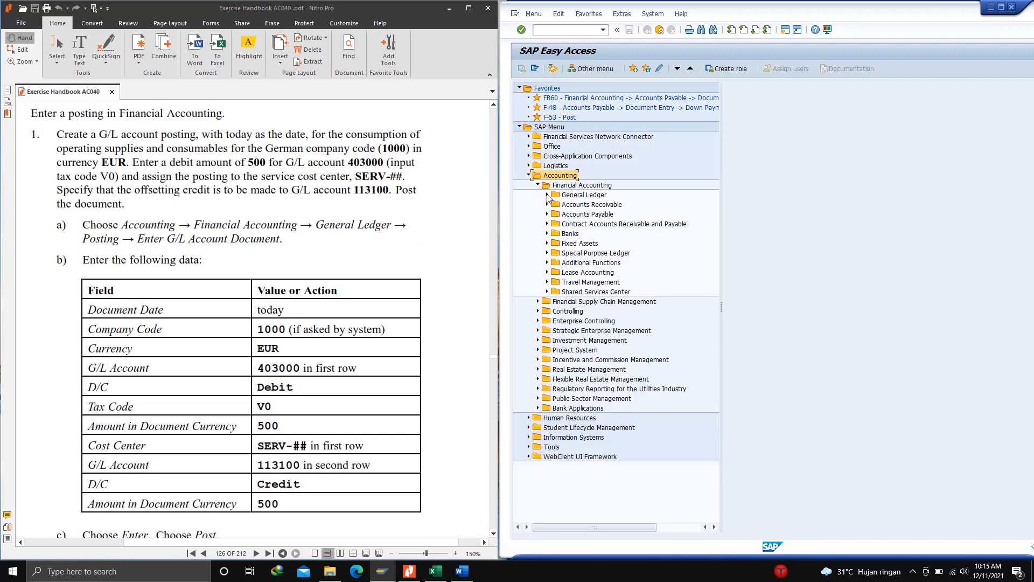
pyautogui.click(547, 195)
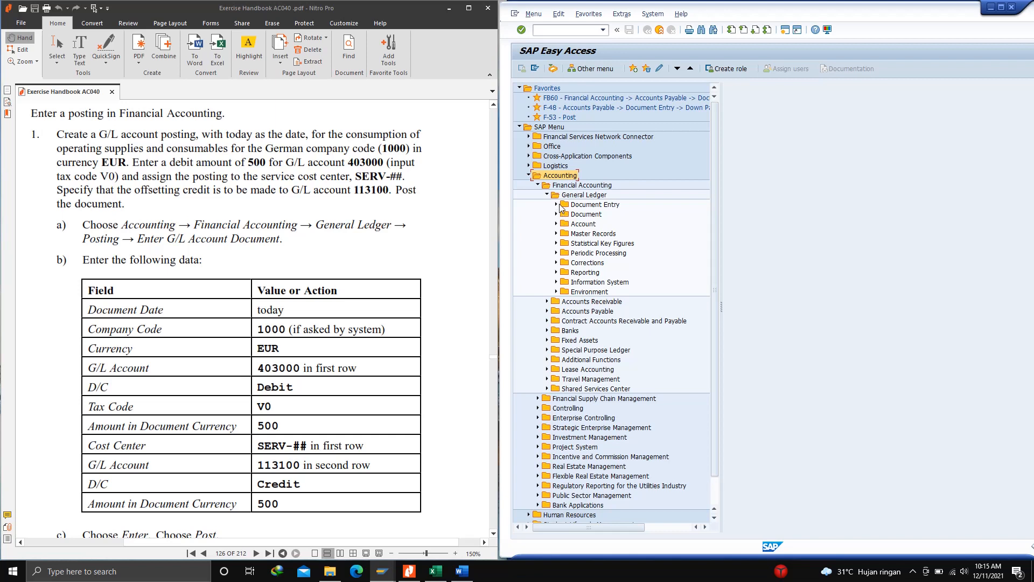
pyautogui.click(557, 206)
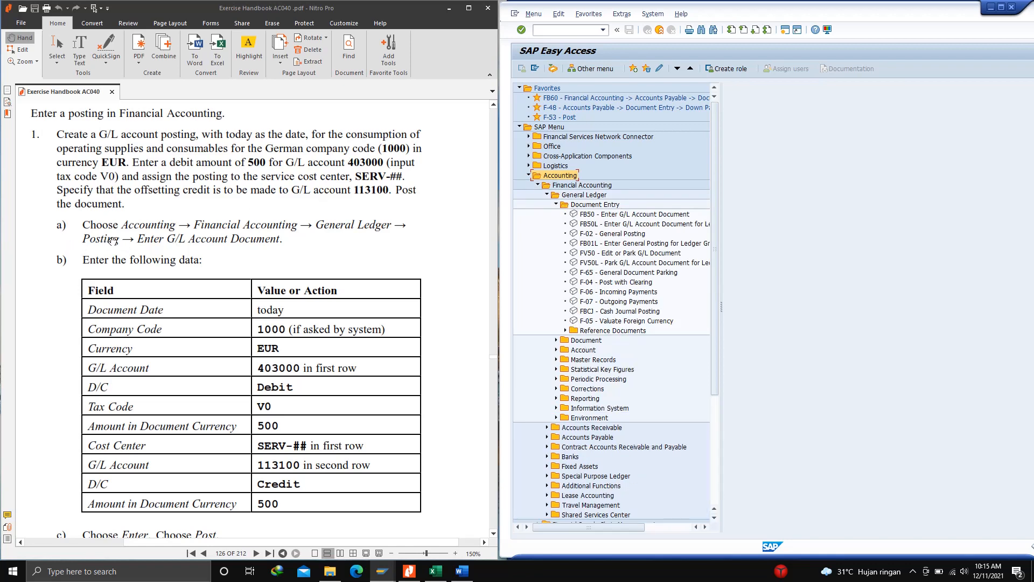
pyautogui.click(605, 215)
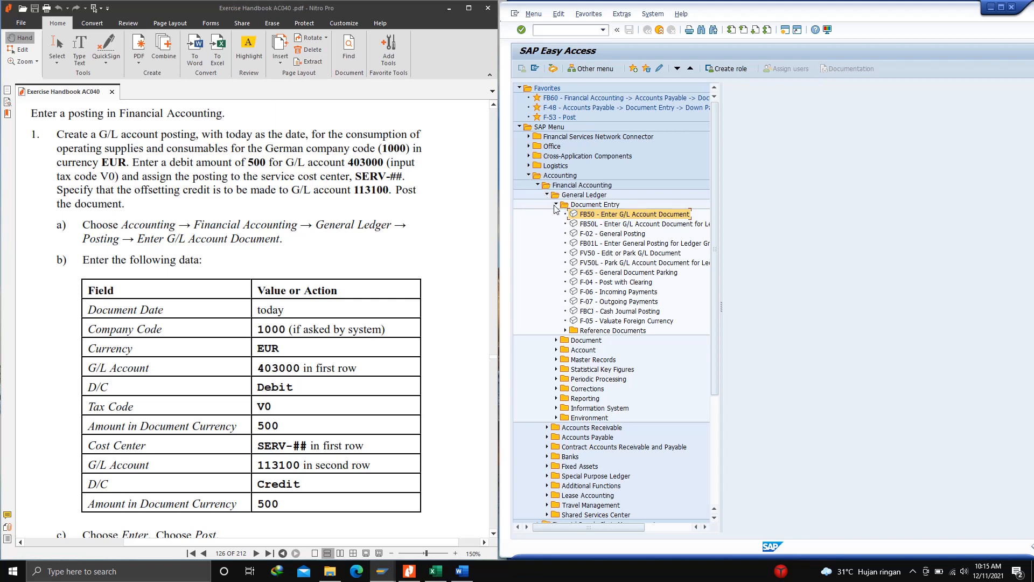
pyautogui.doubleClick(601, 215)
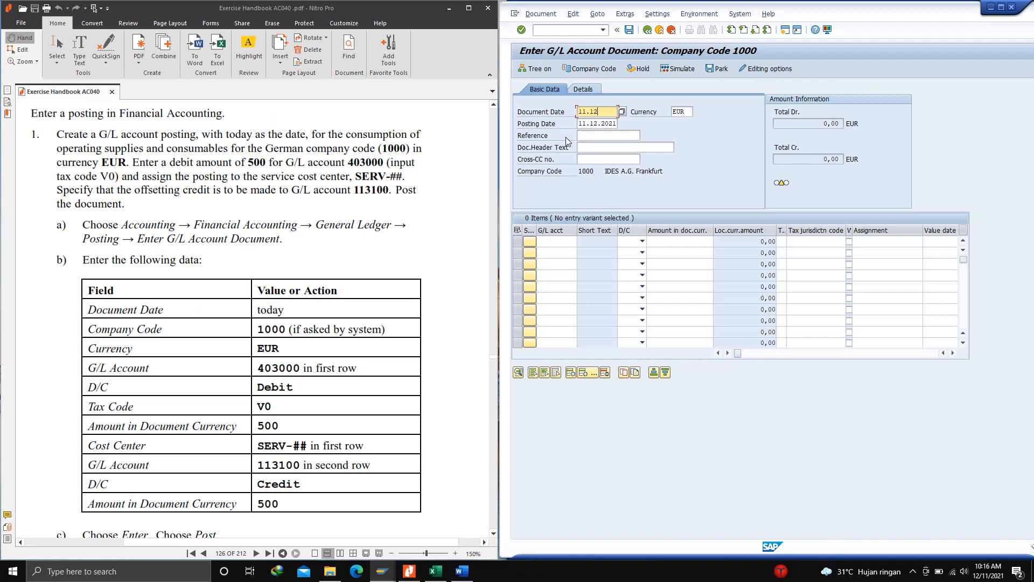
# Set the document date to 11.12.2021 and enter a first line item debiting G/L account 403000 with 500
pyautogui.write('.2021')
pyautogui.click(553, 244)
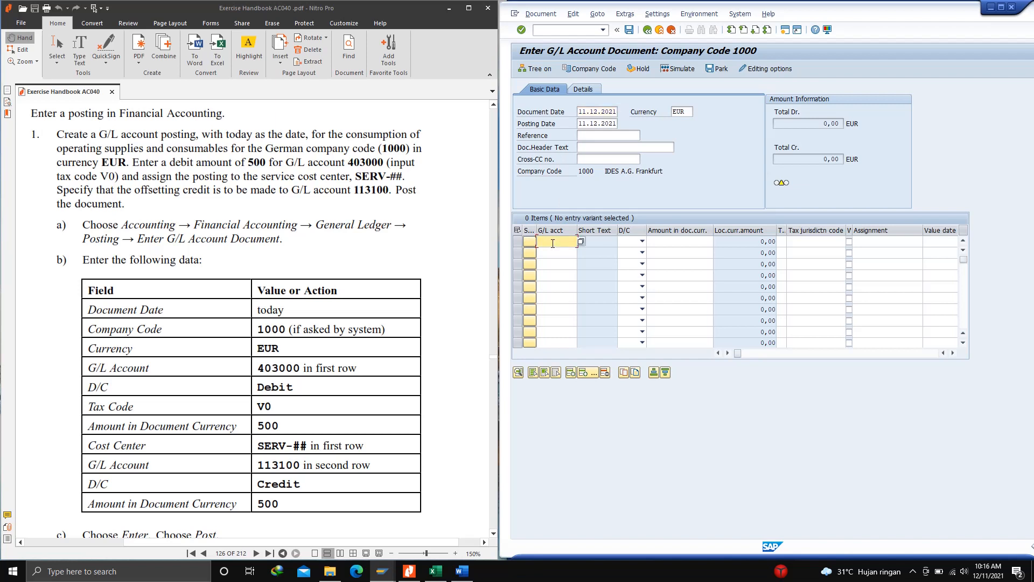
pyautogui.write('403')
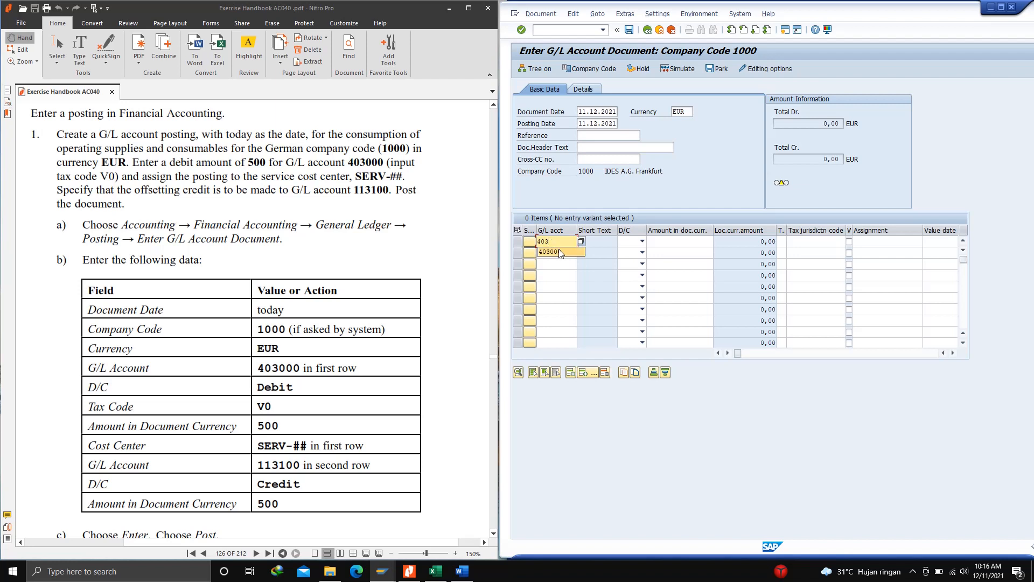
pyautogui.click(560, 253)
pyautogui.click(642, 242)
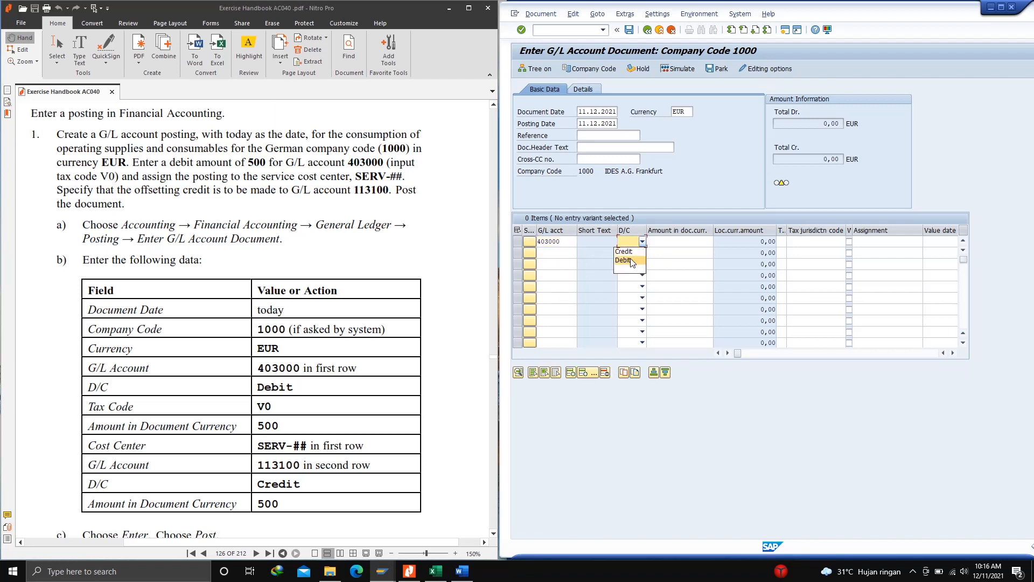
pyautogui.click(626, 260)
pyautogui.click(671, 244)
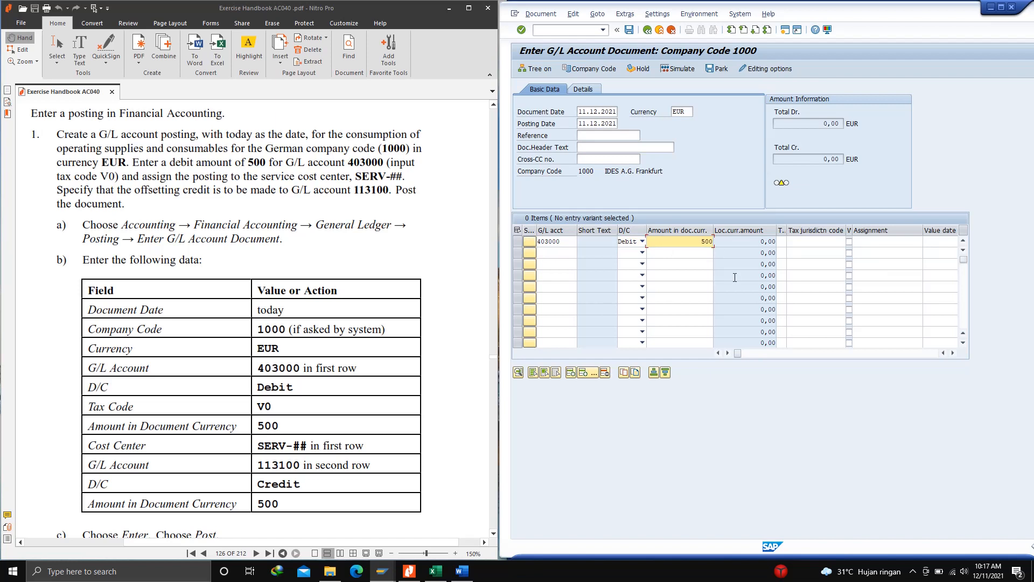
# Widen the tax code column and assign tax code V0 (0% domestic input tax) to the first line item
pyautogui.click(797, 242)
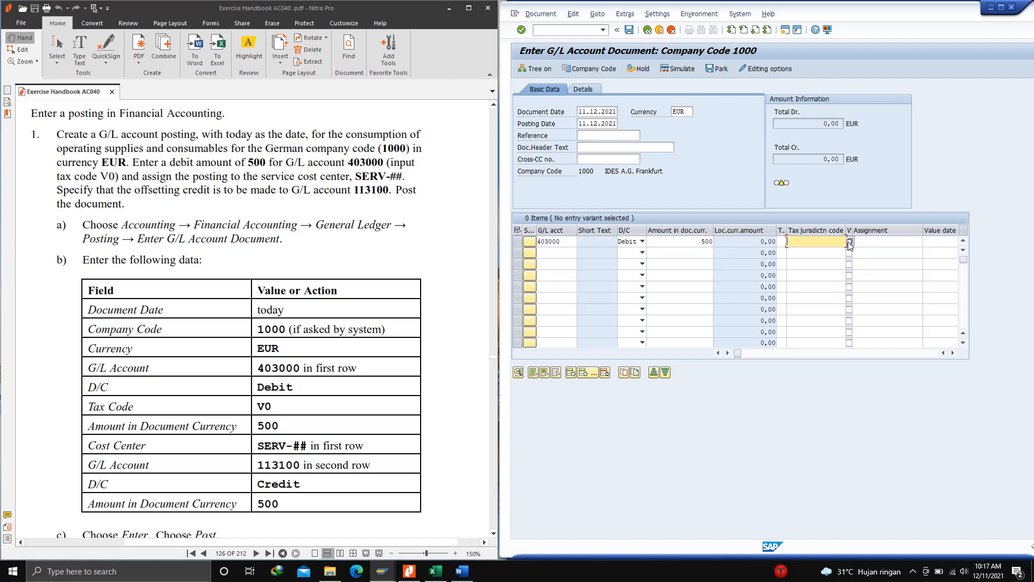
pyautogui.press('Return')
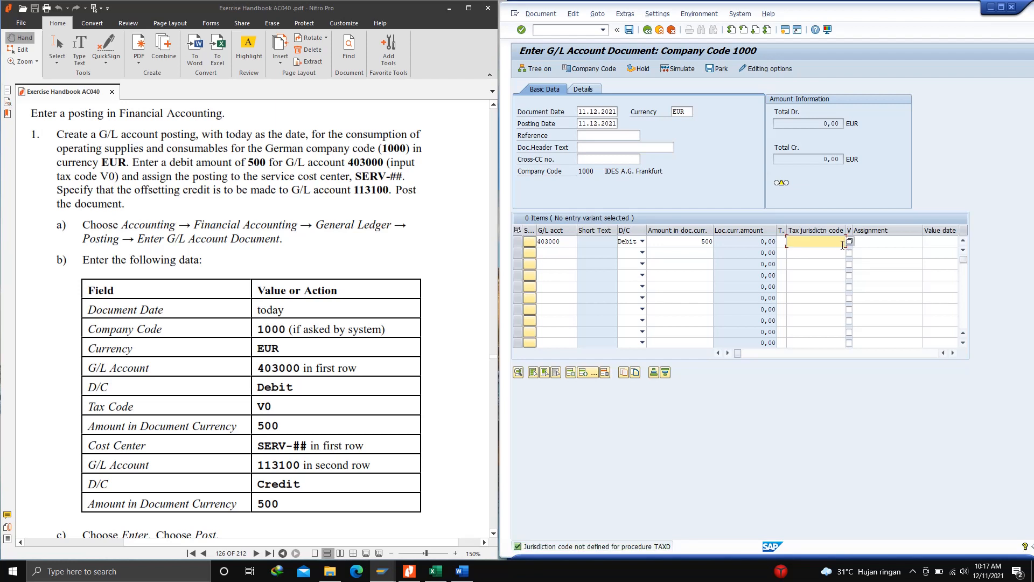
pyautogui.click(782, 241)
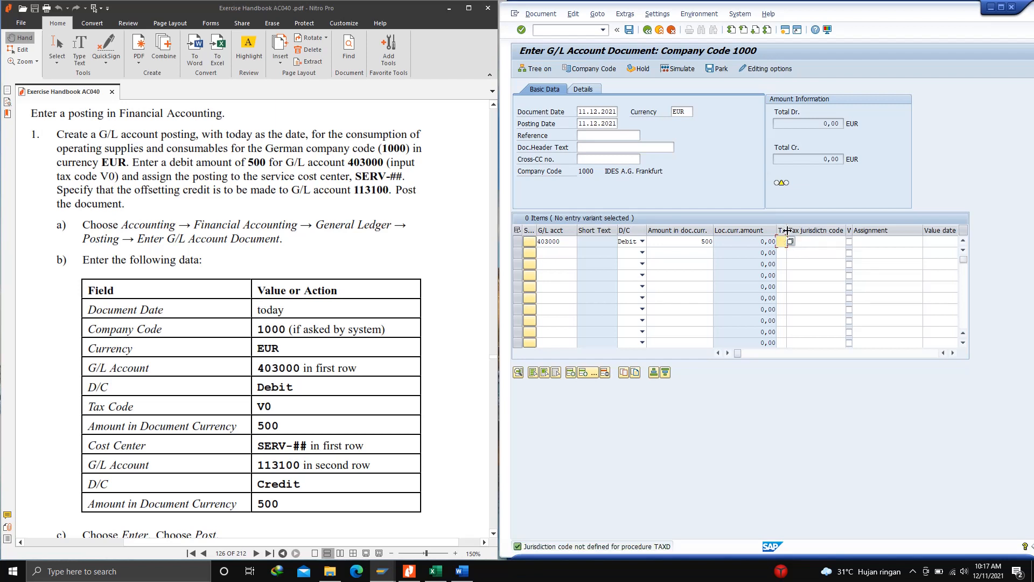
pyautogui.moveTo(787, 236); pyautogui.dragTo(813, 240)
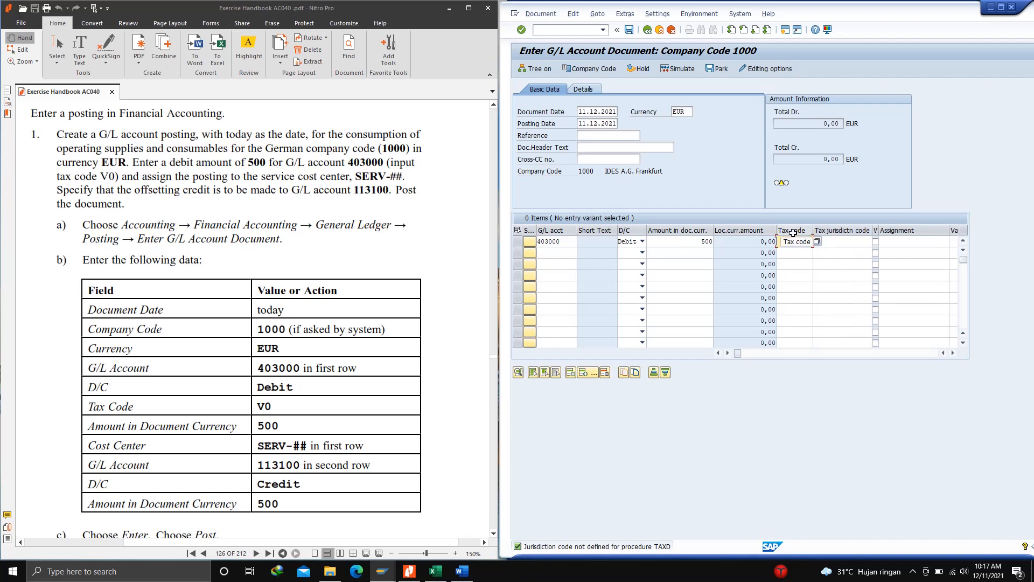
pyautogui.click(817, 242)
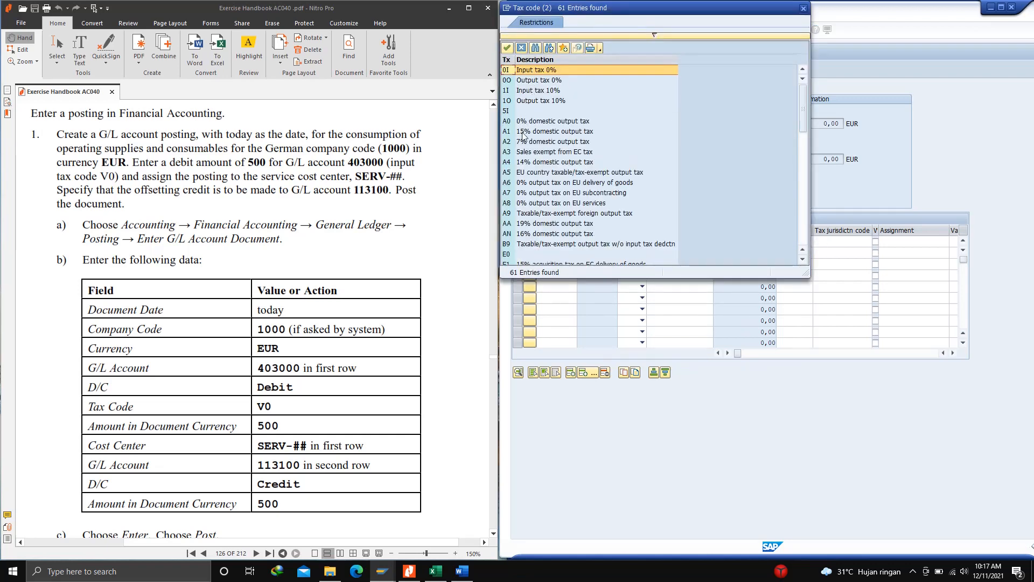
pyautogui.scroll(-6, 539, 172)
pyautogui.scroll(-8, 540, 172)
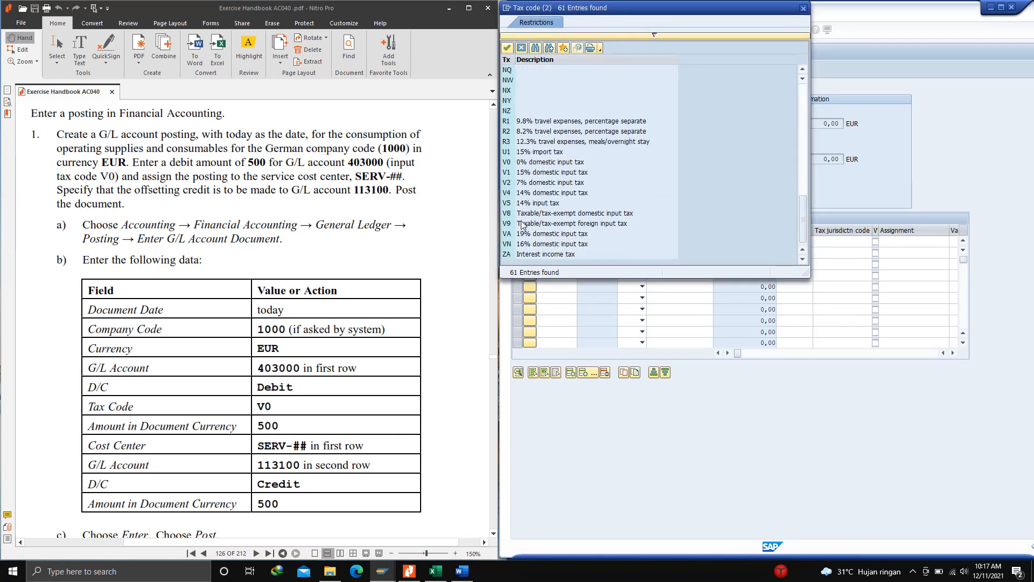
pyautogui.click(528, 165)
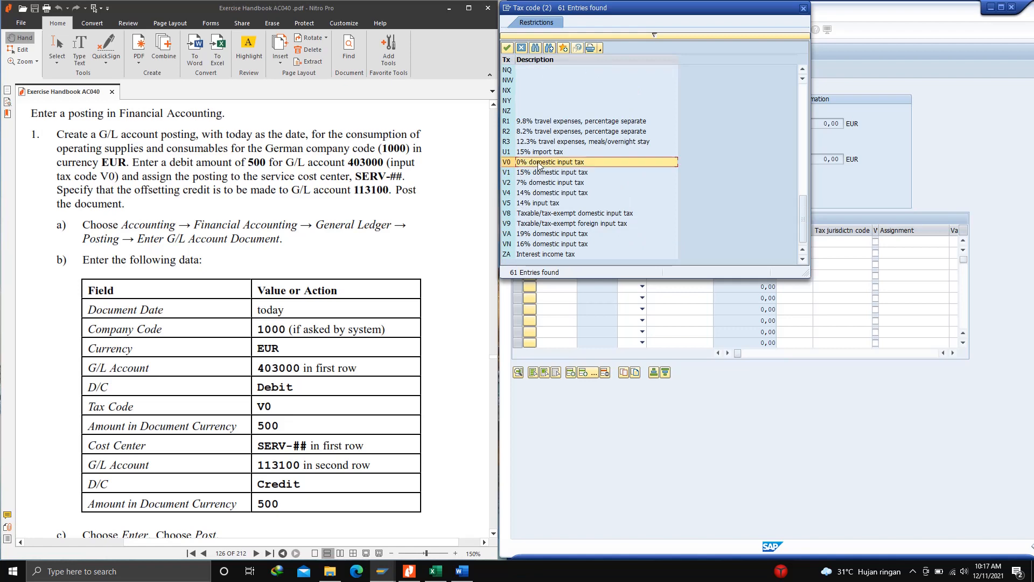
pyautogui.doubleClick(540, 162)
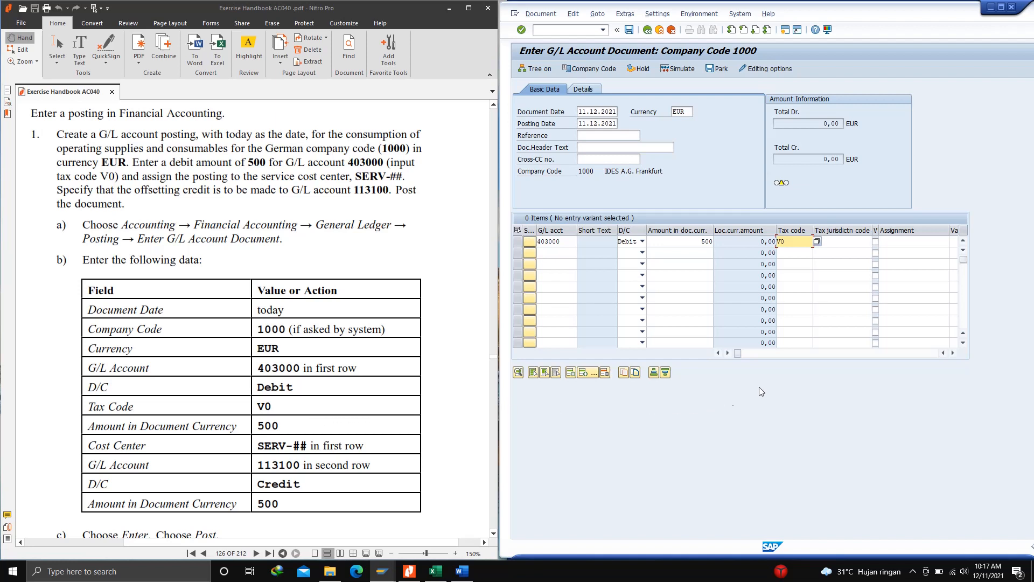
# Go to the cost center field of the first line item
pyautogui.click(953, 353)
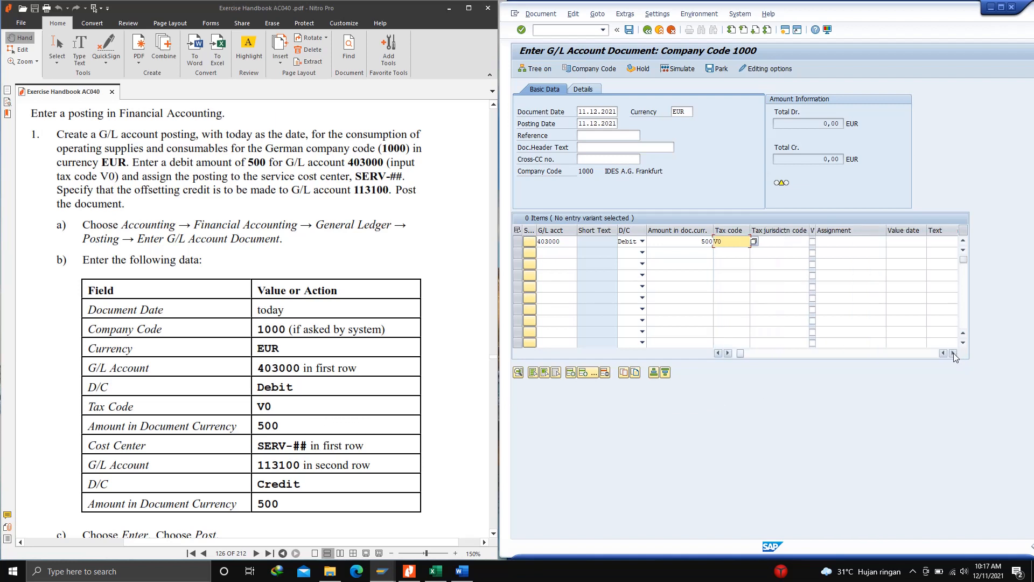
pyautogui.click(954, 353)
pyautogui.click(953, 353)
pyautogui.click(953, 354)
pyautogui.click(954, 353)
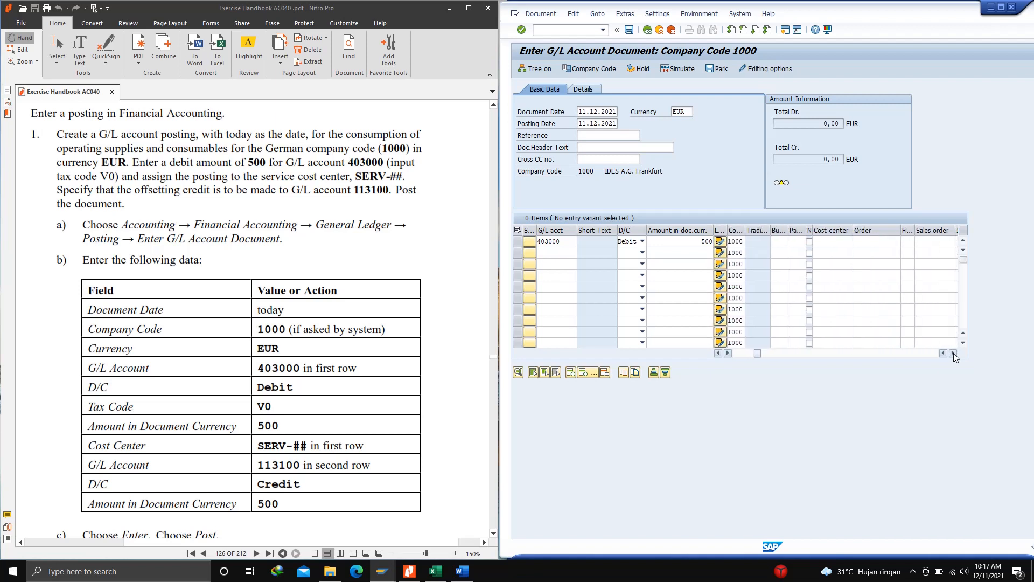
pyautogui.click(829, 243)
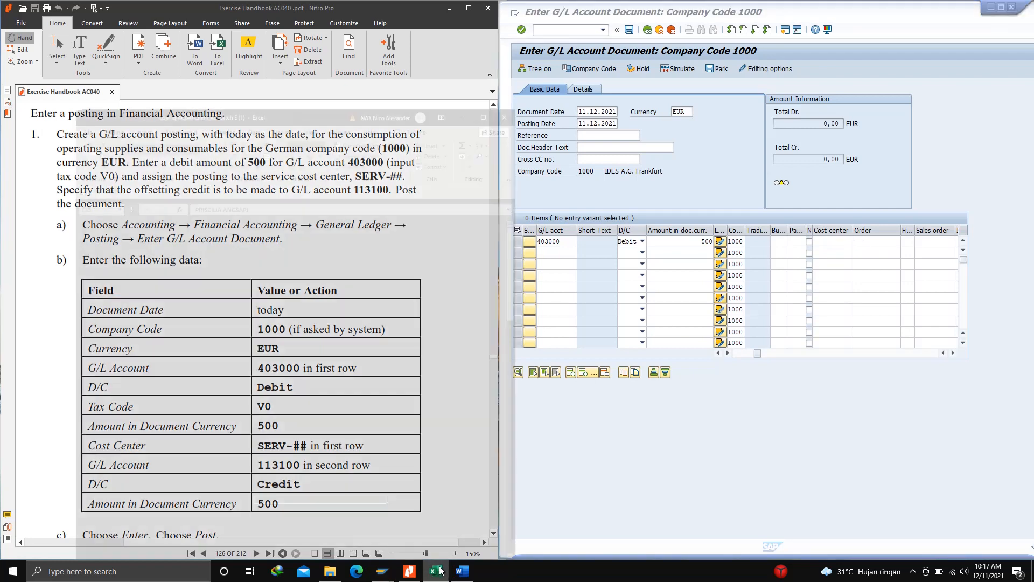
# Switch to the Excel user list, copy cost center SERVE-00, and paste it as the first line item's cost center in SAP
pyautogui.click(436, 571)
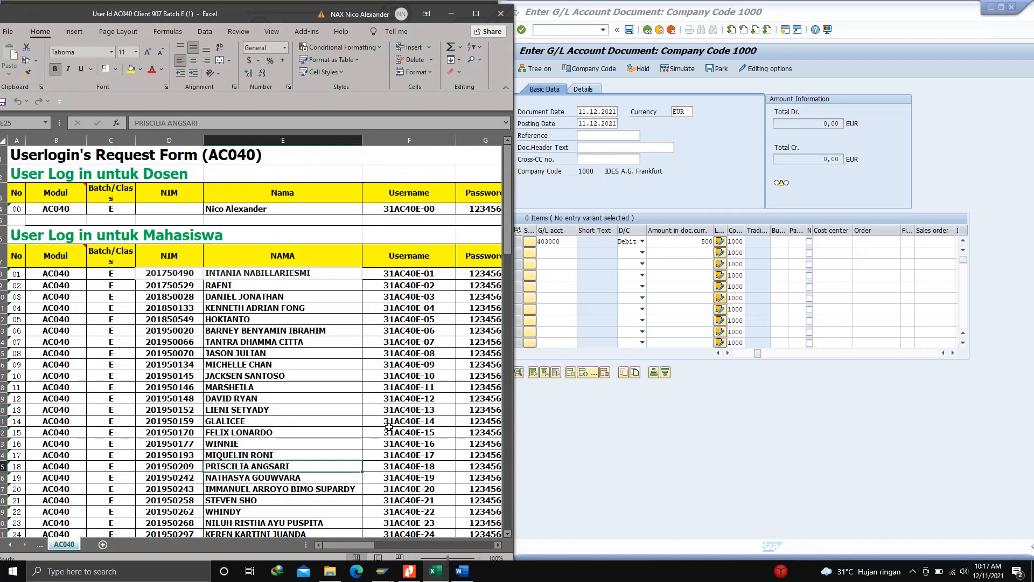
pyautogui.click(497, 545)
pyautogui.moveTo(497, 545); pyautogui.dragTo(497, 546)
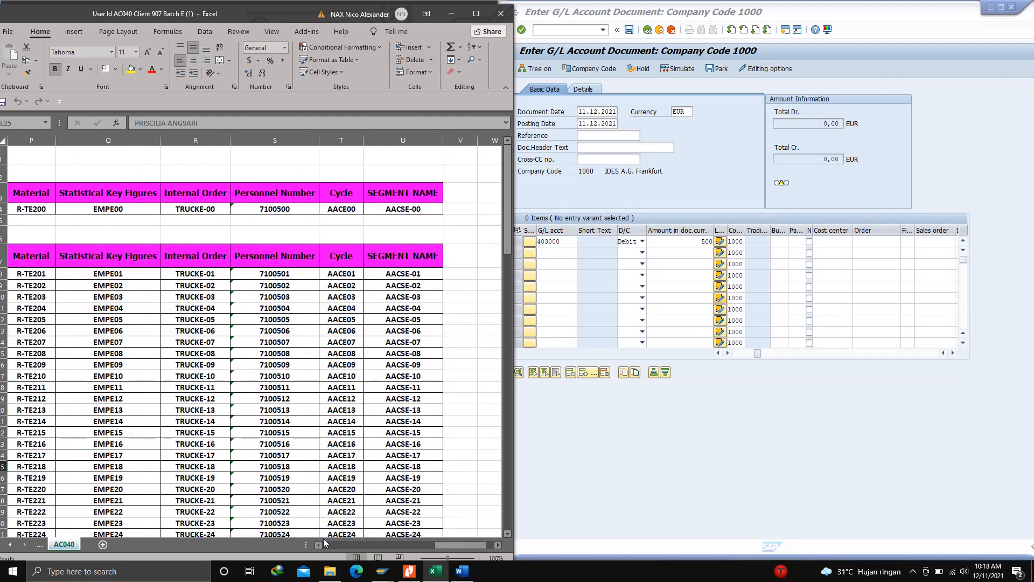
pyautogui.moveTo(318, 546); pyautogui.dragTo(318, 545)
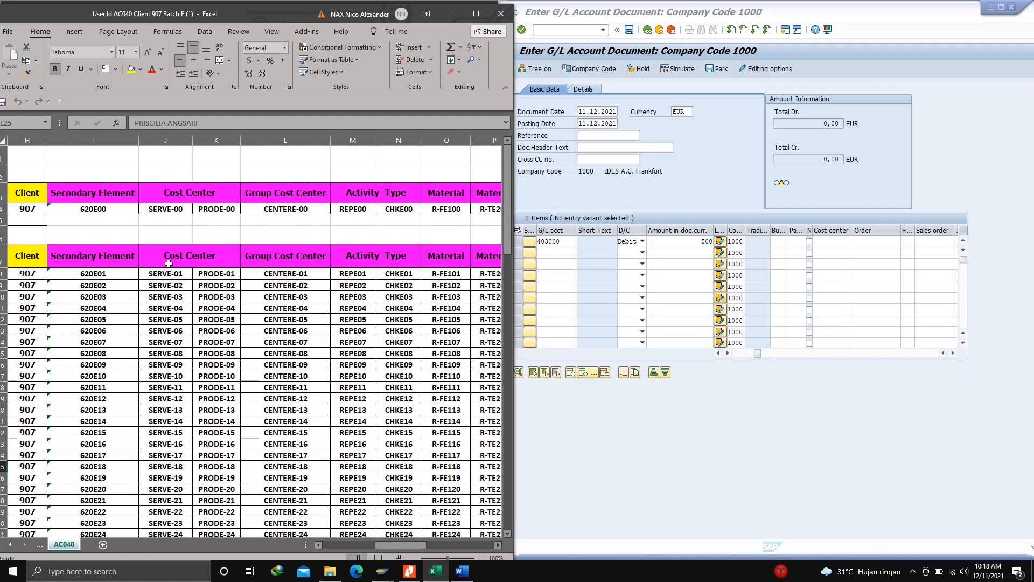
pyautogui.click(178, 210)
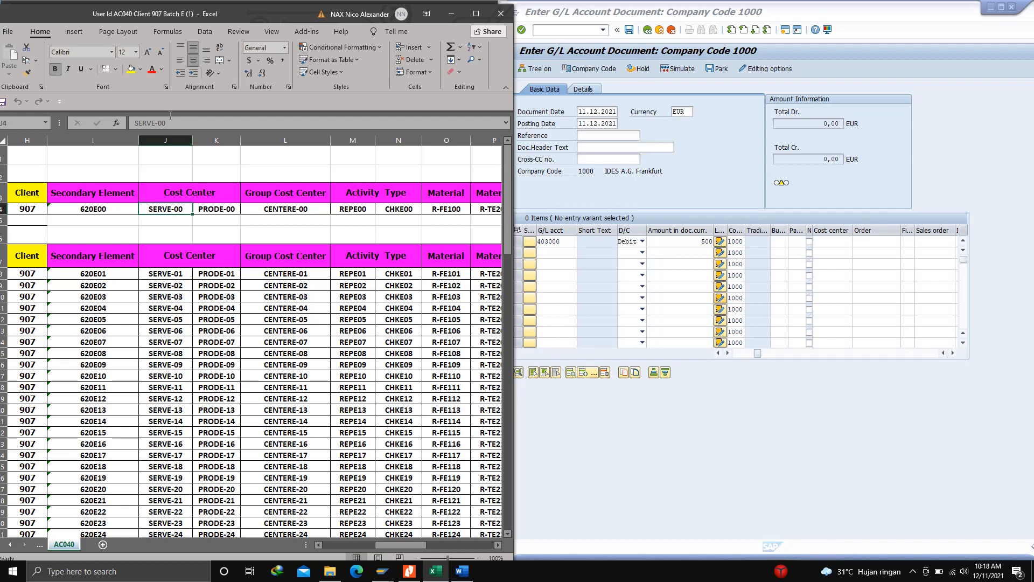
pyautogui.moveTo(173, 122); pyautogui.dragTo(129, 124)
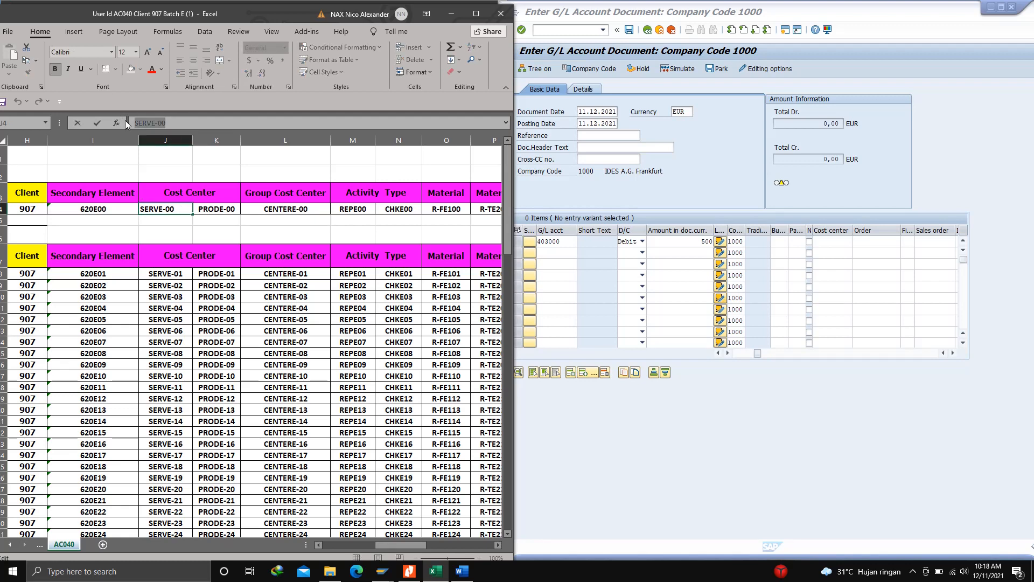
pyautogui.hotkey('ctrl', 'c')
pyautogui.click(451, 13)
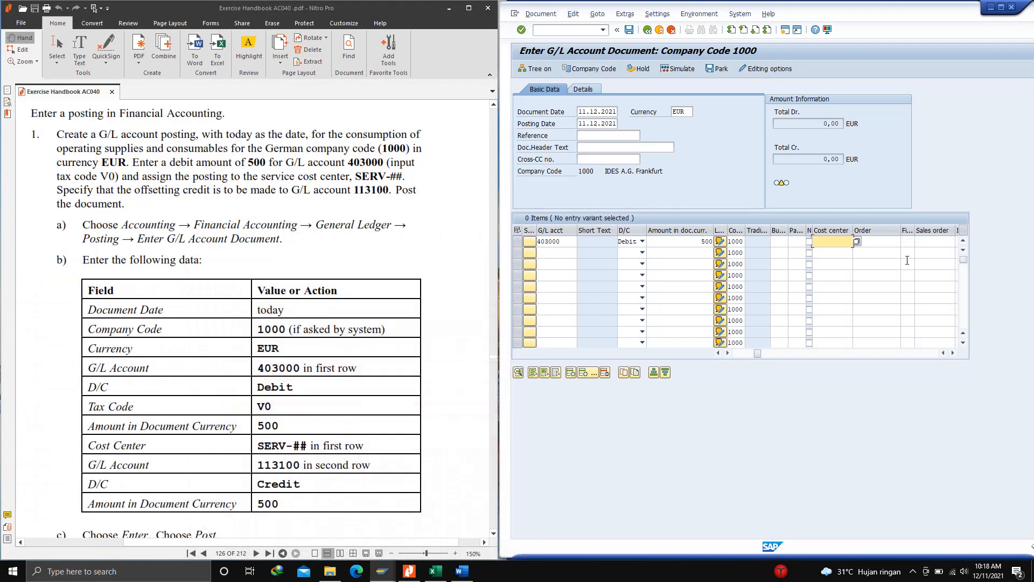
pyautogui.click(832, 242)
pyautogui.hotkey('ctrl', 'v')
# Enter a second line item crediting G/L account 113100 with 500 and validate the document entries
pyautogui.moveTo(758, 353); pyautogui.dragTo(735, 356)
pyautogui.click(554, 252)
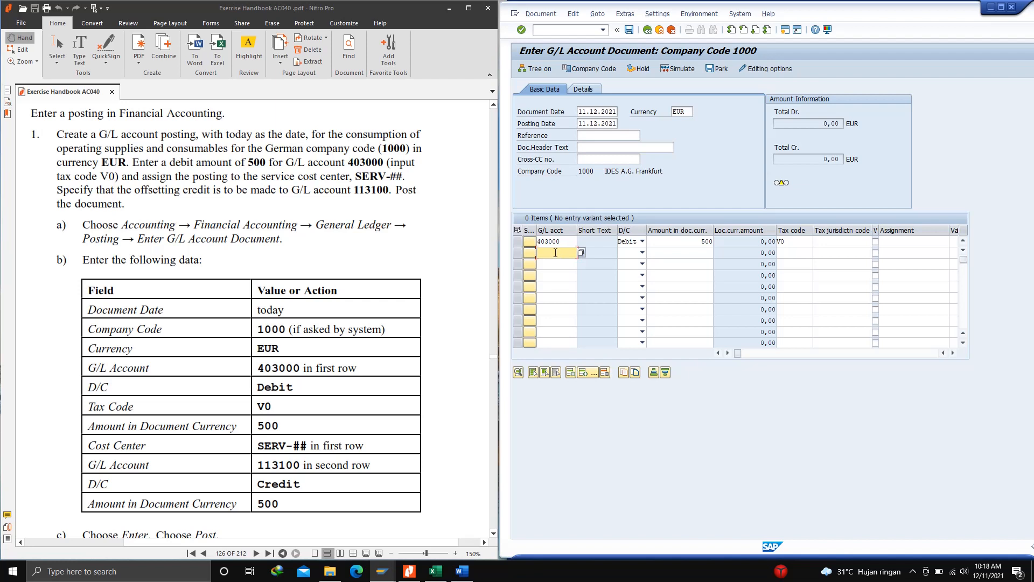
pyautogui.write('11')
pyautogui.click(565, 263)
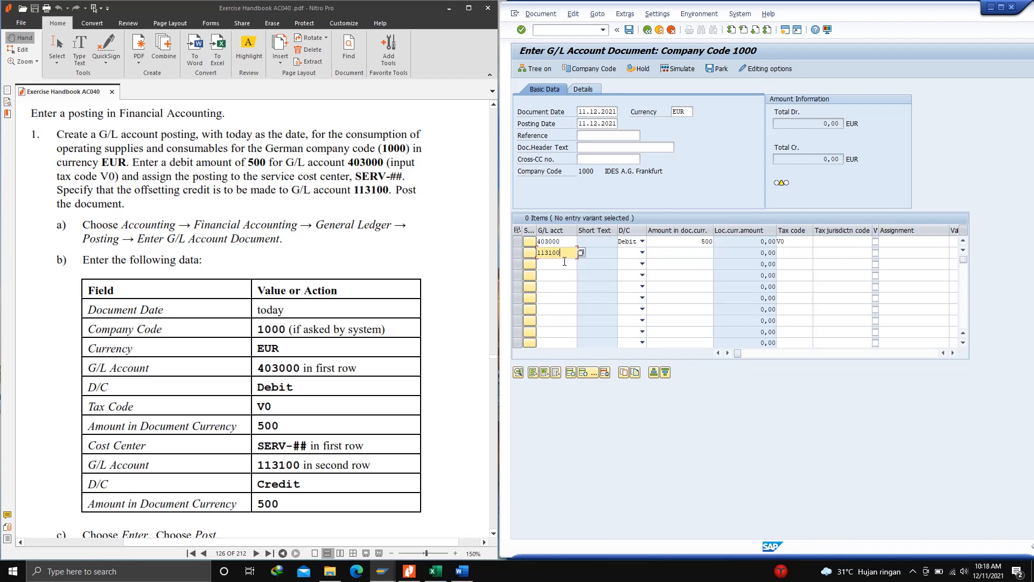
pyautogui.click(642, 254)
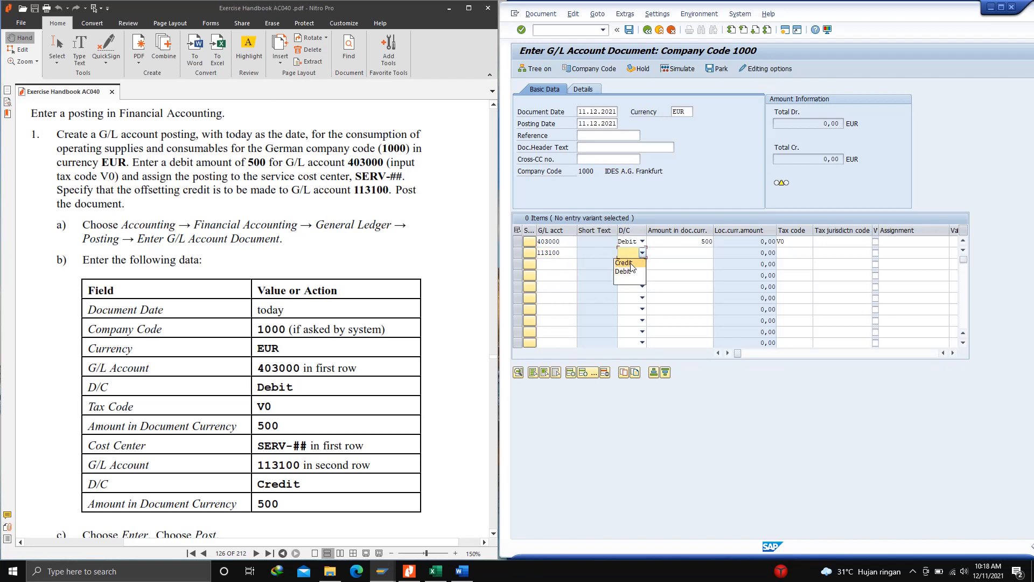
pyautogui.click(625, 263)
pyautogui.click(673, 253)
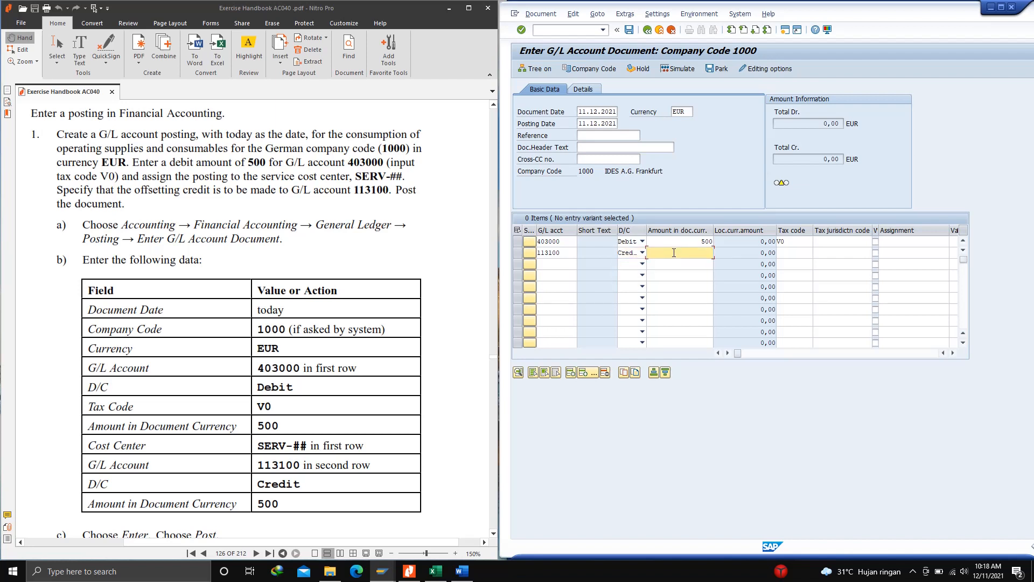
pyautogui.write('500')
pyautogui.click(709, 263)
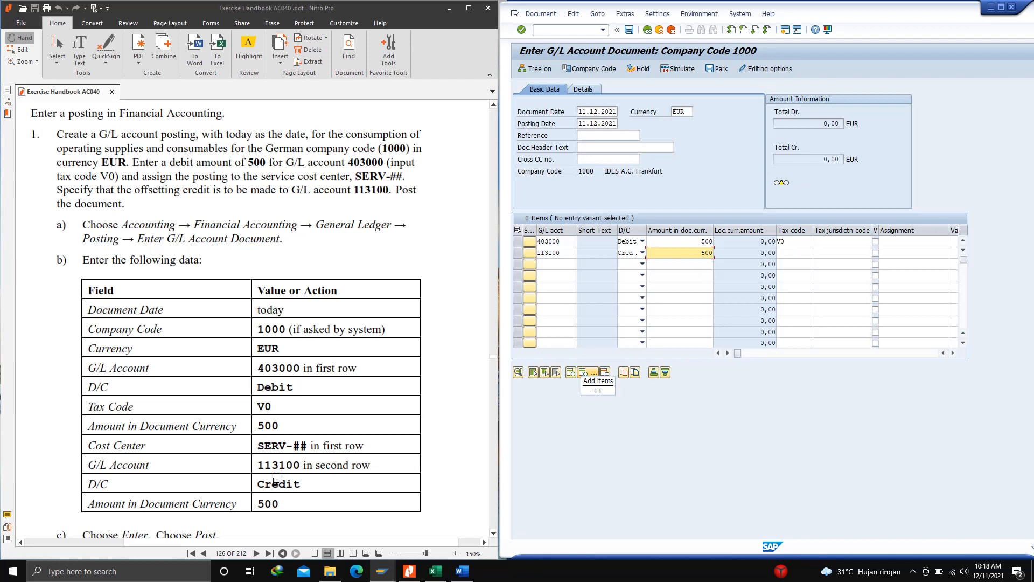
pyautogui.click(568, 253)
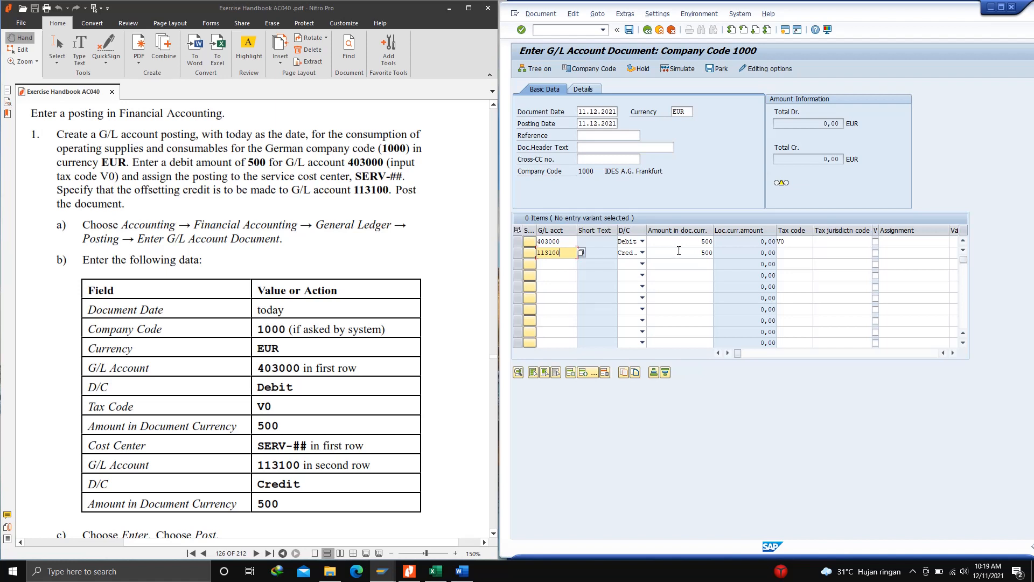
pyautogui.press('Return')
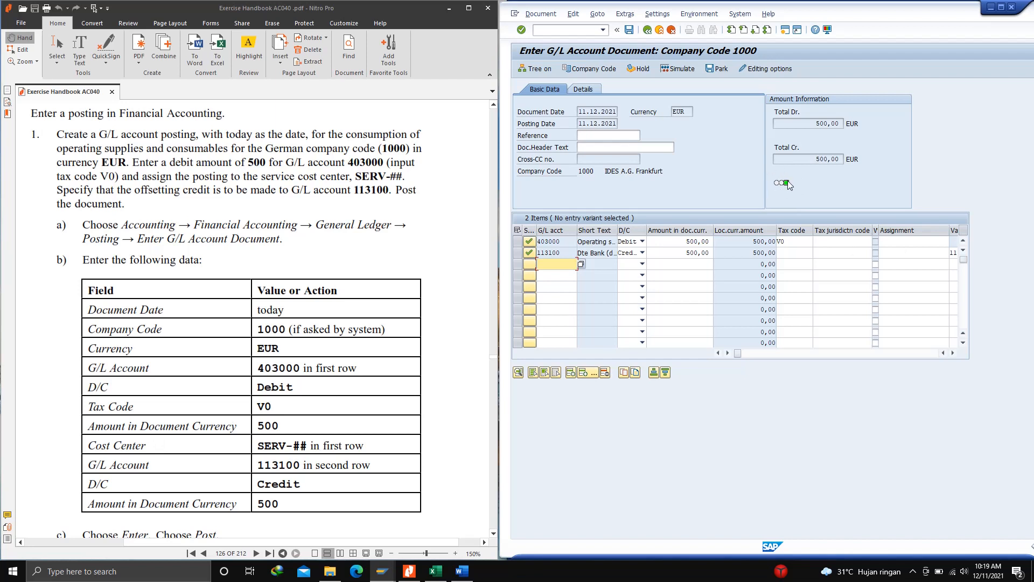
# Check the document's balance status and the first line item's cost center, and post the G/L account document
pyautogui.moveTo(782, 186)
pyautogui.click(952, 353)
pyautogui.click(953, 352)
pyautogui.click(953, 353)
pyautogui.click(953, 353)
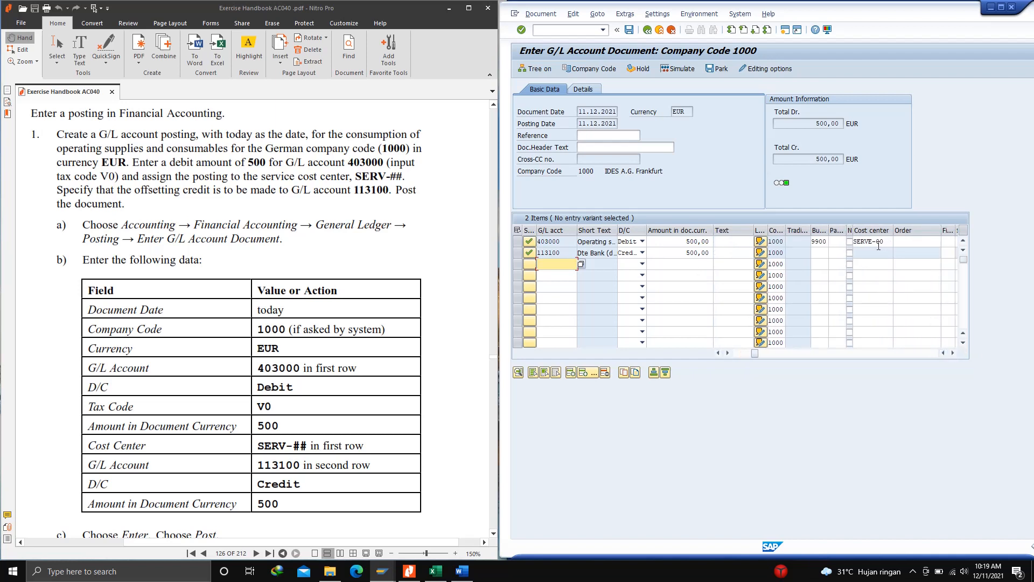
pyautogui.scroll(-3, 169, 377)
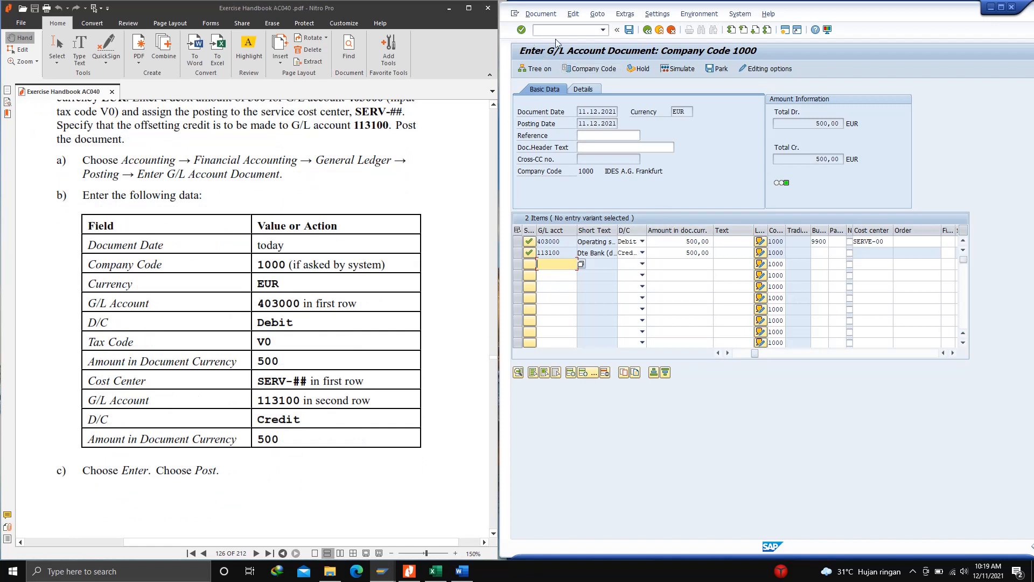
pyautogui.click(630, 32)
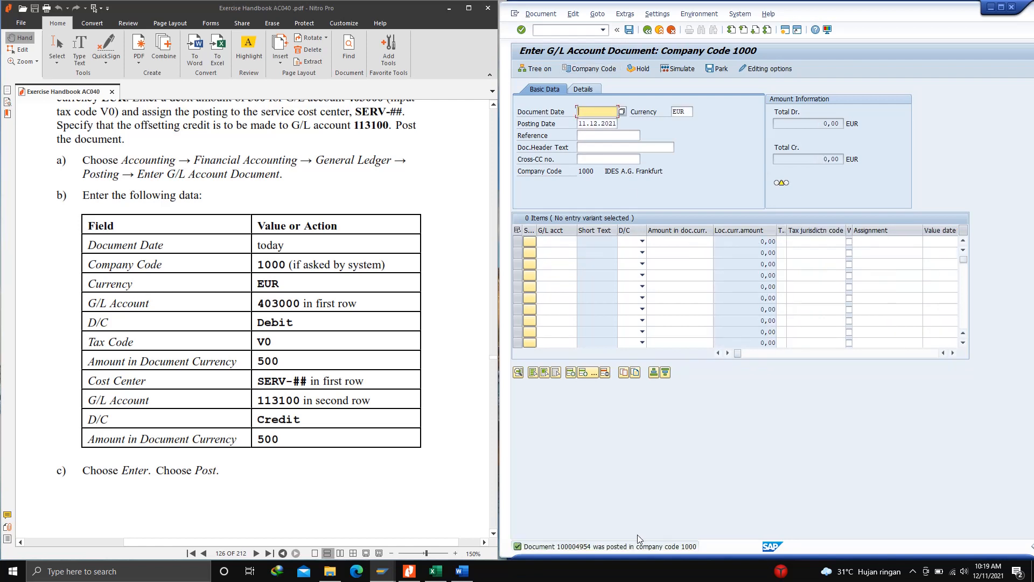
# Open the details of the posting confirmation message and try to select its text for copying
pyautogui.click(614, 548)
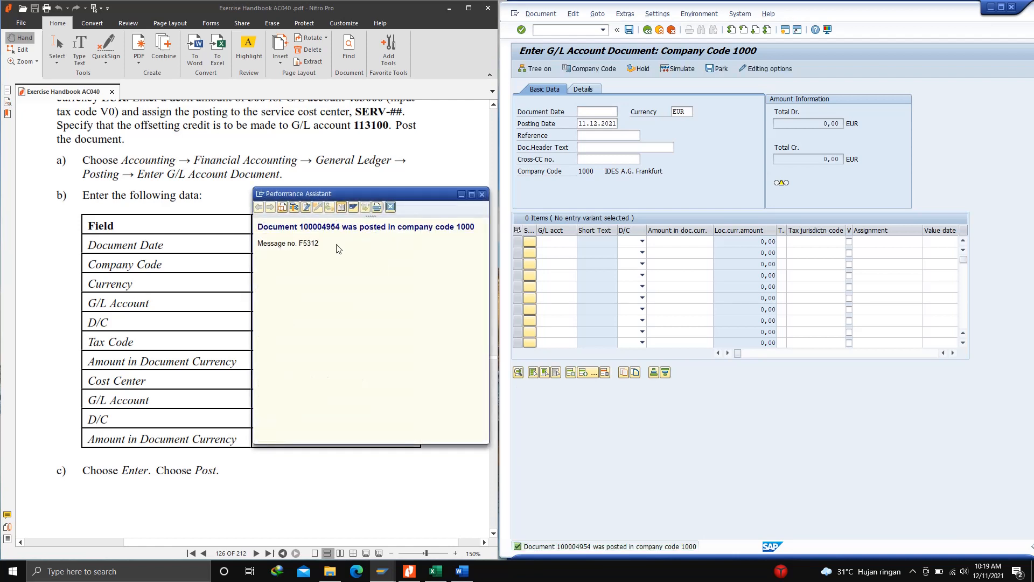
pyautogui.moveTo(331, 248); pyautogui.dragTo(272, 237)
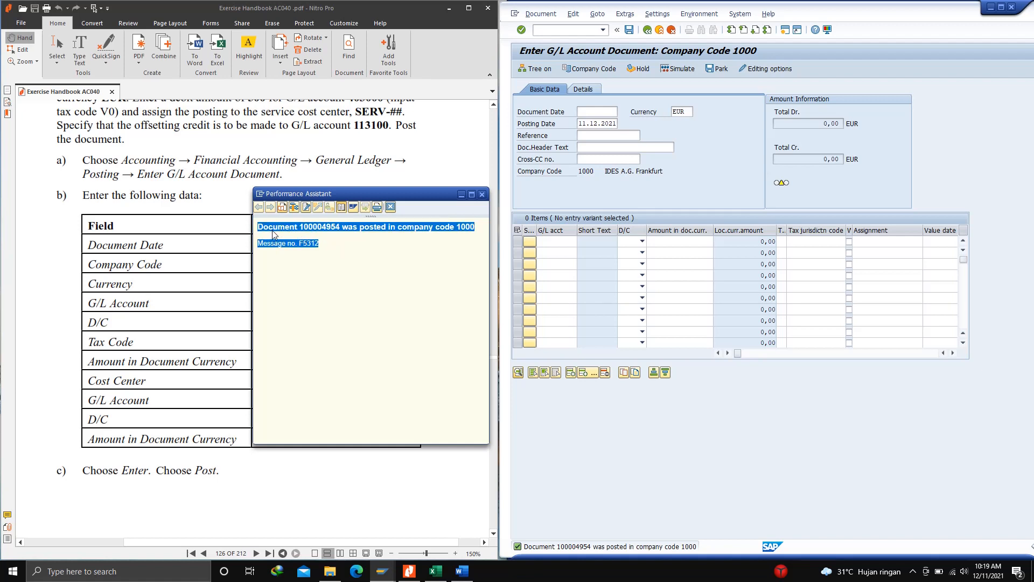
pyautogui.click(272, 231)
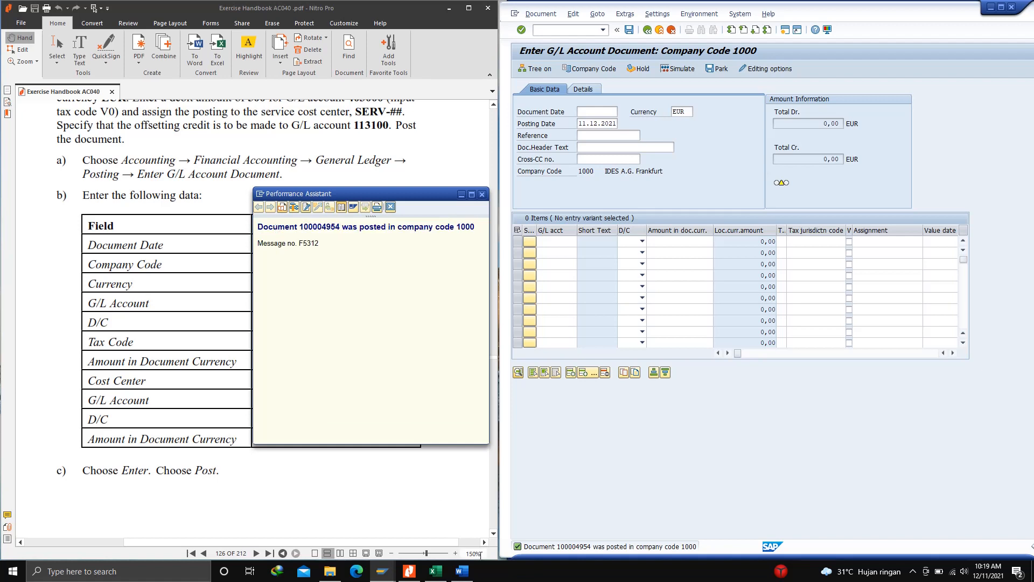
pyautogui.click(463, 571)
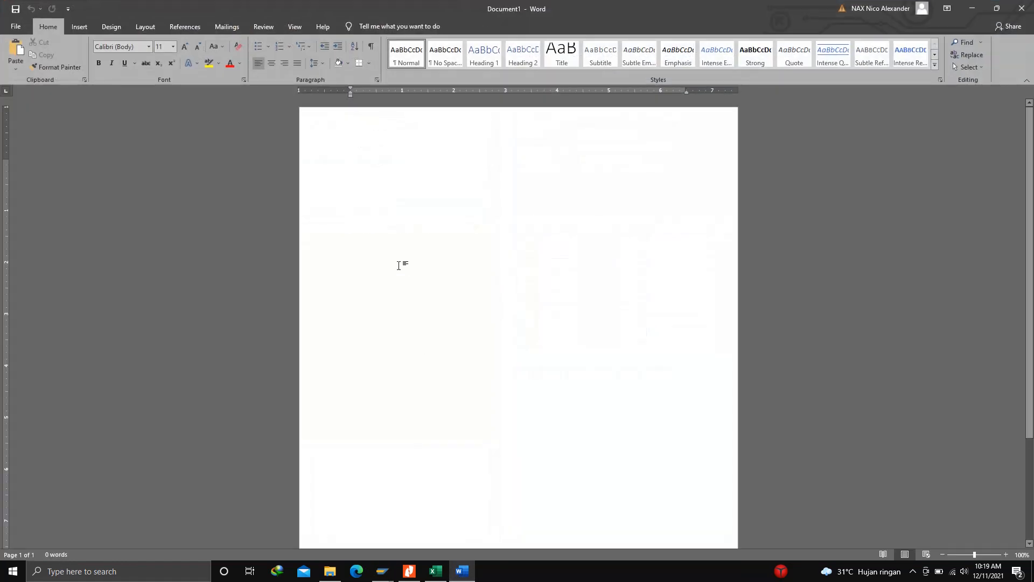
pyautogui.hotkey('ctrl', 'v')
pyautogui.press('BackSpace')
pyautogui.press('BackSpace')
pyautogui.press('BackSpace')
pyautogui.press('BackSpace')
pyautogui.press('BackSpace')
pyautogui.press('BackSpace')
pyautogui.press('BackSpace')
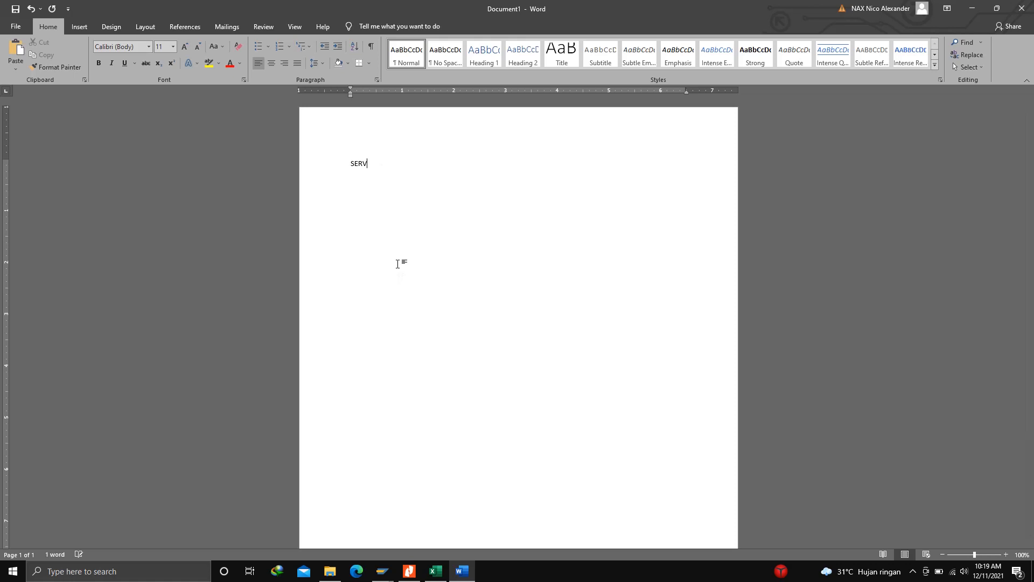
pyautogui.click(462, 571)
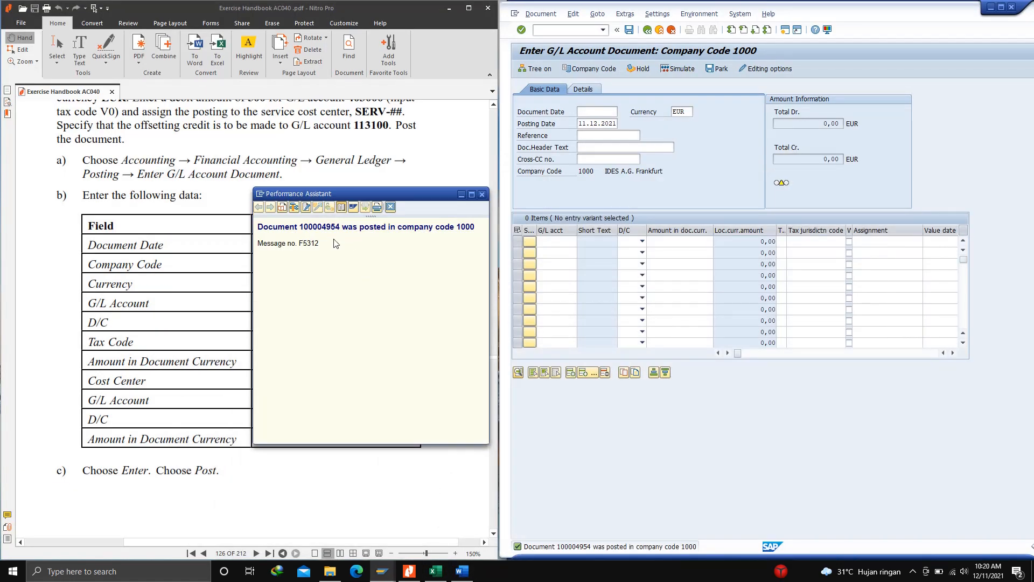
# Copy the full posting confirmation text into the blank Word document, and return to SAP with the message window out of the way
pyautogui.moveTo(332, 239); pyautogui.dragTo(271, 231)
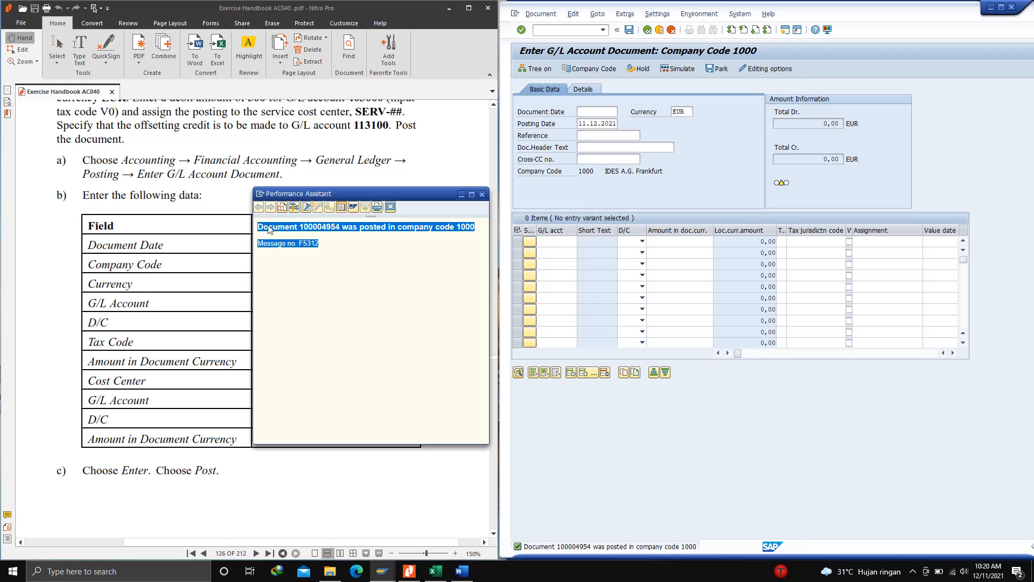
pyautogui.rightClick(270, 227)
pyautogui.click(287, 245)
pyautogui.click(462, 571)
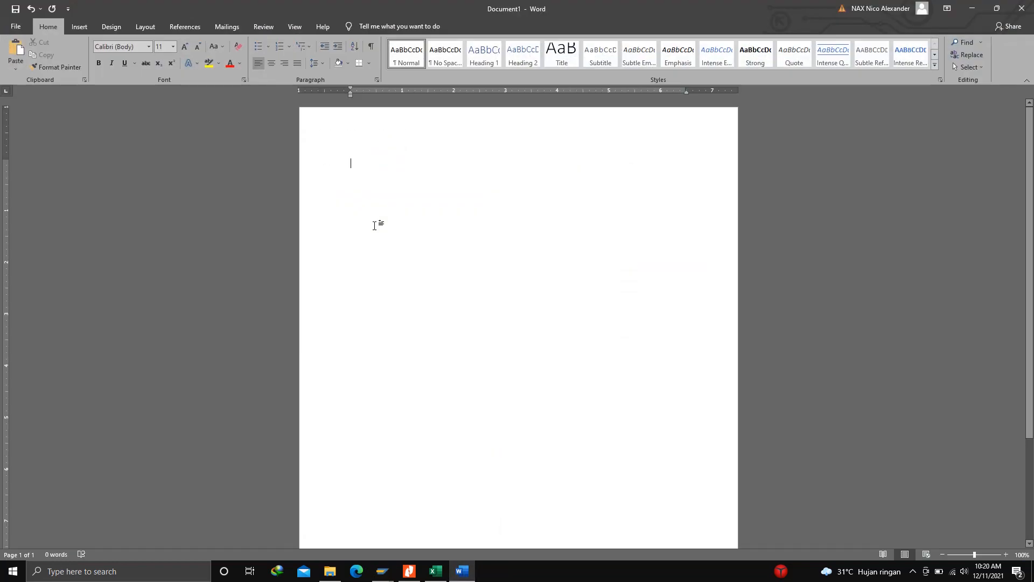
pyautogui.hotkey('ctrl', 'v')
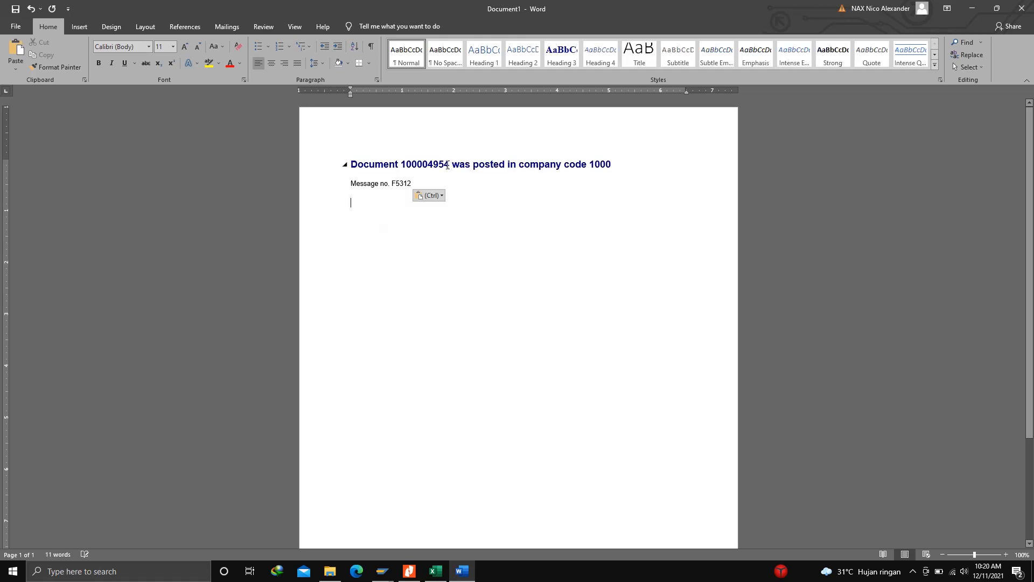
pyautogui.click(973, 9)
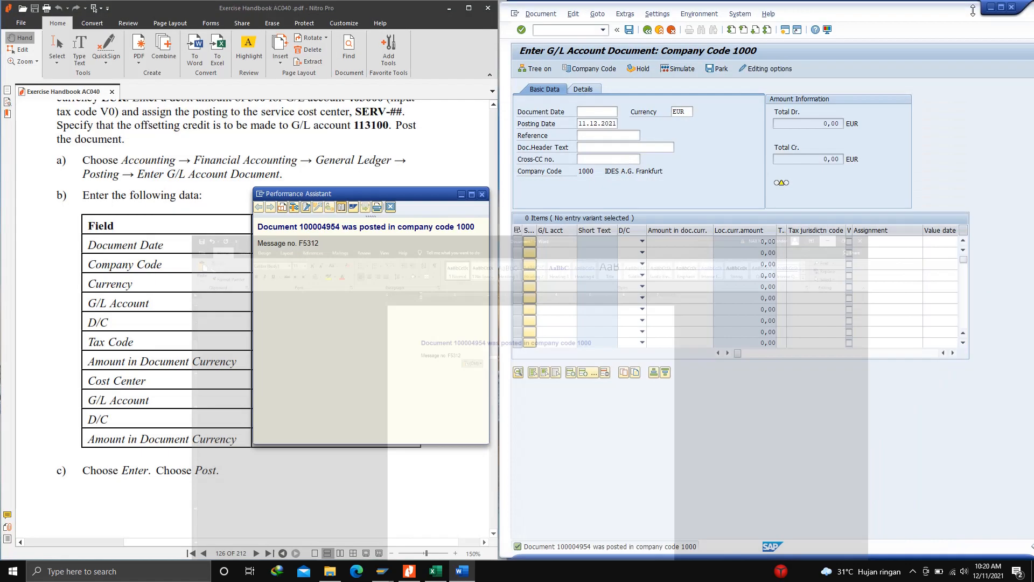
pyautogui.click(464, 196)
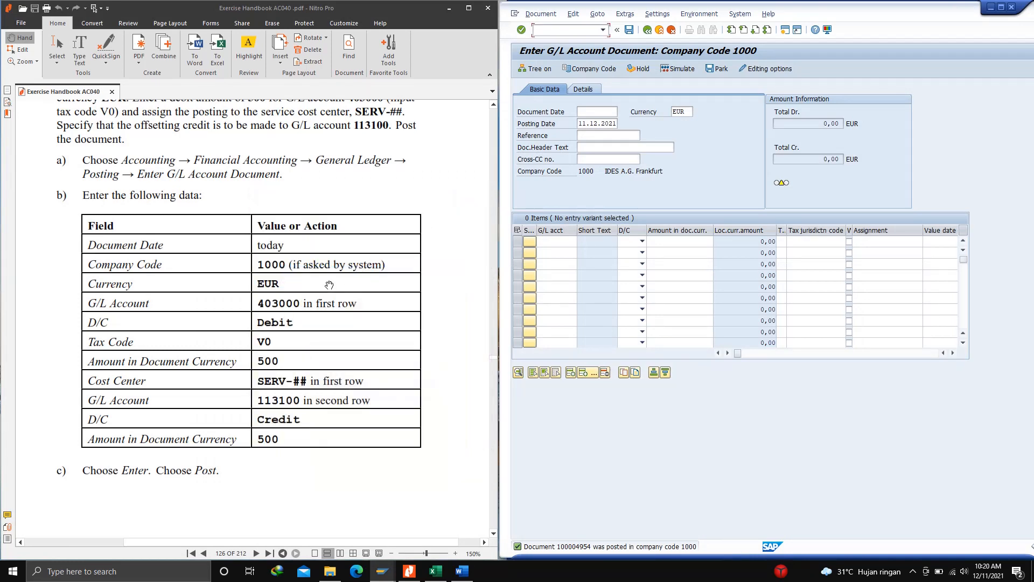
# Read handbook exercises 2 and 3 on the Cost Centers: Actual/Plan/Variance report and the line item reposting to the production cost center
pyautogui.scroll(2, 231, 193)
pyautogui.scroll(-5, 231, 193)
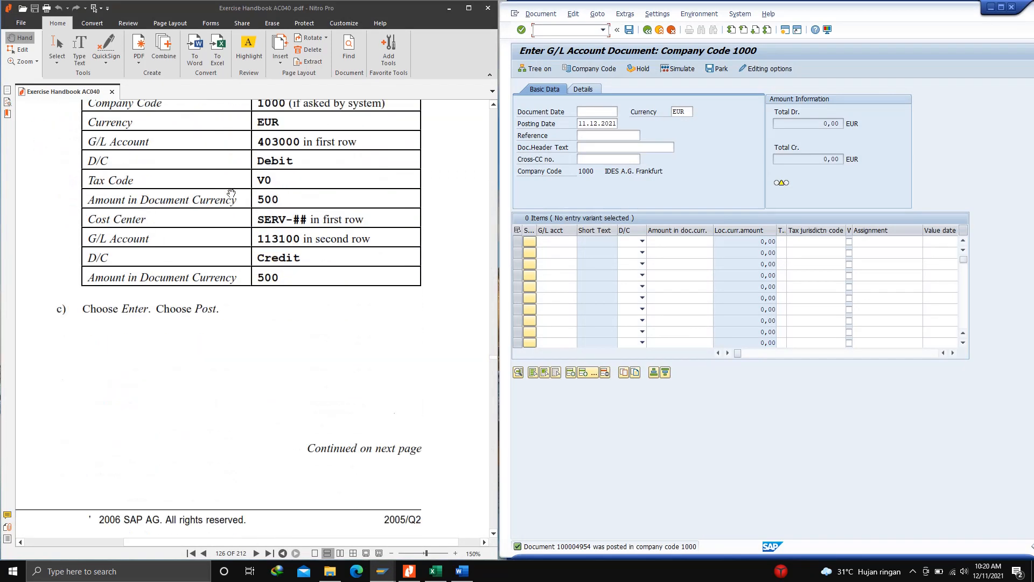
pyautogui.scroll(-5, 231, 193)
pyautogui.scroll(-3, 231, 193)
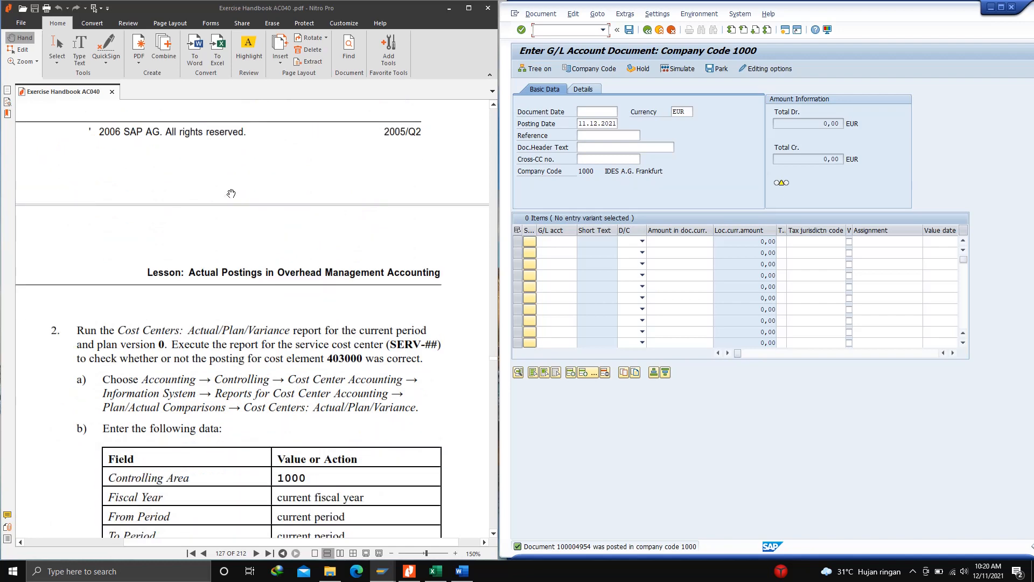
pyautogui.scroll(-1, 233, 194)
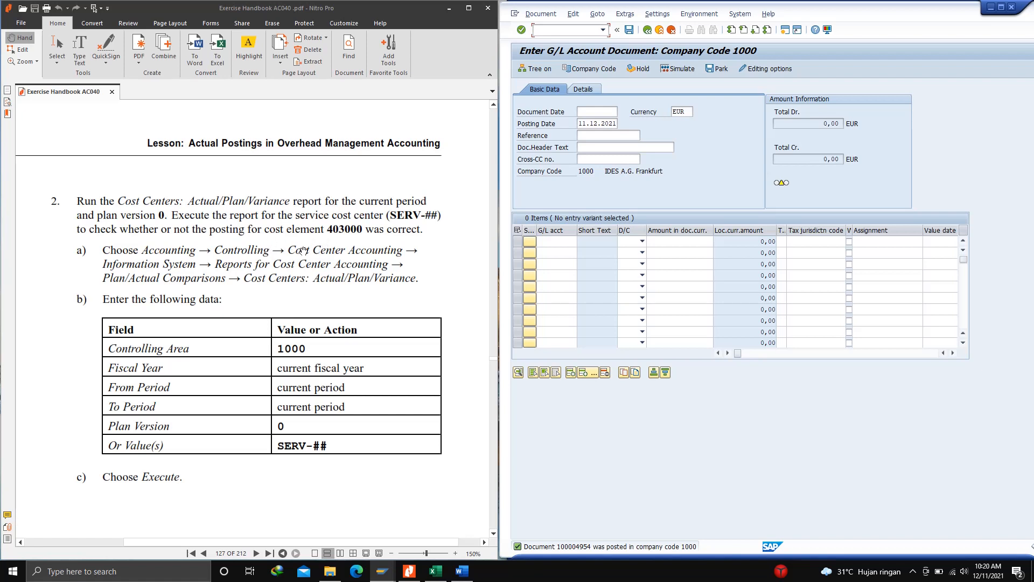
pyautogui.scroll(-10, 298, 249)
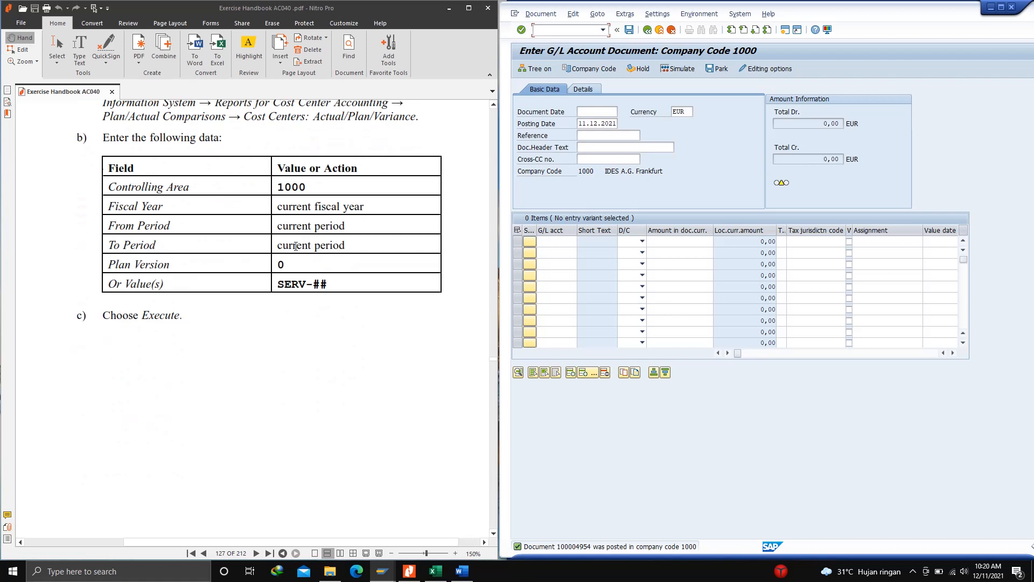
pyautogui.scroll(-3, 296, 252)
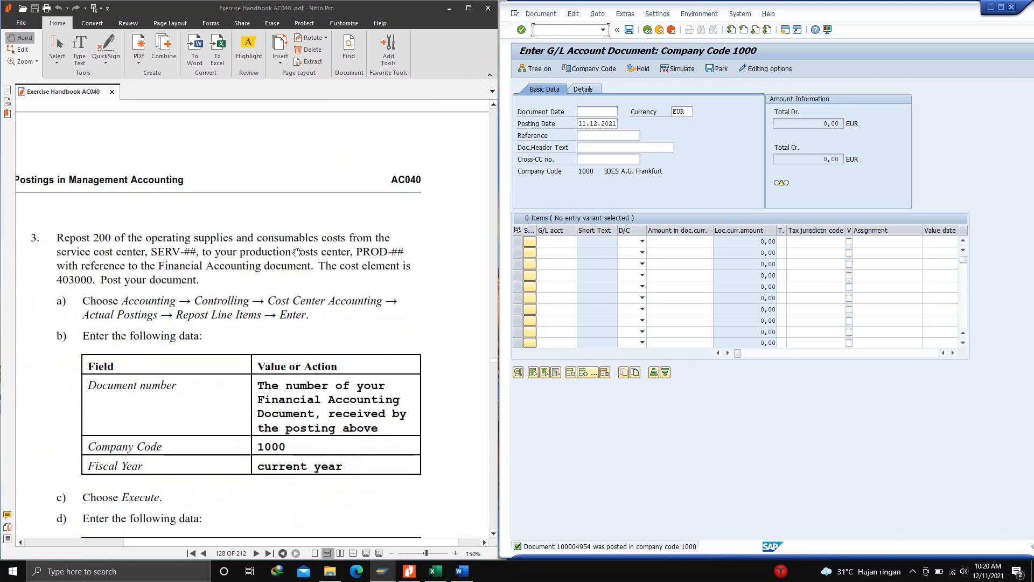
pyautogui.scroll(-1, 296, 251)
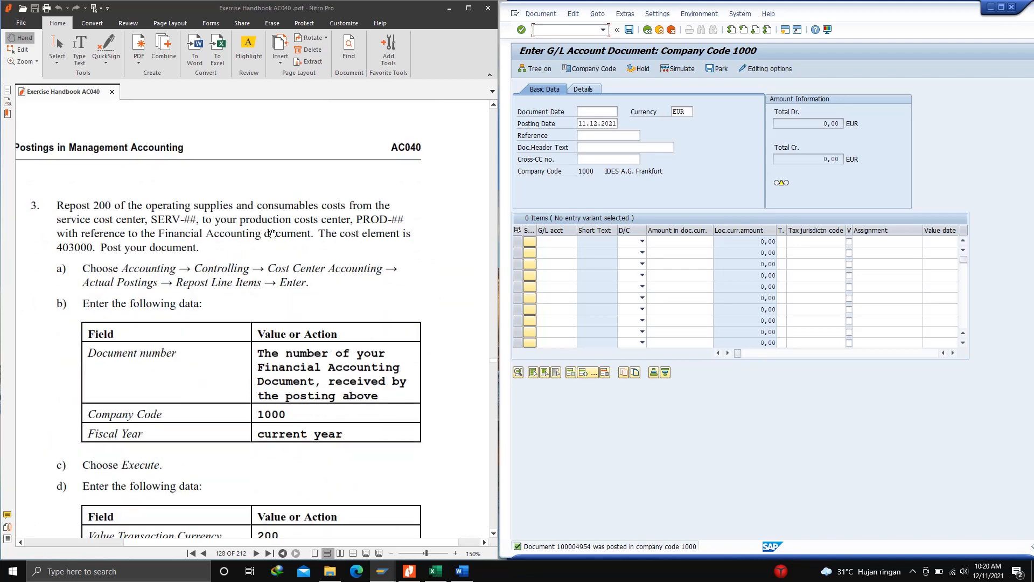
pyautogui.scroll(-1, 269, 230)
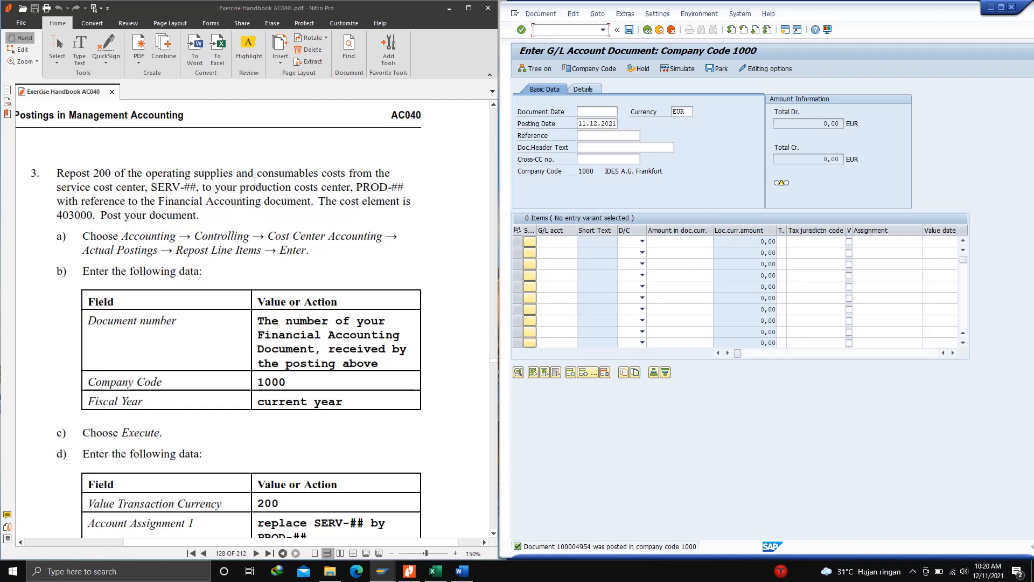
pyautogui.scroll(10, 278, 238)
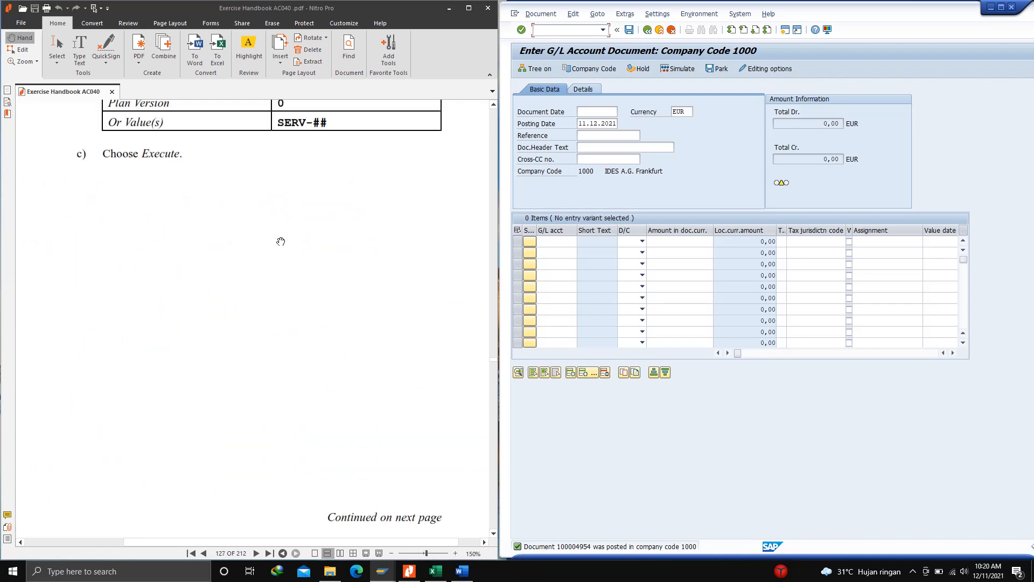
pyautogui.scroll(10, 280, 240)
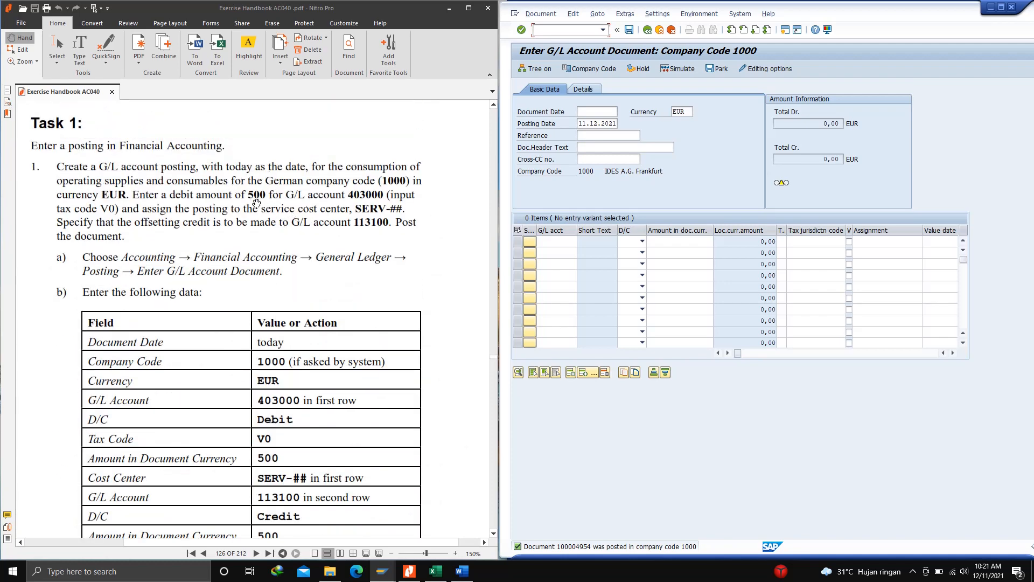
pyautogui.scroll(-10, 342, 246)
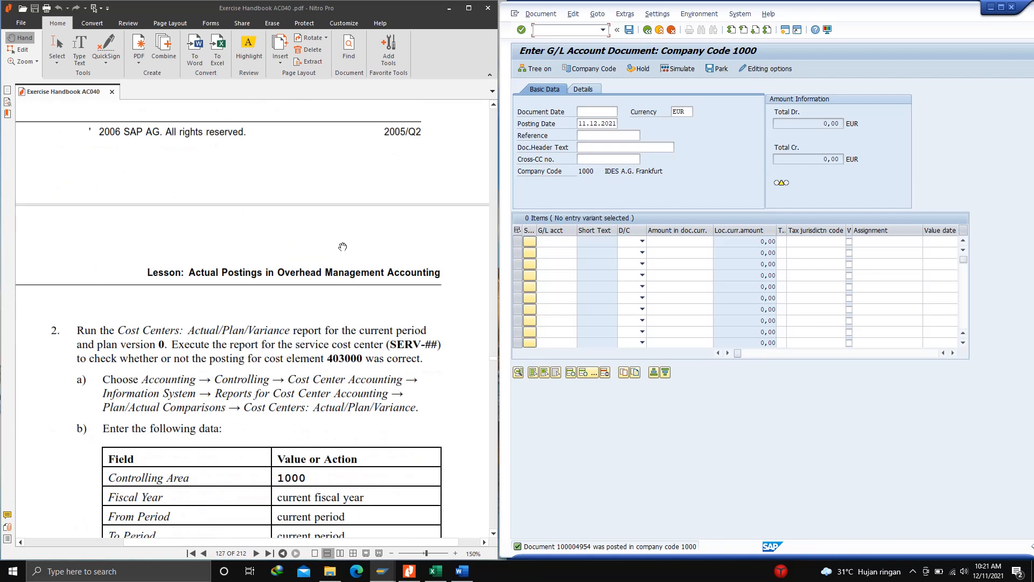
pyautogui.scroll(-15, 341, 247)
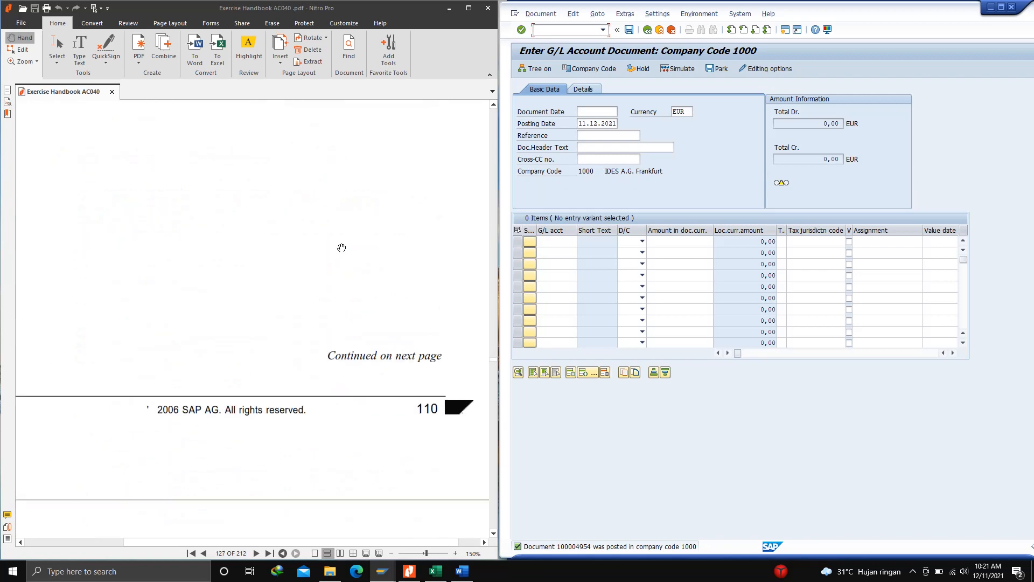
pyautogui.scroll(-1, 341, 249)
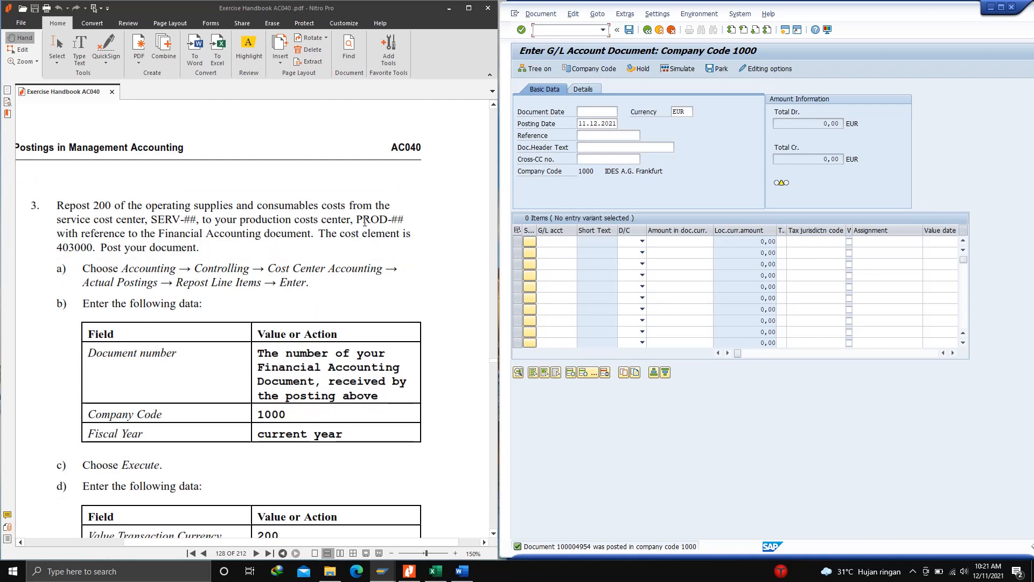
pyautogui.scroll(-2, 365, 222)
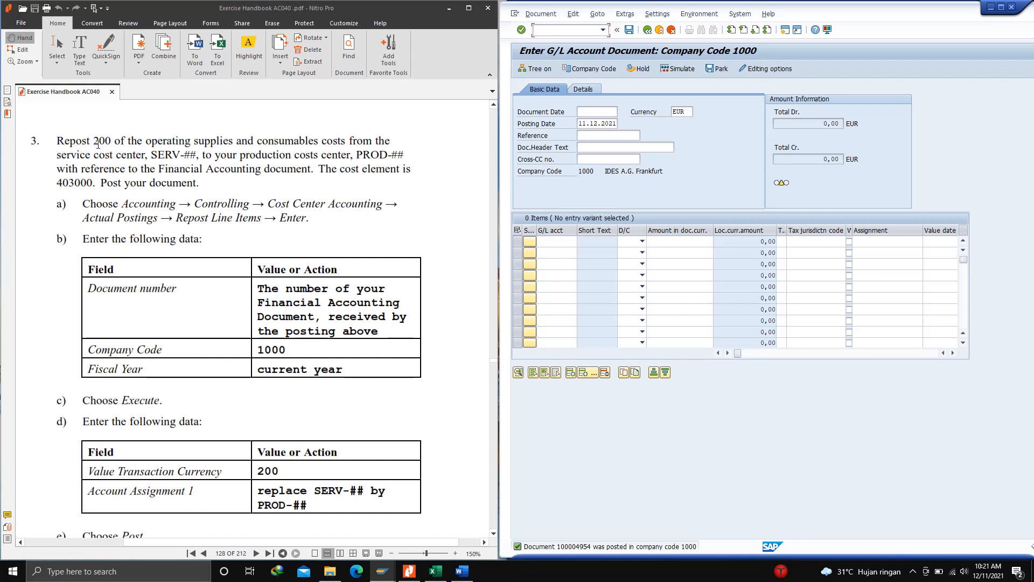
pyautogui.scroll(-1, 97, 149)
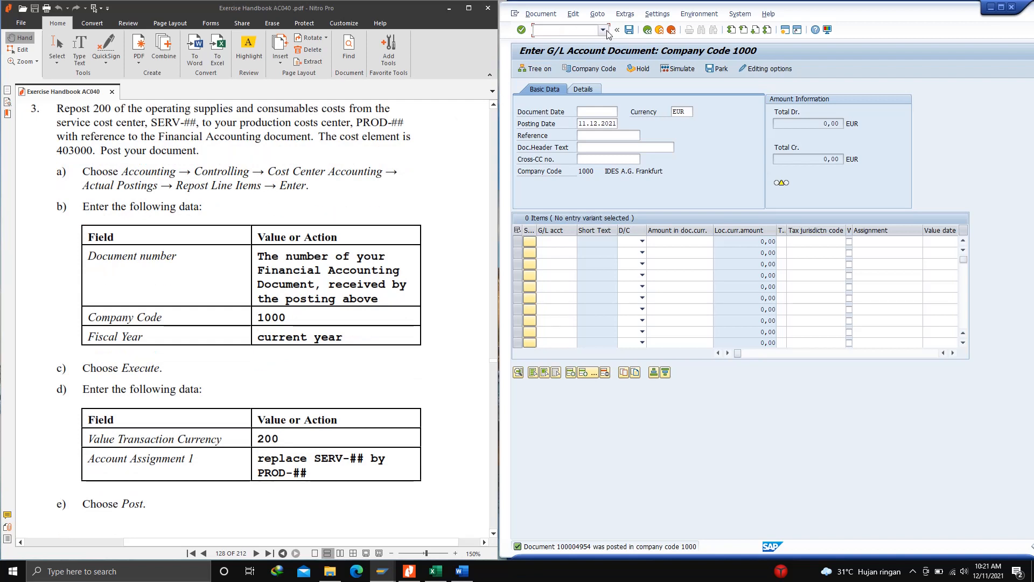
# Leave the G/L account document entry and return to the SAP Easy Access menu with the /N command
pyautogui.click(572, 29)
pyautogui.press('Return')
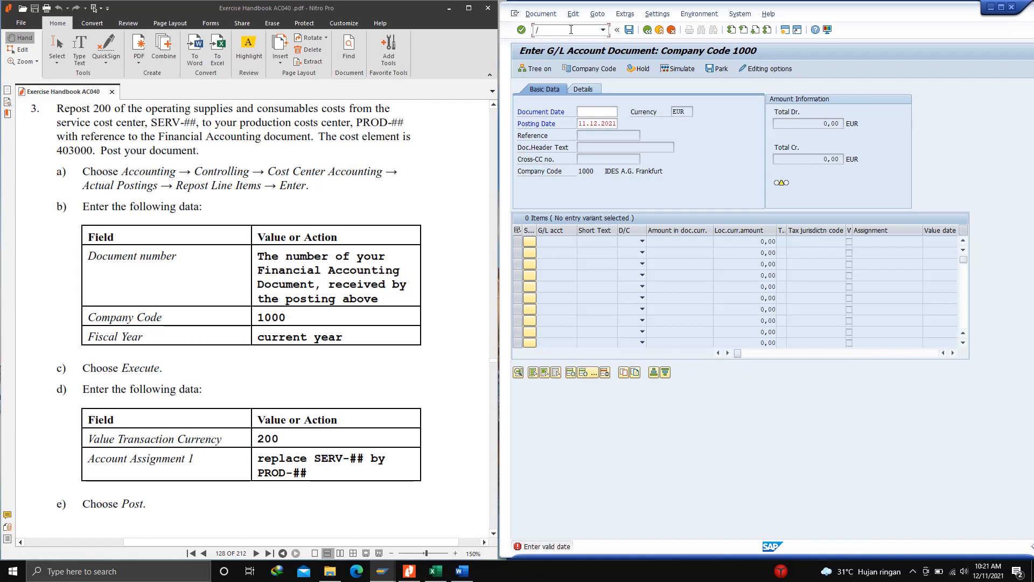
pyautogui.press('capslock')
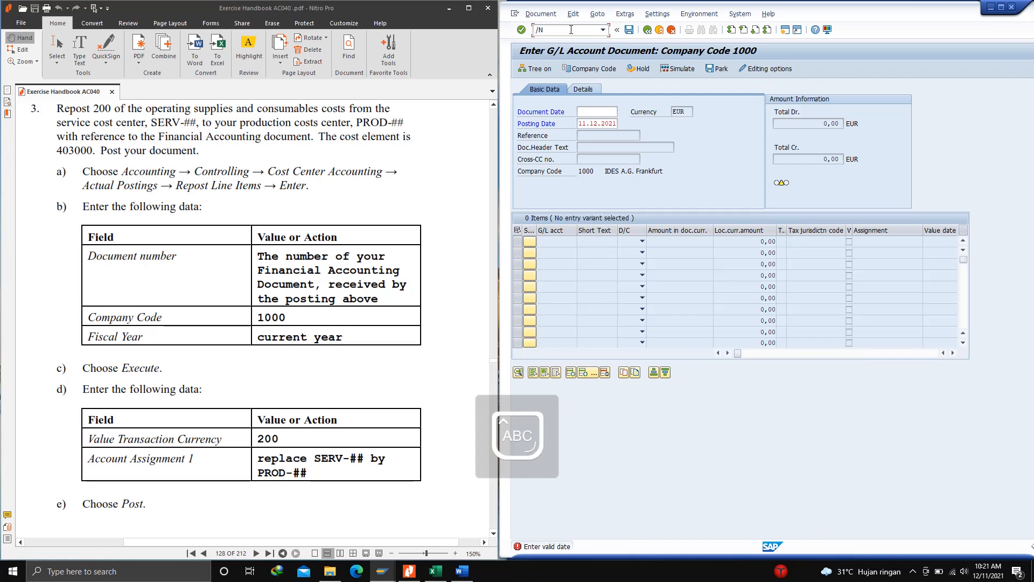
pyautogui.press('Return')
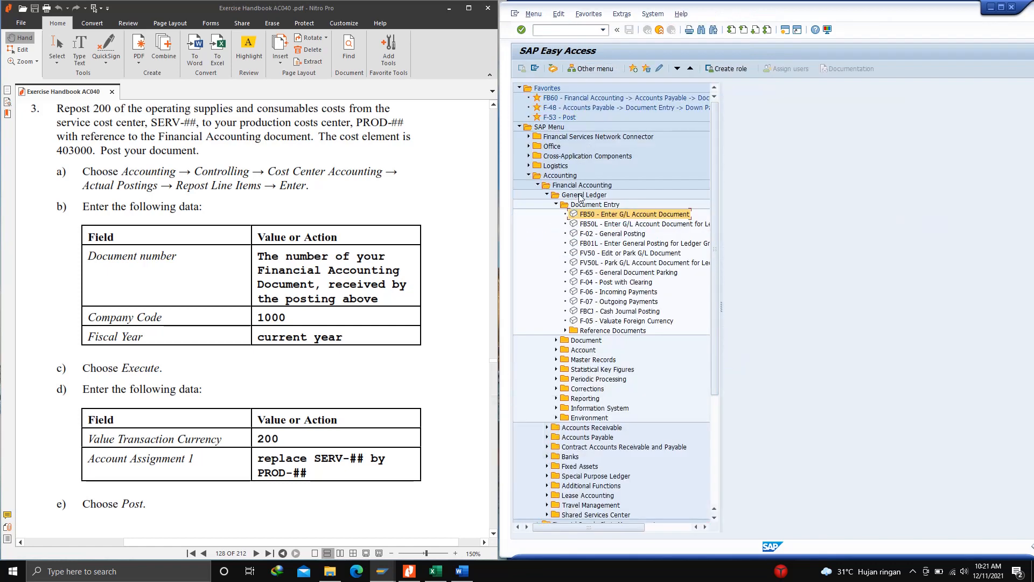
# Tidy the SAP menu tree so that Accounting and Controlling are expanded with the Financial Accounting and Internal Orders branches collapsed
pyautogui.click(529, 176)
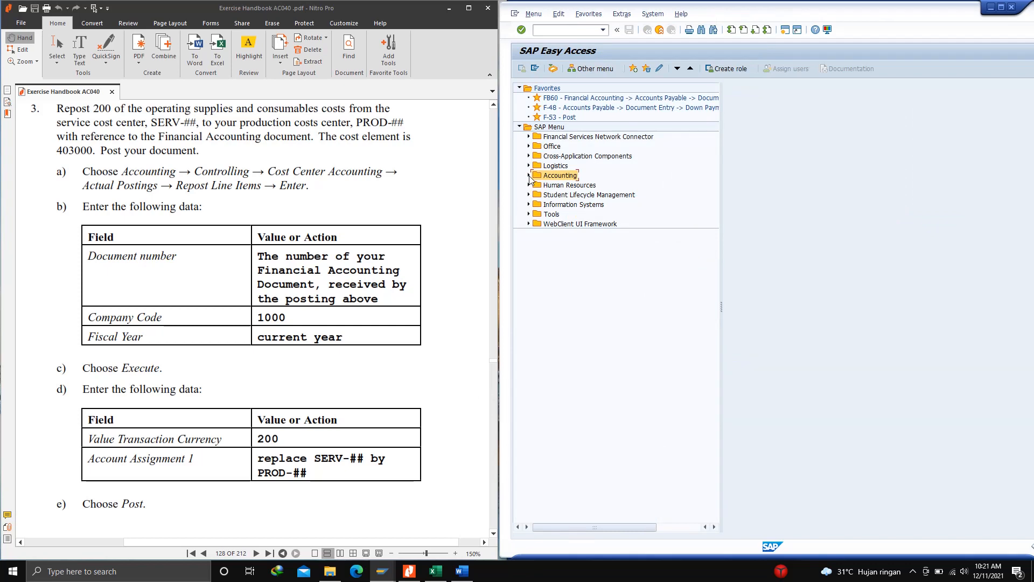
pyautogui.click(529, 176)
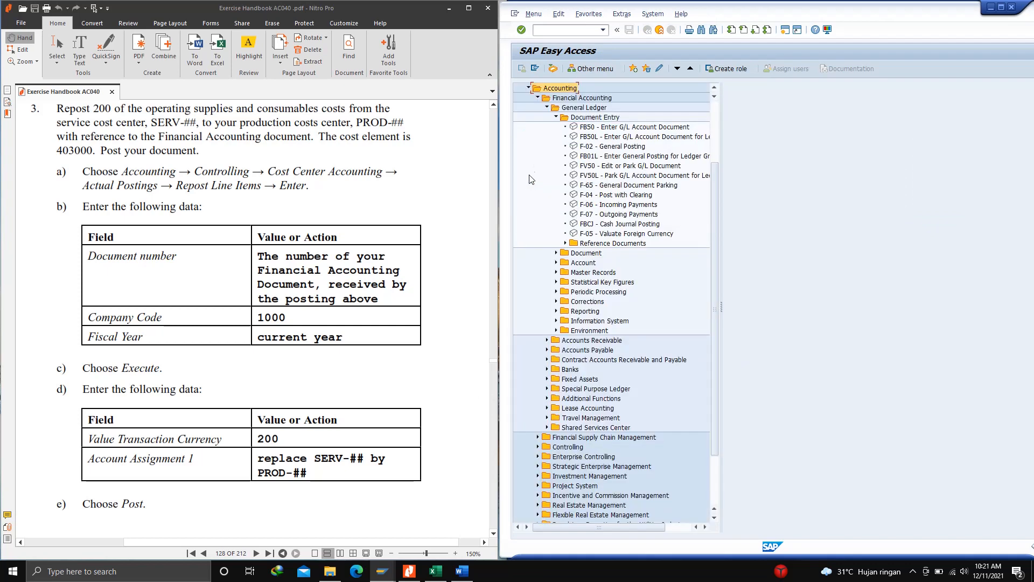
pyautogui.scroll(1, 552, 123)
pyautogui.click(538, 127)
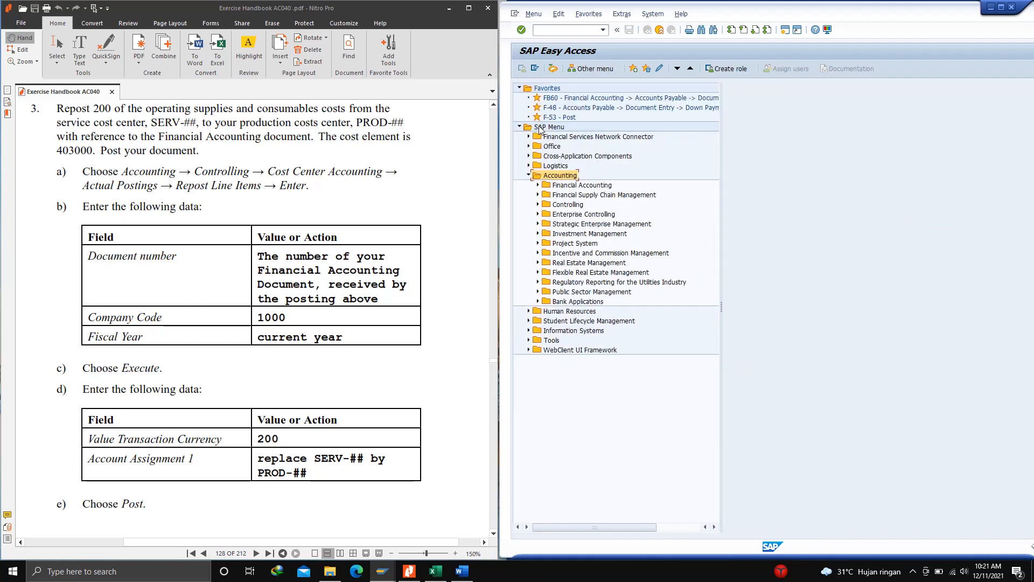
pyautogui.click(538, 205)
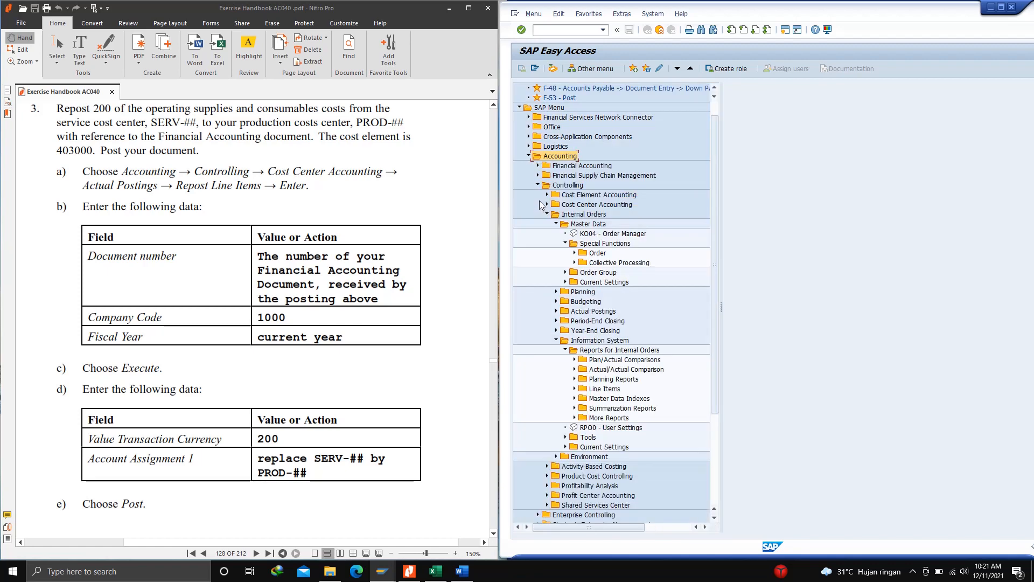
pyautogui.click(547, 214)
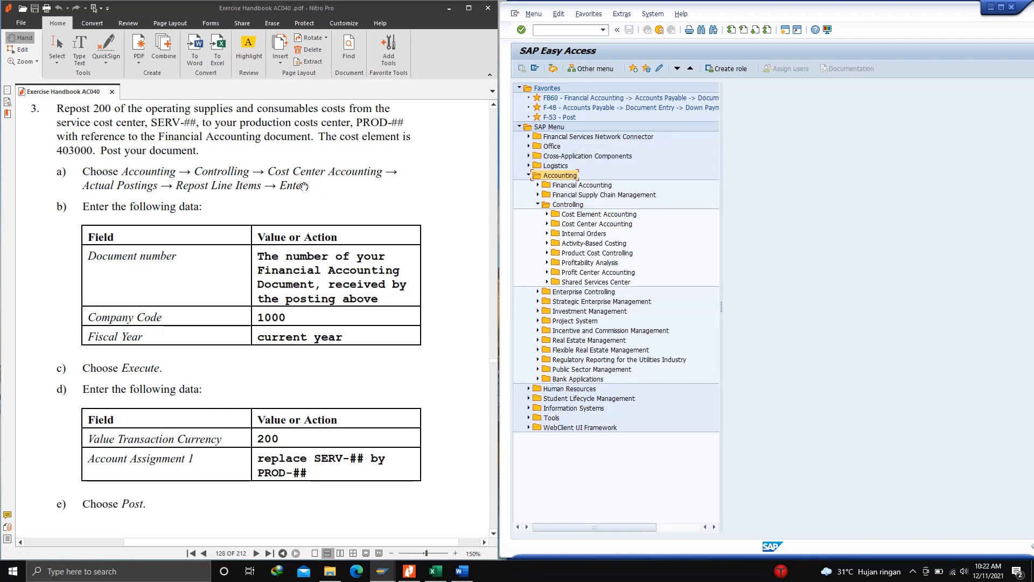
# Open transaction KB61 - Enter under Cost Center Accounting, Actual Postings, Repost Line Items
pyautogui.click(548, 225)
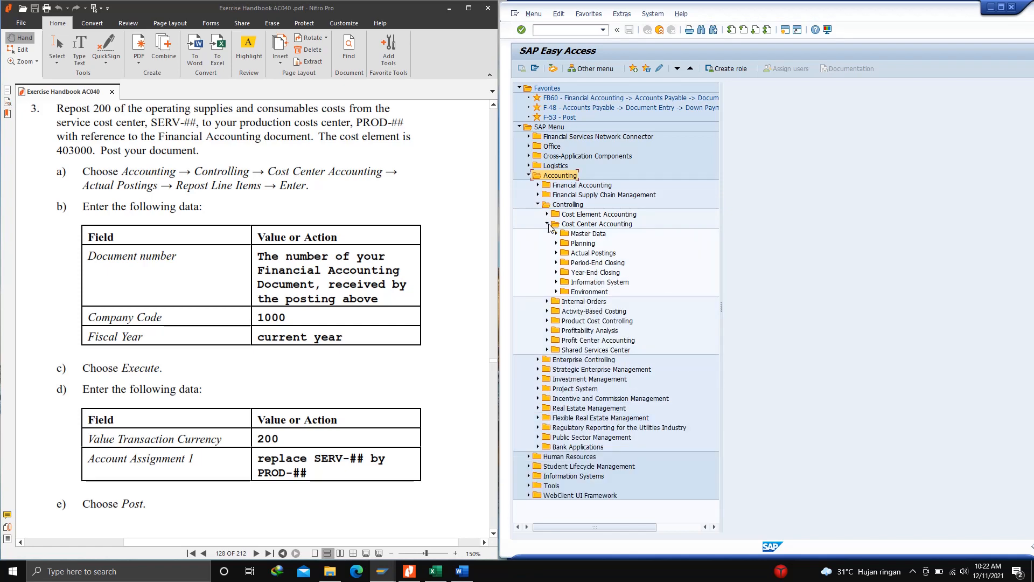
pyautogui.click(558, 253)
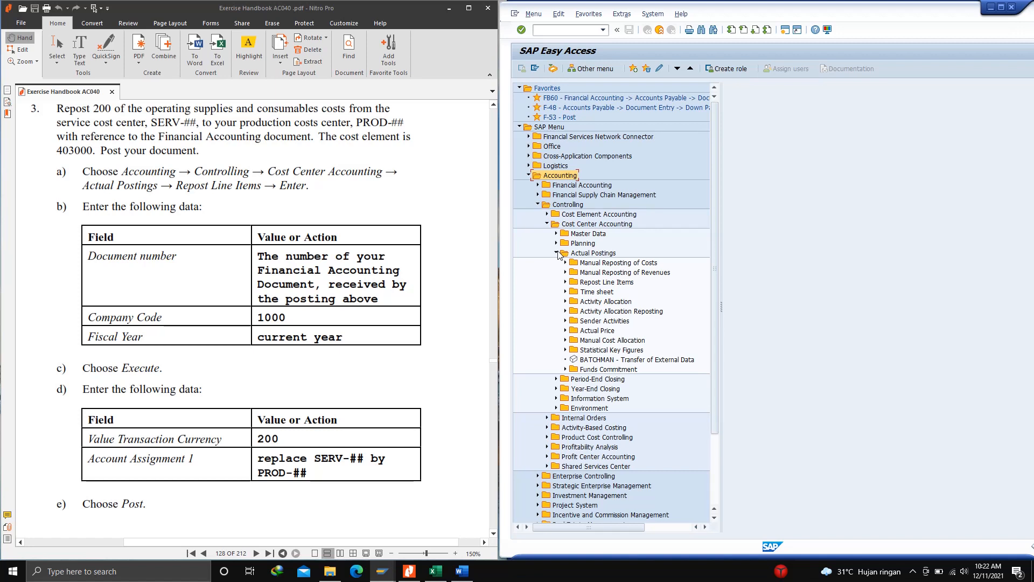
pyautogui.click(566, 282)
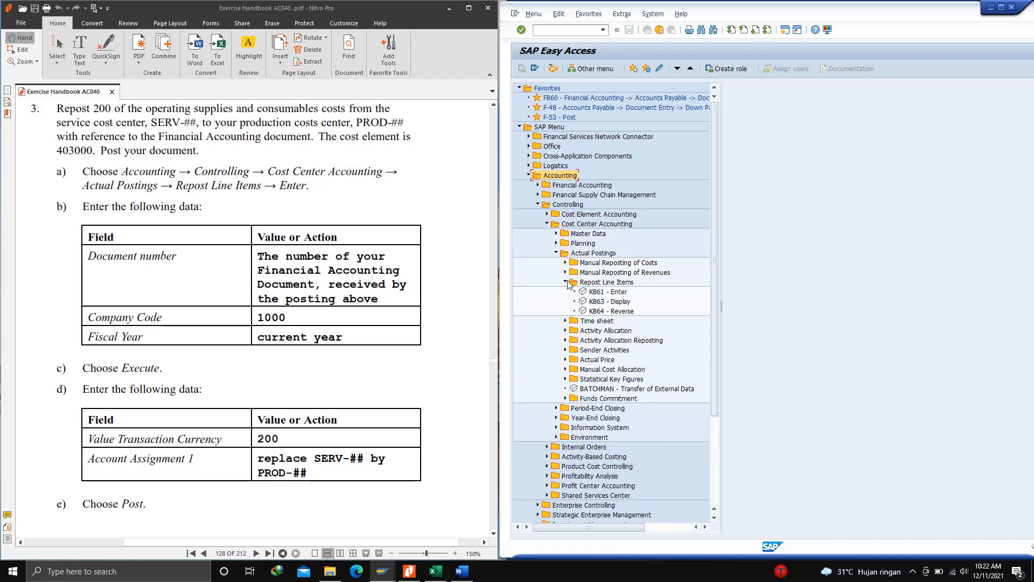
pyautogui.click(605, 293)
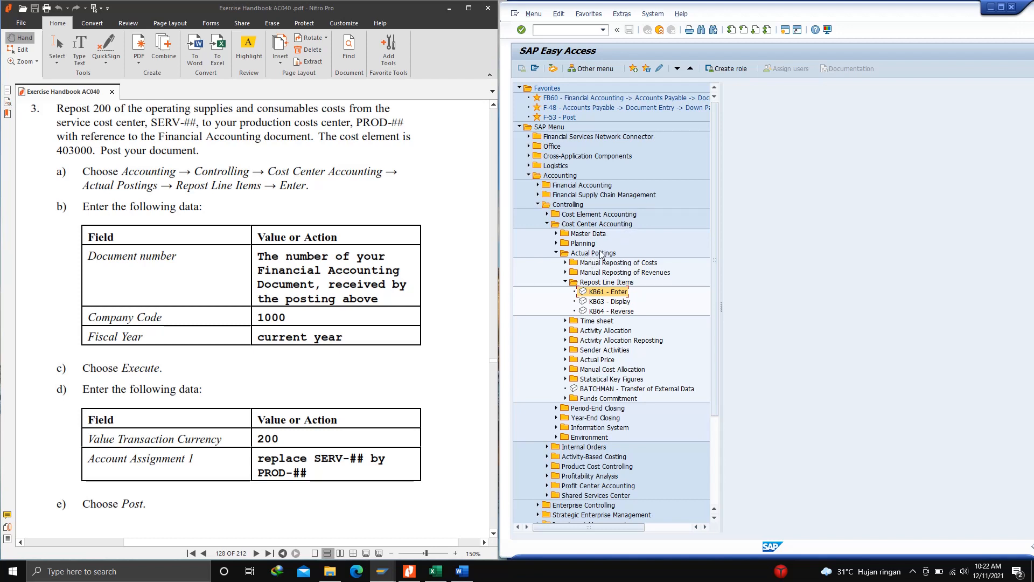
pyautogui.doubleClick(606, 294)
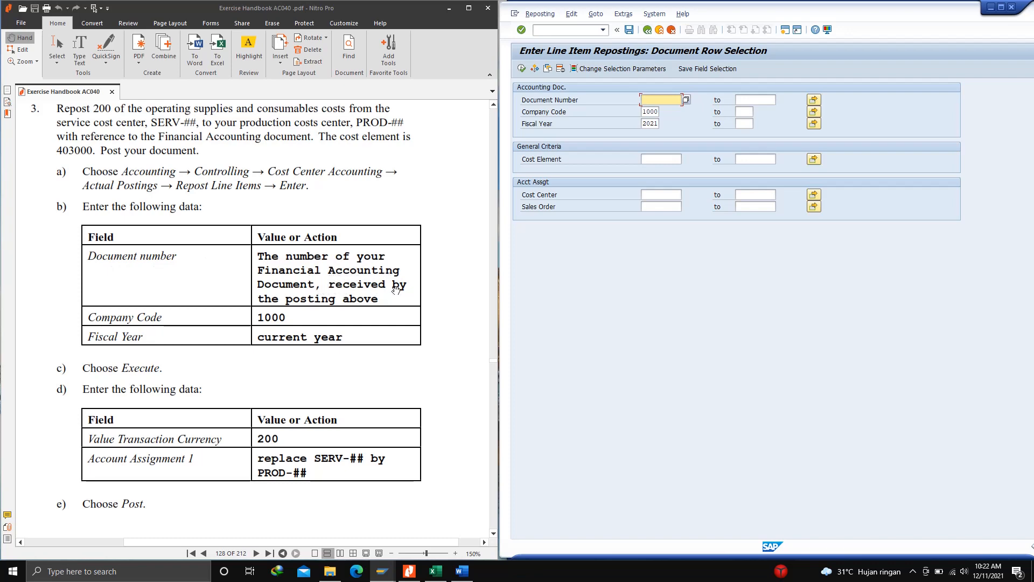
# Review the G/L posting data of handbook exercise 1 and return to the reposting instructions of exercise 3
pyautogui.scroll(12, 369, 293)
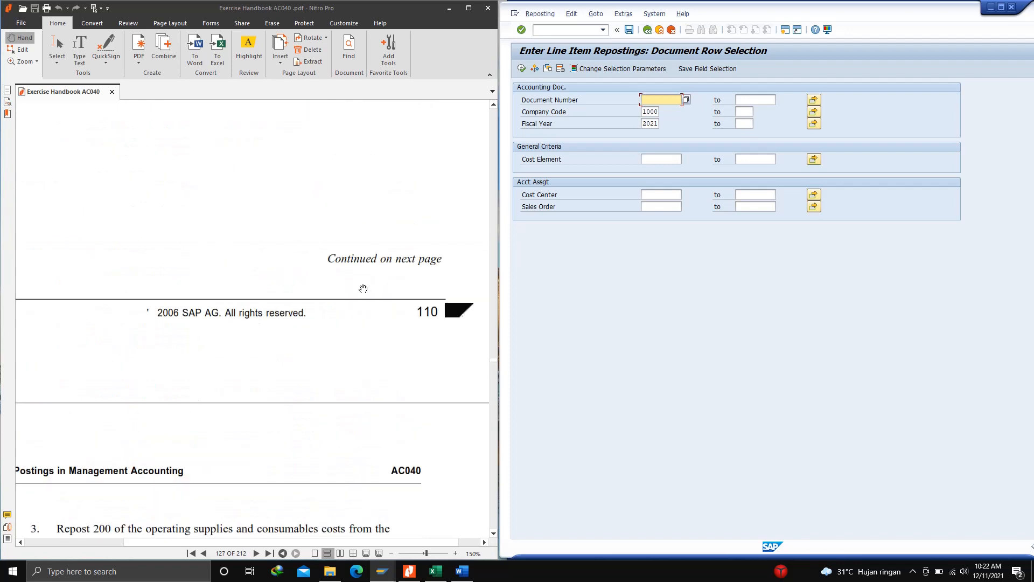
pyautogui.scroll(15, 362, 290)
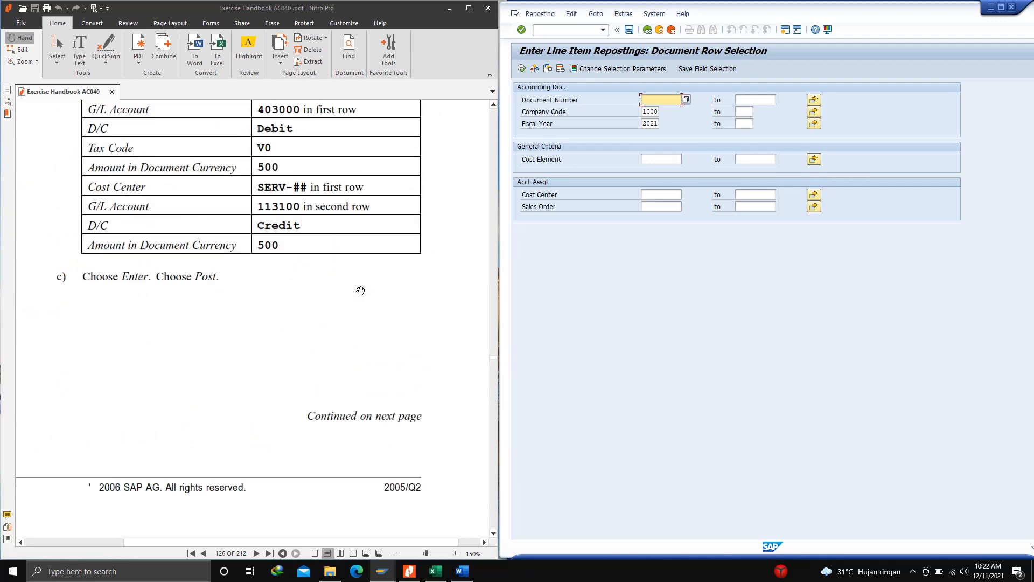
pyautogui.scroll(2, 340, 230)
pyautogui.scroll(-2, 308, 184)
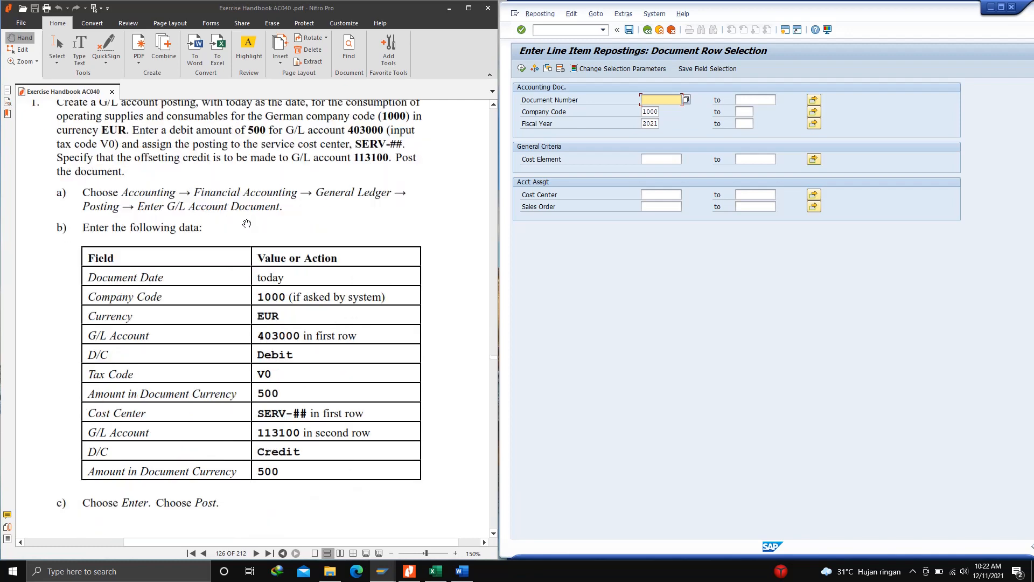
pyautogui.scroll(-6, 247, 224)
pyautogui.scroll(-20, 247, 224)
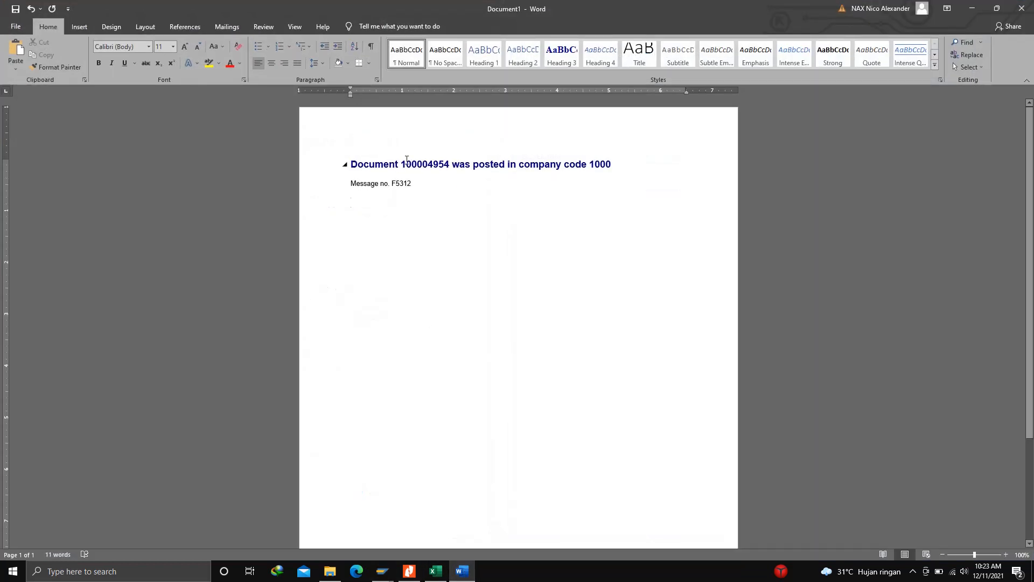
# Copy the posted document's number from the Word note into the Document Number selection field in SAP
pyautogui.click(407, 161)
pyautogui.moveTo(450, 167); pyautogui.dragTo(404, 169)
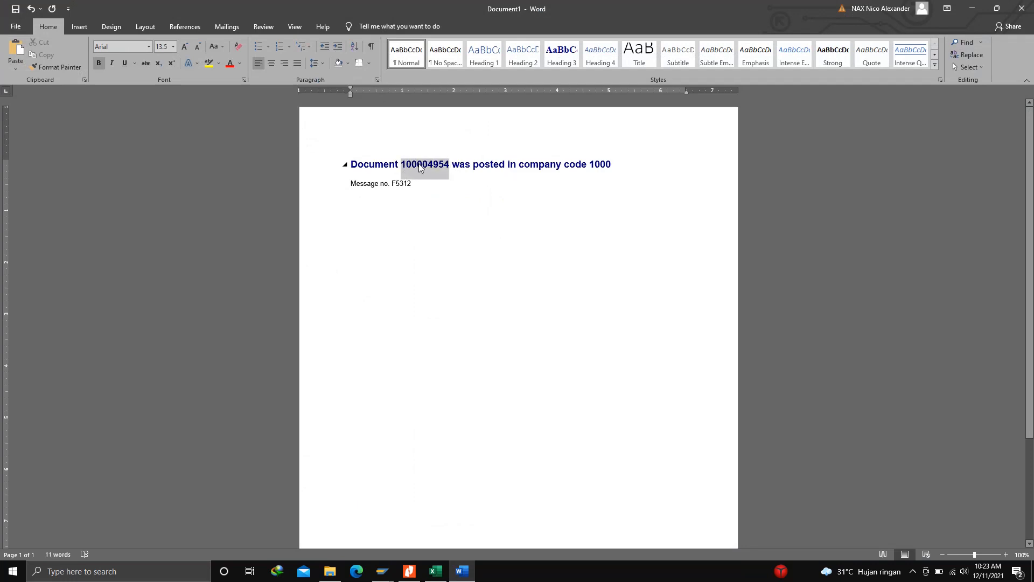
pyautogui.rightClick(419, 164)
pyautogui.click(441, 182)
pyautogui.click(972, 8)
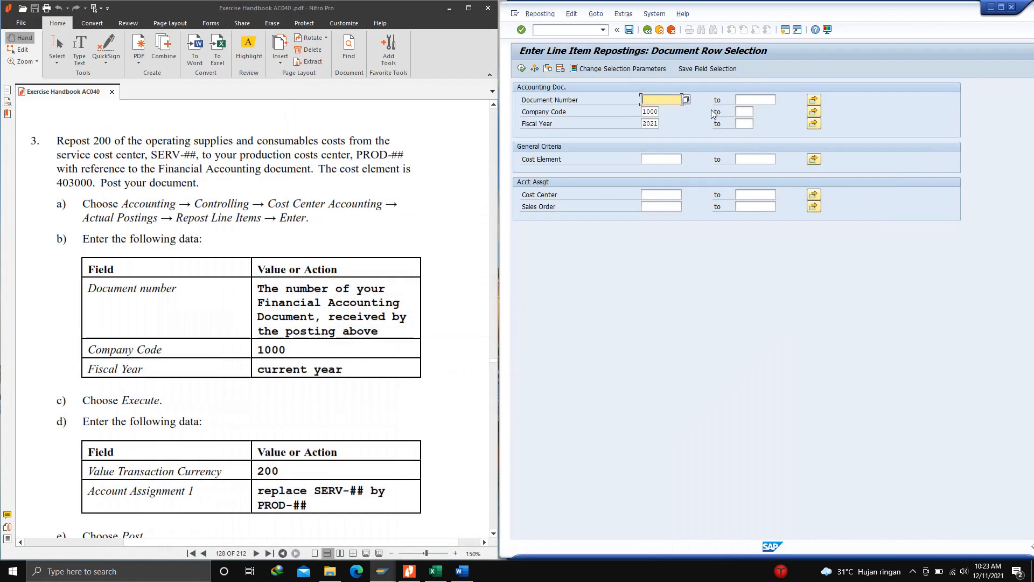
pyautogui.rightClick(651, 102)
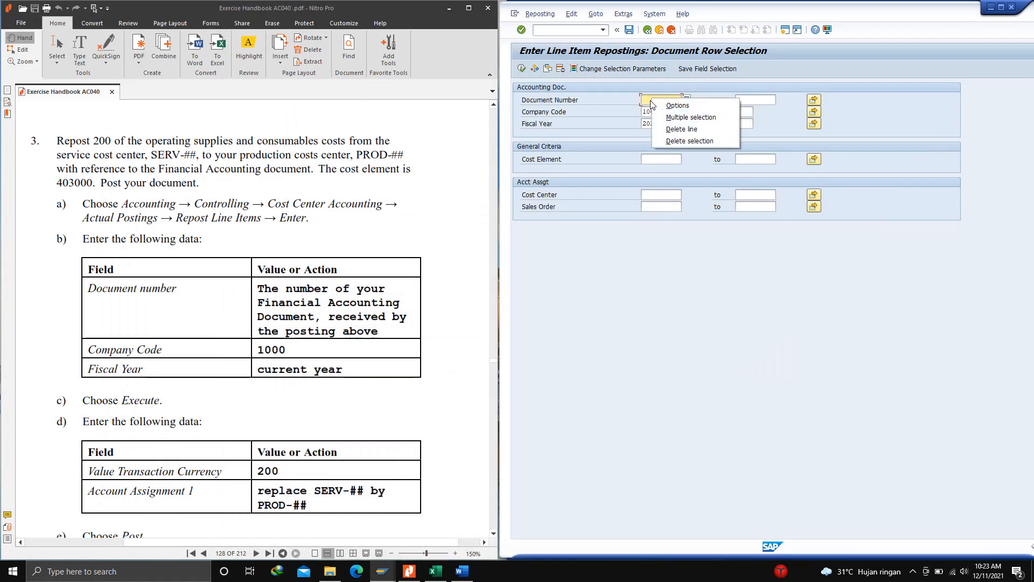
pyautogui.click(646, 103)
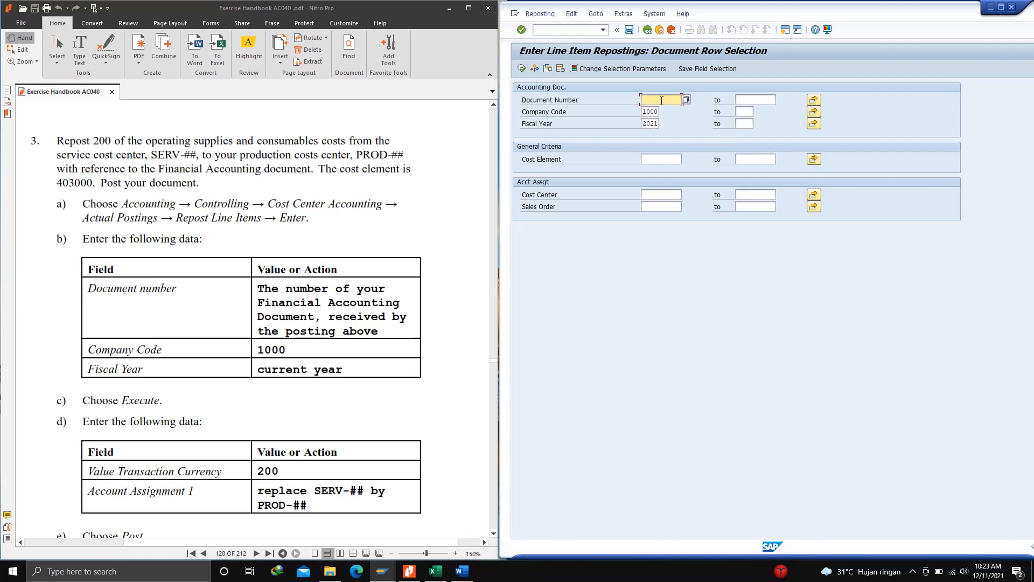
pyautogui.hotkey('ctrl', 'v')
# Look through the reference documents for company code 1000 and fiscal year 2021, and close the list
pyautogui.click(689, 101)
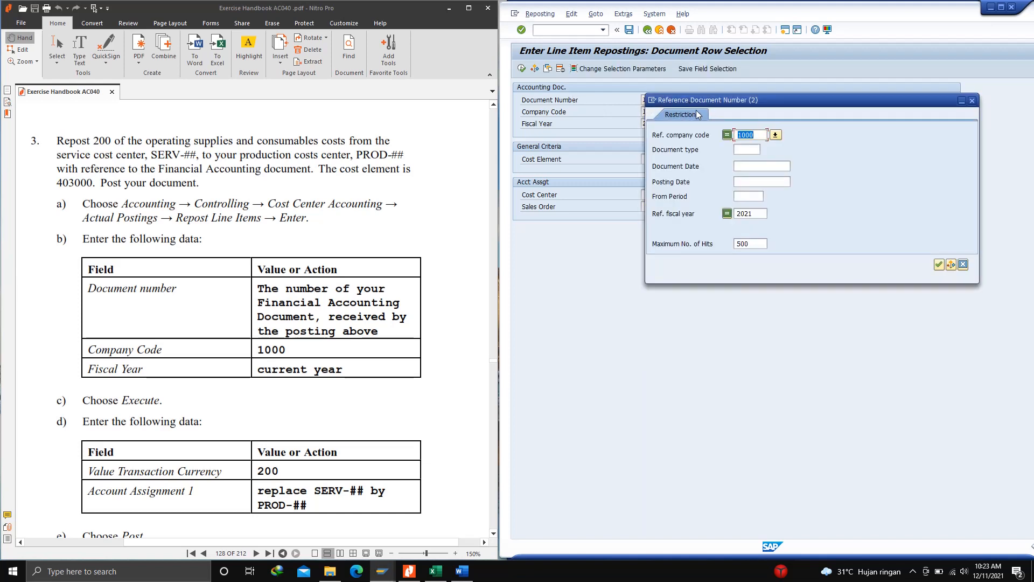
pyautogui.click(939, 264)
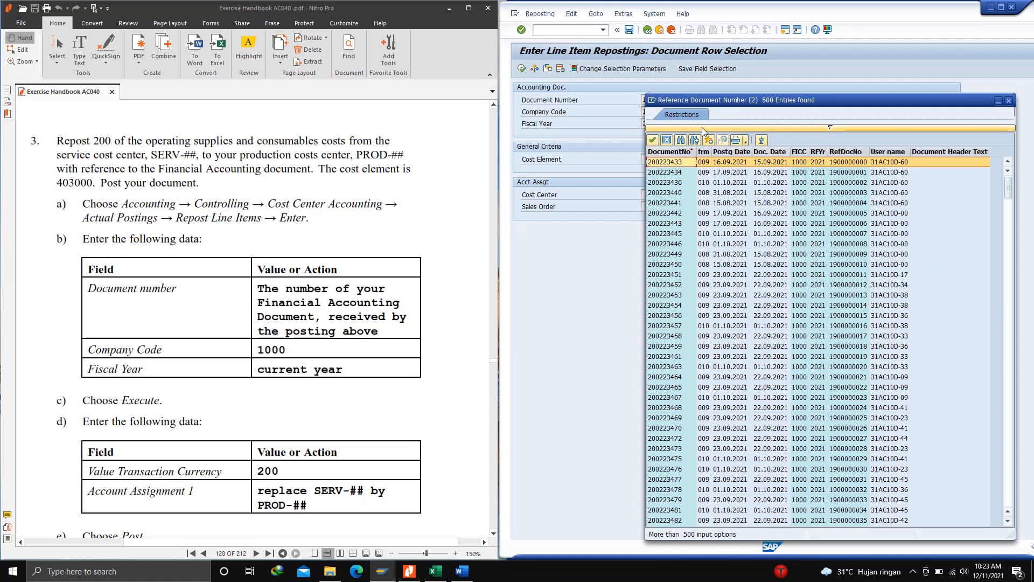
pyautogui.click(1009, 100)
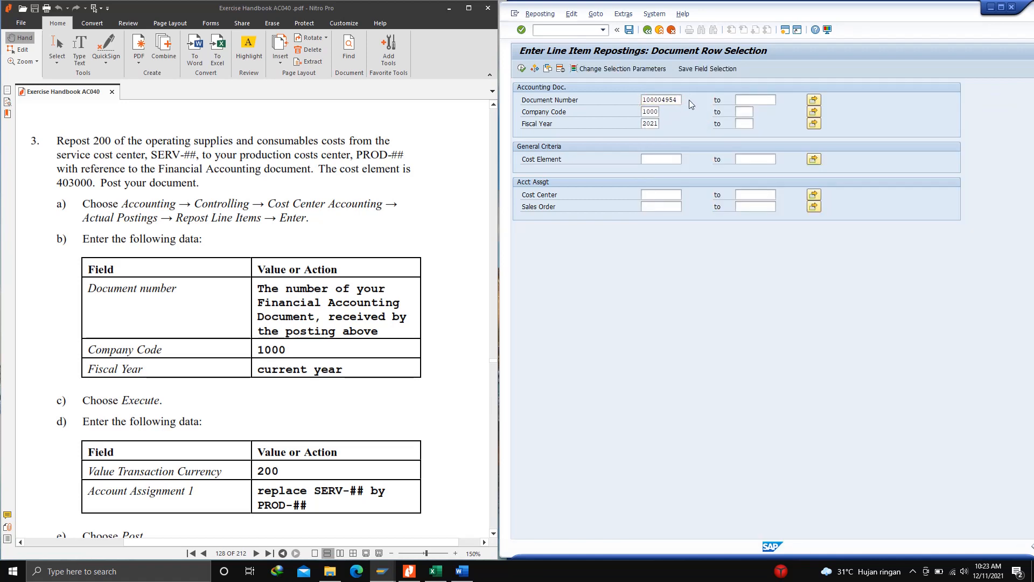
# Search the reference documents by document date 11.12.2021, check the entry for the posted document, and close the list
pyautogui.click(687, 100)
pyautogui.click(738, 166)
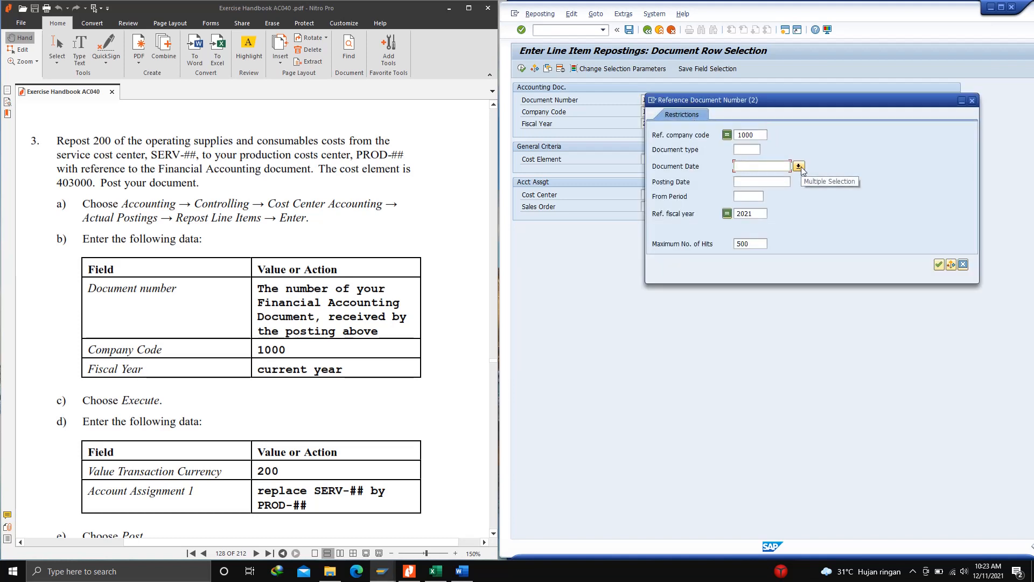
pyautogui.write('11.12.2021')
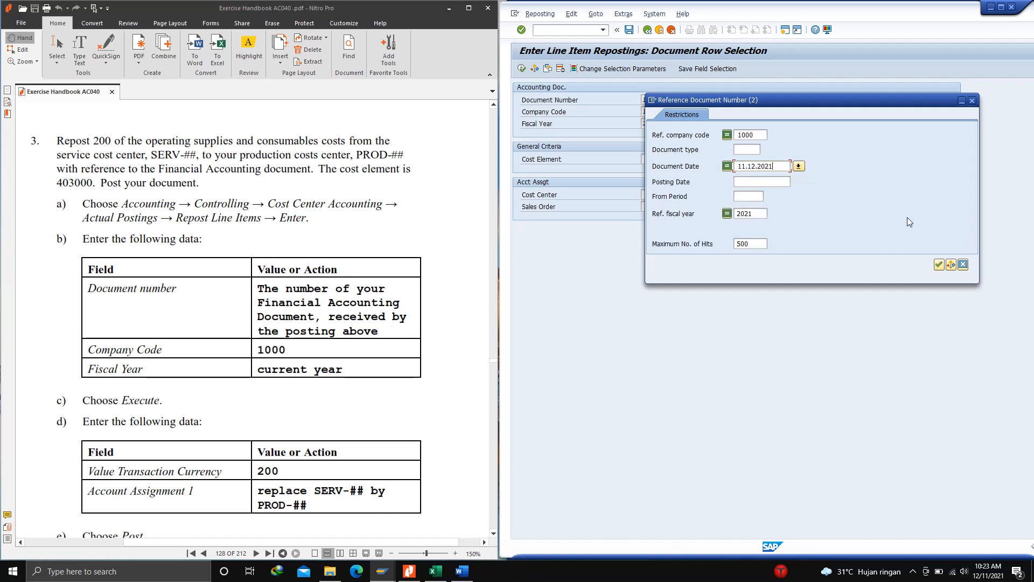
pyautogui.click(941, 265)
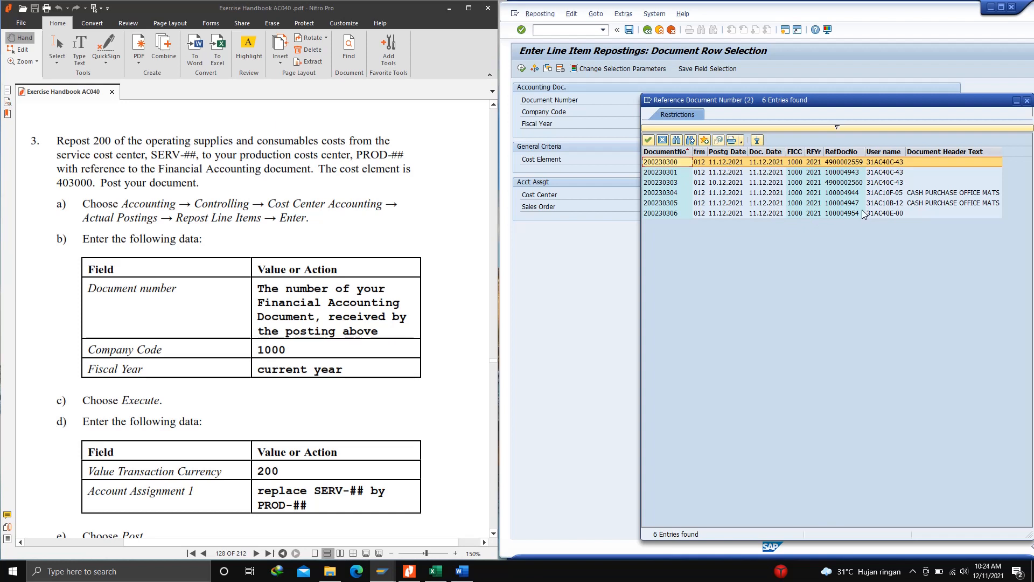
pyautogui.moveTo(893, 104); pyautogui.dragTo(869, 104)
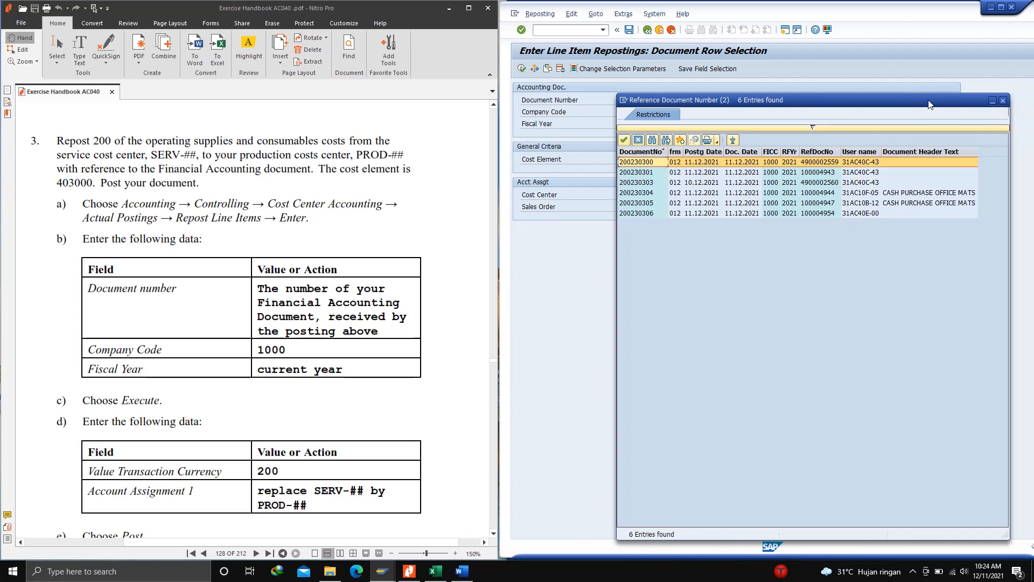
pyautogui.click(1003, 101)
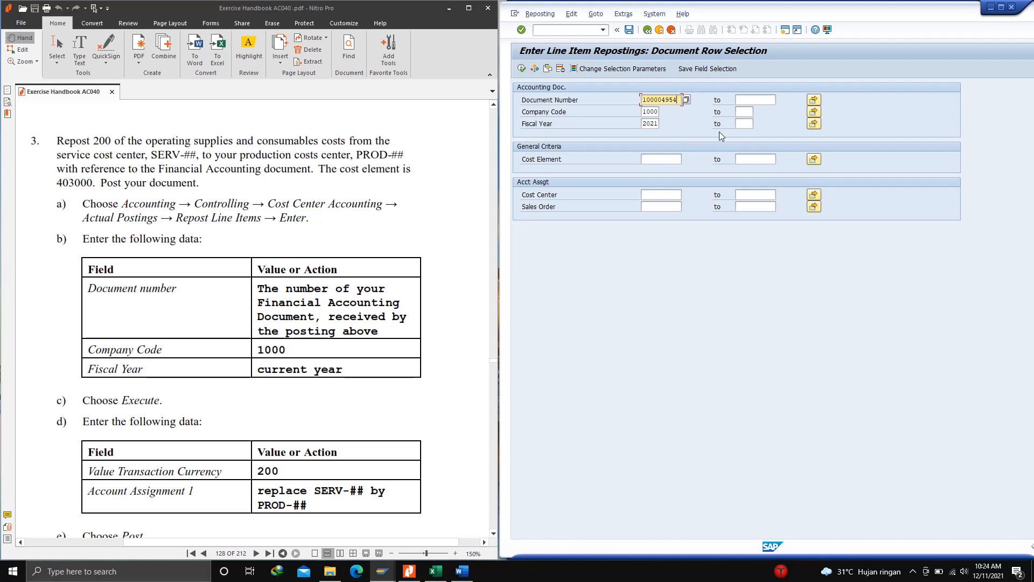
# Execute the document row selection and set the line item's transaction currency value to 20 EUR
pyautogui.click(521, 68)
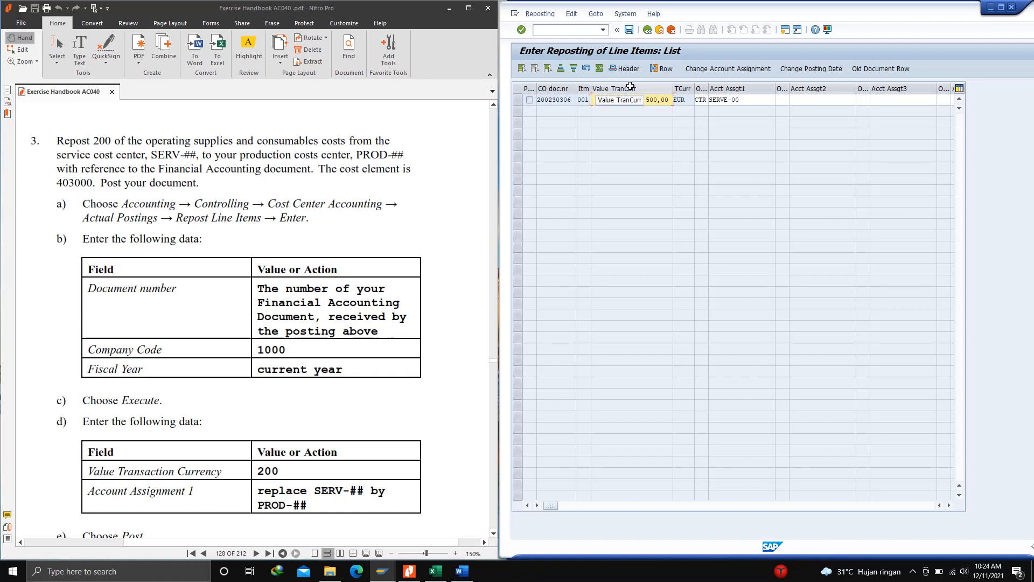
pyautogui.scroll(-2, 278, 227)
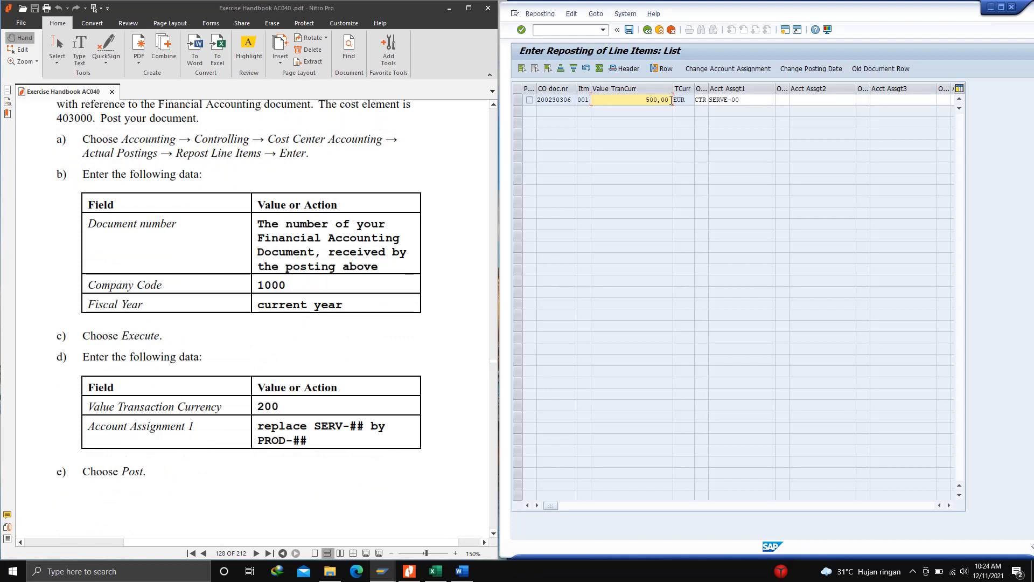
pyautogui.write('20')
# Replace the line item's Acct Assgt1 cost center with PRODE-00, copied from the Excel cost center list
pyautogui.click(746, 101)
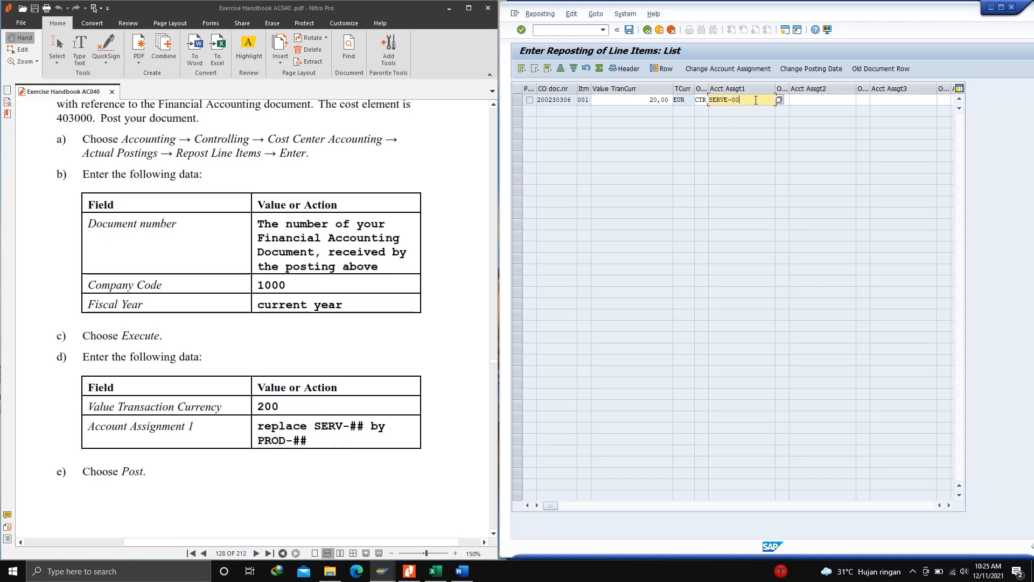
pyautogui.click(434, 575)
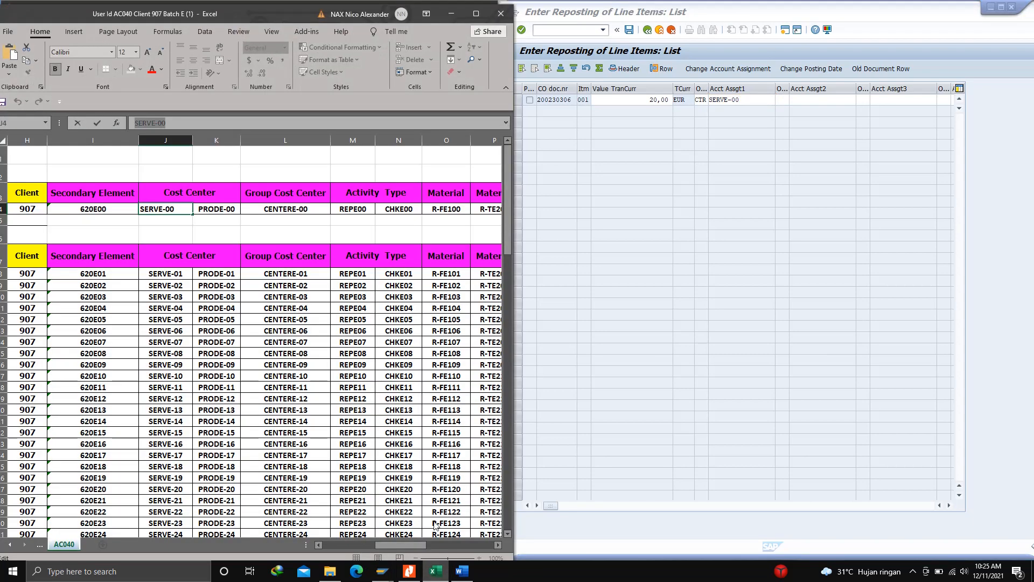
pyautogui.click(222, 210)
pyautogui.moveTo(178, 123); pyautogui.dragTo(116, 125)
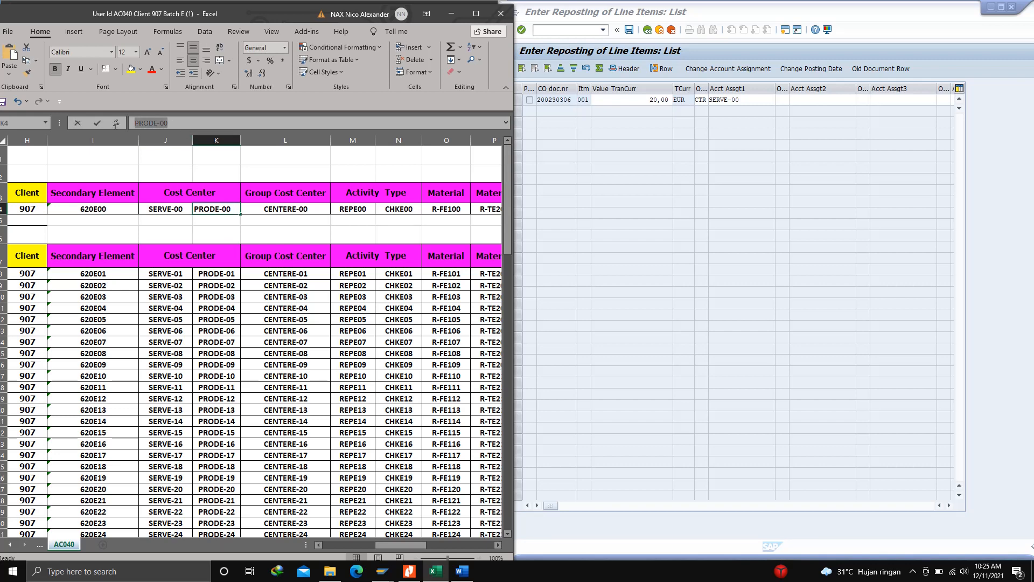
pyautogui.click(452, 14)
pyautogui.click(749, 99)
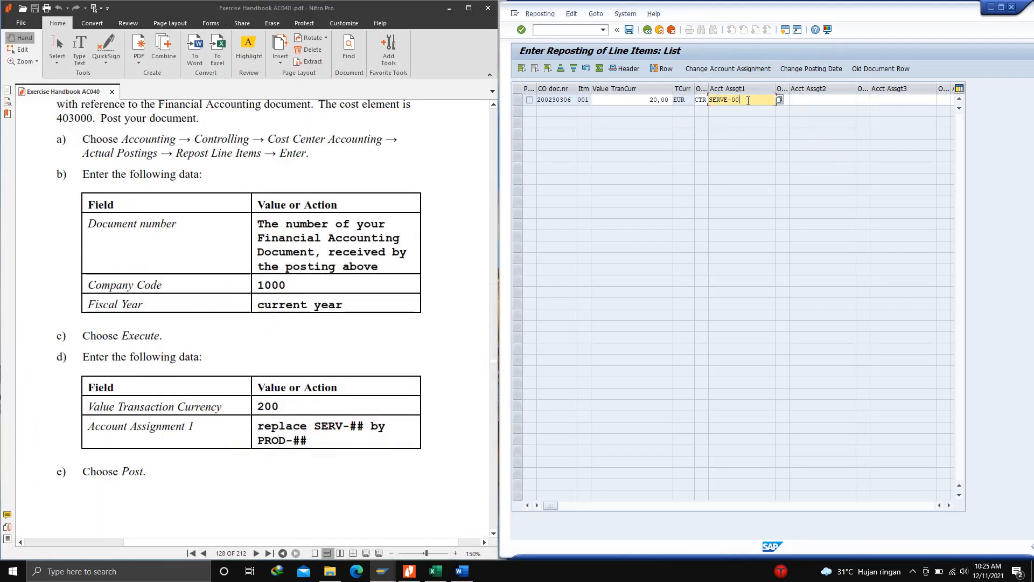
pyautogui.moveTo(749, 99); pyautogui.dragTo(709, 100)
pyautogui.hotkey('ctrl', 'v')
# Correct the line item's transaction currency value to 200 EUR and confirm the entry
pyautogui.click(529, 101)
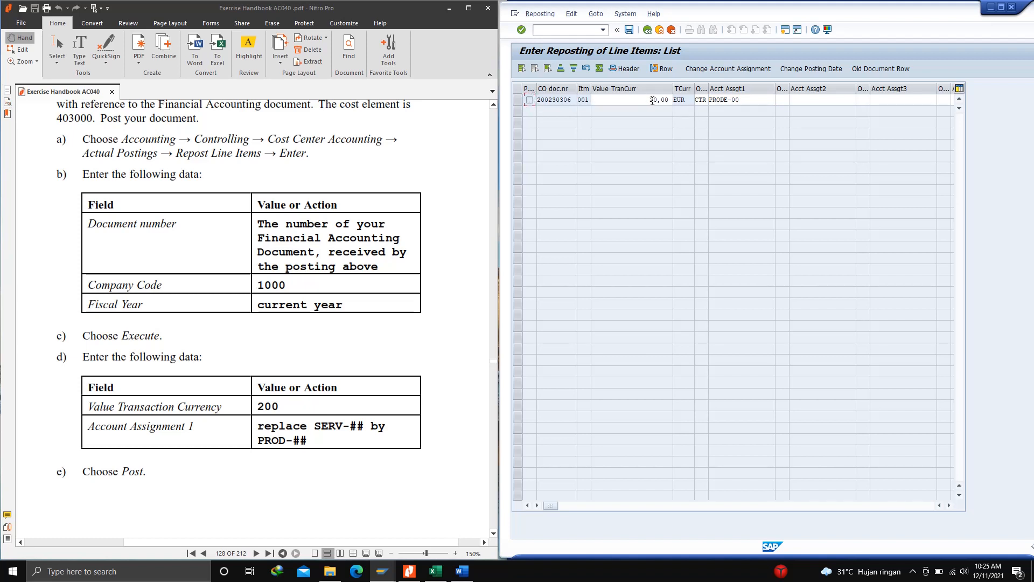
pyautogui.click(668, 100)
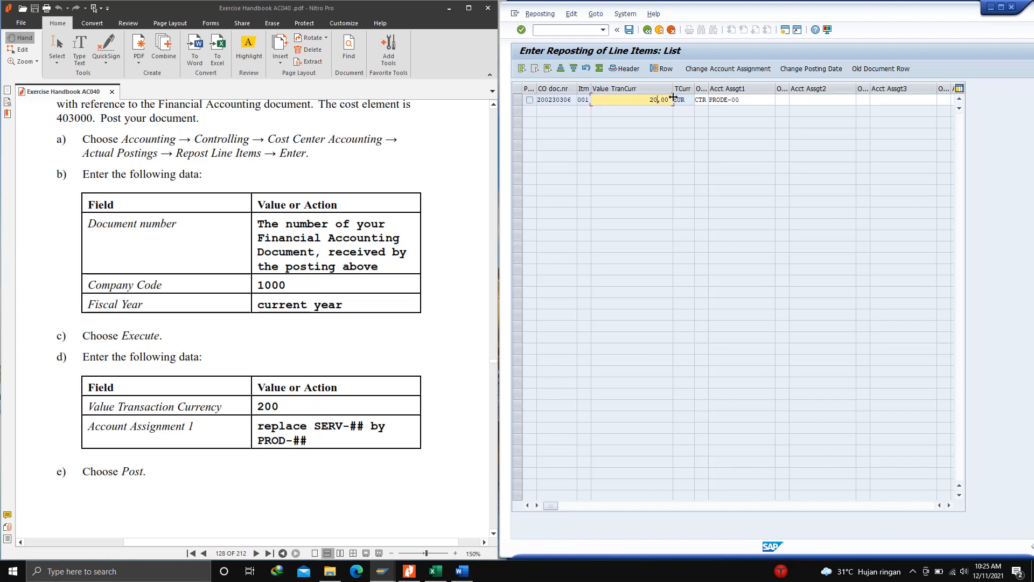
pyautogui.press('Left')
pyautogui.press('Left')
pyautogui.press('BackSpace')
pyautogui.press('BackSpace')
pyautogui.press('Return')
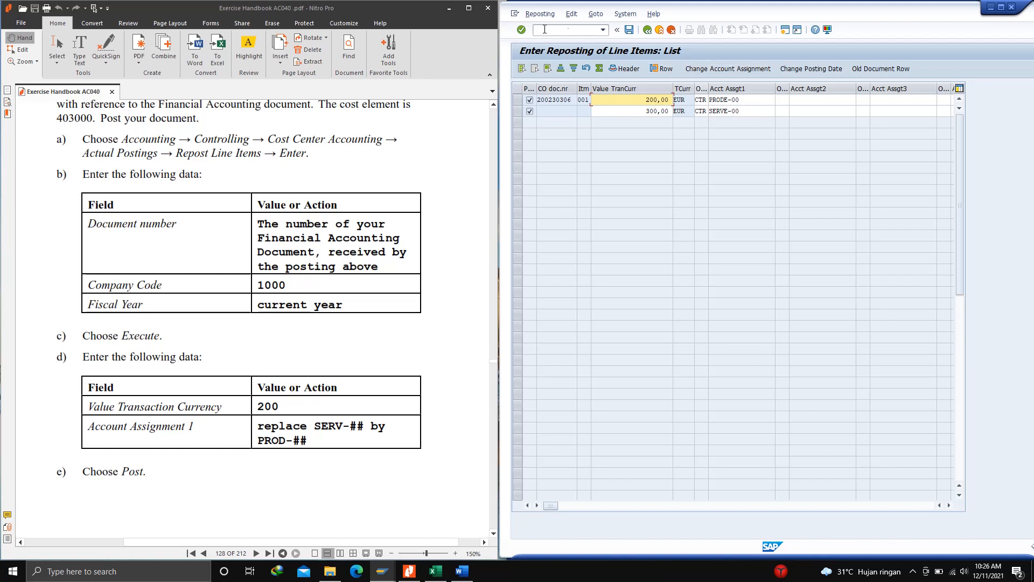
# Post the line item reposting, view the posting message's details, and close them
pyautogui.scroll(-10, 421, 152)
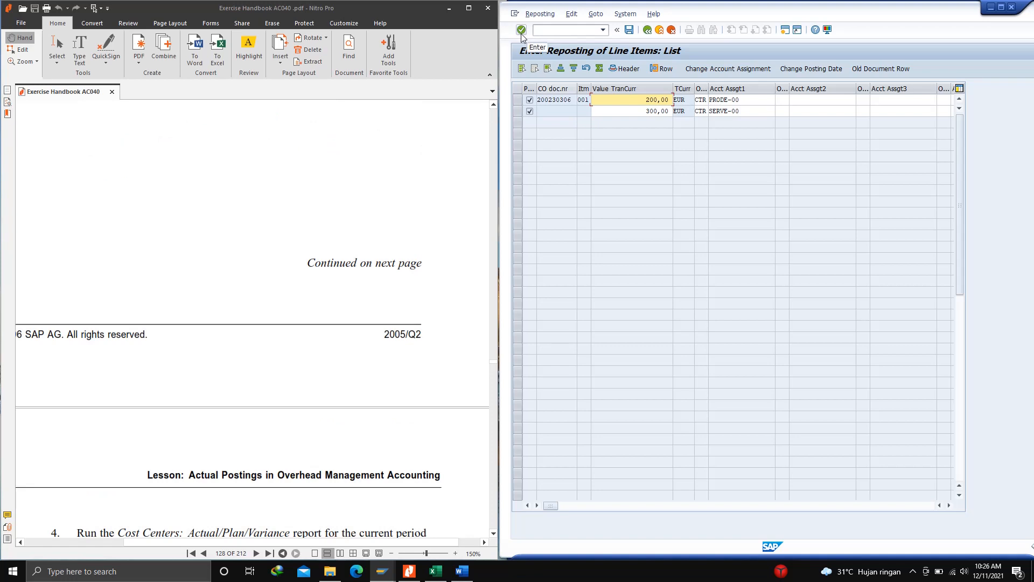
pyautogui.click(633, 33)
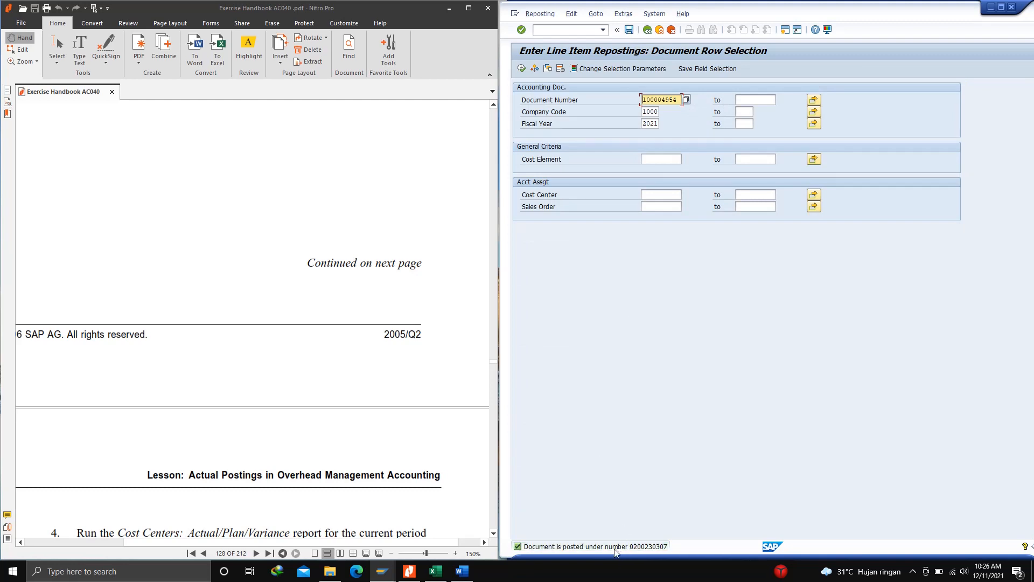
pyautogui.doubleClick(616, 547)
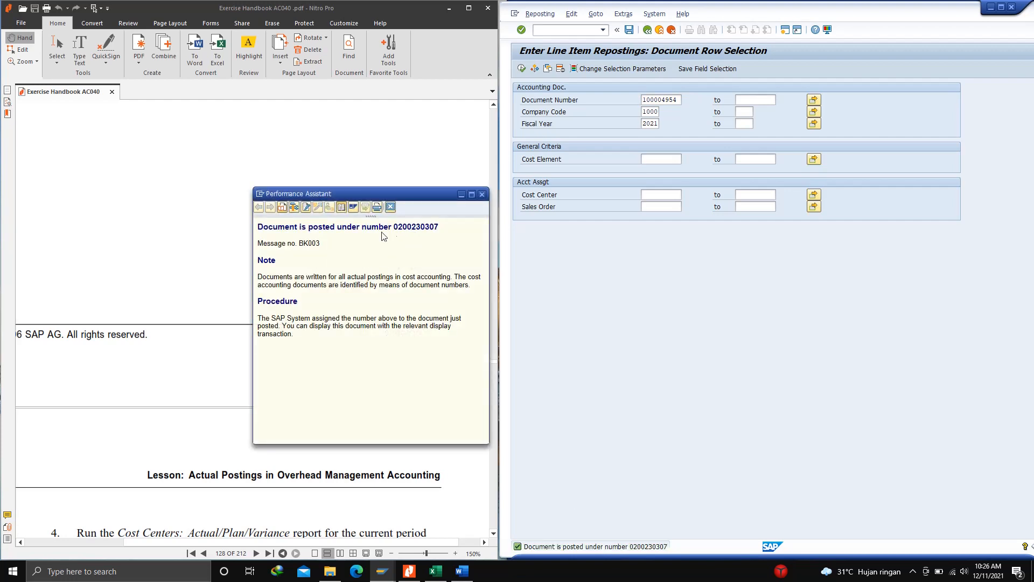
pyautogui.click(484, 196)
# Leave the reposting transaction for SAP Easy Access and bring up exercise 4 in the handbook
pyautogui.click(547, 31)
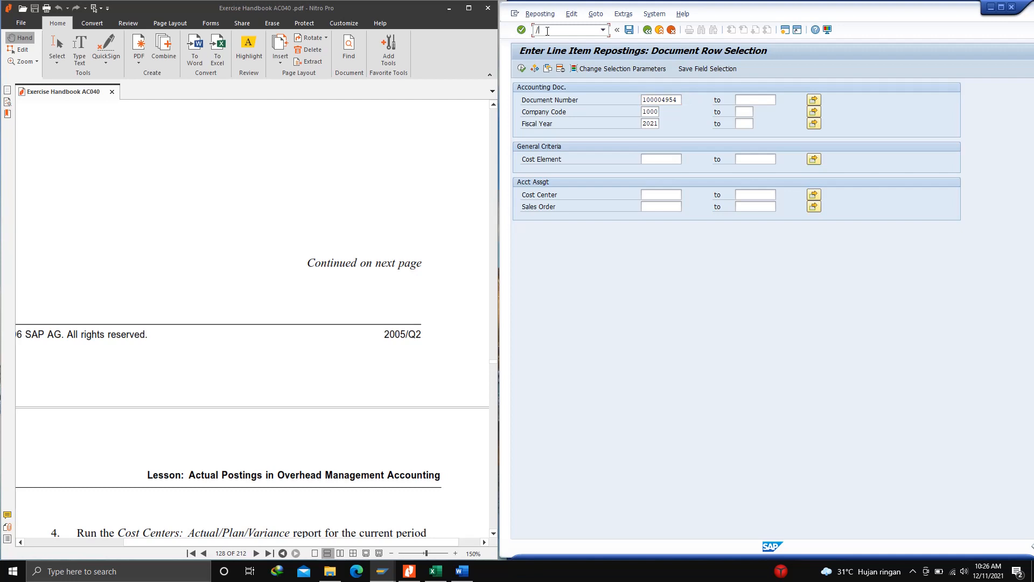
pyautogui.press('F3')
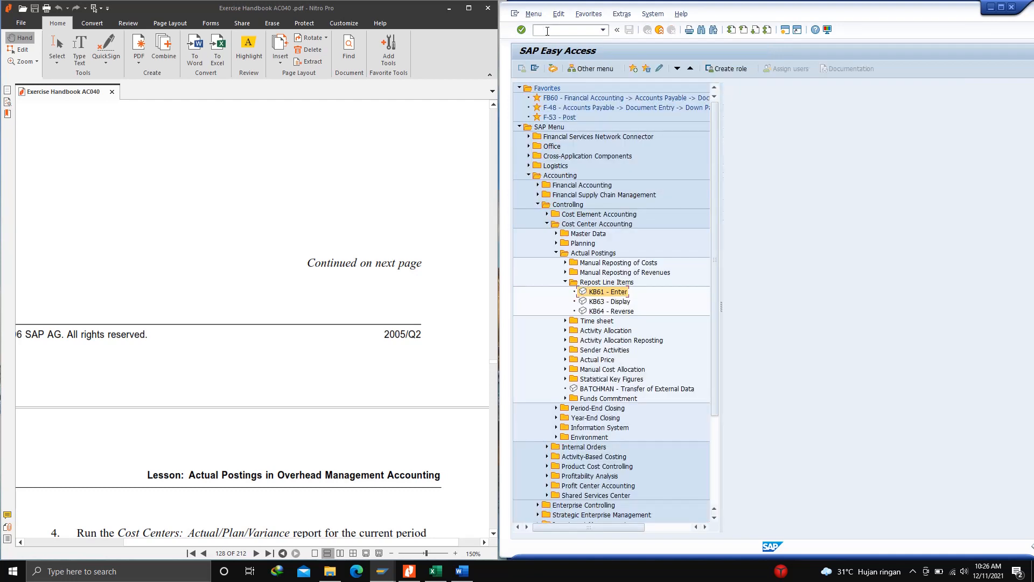
pyautogui.scroll(-4, 251, 254)
pyautogui.scroll(-3, 251, 253)
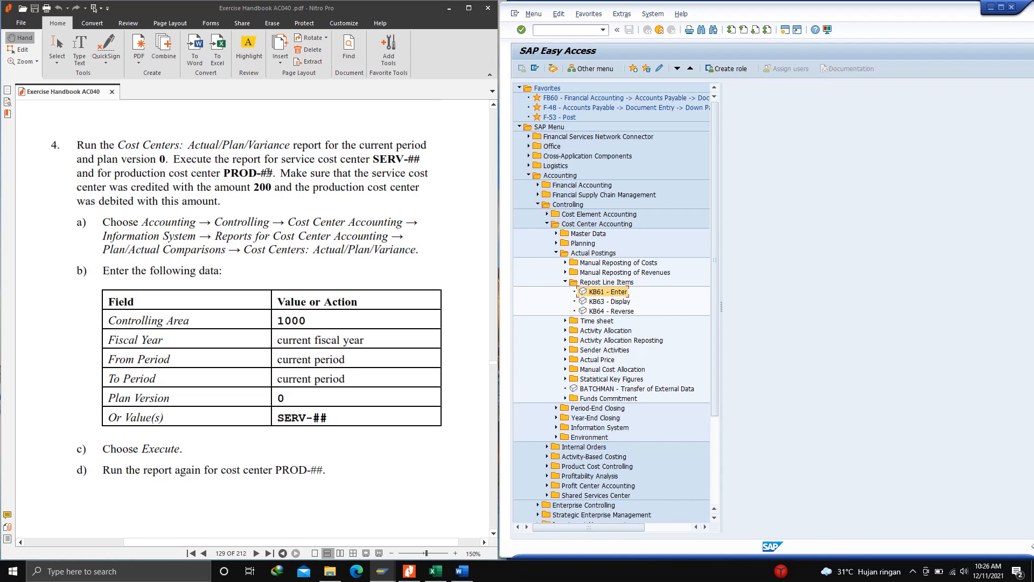
pyautogui.scroll(-1, 270, 191)
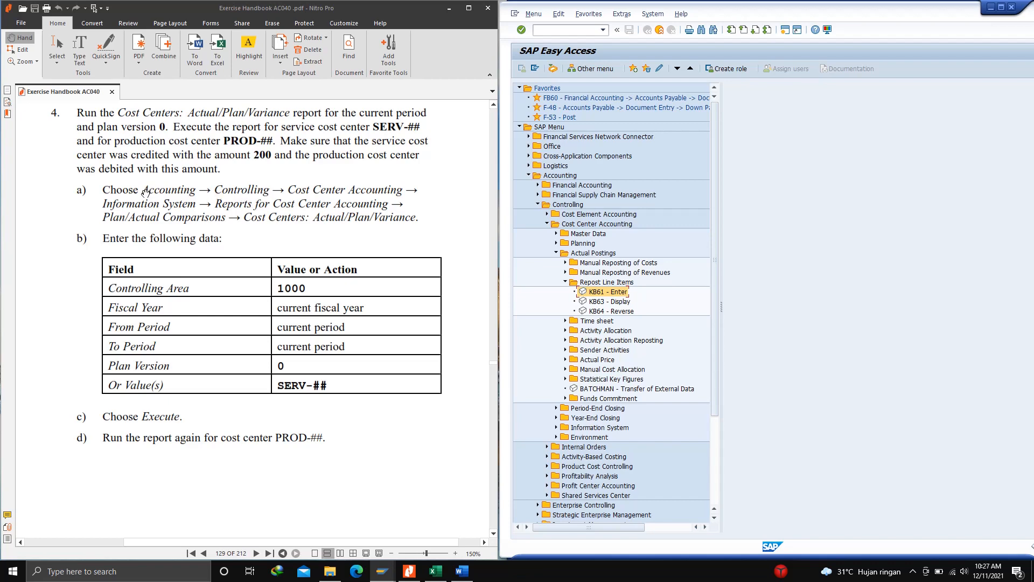
# Open the Cost Centers: Actual/Plan/Variance report from the Cost Center Accounting plan/actual comparison reports
pyautogui.click(547, 225)
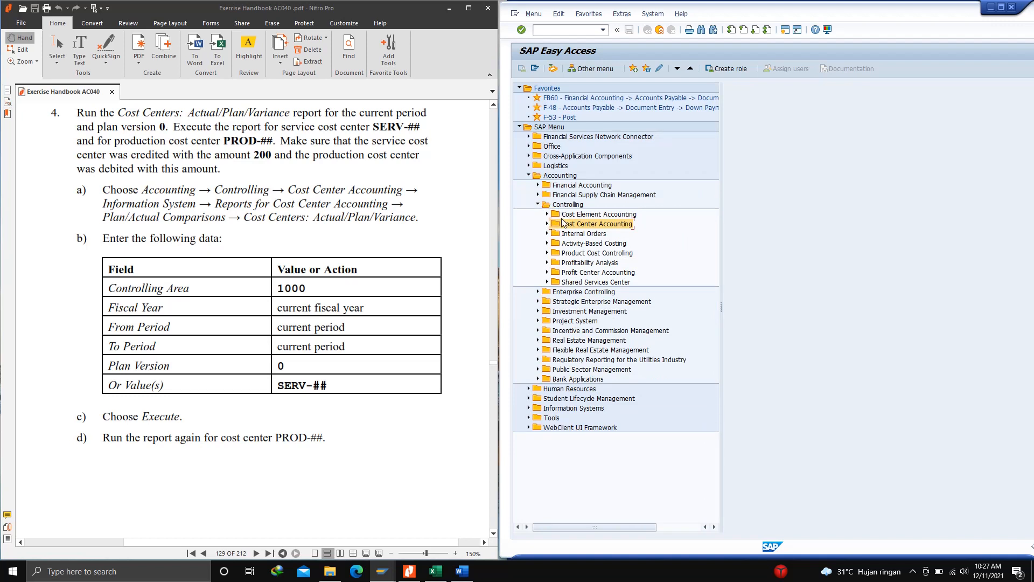
pyautogui.click(547, 224)
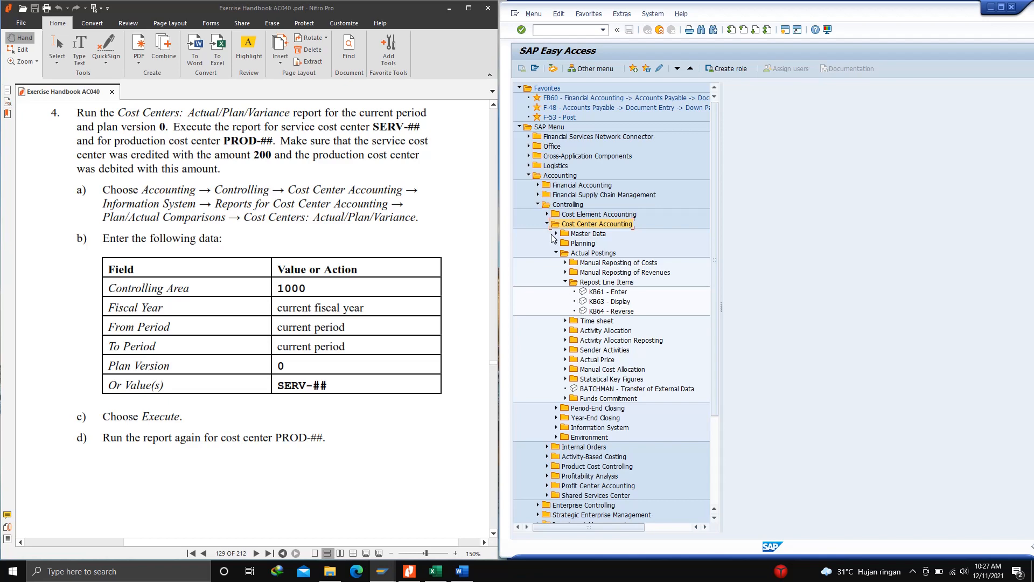
pyautogui.click(556, 253)
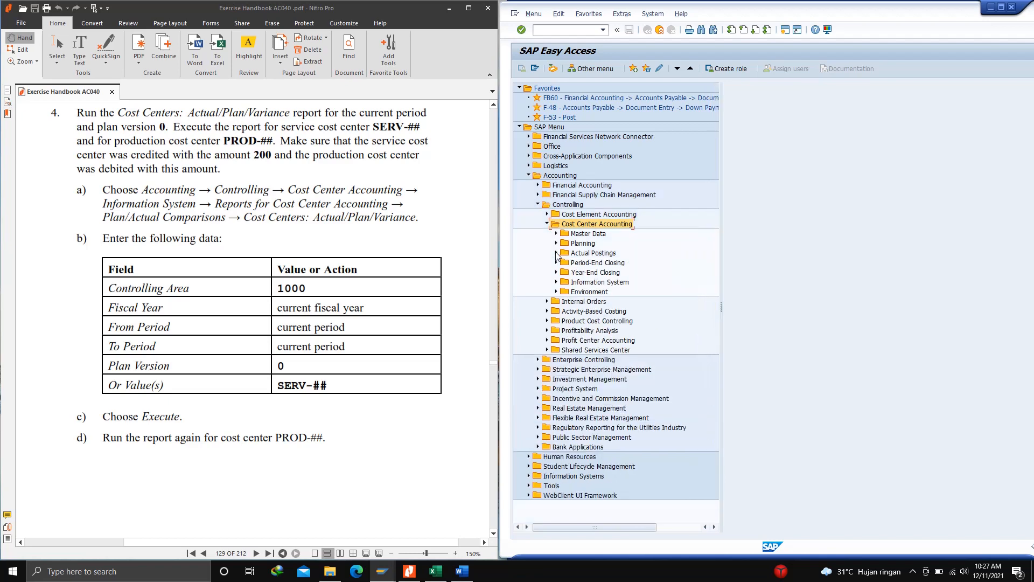
pyautogui.click(558, 282)
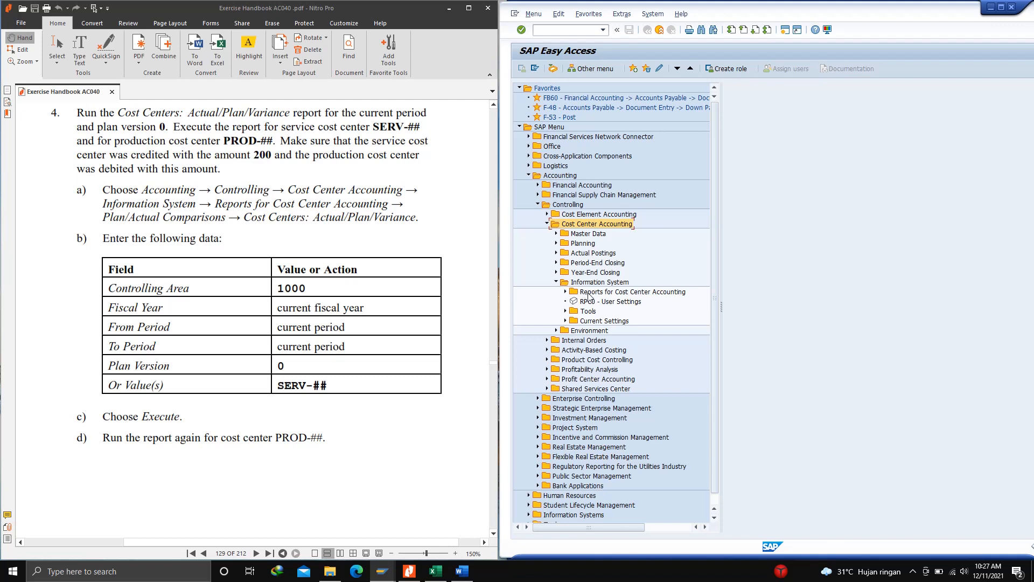
pyautogui.click(566, 291)
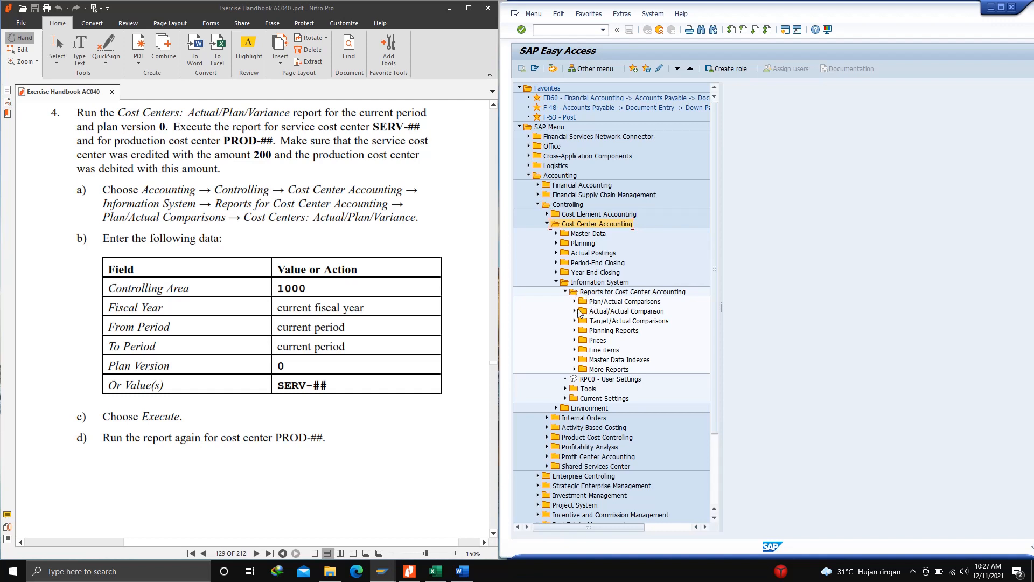
pyautogui.click(574, 302)
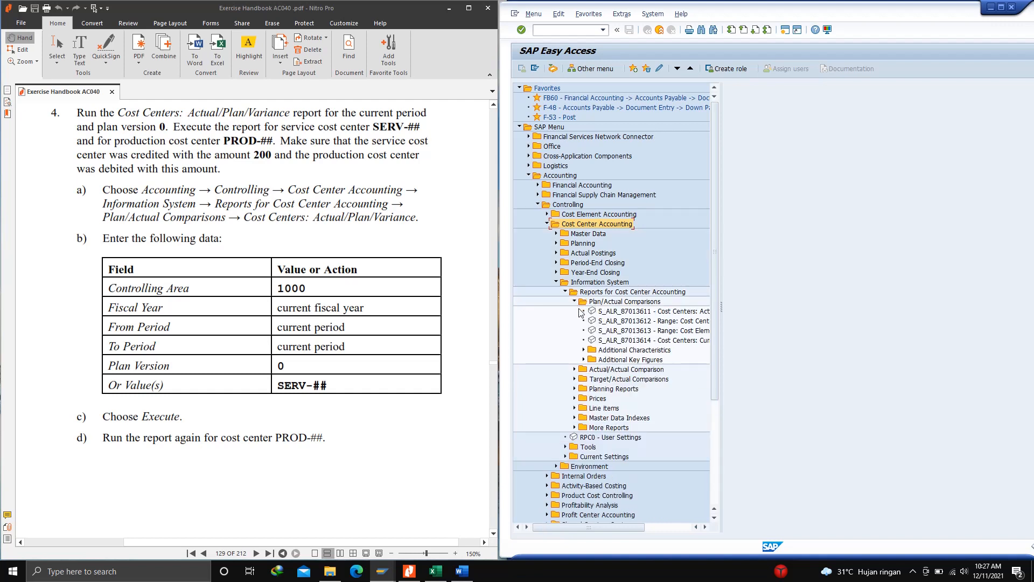
pyautogui.click(606, 314)
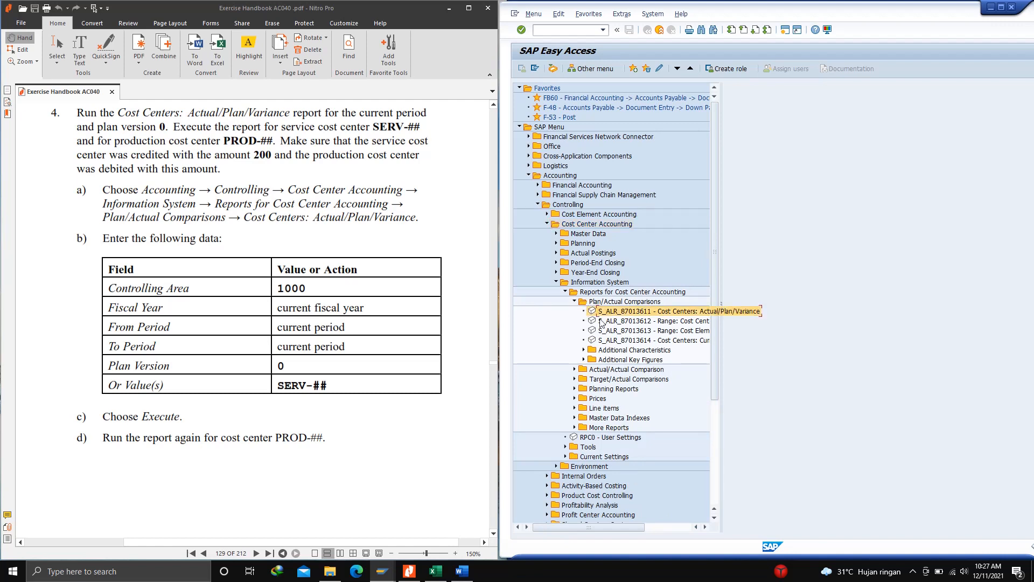
pyautogui.doubleClick(649, 313)
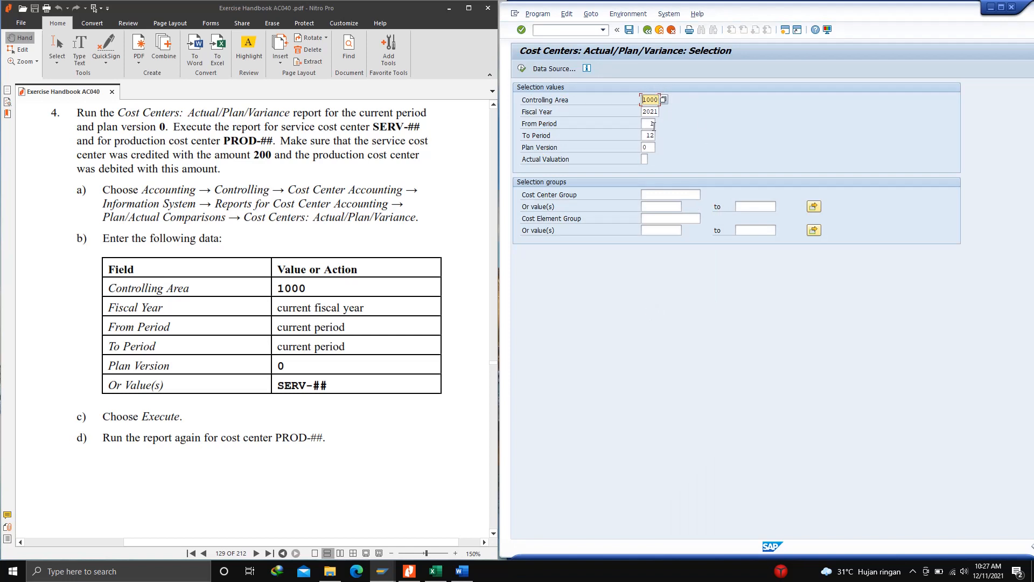
# Enter SERVE-00, copied from the Excel sheet, as the report's starting cost center value
pyautogui.click(660, 206)
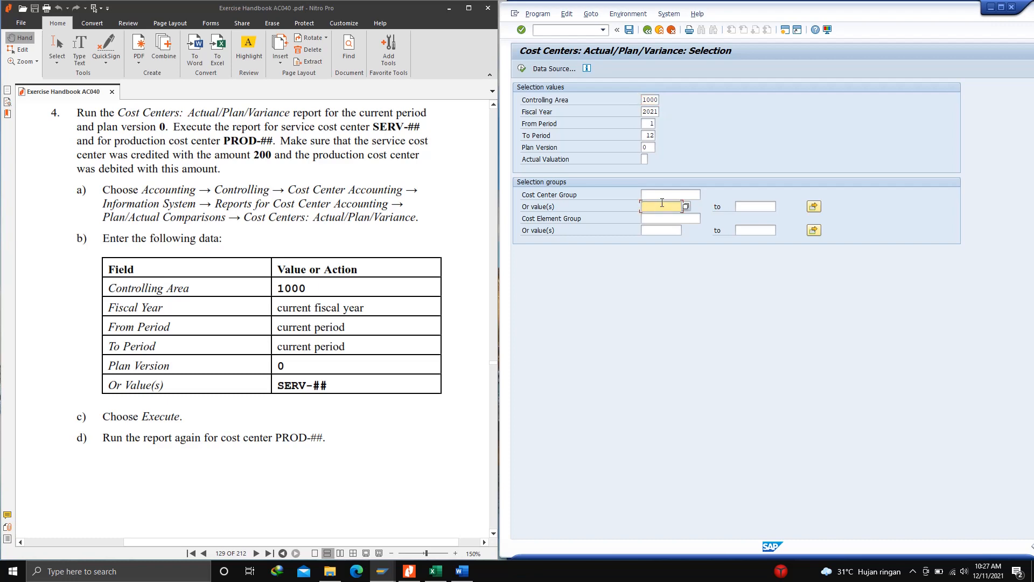
pyautogui.click(434, 572)
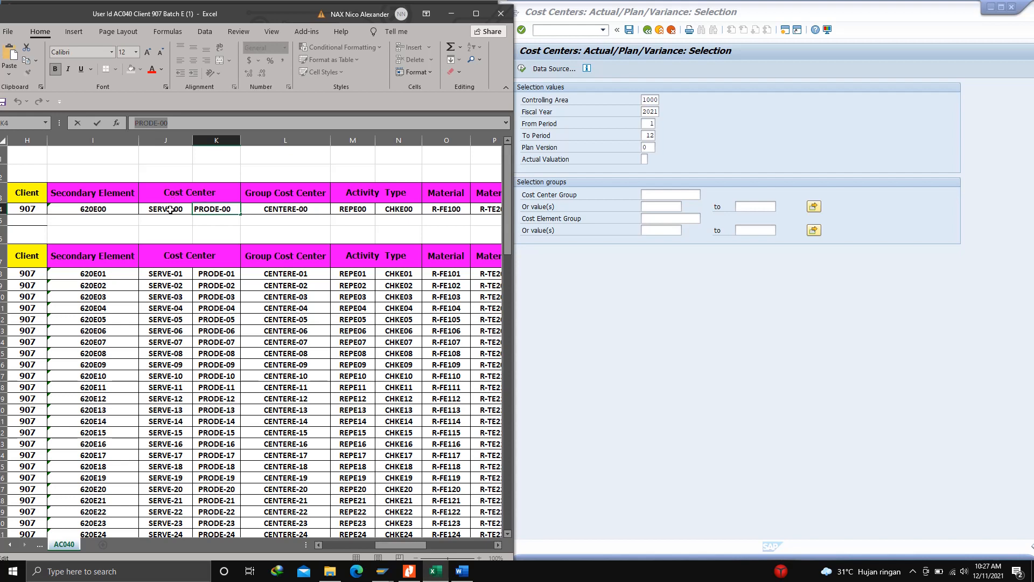
pyautogui.click(170, 210)
pyautogui.click(164, 123)
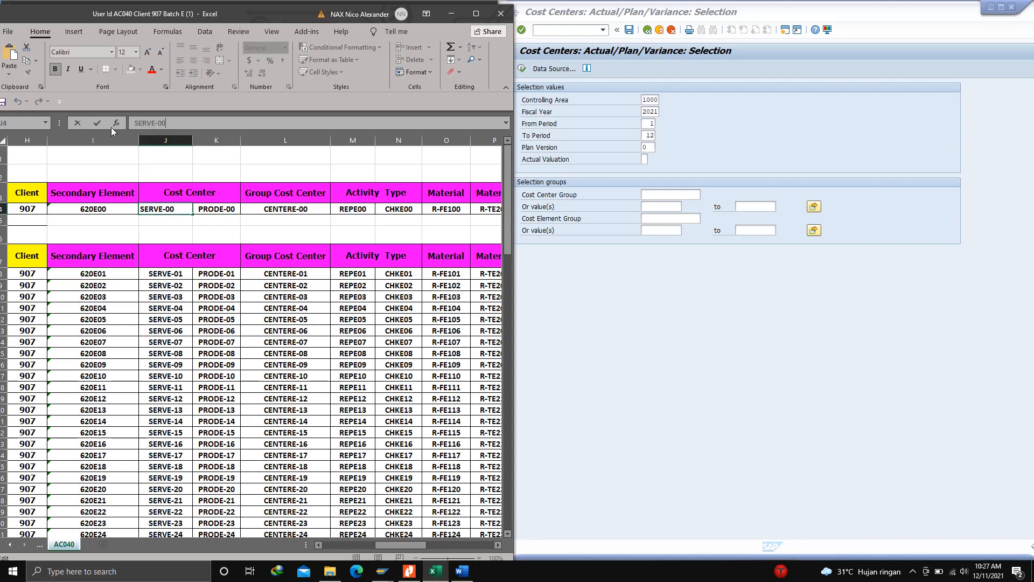
pyautogui.click(663, 206)
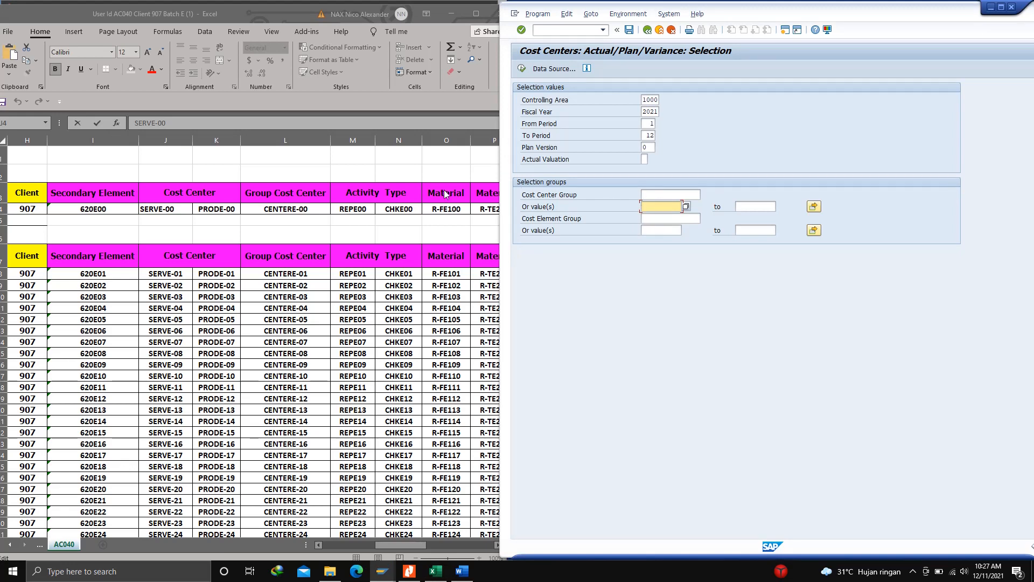
pyautogui.click(172, 210)
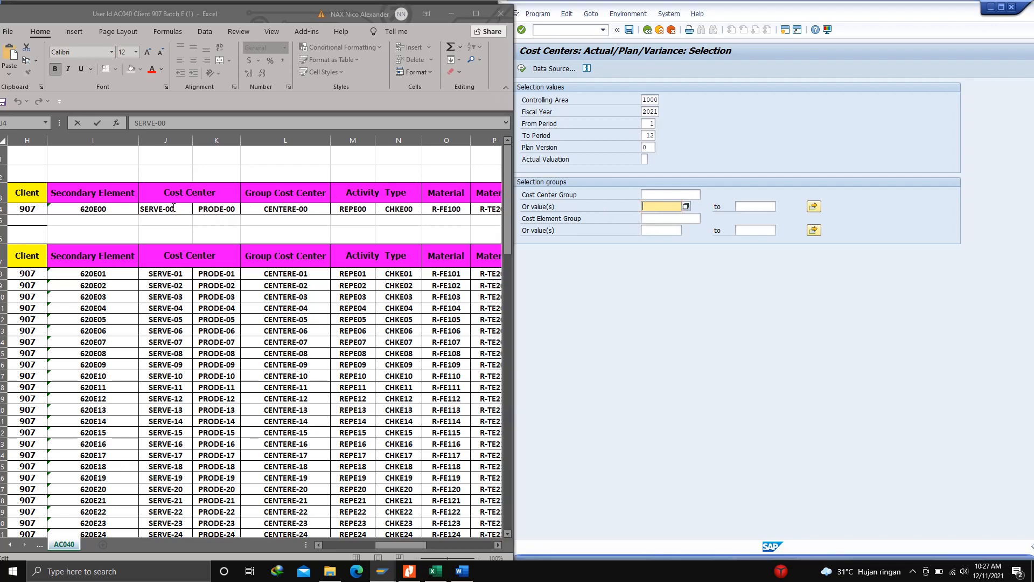
pyautogui.moveTo(182, 122); pyautogui.dragTo(79, 115)
pyautogui.hotkey('ctrl', 'c')
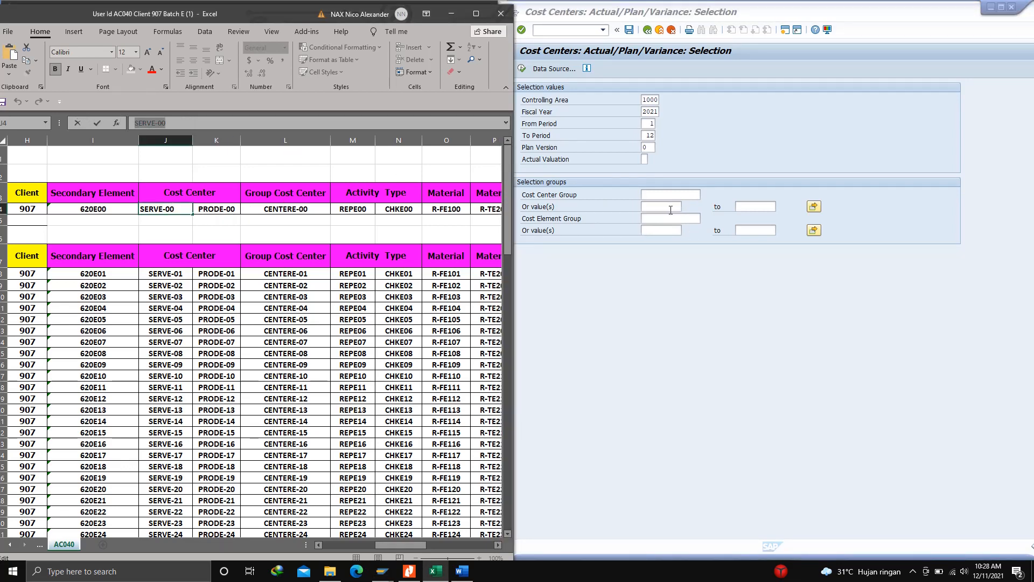
pyautogui.click(665, 208)
pyautogui.hotkey('ctrl', 'v')
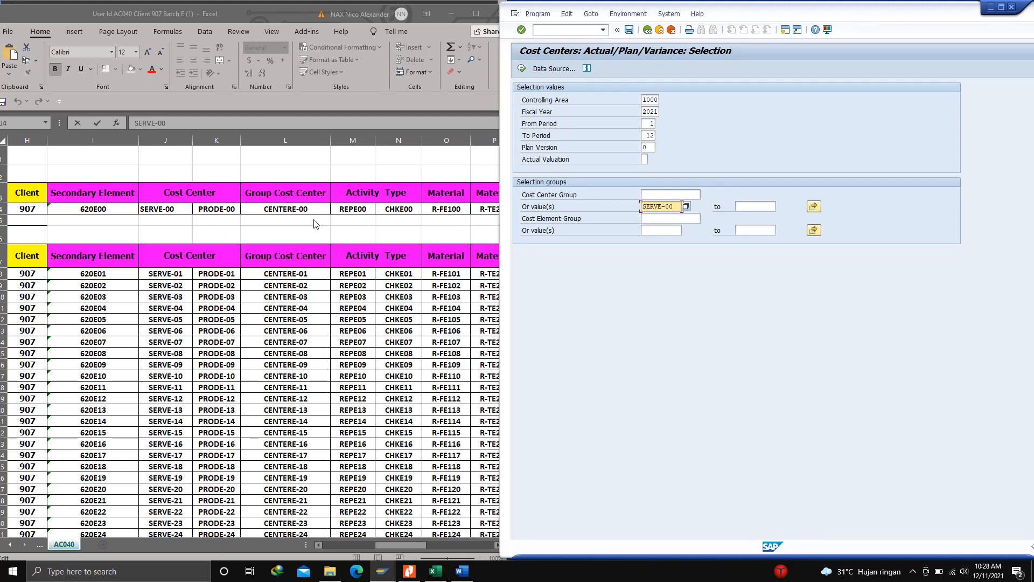
# Try to execute the report with PRODE-00, copied from the Excel sheet, as the upper cost center value
pyautogui.click(227, 209)
pyautogui.click(210, 207)
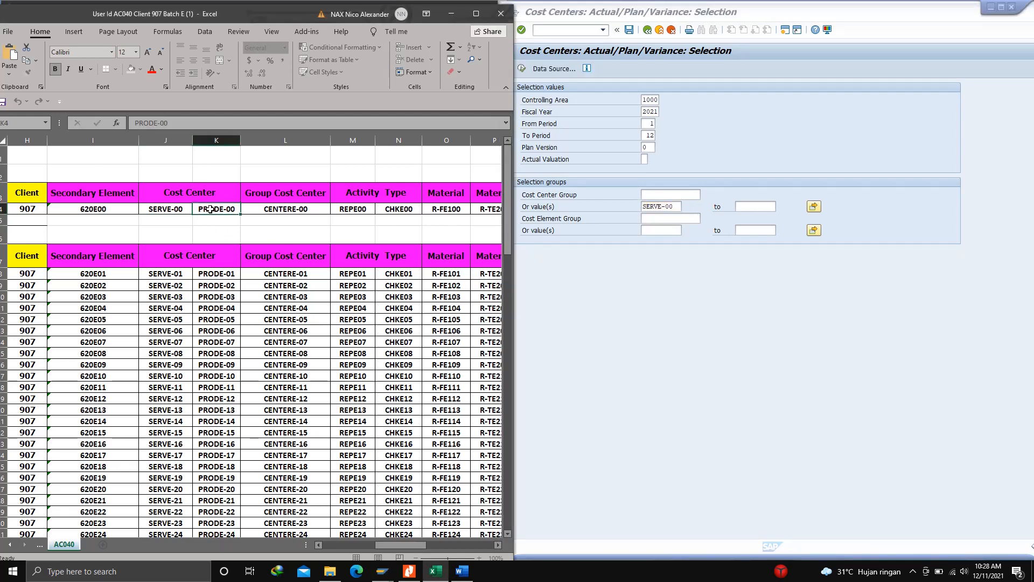
pyautogui.click(110, 122)
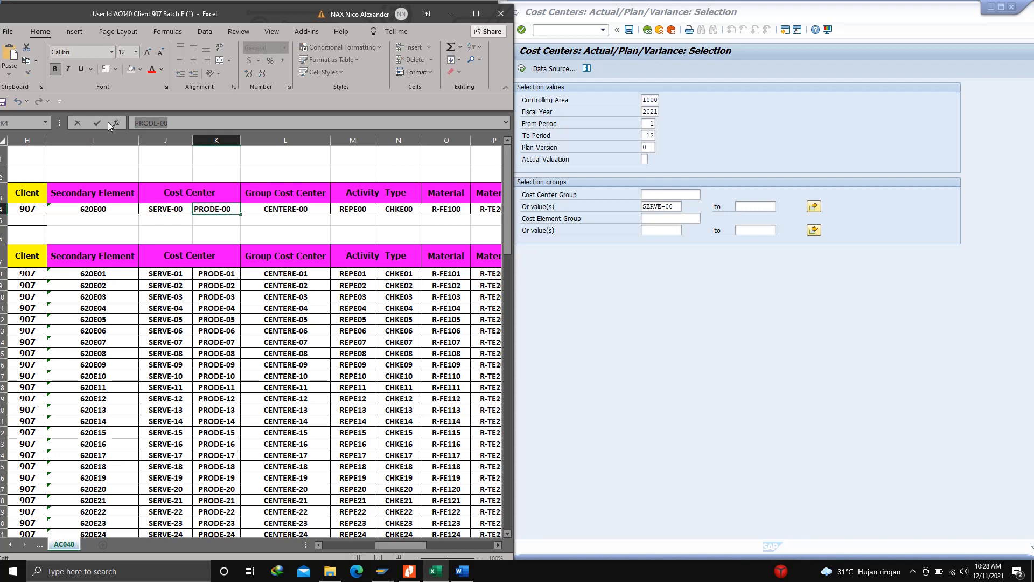
pyautogui.click(751, 206)
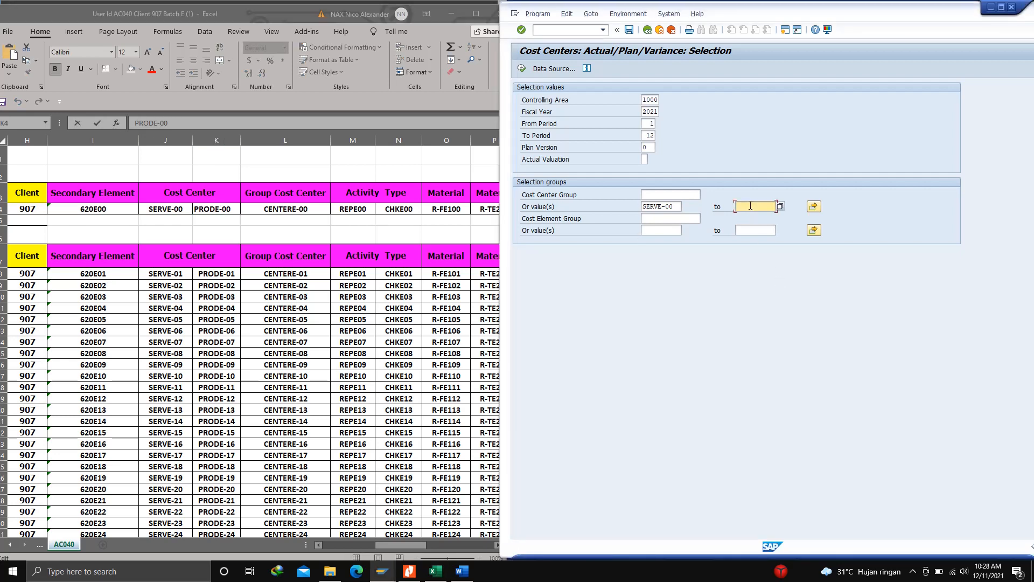
pyautogui.write('PRODE-00')
pyautogui.click(521, 69)
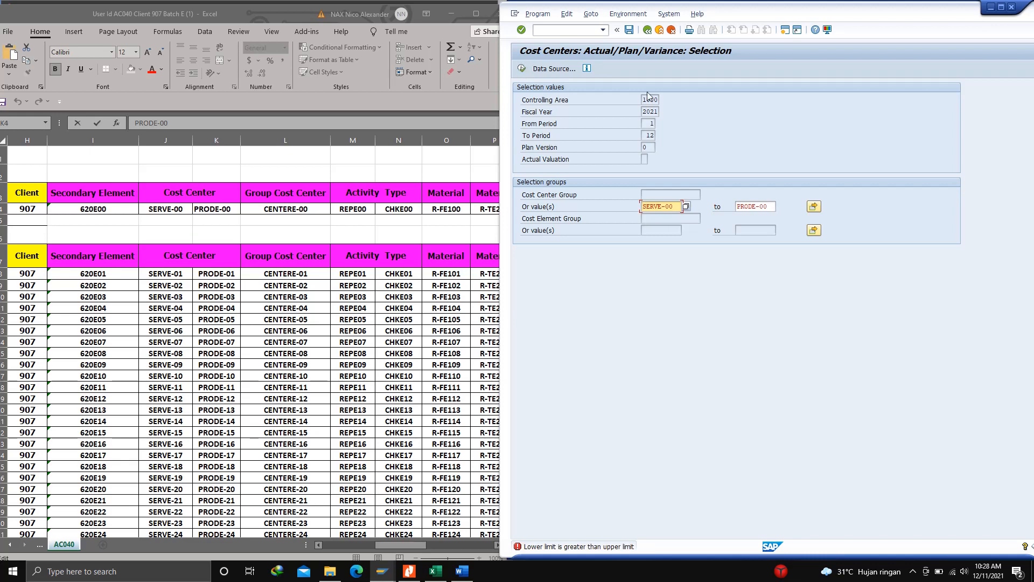
# Clear the upper cost center value from the report selection
pyautogui.click(771, 206)
pyautogui.moveTo(771, 206); pyautogui.dragTo(731, 205)
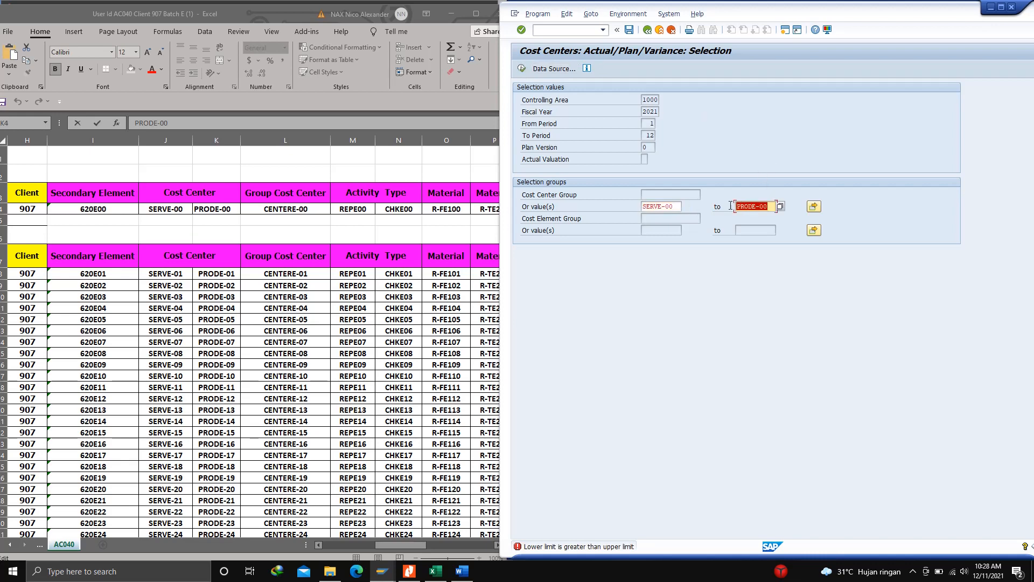
pyautogui.press('BackSpace')
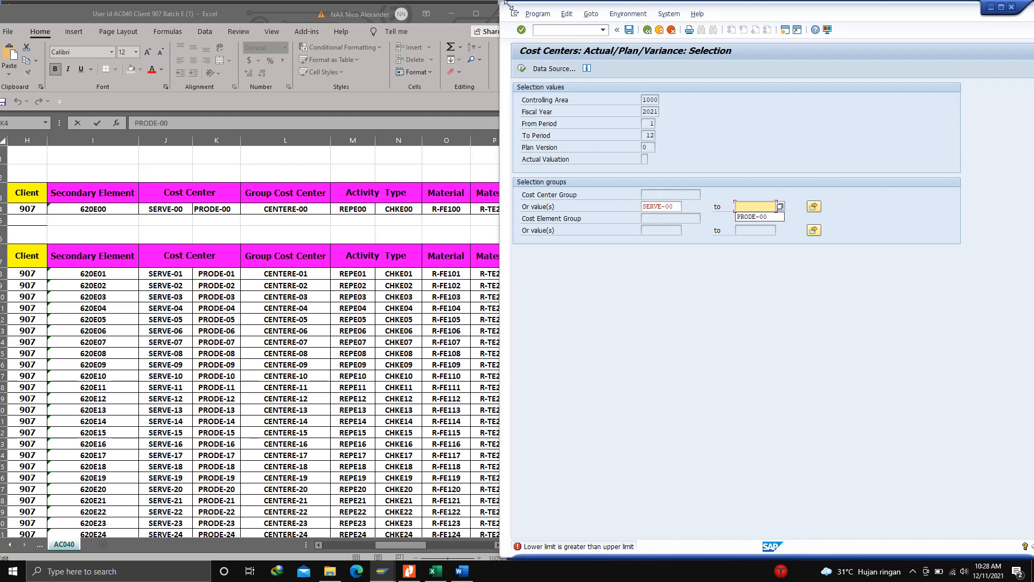
# Execute the Actual/Plan/Variance report for SERVE-00 and bring the AC040 exercise handbook up beside it in Nitro Pro
pyautogui.click(521, 69)
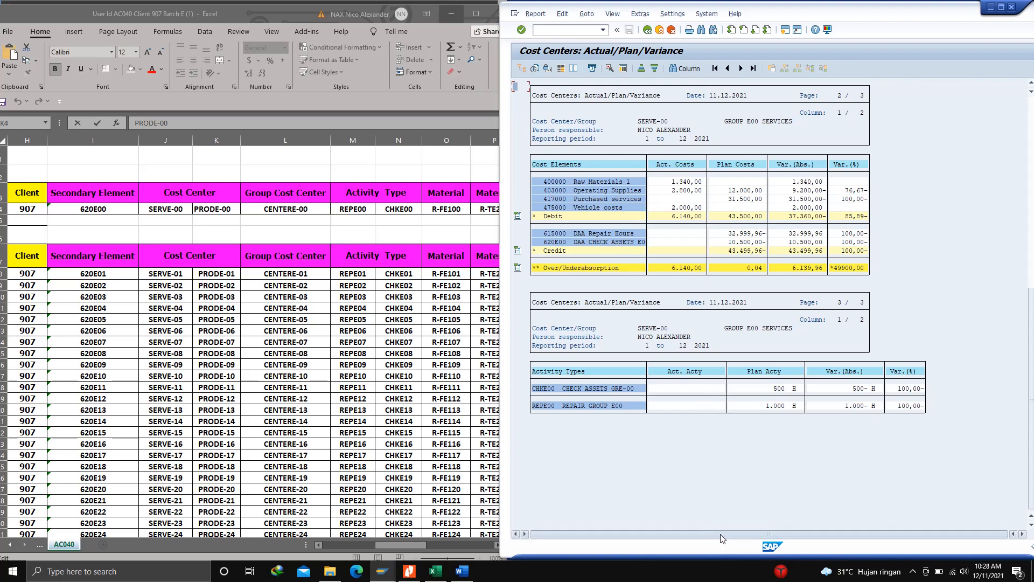
pyautogui.moveTo(722, 538); pyautogui.dragTo(735, 537)
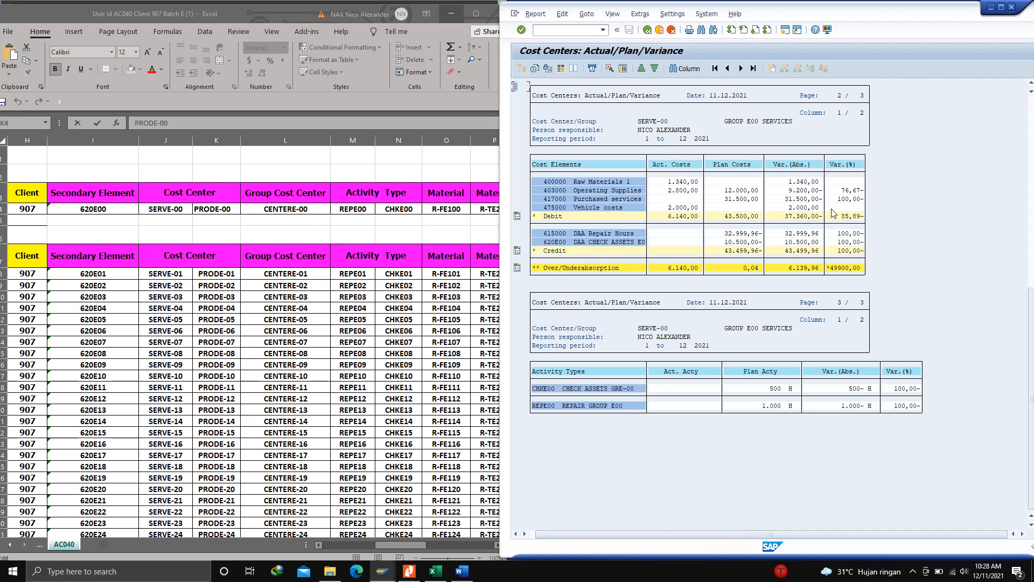
pyautogui.click(683, 193)
pyautogui.click(451, 14)
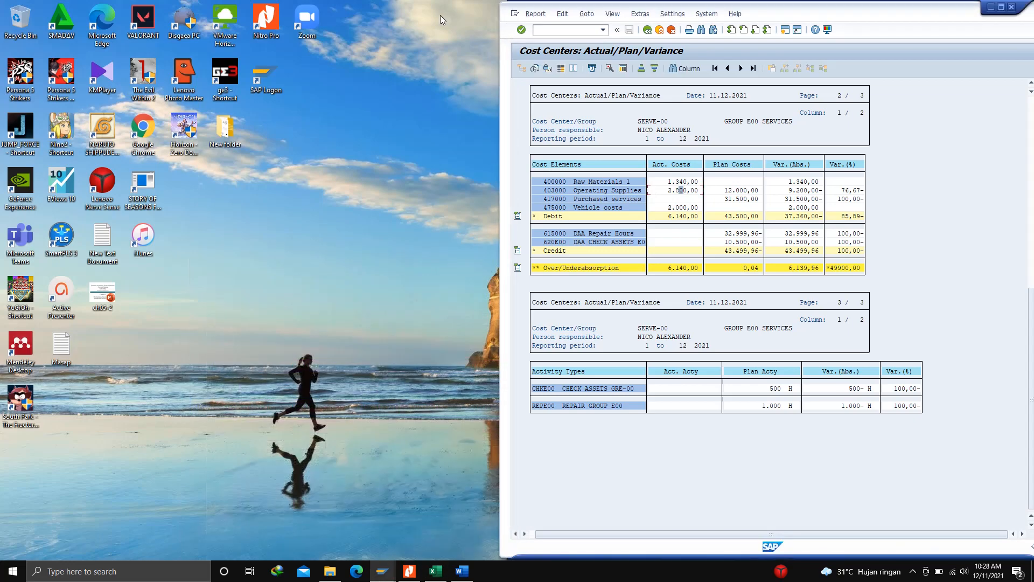
pyautogui.click(409, 571)
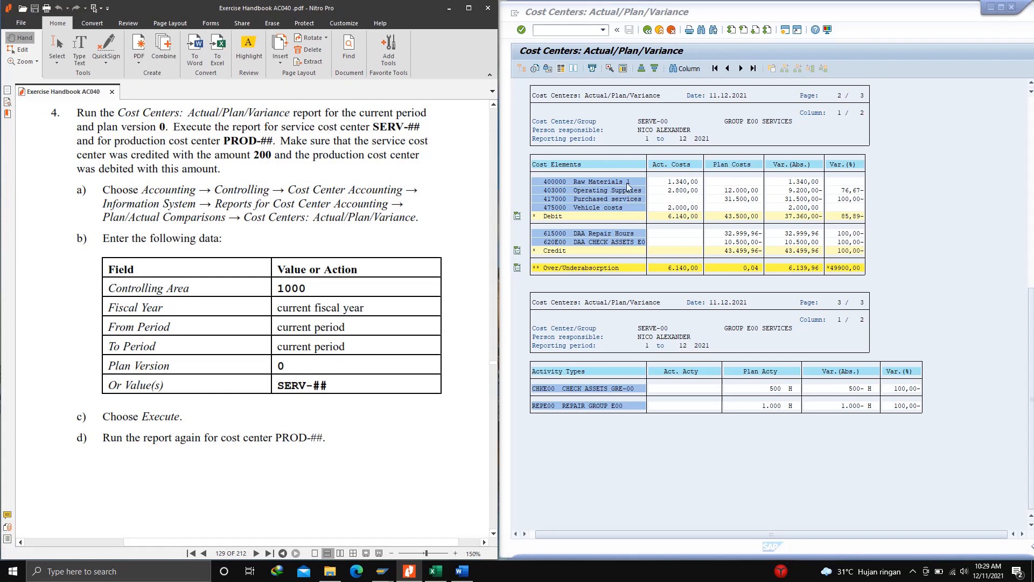
# Drill down from the actual costs of 403000 Operating Supplies to the Cost Centers: Actual Line Items report
pyautogui.click(612, 191)
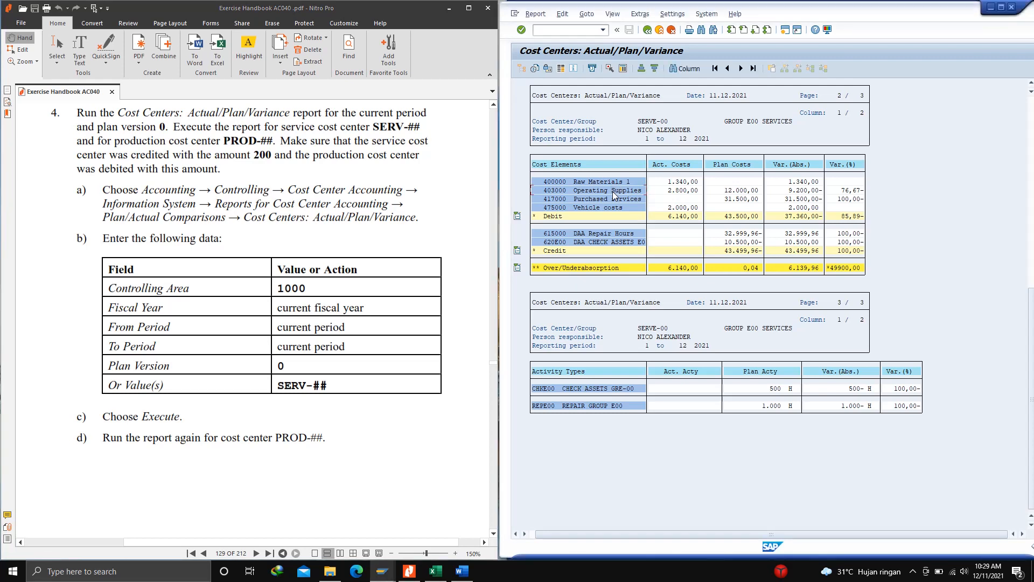
pyautogui.doubleClick(686, 192)
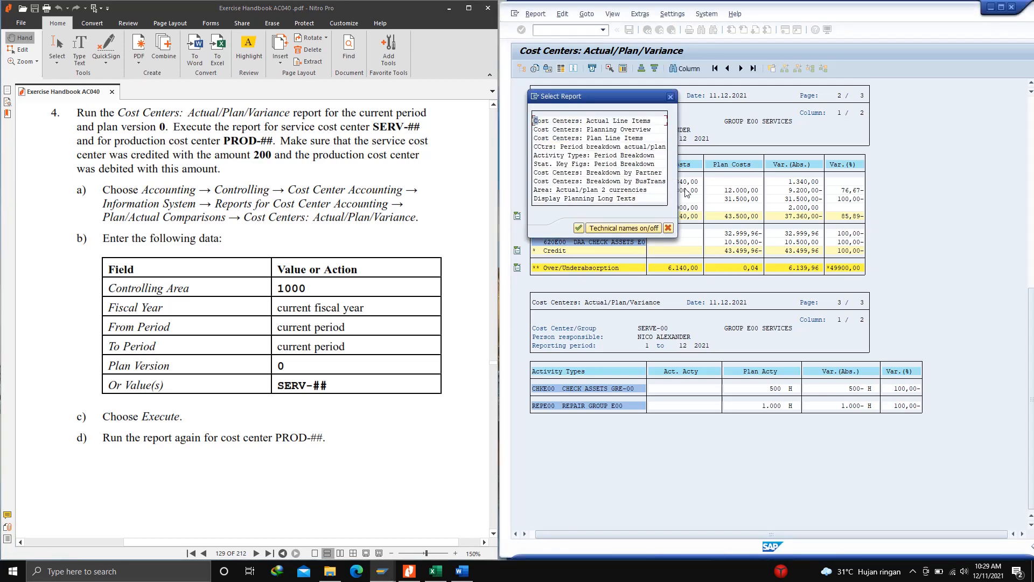
pyautogui.doubleClick(560, 122)
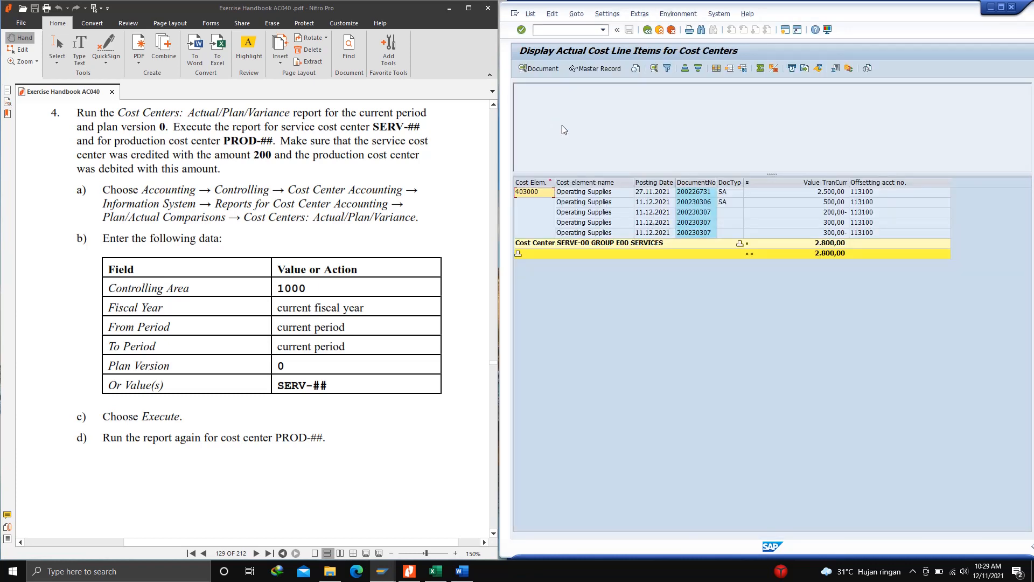
# Open the reposting document behind the last negative 300,00 Operating Supplies line item and inspect its rows
pyautogui.click(830, 234)
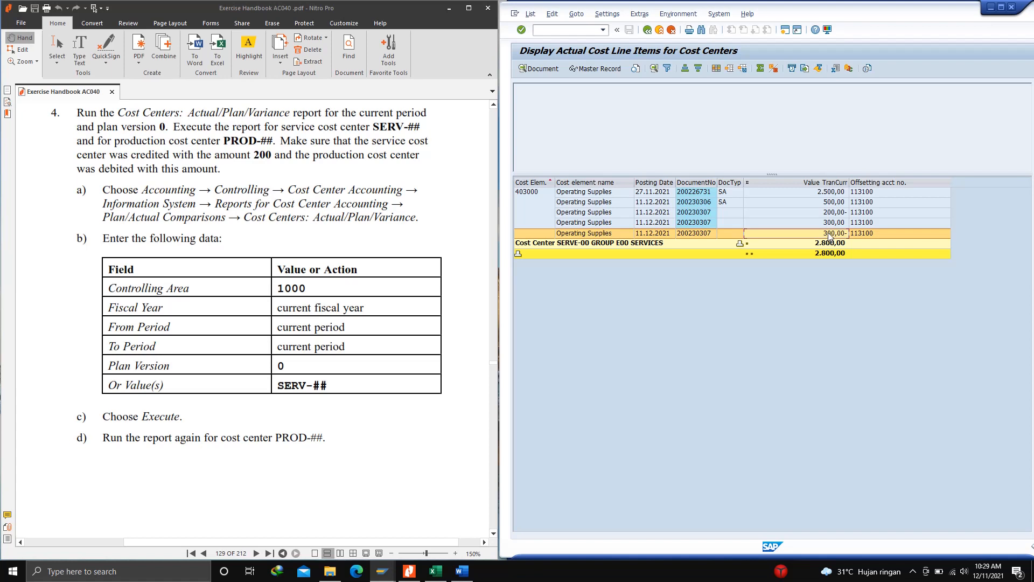
pyautogui.click(830, 223)
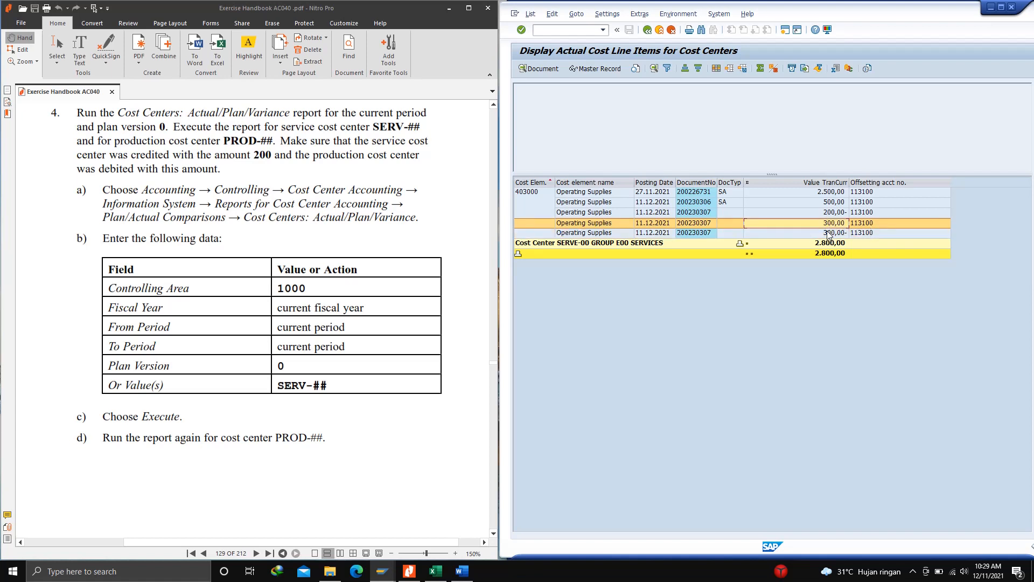
pyautogui.doubleClick(829, 234)
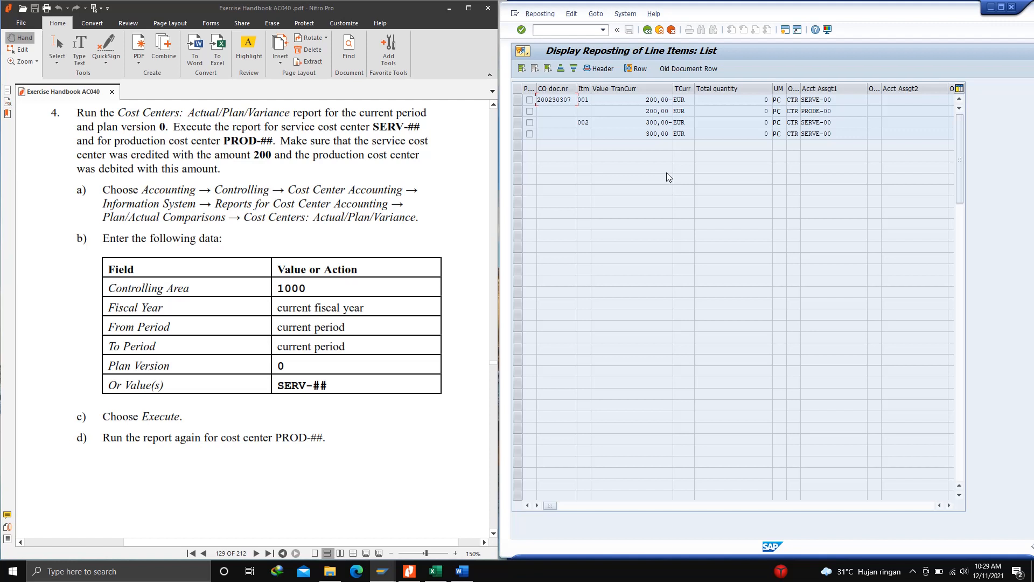
pyautogui.click(531, 112)
pyautogui.rightClick(529, 135)
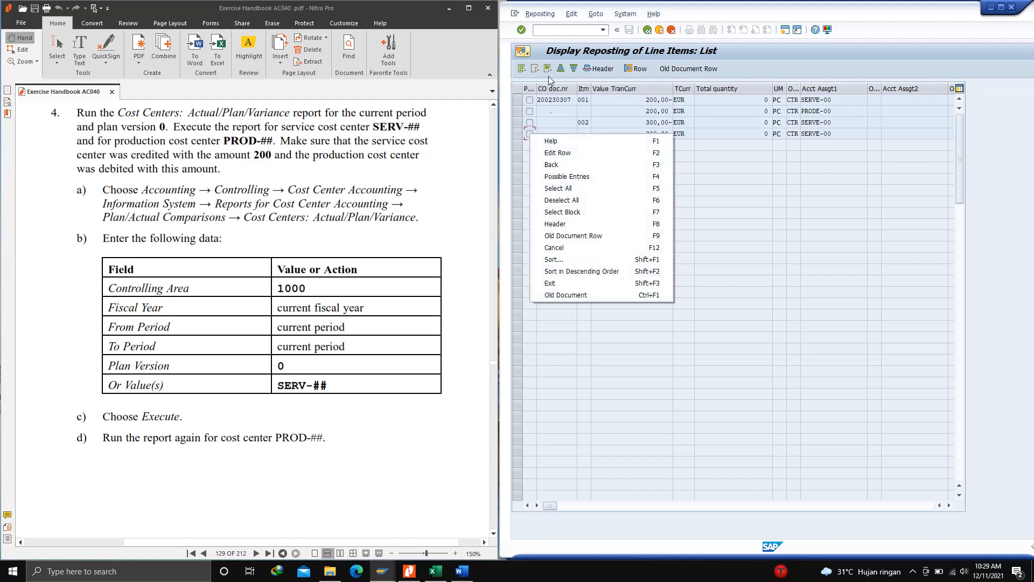
# Exit the reposting list, the line items and the SERVE-00 report, going back to the report selection
pyautogui.click(649, 31)
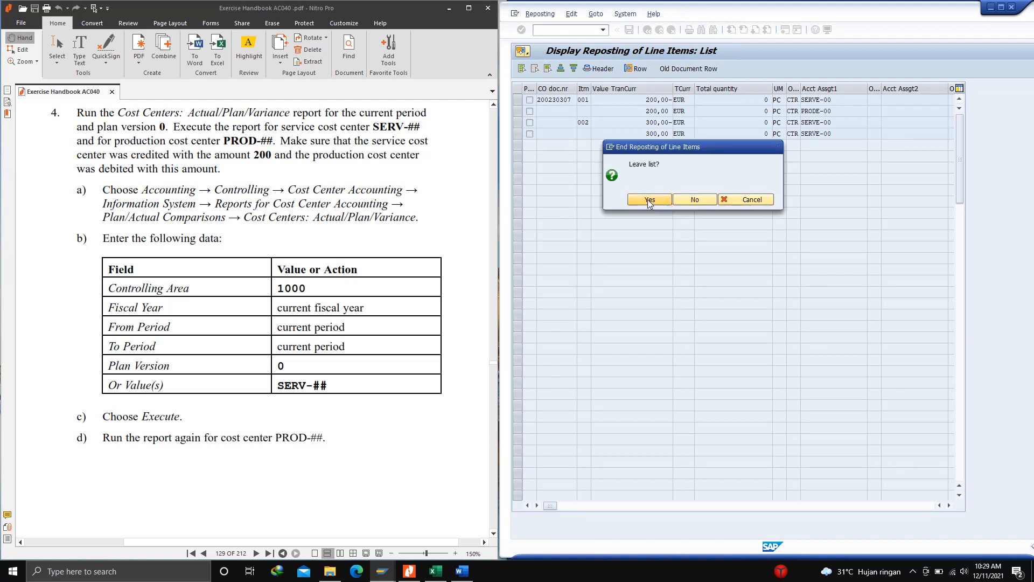
pyautogui.click(650, 200)
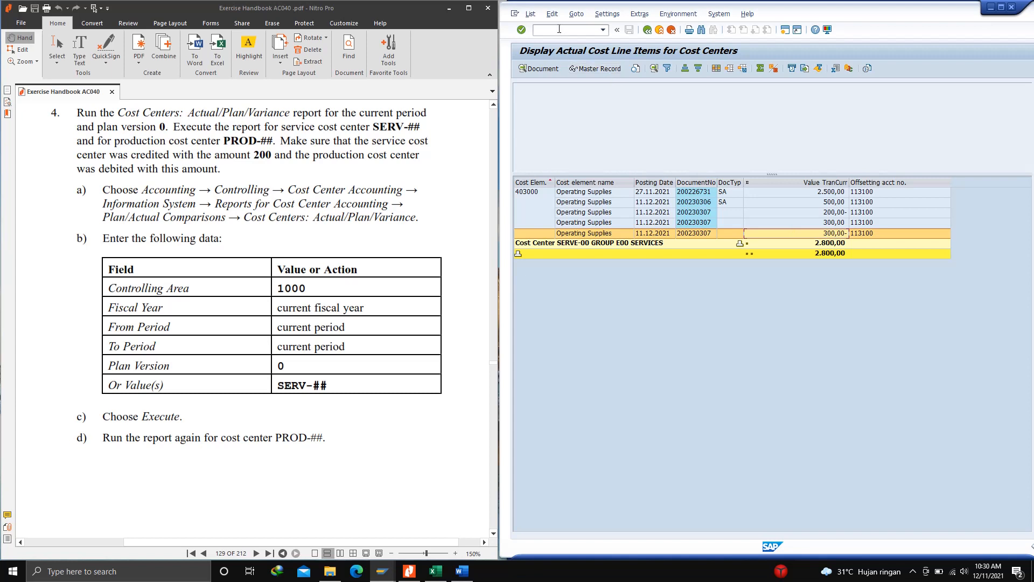
pyautogui.click(647, 31)
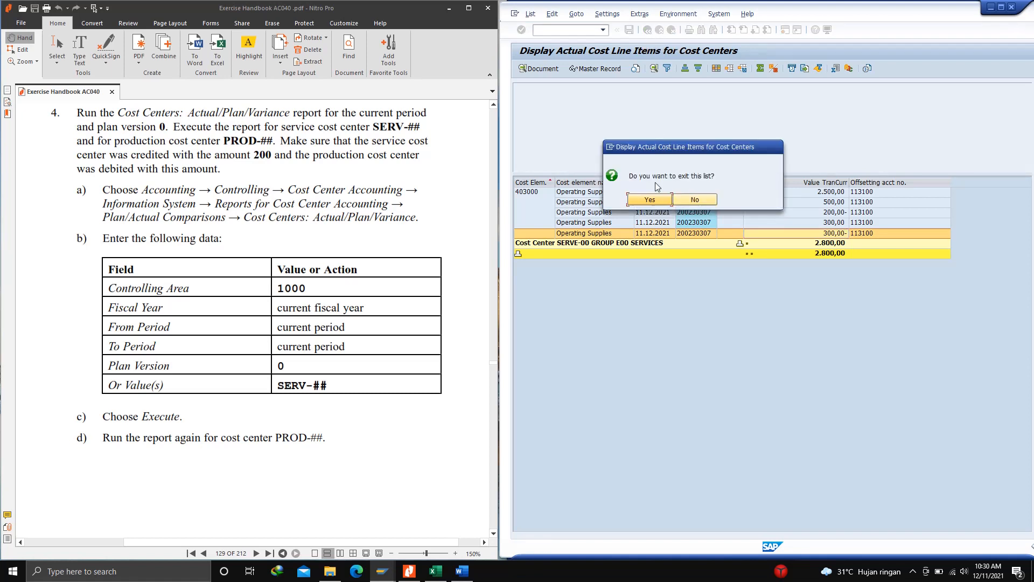
pyautogui.click(651, 200)
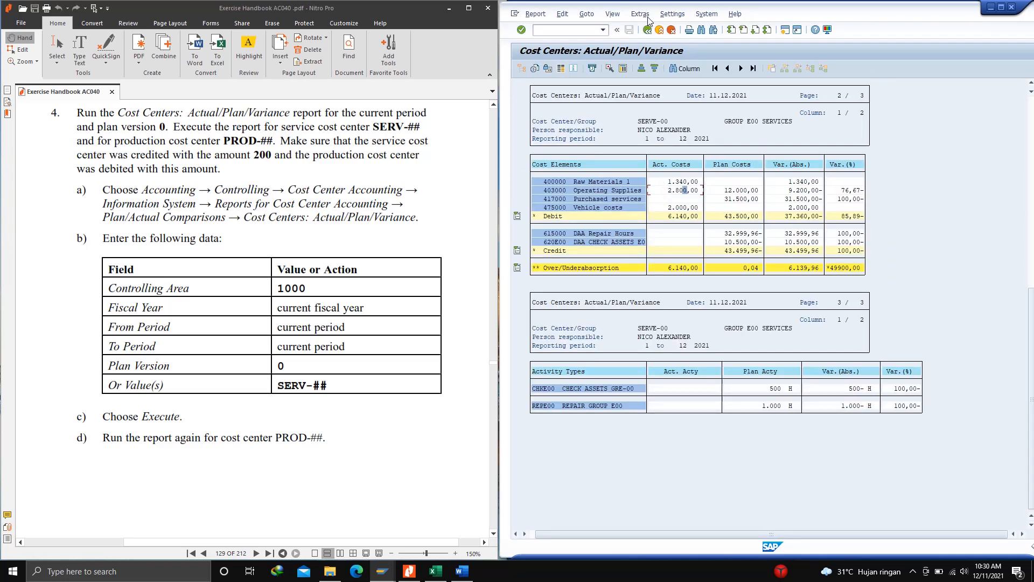
pyautogui.click(652, 31)
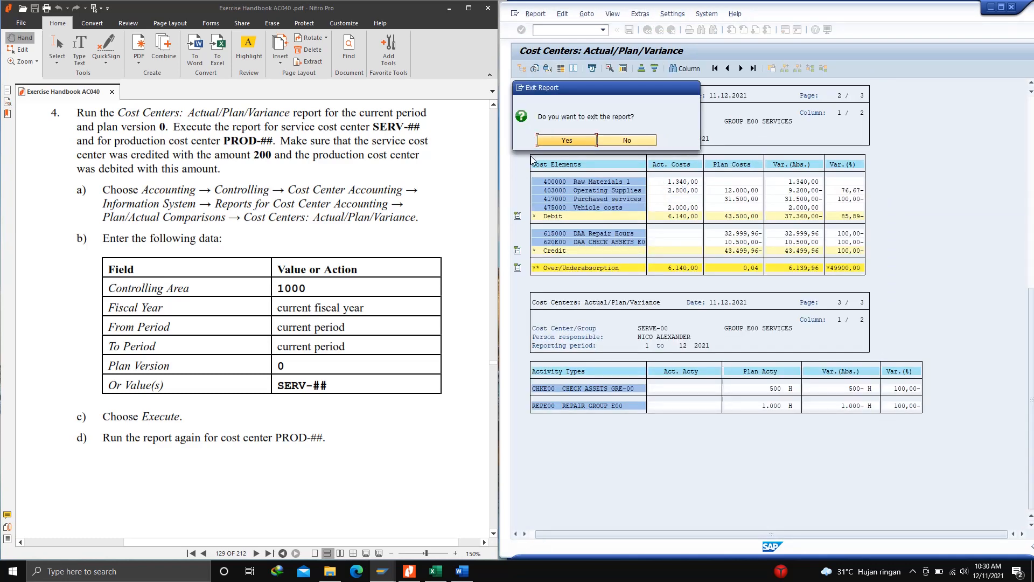
pyautogui.click(553, 141)
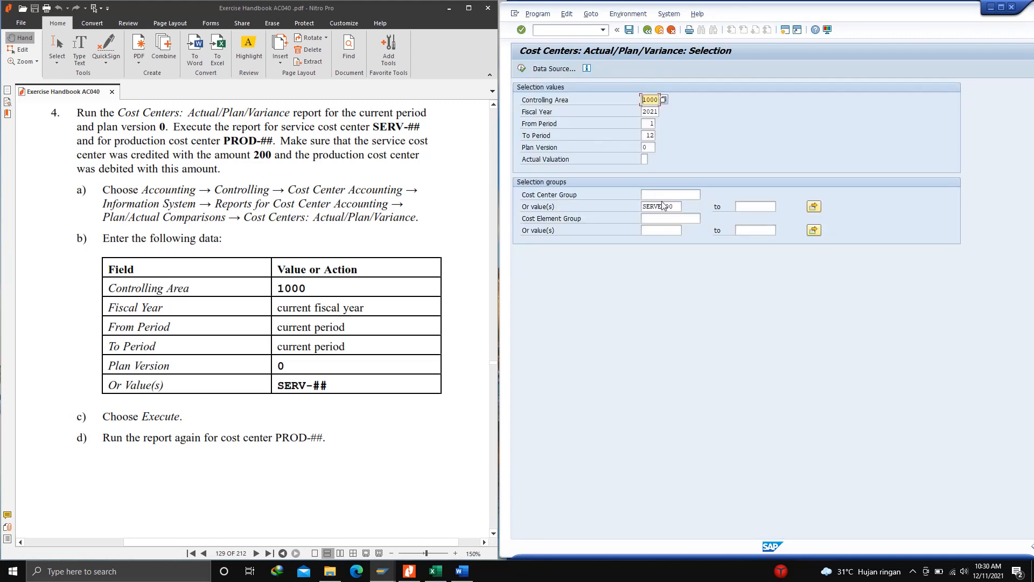
# Replace the cost center value with PRODE-00 and execute the Actual/Plan/Variance report
pyautogui.moveTo(680, 205); pyautogui.dragTo(639, 206)
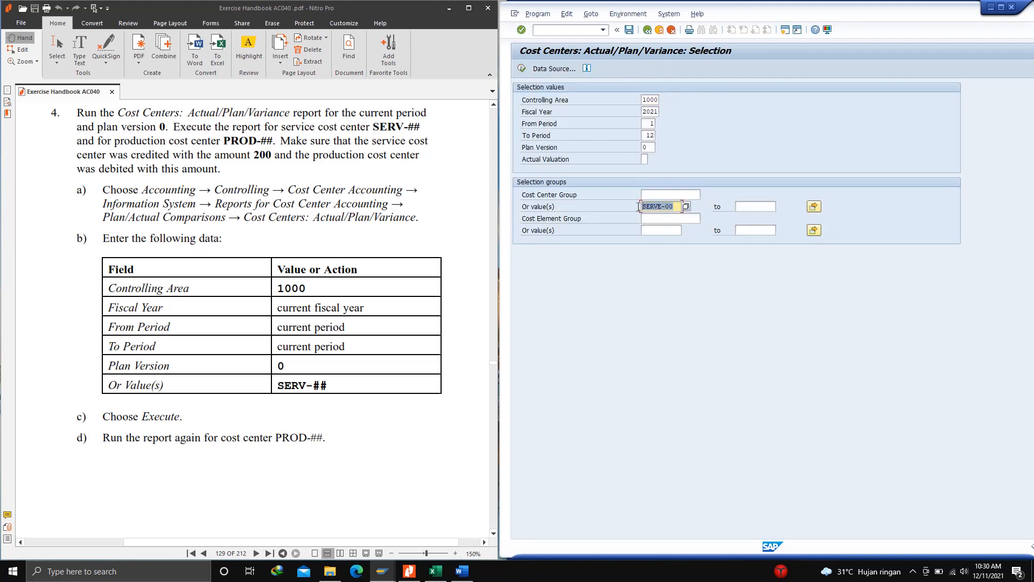
pyautogui.write('PRODE-00')
pyautogui.click(521, 30)
pyautogui.click(522, 69)
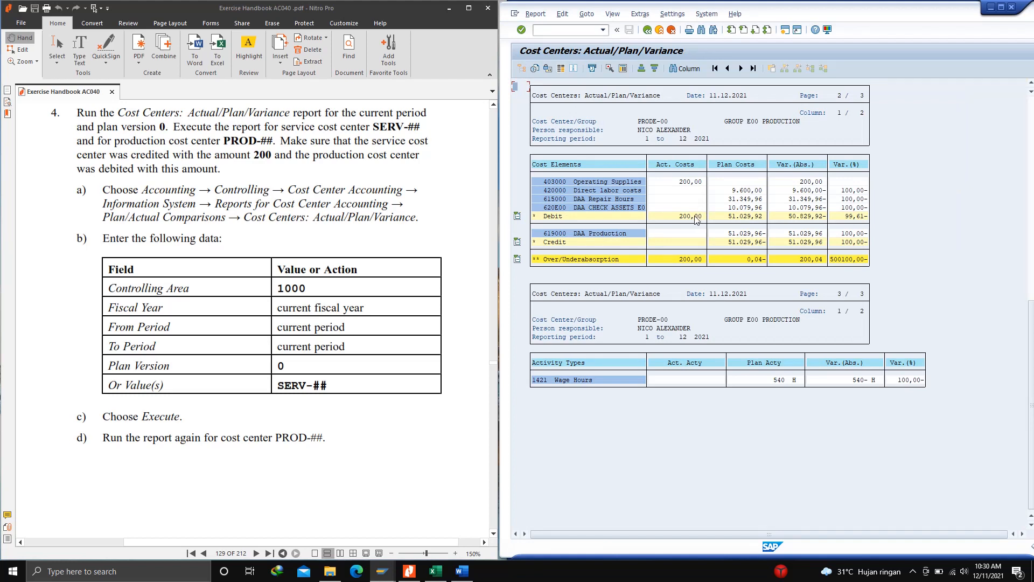
# Check the actual line items of 403000 Operating Supplies for PRODE-00, and return to the report selection
pyautogui.doubleClick(610, 181)
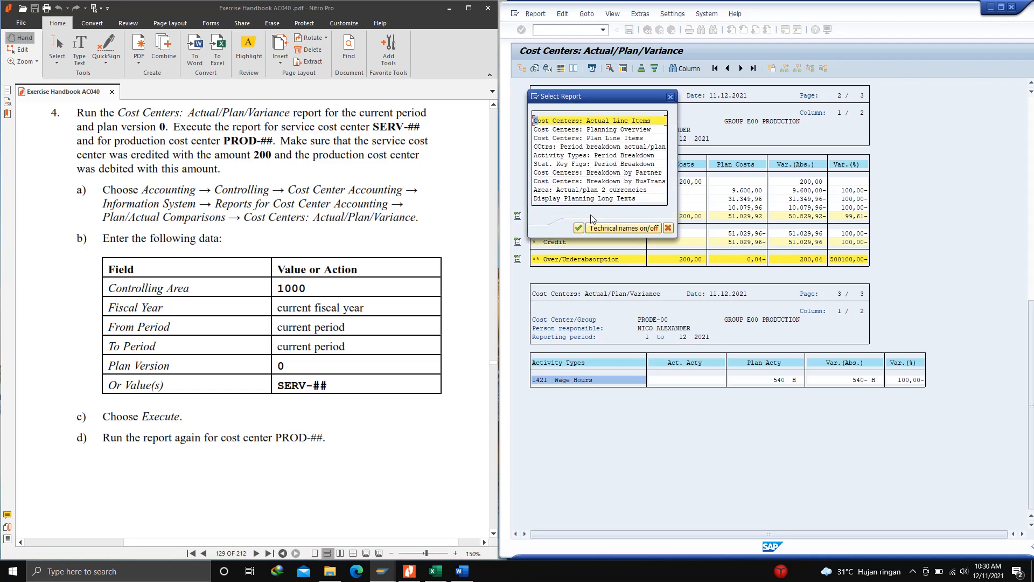
pyautogui.click(578, 228)
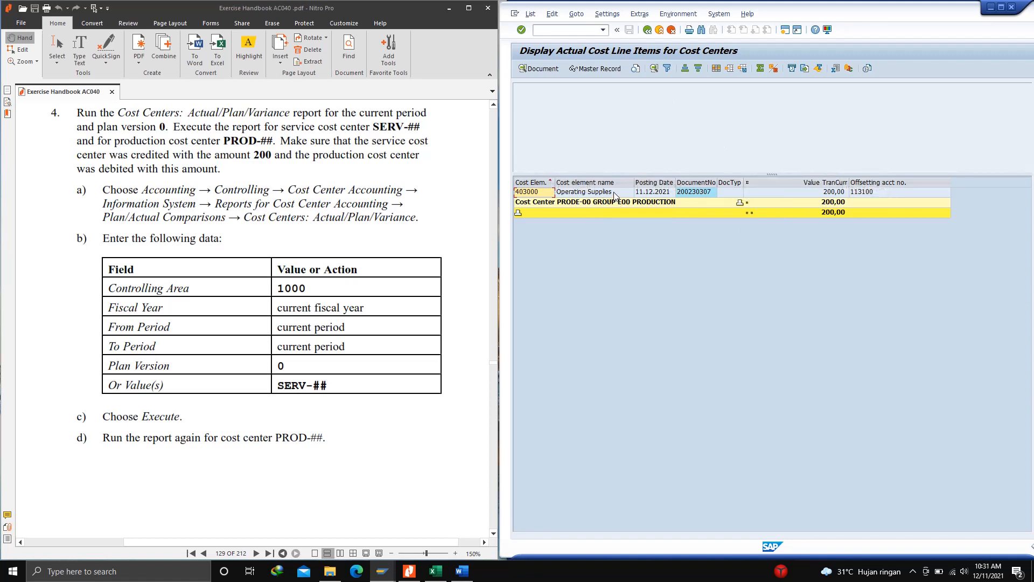
pyautogui.click(648, 30)
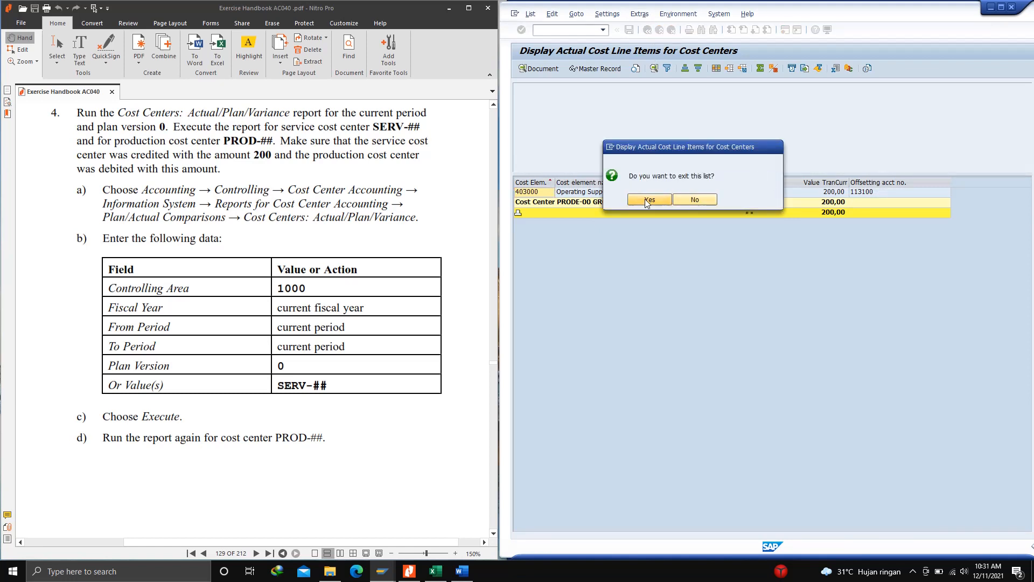
pyautogui.click(648, 199)
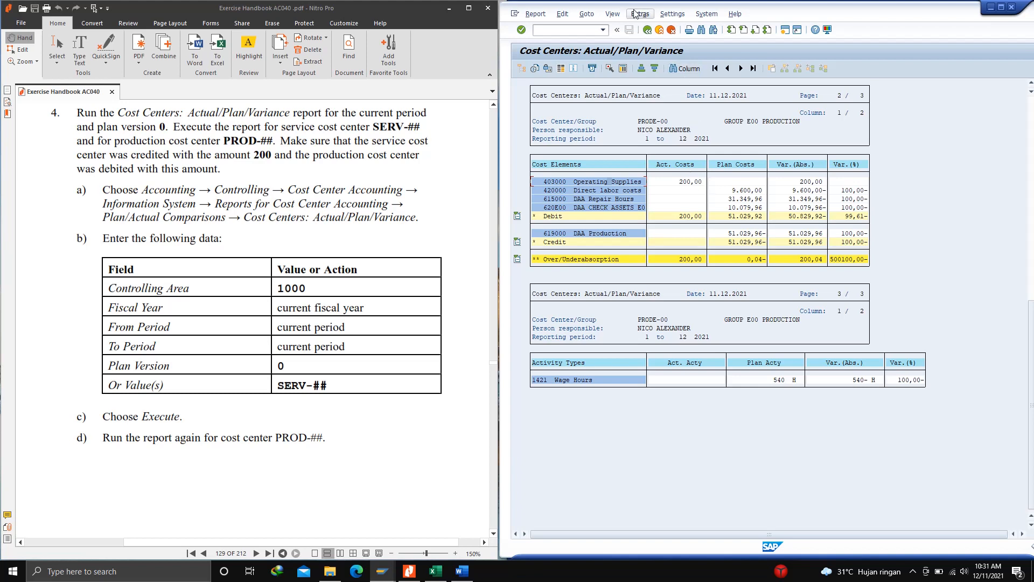
pyautogui.click(648, 30)
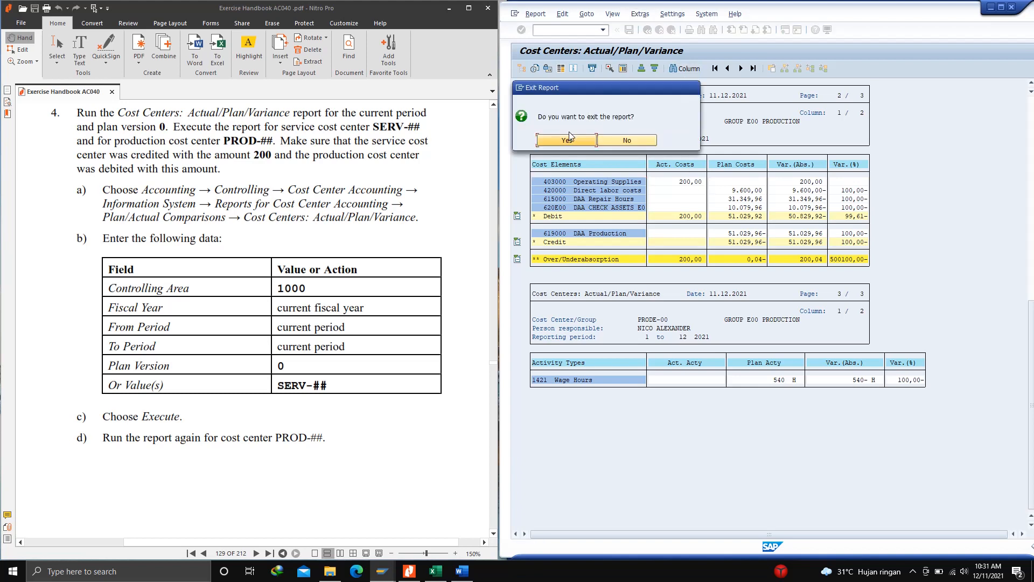
pyautogui.click(569, 138)
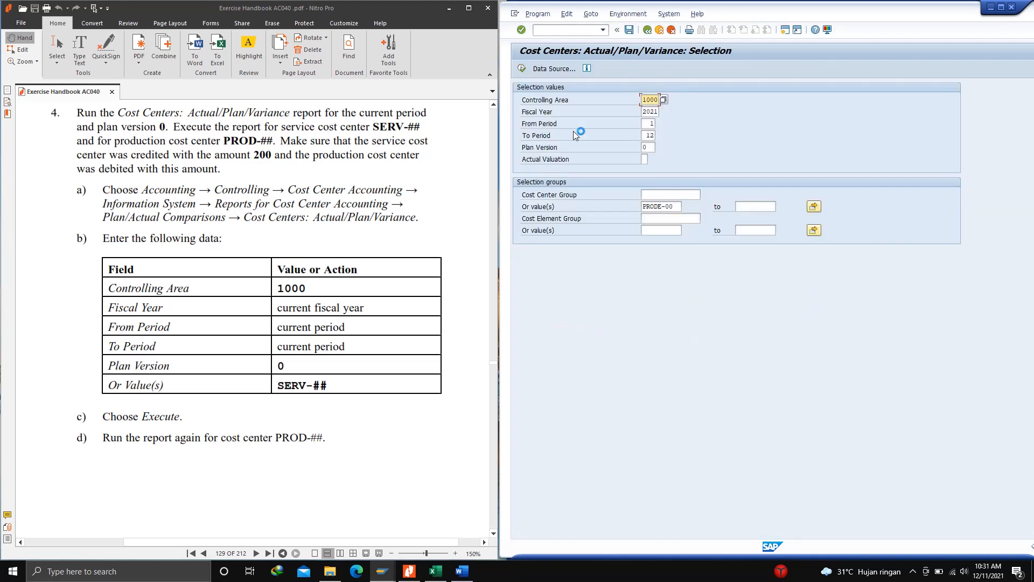
# Rerun the report with cost center SERVE-00 and display the actual line items for 403000 Operating Supplies
pyautogui.moveTo(677, 207); pyautogui.dragTo(600, 207)
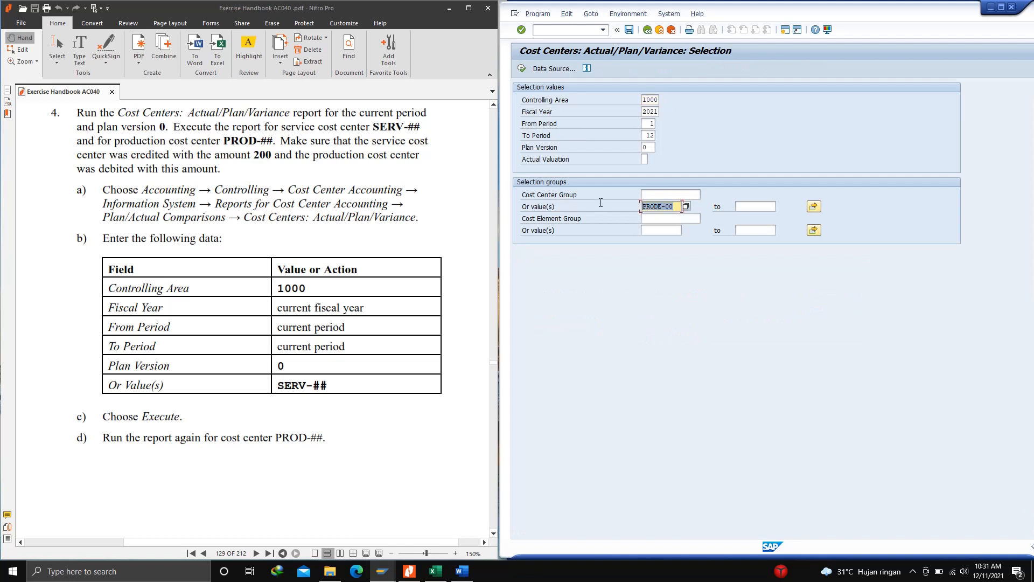
pyautogui.write('s')
pyautogui.click(652, 216)
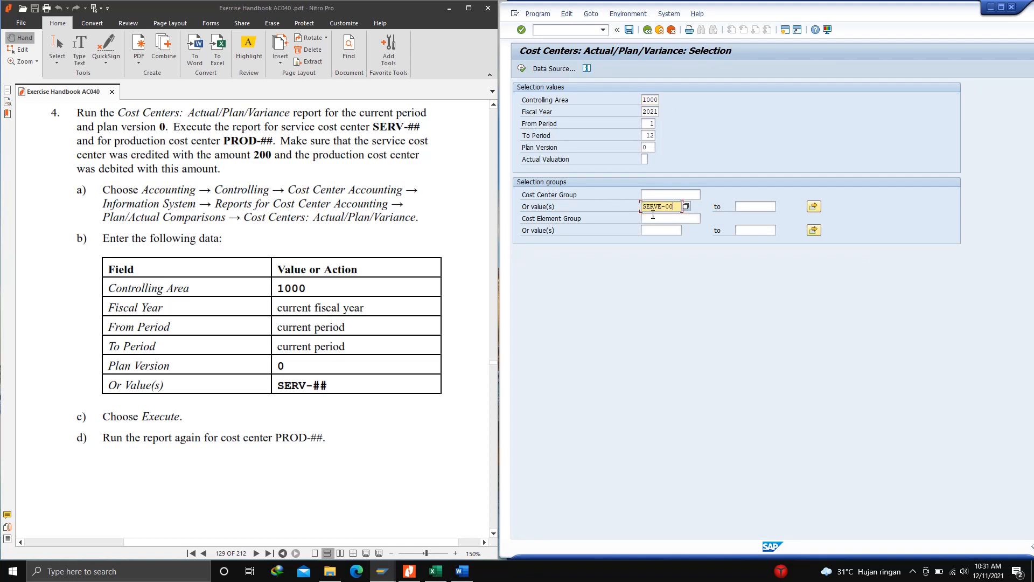
pyautogui.click(523, 68)
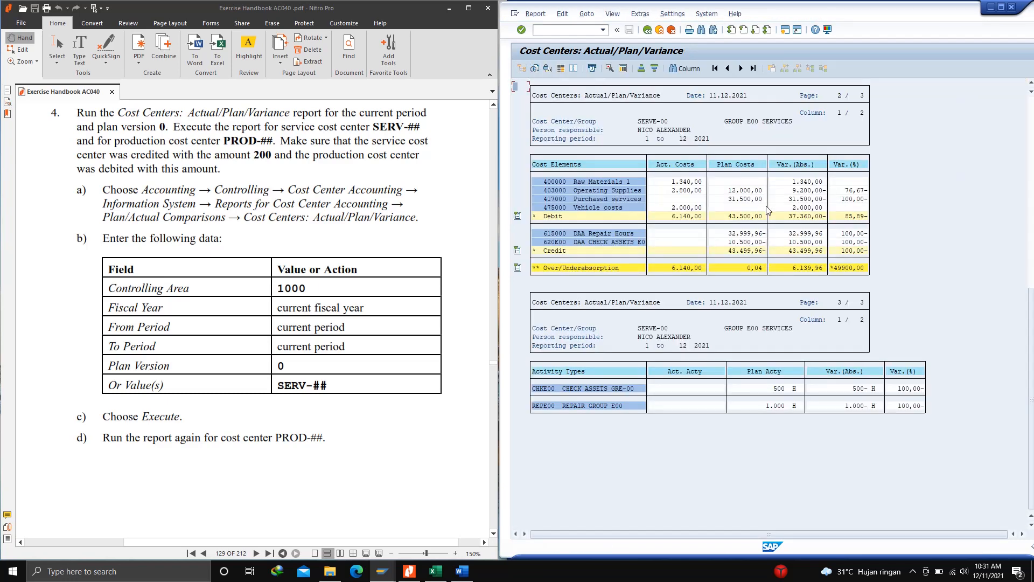
pyautogui.doubleClick(562, 193)
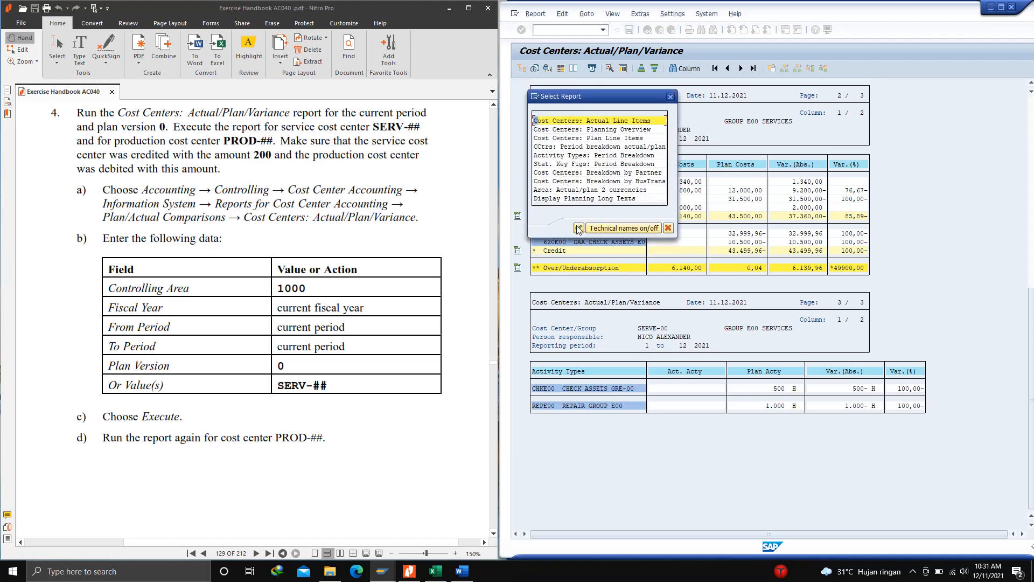
pyautogui.doubleClick(582, 122)
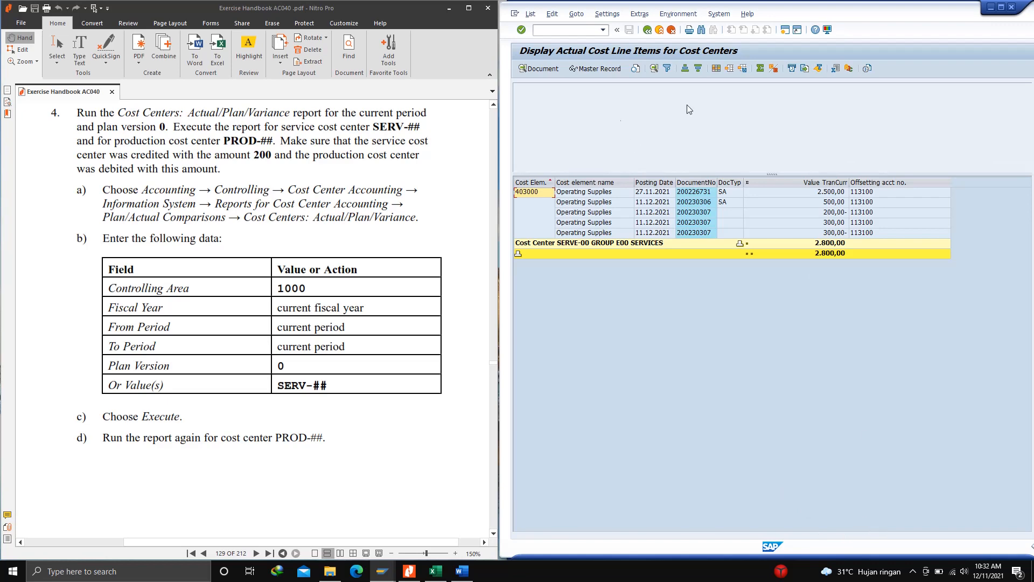
# Maximize the SERVE-00 line items window and paste its screenshot below the posting message in the Word document
pyautogui.click(1002, 7)
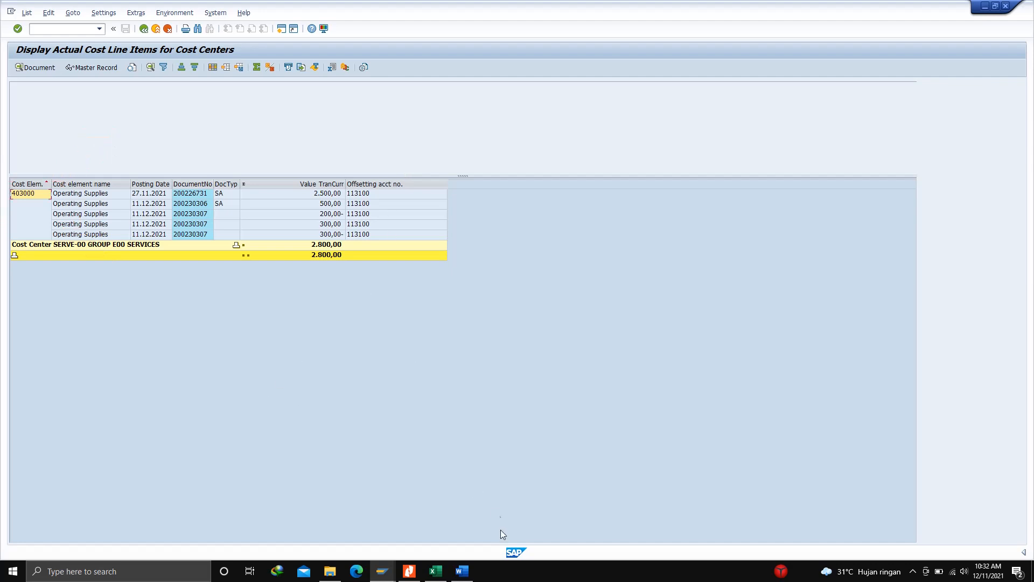
pyautogui.click(462, 571)
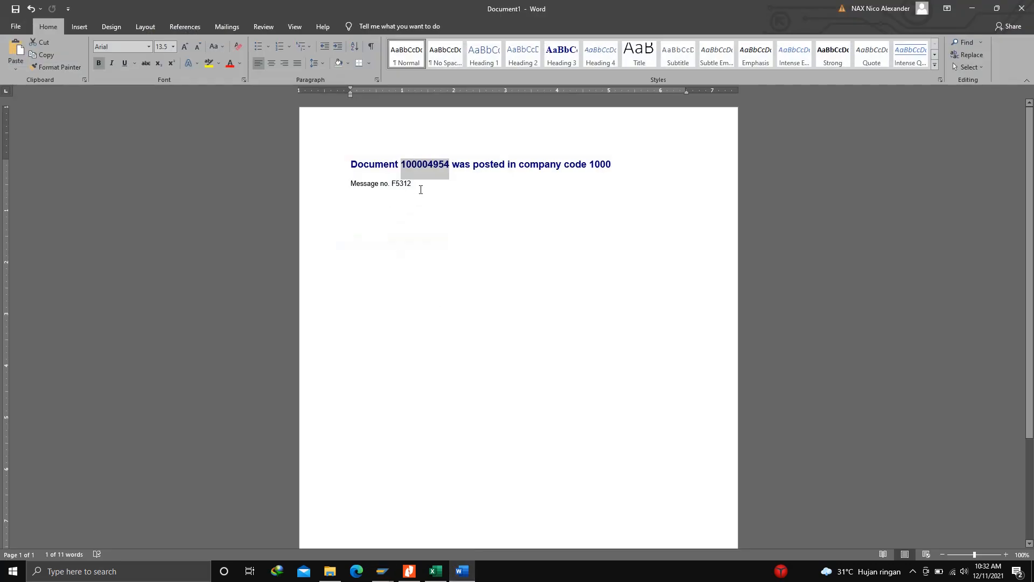
pyautogui.click(420, 190)
pyautogui.press('Return')
pyautogui.press('Return')
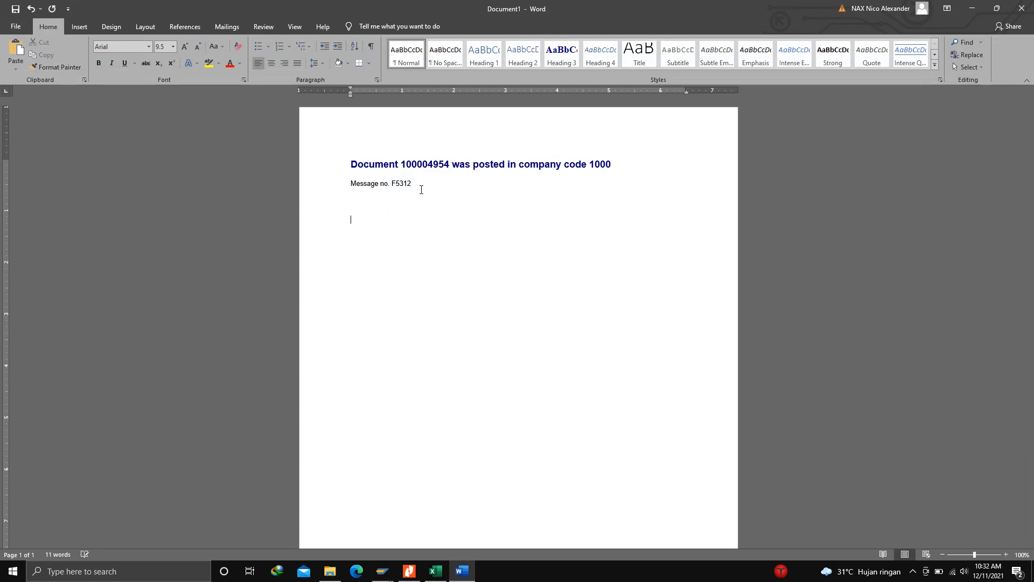
pyautogui.hotkey('ctrl', 'v')
pyautogui.click(361, 437)
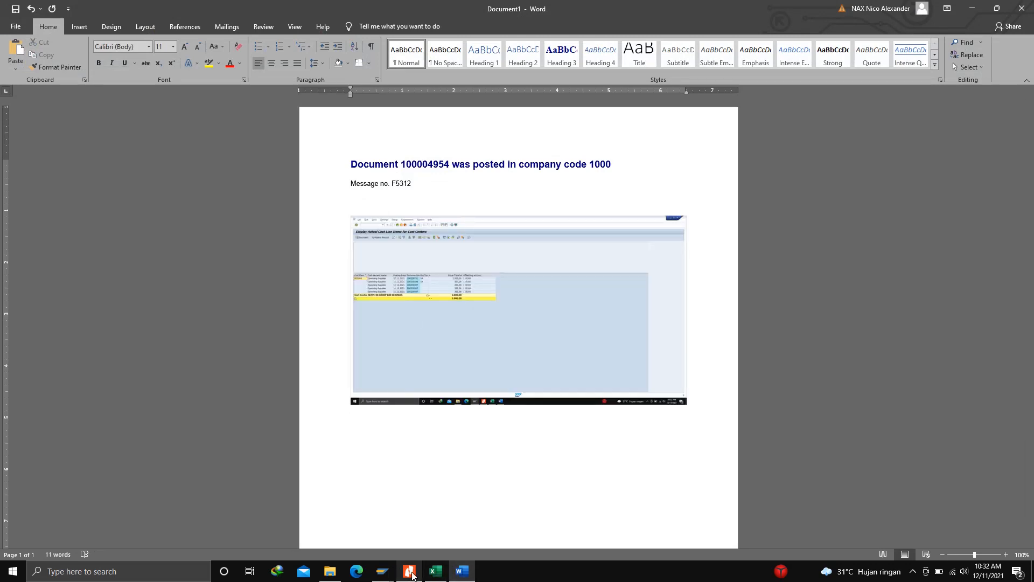
# Switch back to SAP, exit the SERVE-00 line items list and the report, and return to the report selection
pyautogui.moveTo(382, 572)
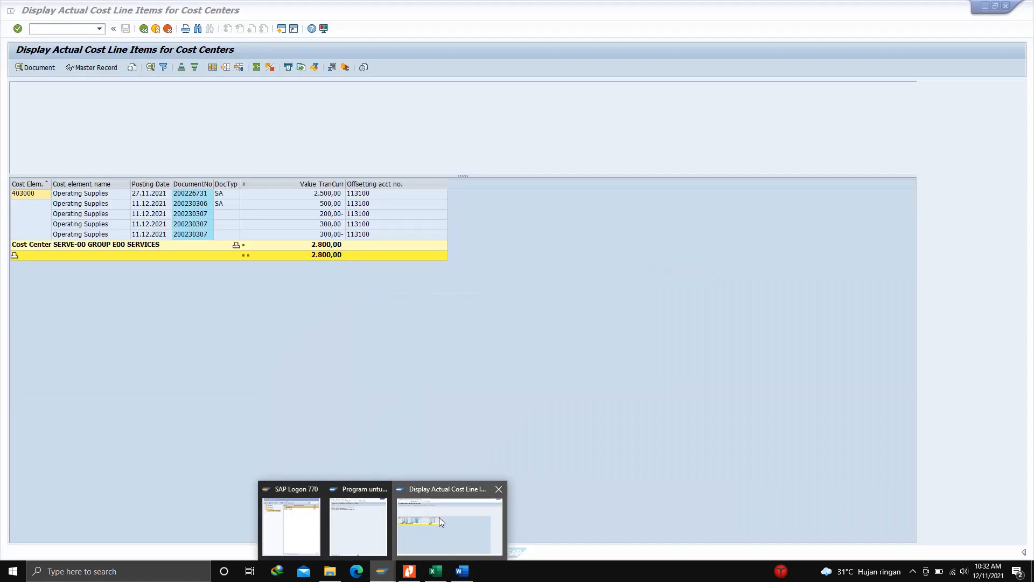
pyautogui.click(439, 518)
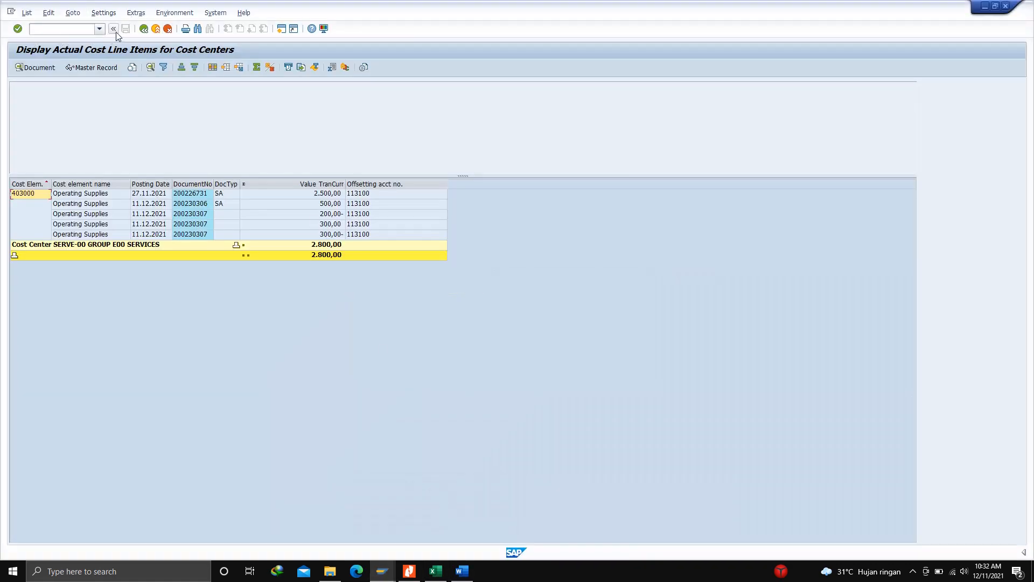
pyautogui.click(143, 33)
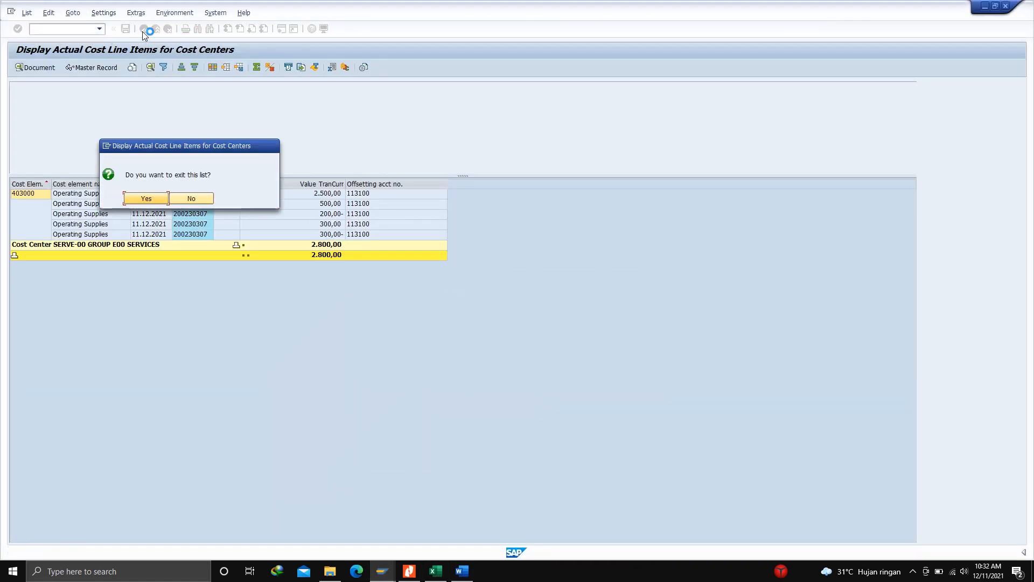
pyautogui.click(152, 198)
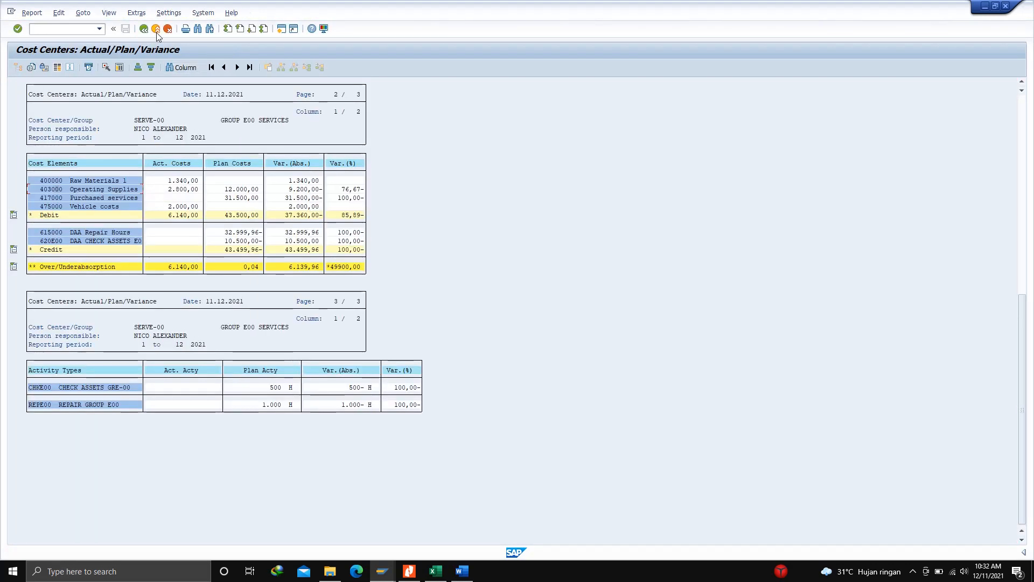
pyautogui.click(146, 31)
pyautogui.click(86, 138)
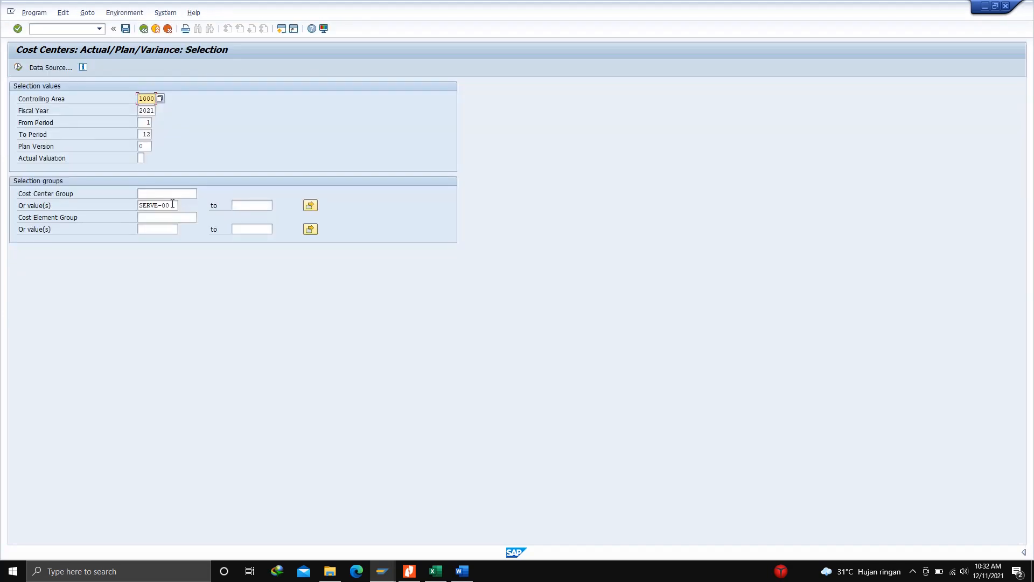
# Run the Actual/Plan/Variance report for cost center PRODE-00 and display the actual line items of 403000 Operating Supplies
pyautogui.moveTo(173, 203); pyautogui.dragTo(109, 202)
pyautogui.write('P')
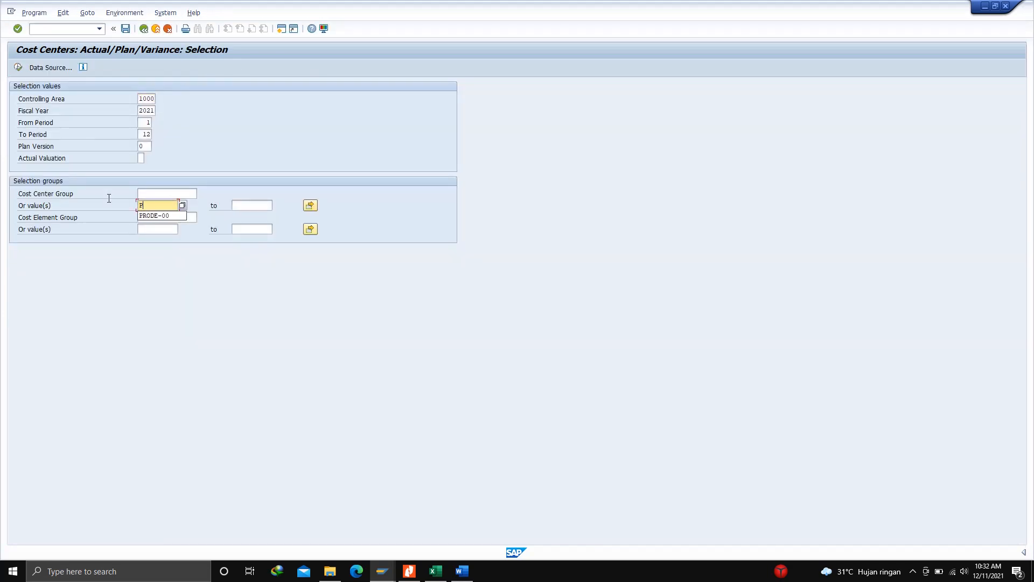
pyautogui.click(166, 218)
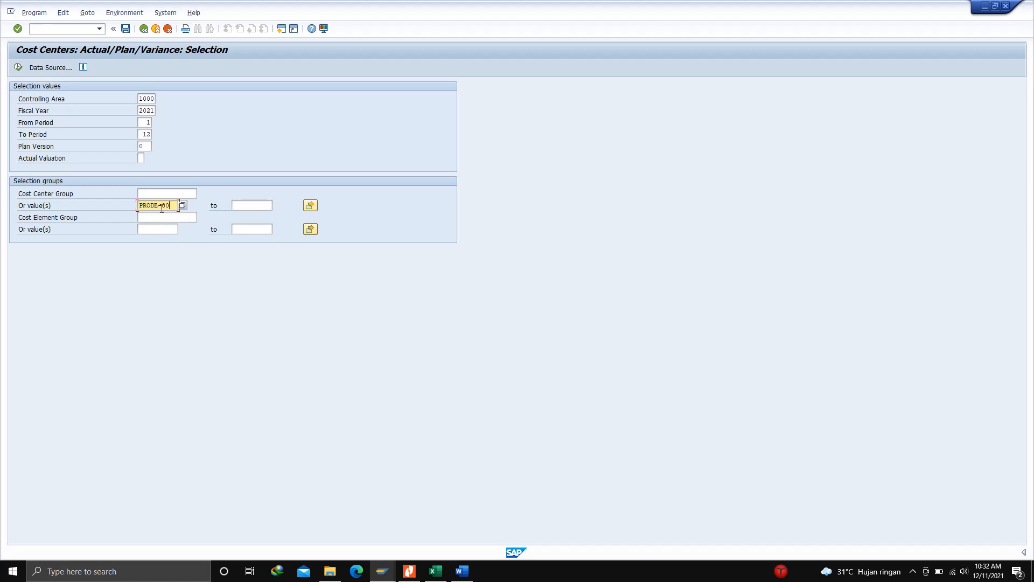
pyautogui.click(18, 68)
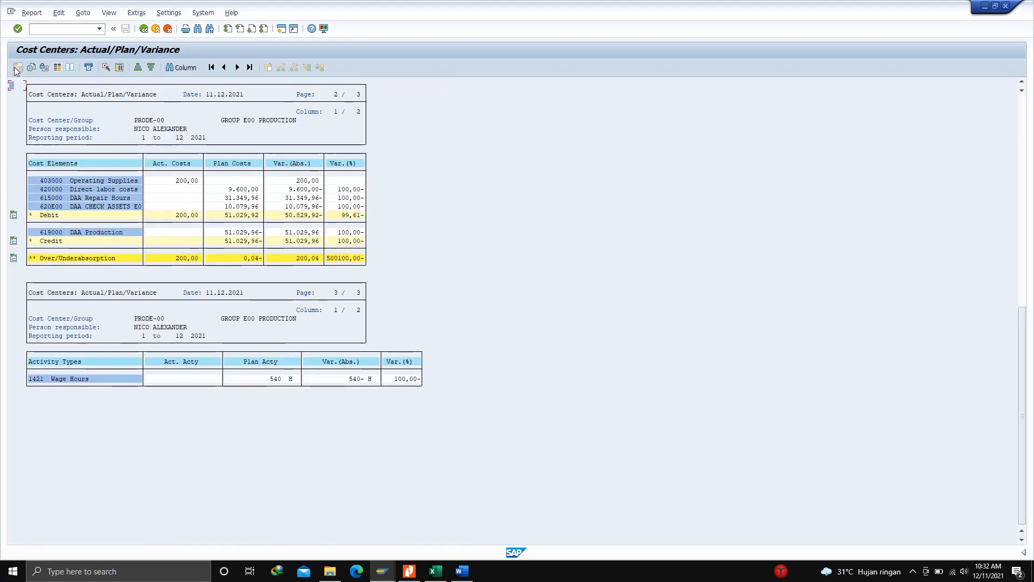
pyautogui.doubleClick(82, 184)
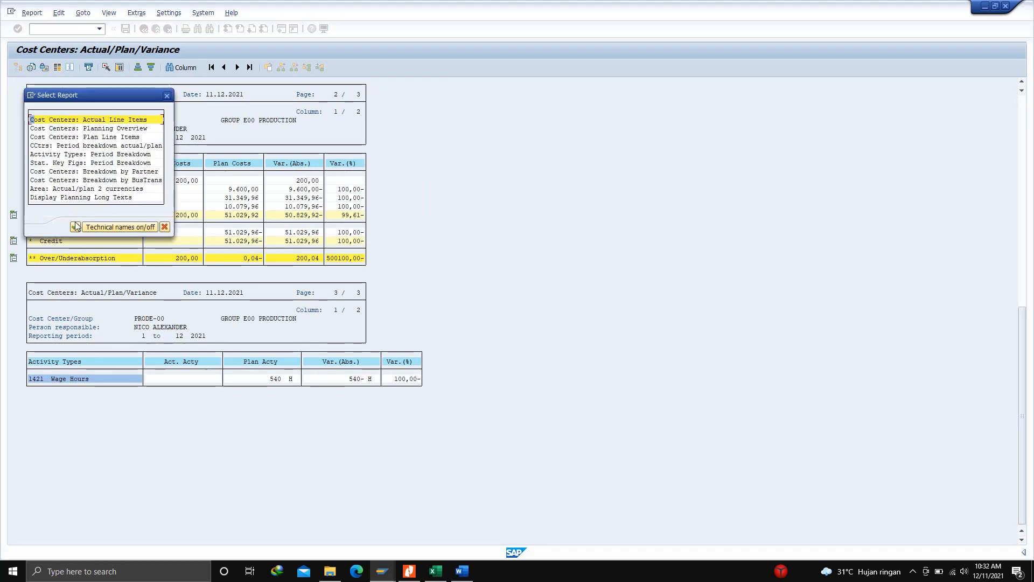
pyautogui.click(76, 226)
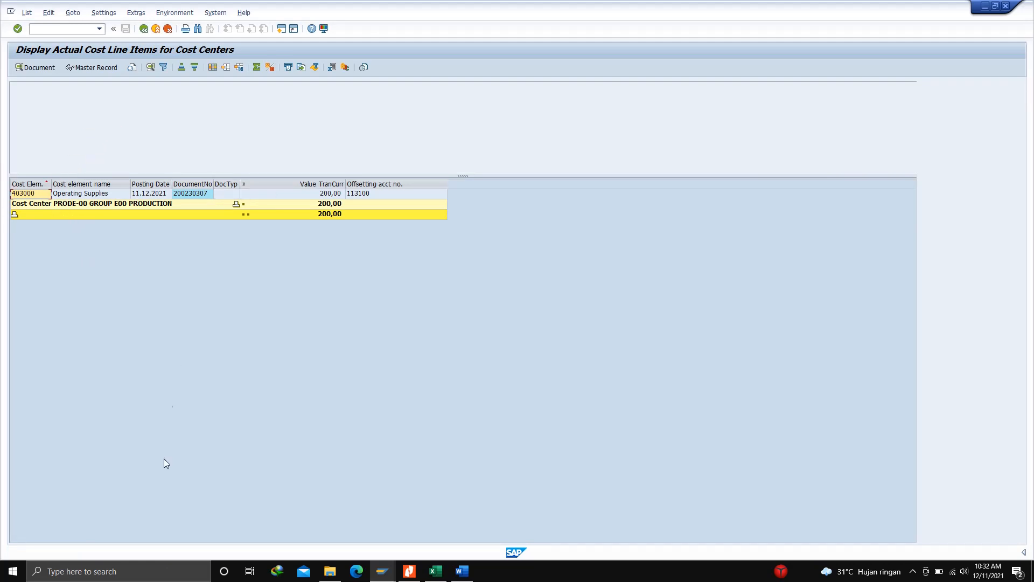
# Paste the PRODE-00 line items screenshot into the Word document, minimize Word and restore the SAP window beside the handbook
pyautogui.click(461, 571)
pyautogui.hotkey('ctrl', 'v')
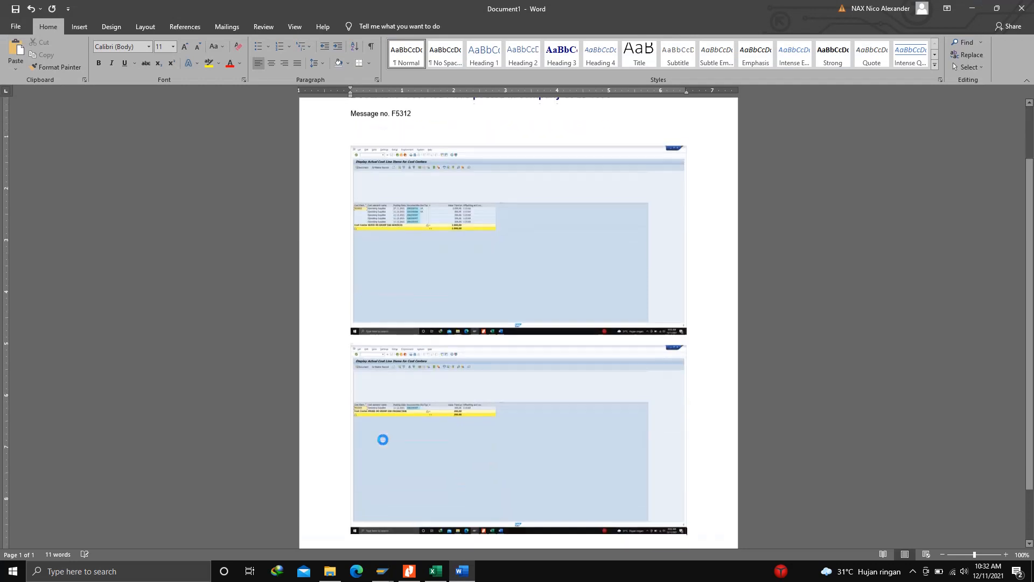
pyautogui.click(973, 8)
pyautogui.click(996, 7)
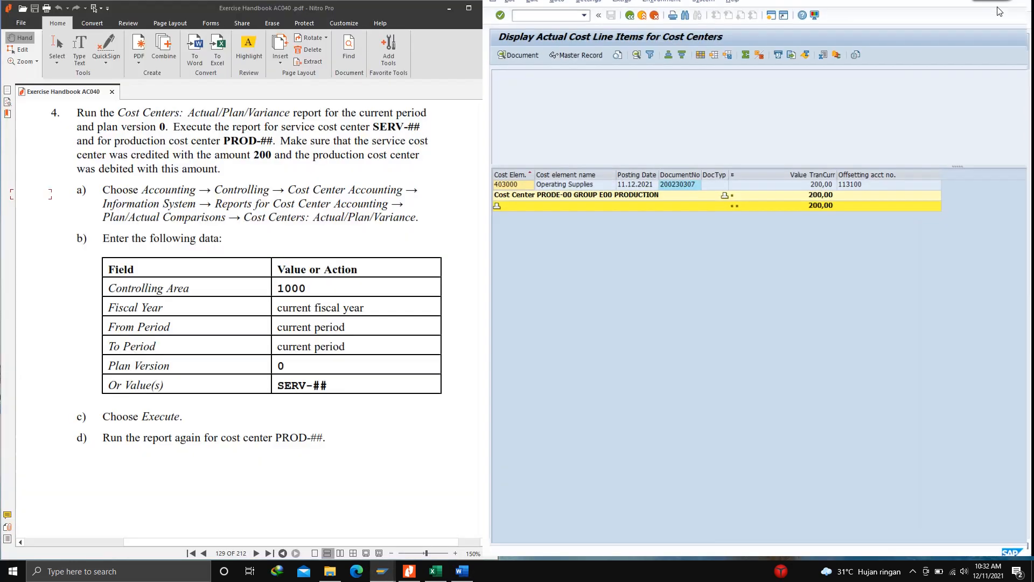
# Read the handbook's Task 2 on activity allocation, leave the line items list with /N and collapse the Controlling folder in SAP Easy Access
pyautogui.scroll(-10, 227, 168)
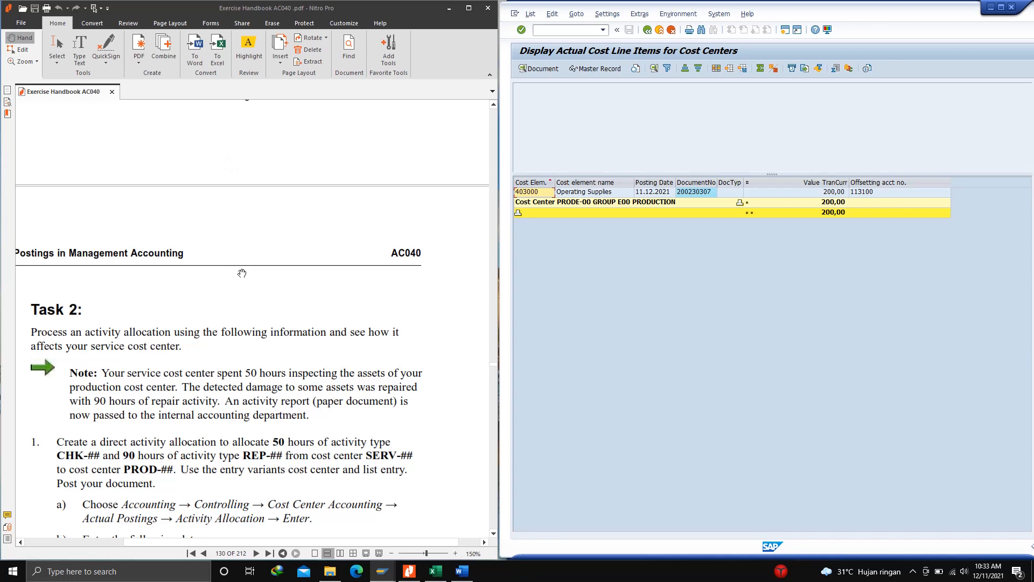
pyautogui.scroll(-3, 242, 274)
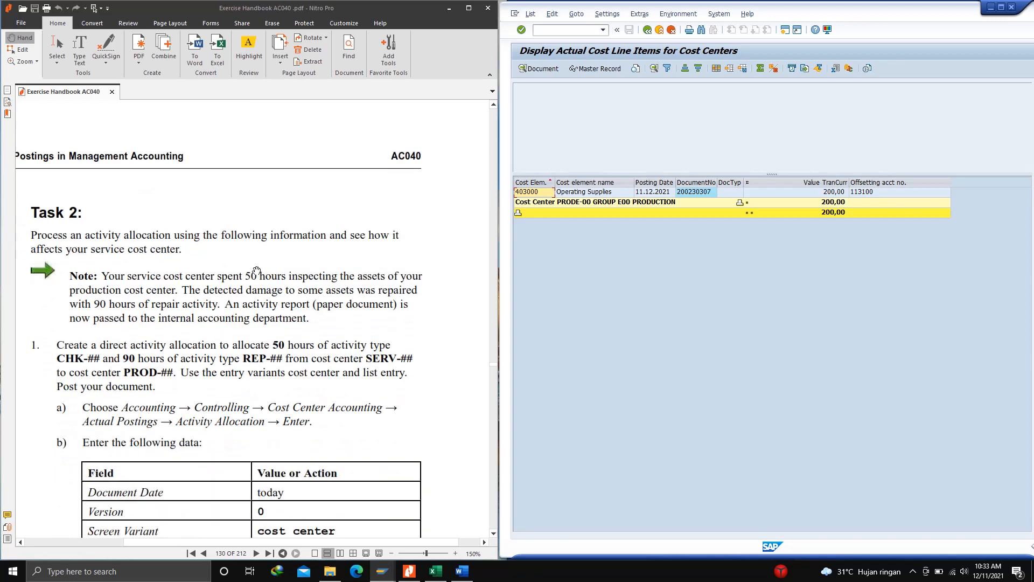
pyautogui.scroll(-8, 256, 270)
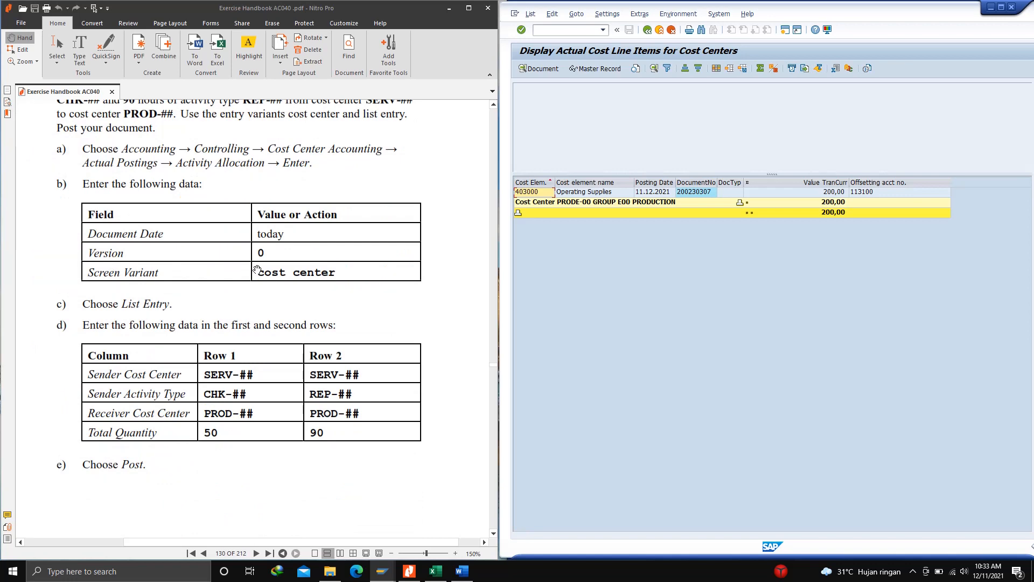
pyautogui.scroll(7, 257, 269)
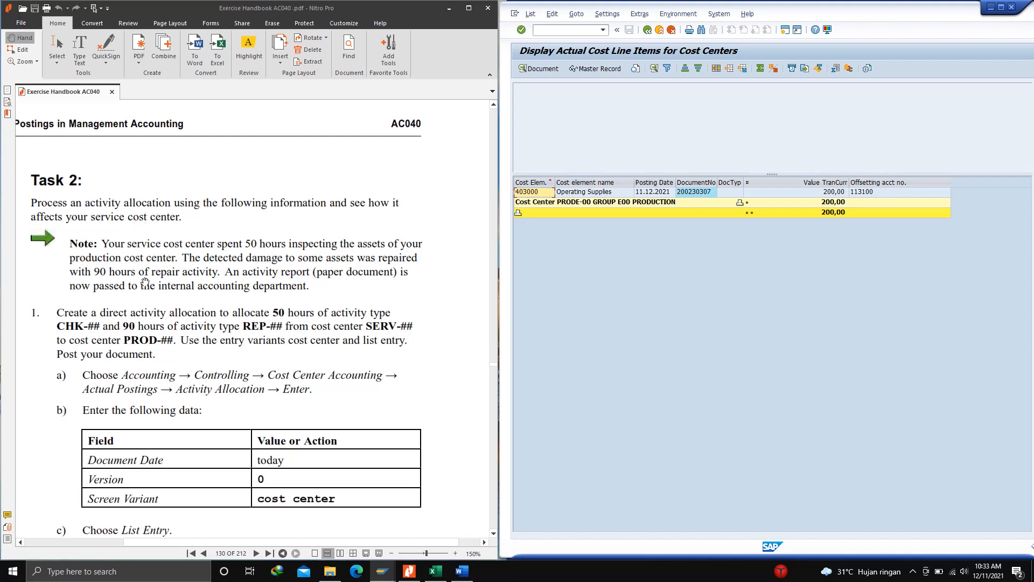
pyautogui.scroll(-1, 161, 288)
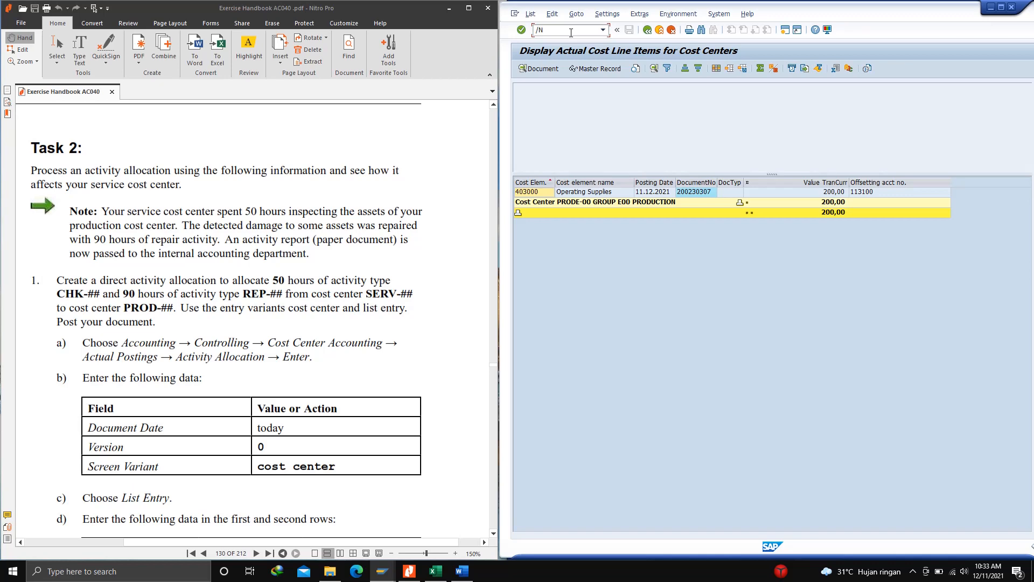
pyautogui.press('Return')
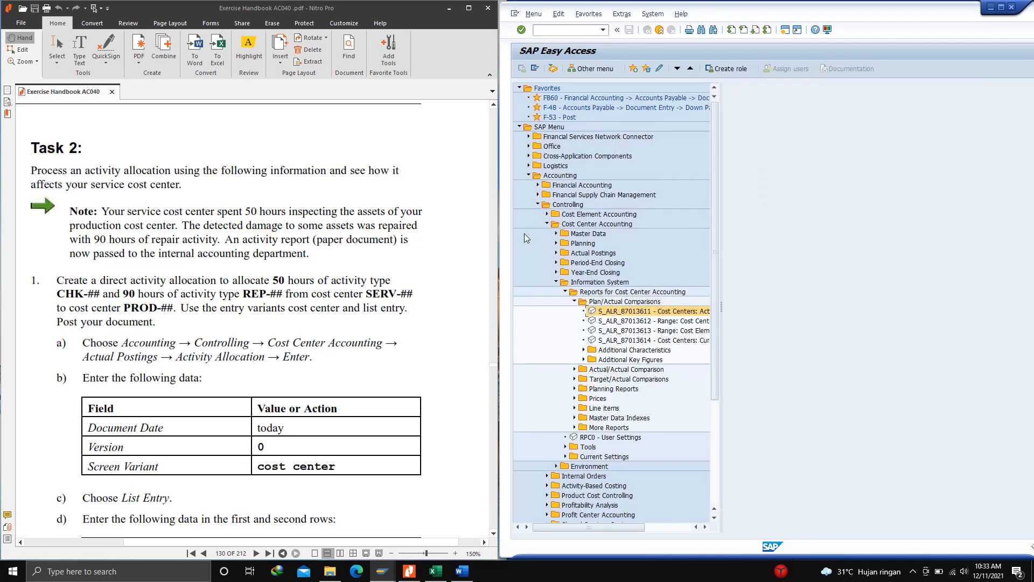
pyautogui.click(547, 225)
pyautogui.click(539, 206)
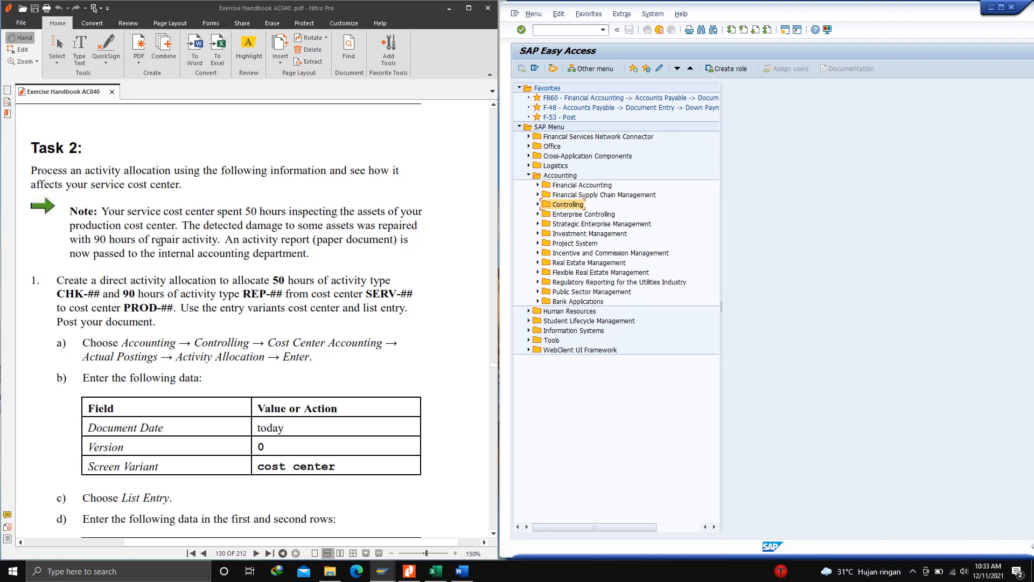
# Follow Task 2 step 1 to open KB21N - Enter for activity allocation within Cost Center Accounting's actual postings
pyautogui.scroll(-3, 162, 231)
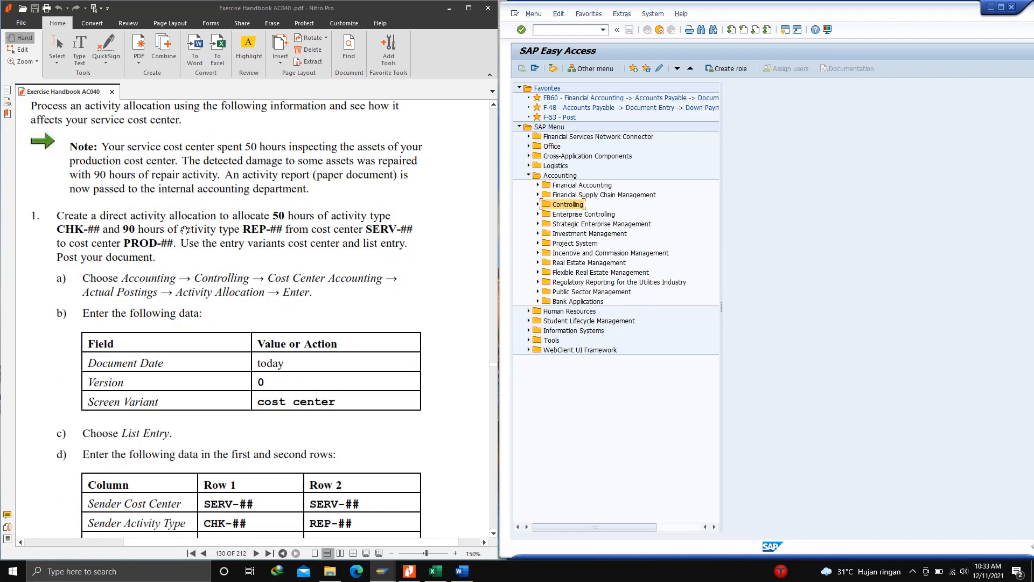
pyautogui.scroll(-1, 264, 235)
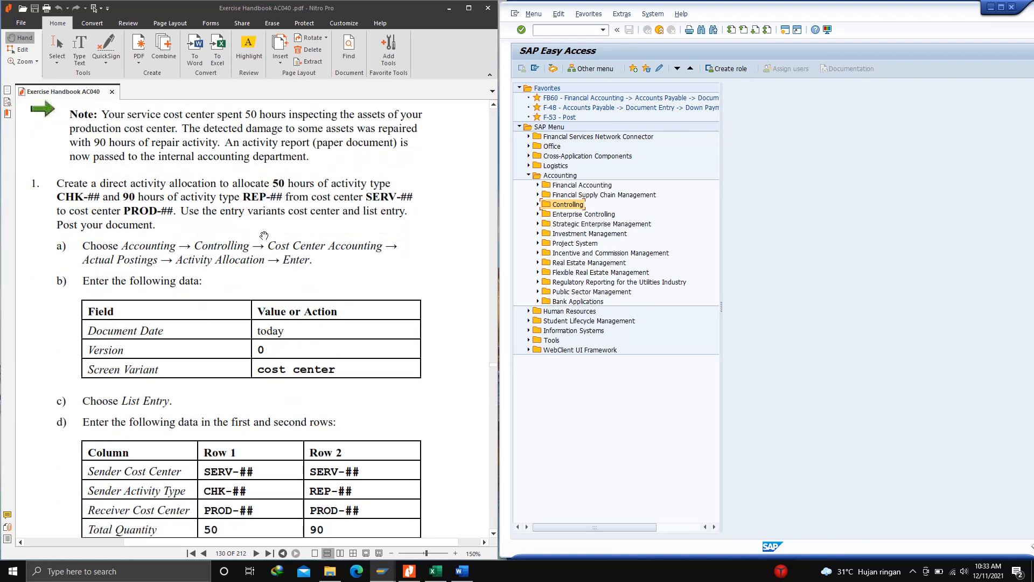
pyautogui.scroll(-1, 264, 236)
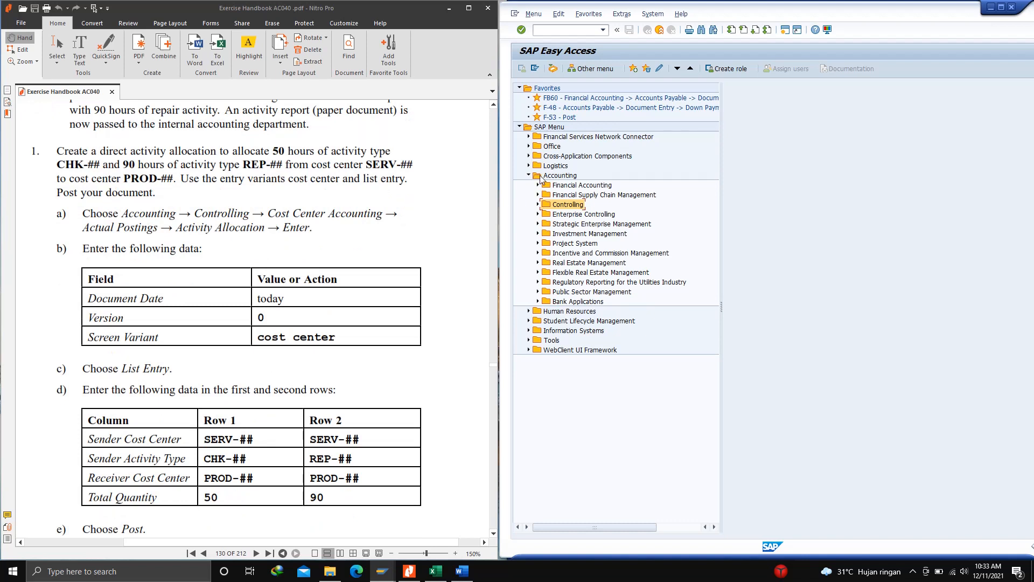
pyautogui.click(539, 204)
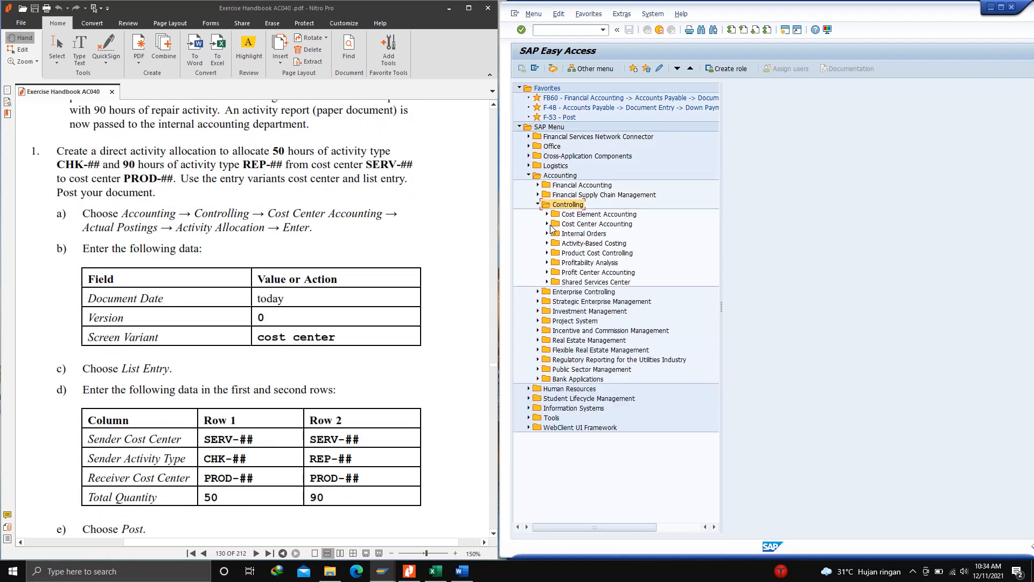
pyautogui.click(547, 224)
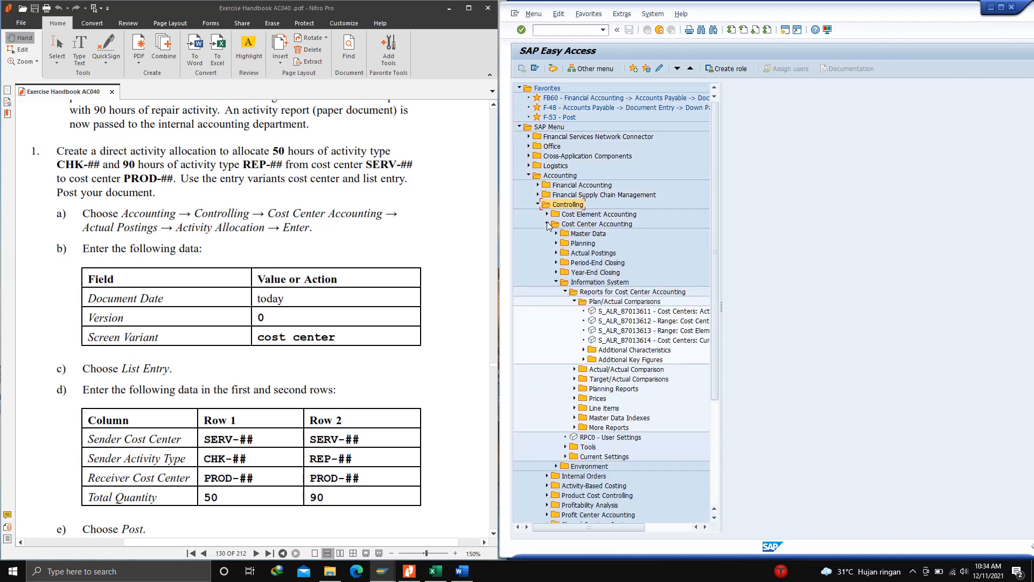
pyautogui.click(557, 282)
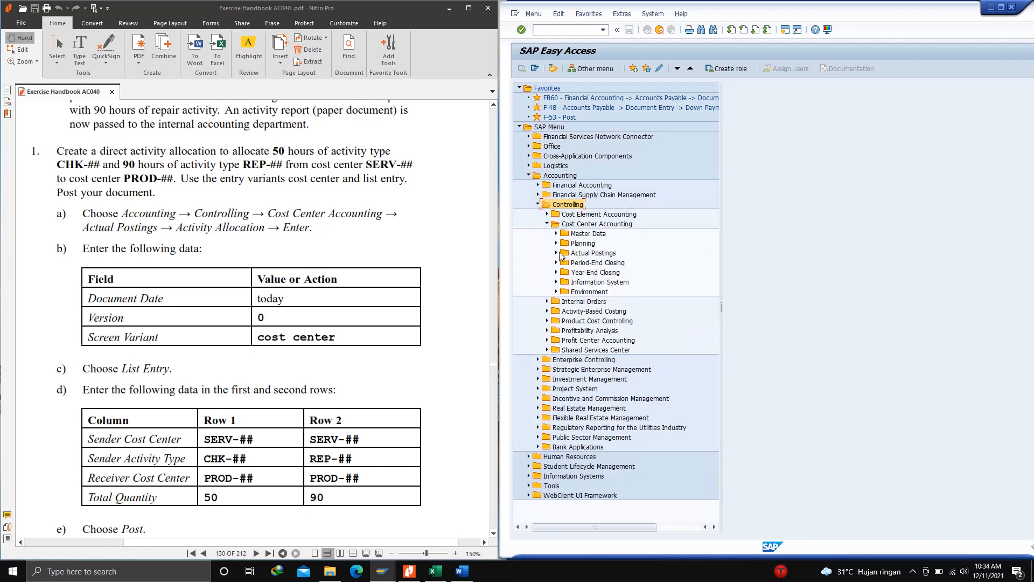
pyautogui.click(556, 253)
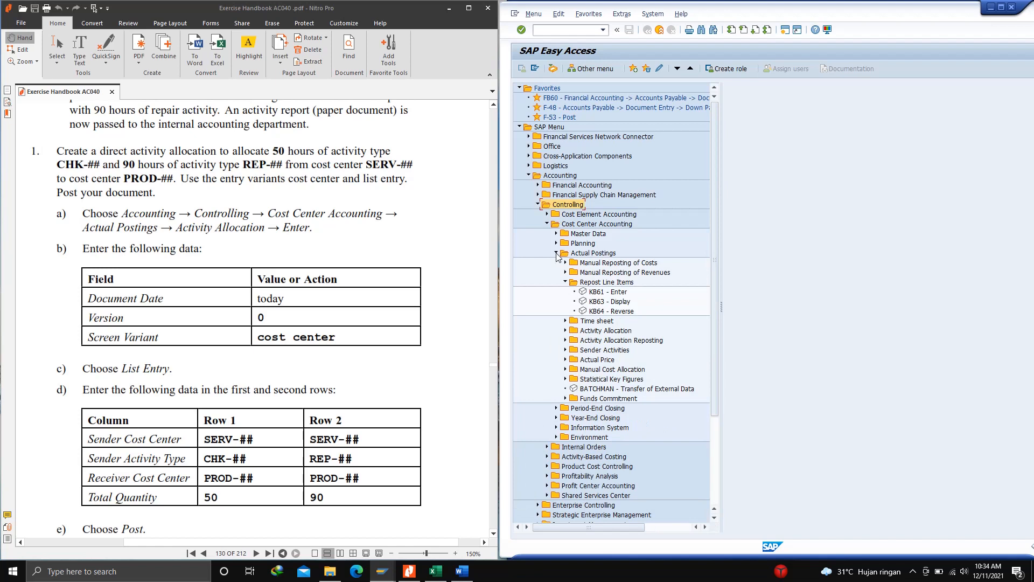
pyautogui.click(566, 282)
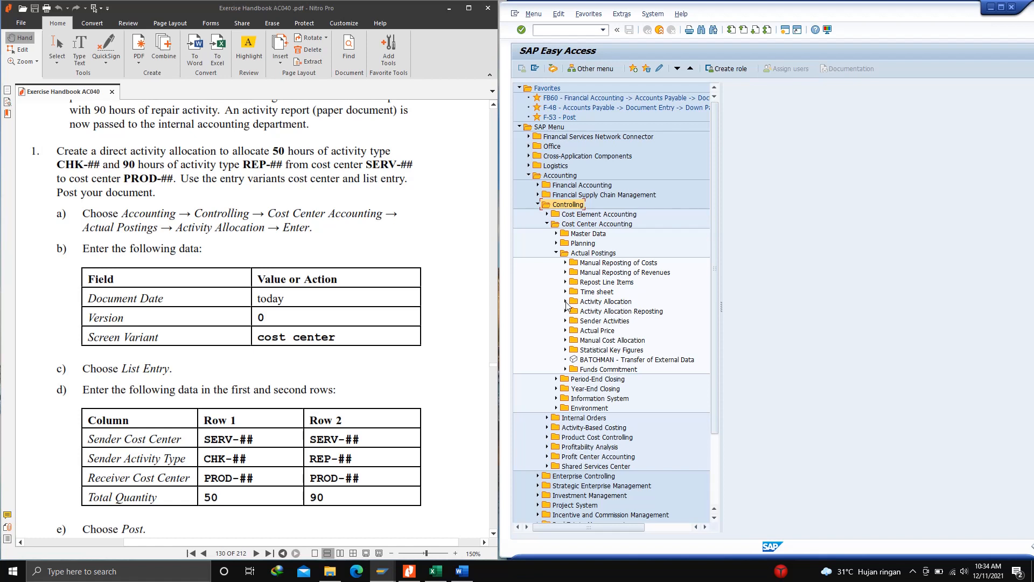
pyautogui.click(566, 301)
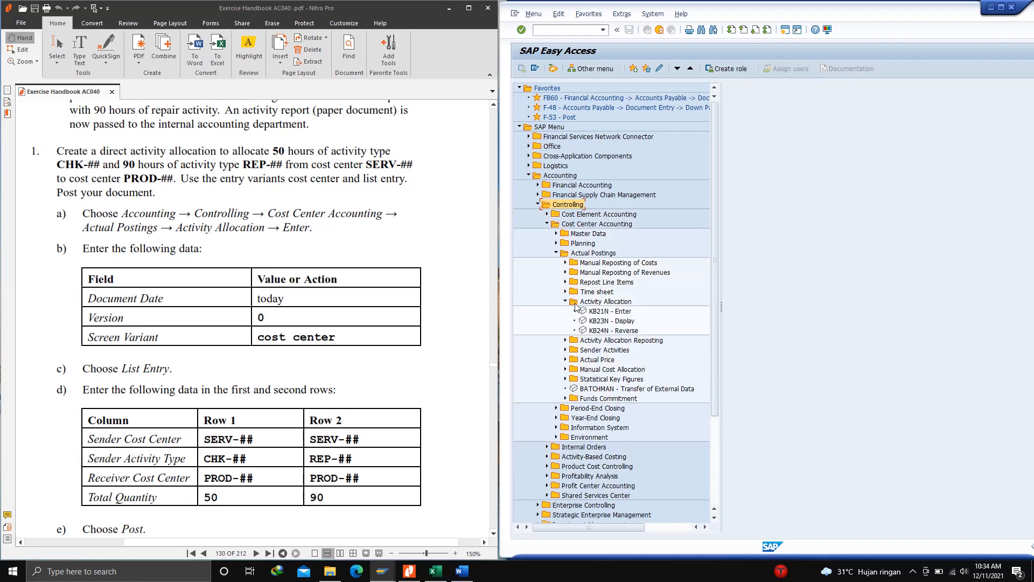
pyautogui.doubleClick(617, 311)
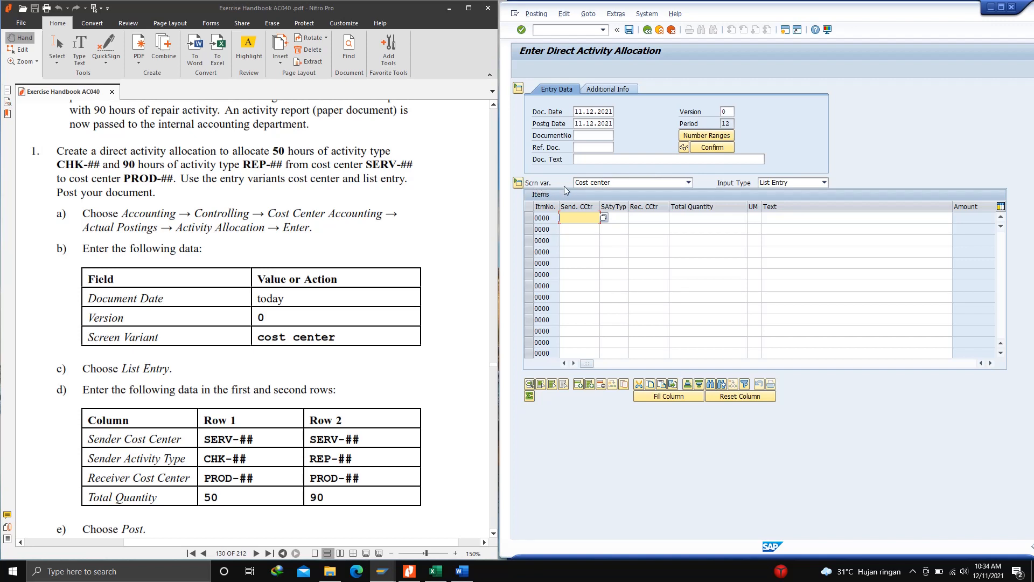
# Keep Cost center as the screen variant and choose List Entry as the input type for the direct activity allocation
pyautogui.click(690, 183)
pyautogui.click(690, 184)
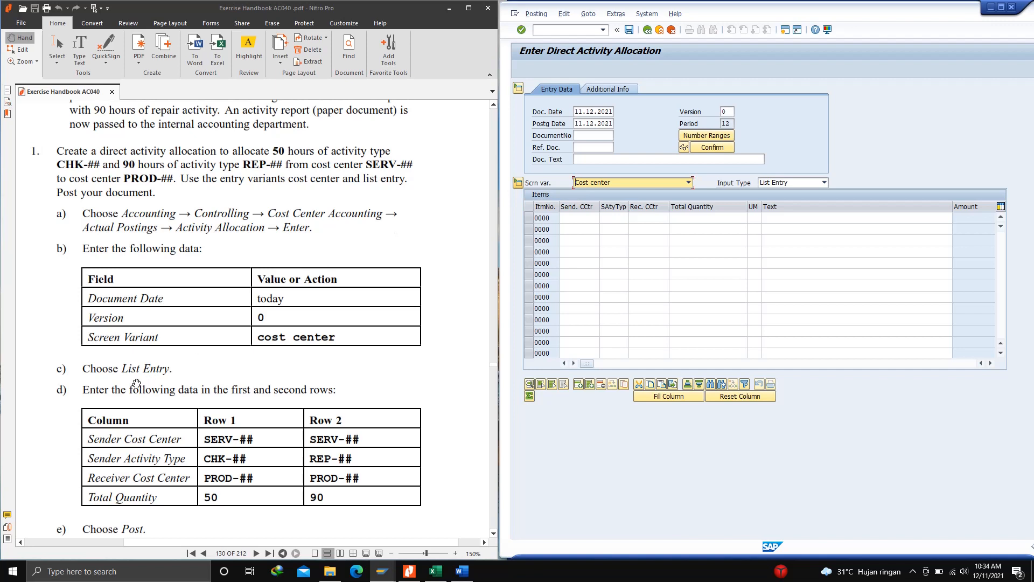
pyautogui.click(824, 182)
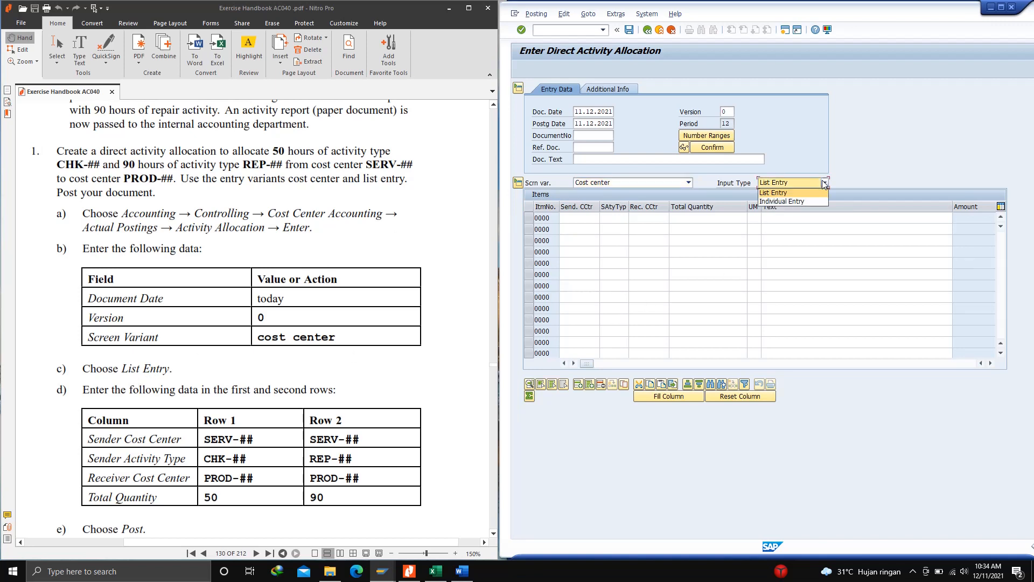
pyautogui.click(785, 193)
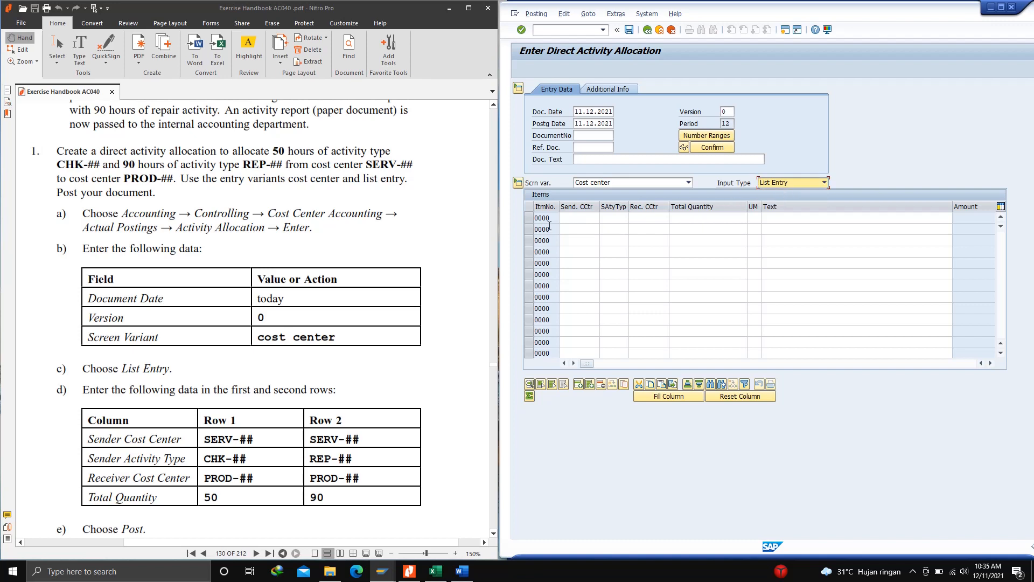
# Copy cost center SERVE-00 from the Excel user list into the first item row as sender cost center, and return to the handbook
pyautogui.scroll(-1, 332, 323)
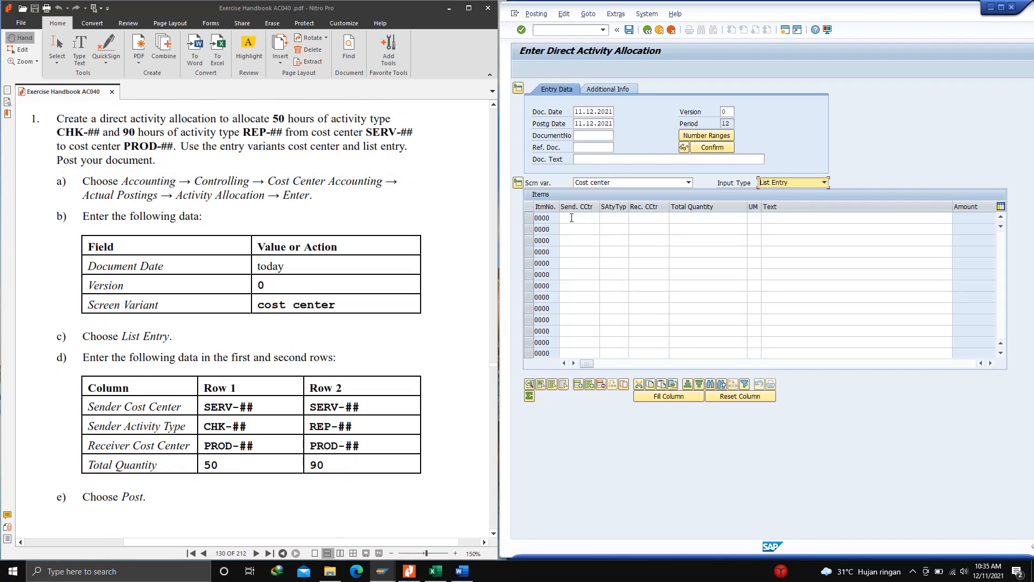
pyautogui.click(575, 219)
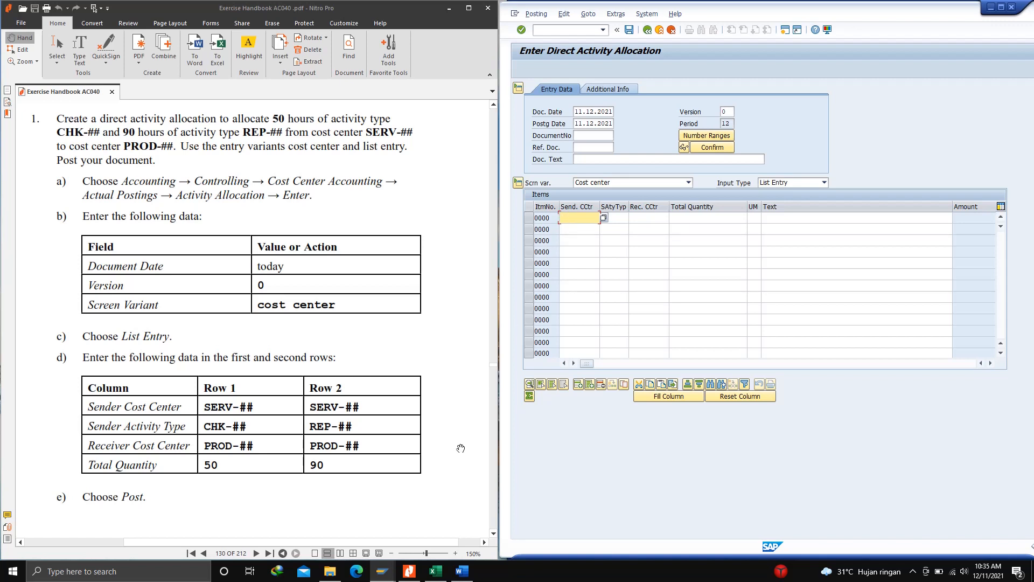
pyautogui.click(434, 573)
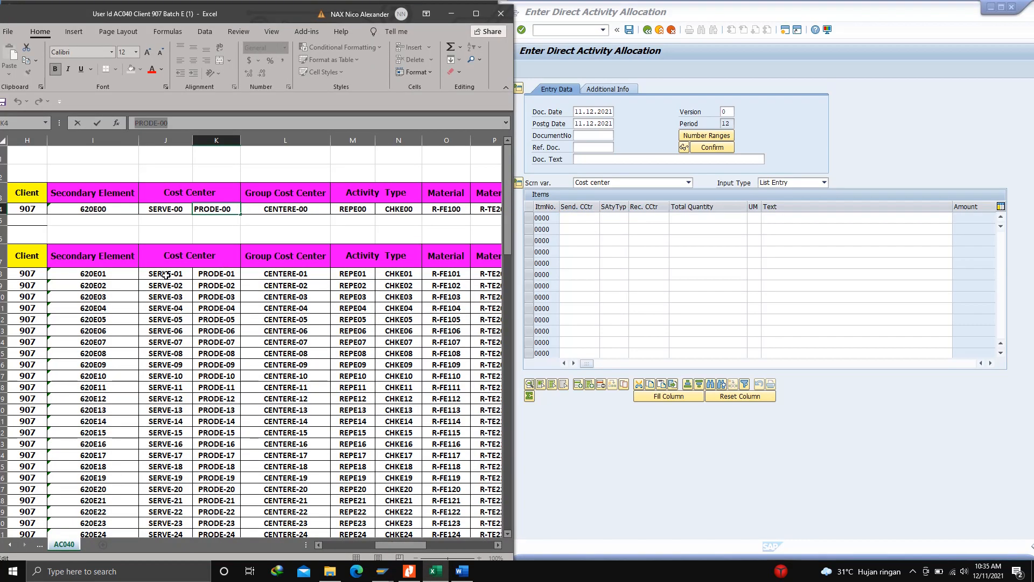
pyautogui.click(168, 210)
pyautogui.moveTo(183, 124); pyautogui.dragTo(134, 124)
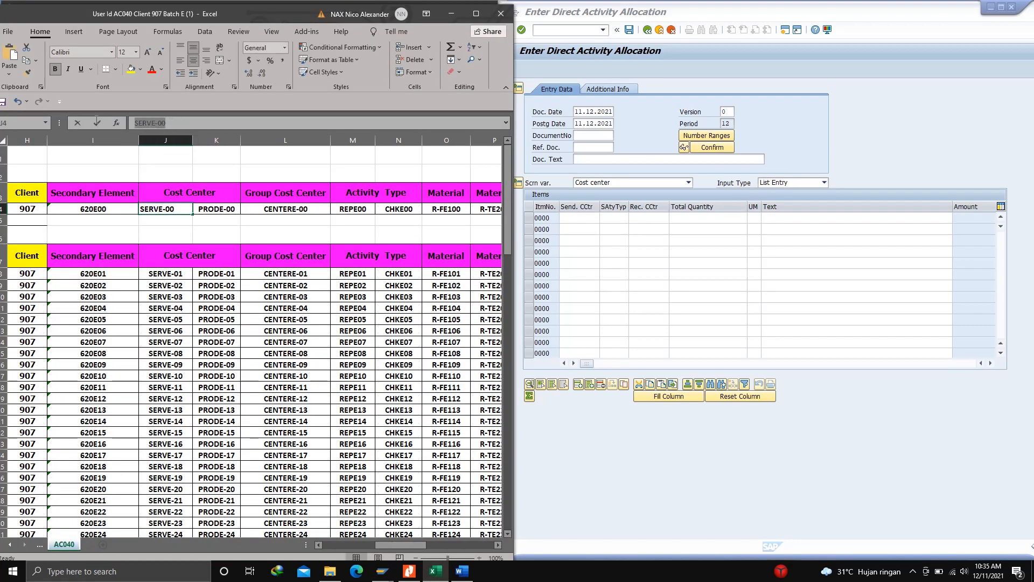
pyautogui.hotkey('ctrl', 'c')
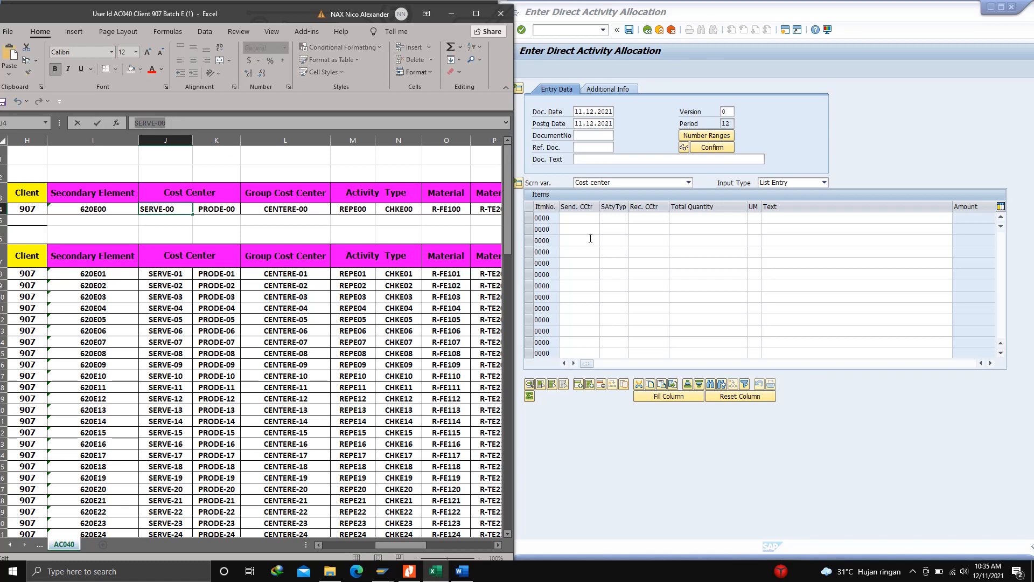
pyautogui.click(577, 218)
pyautogui.hotkey('ctrl', 'v')
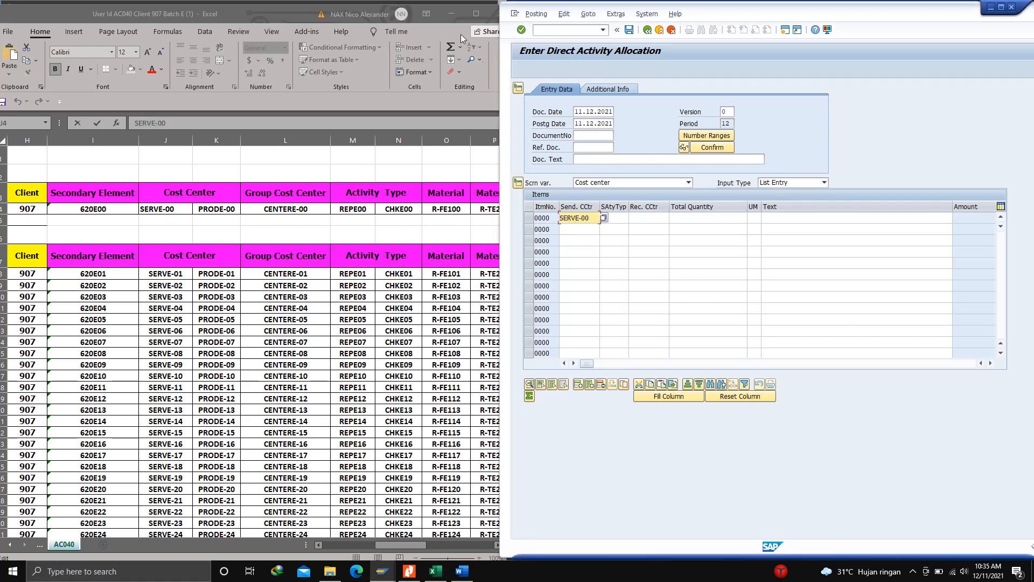
pyautogui.click(451, 14)
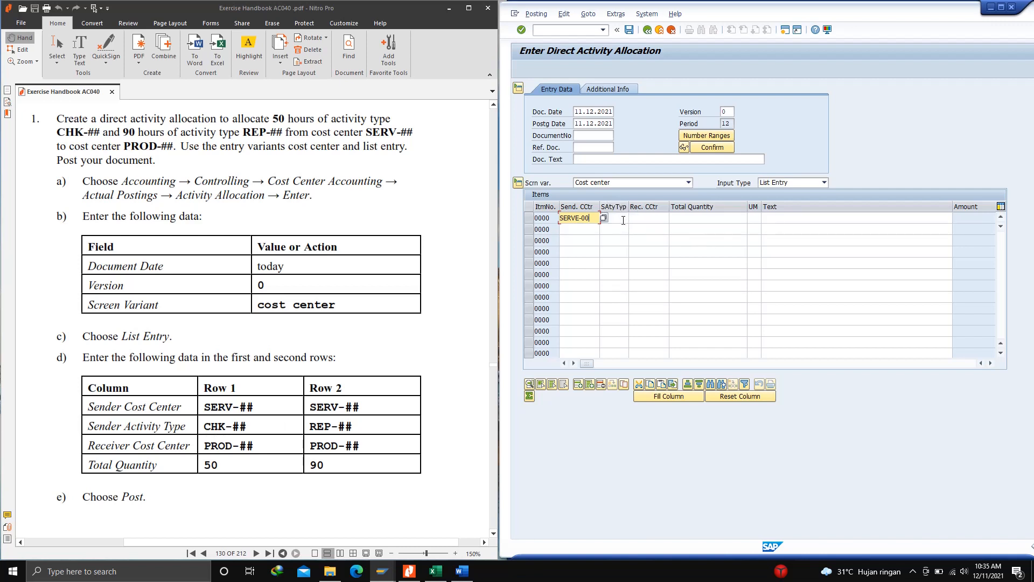
# Copy activity type CHKE00 from the Excel list into the first row as sender activity type, and minimize Excel
pyautogui.click(621, 218)
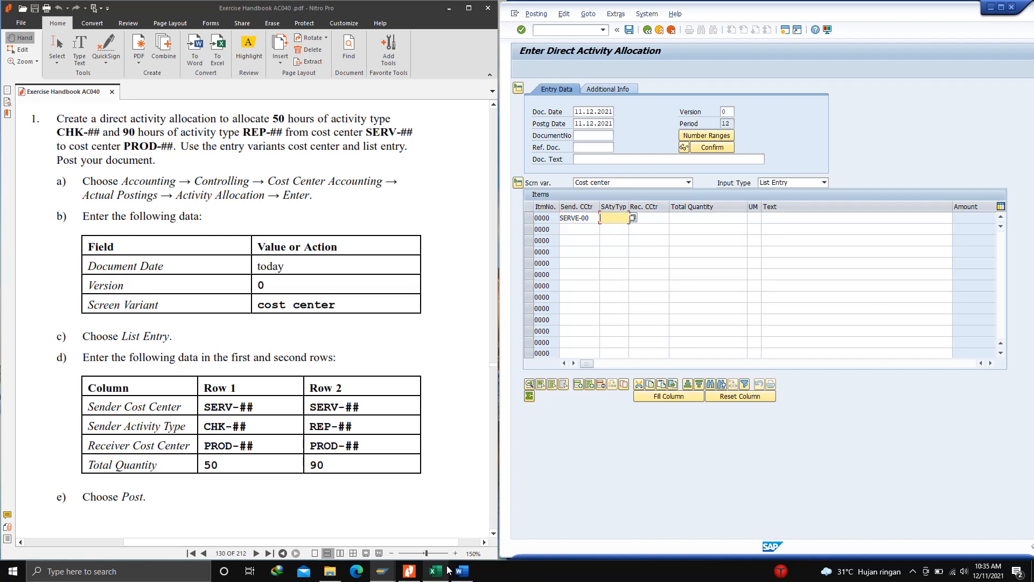
pyautogui.moveTo(450, 566)
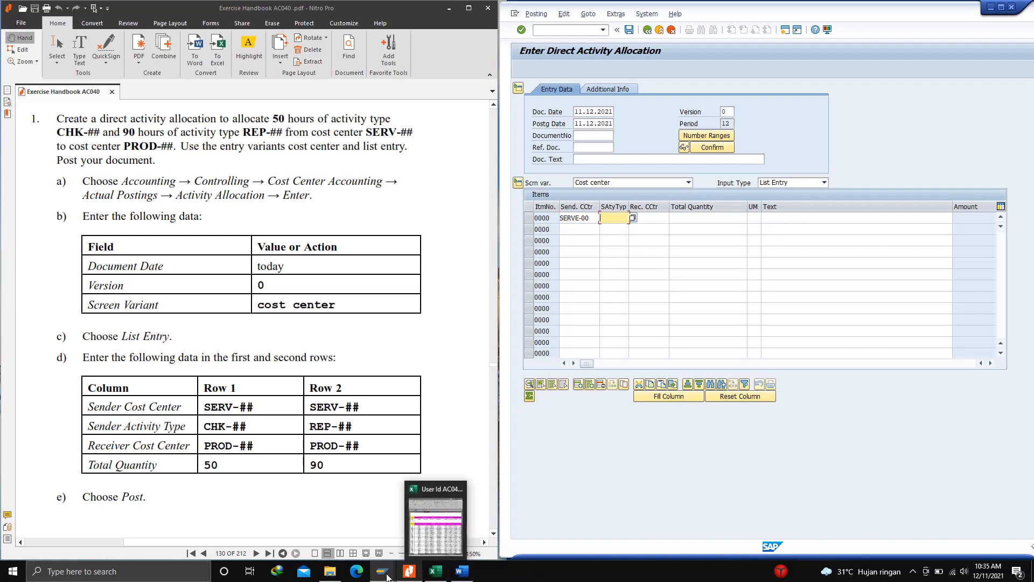
pyautogui.moveTo(384, 575)
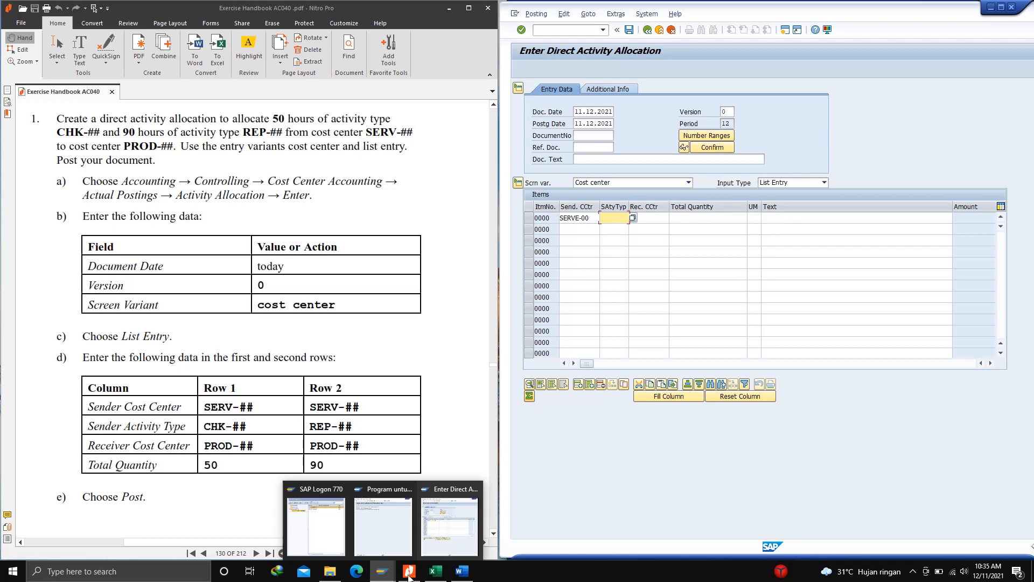
pyautogui.click(435, 571)
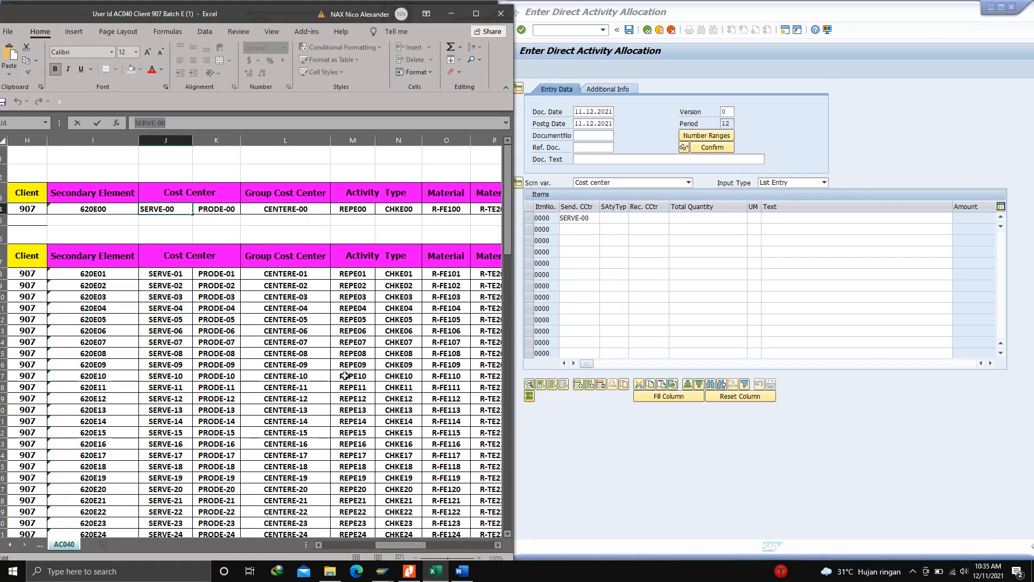
pyautogui.click(393, 209)
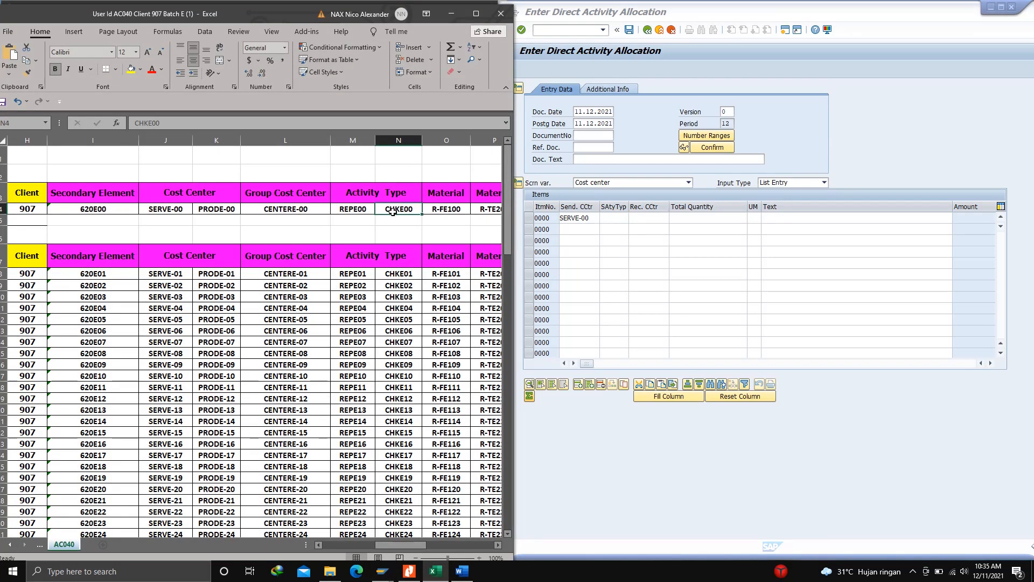
pyautogui.doubleClick(171, 122)
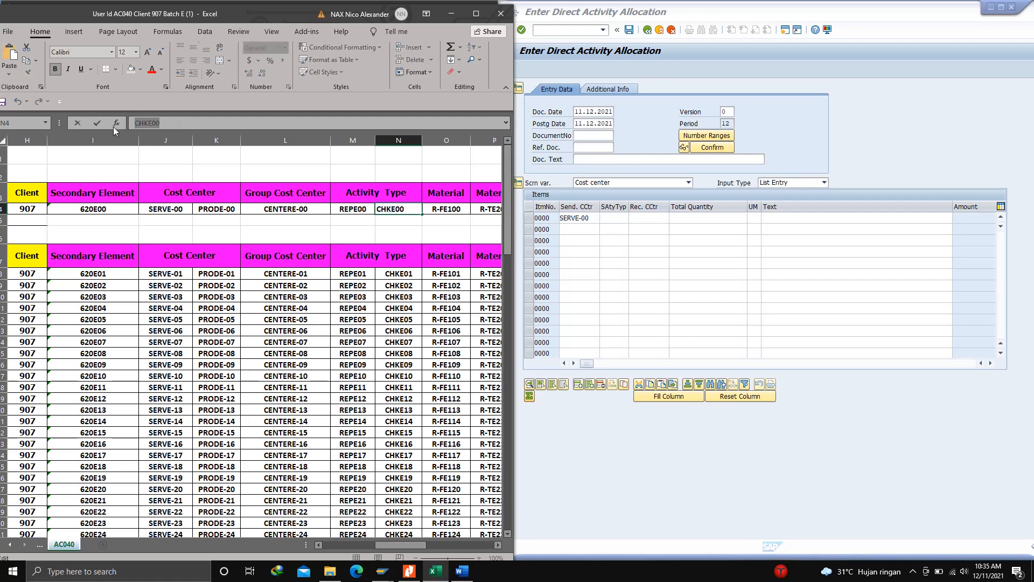
pyautogui.click(615, 217)
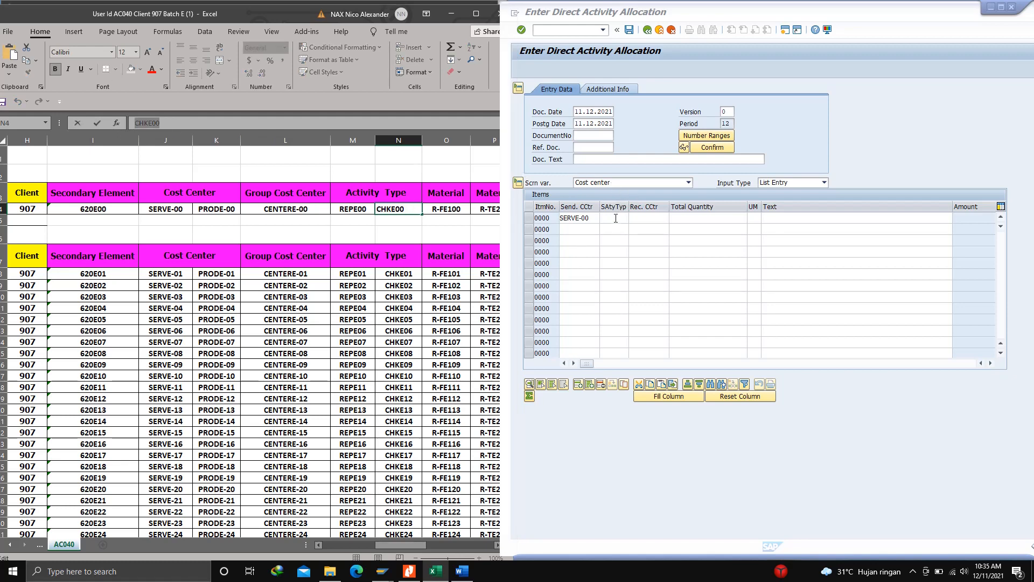
pyautogui.hotkey('ctrl', 'v')
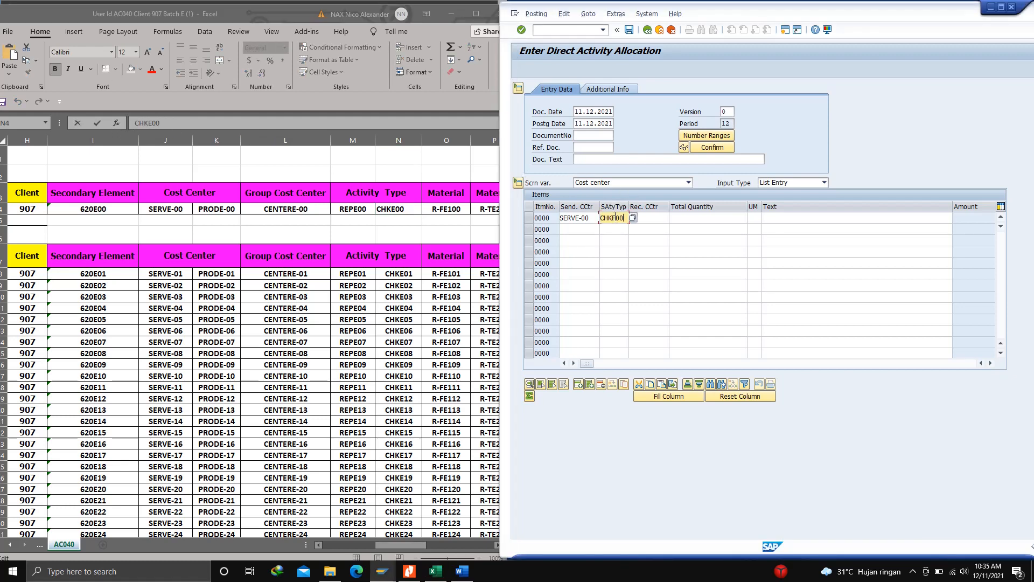
pyautogui.click(451, 13)
# Fill the first row's receiver cost center with PRODE-00 copied from the Excel list, and set its total quantity to 50
pyautogui.click(656, 219)
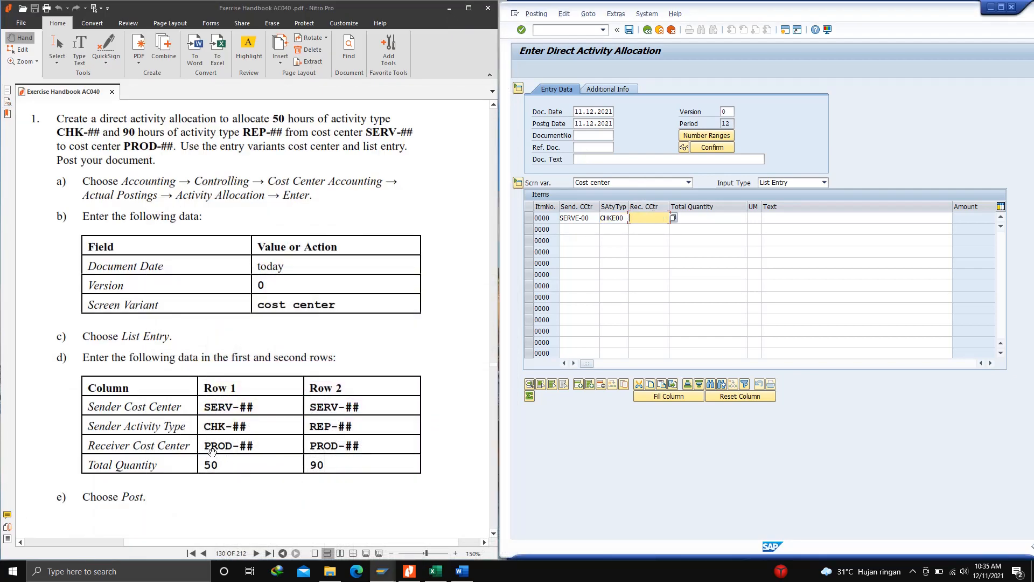
pyautogui.click(434, 572)
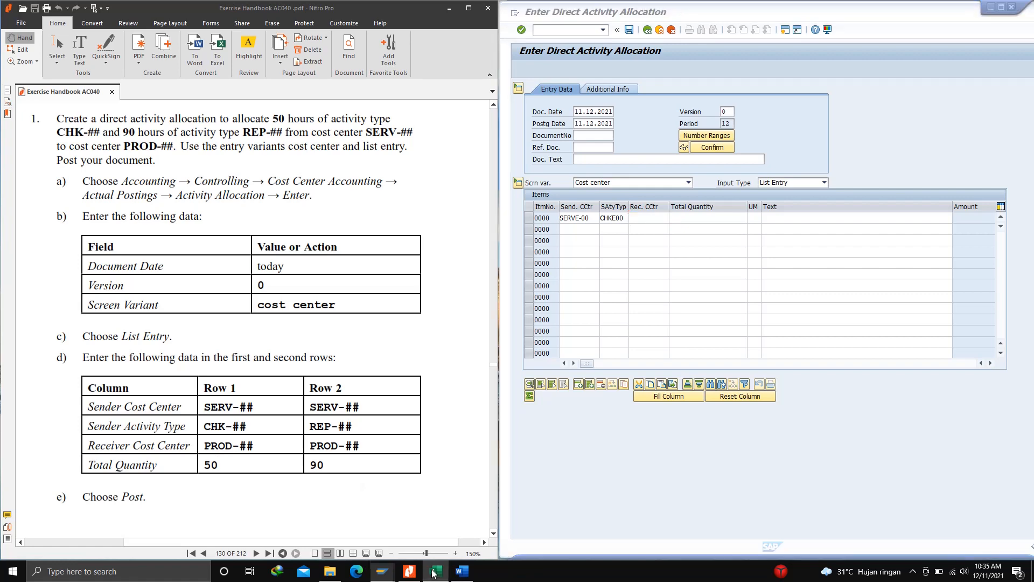
pyautogui.click(212, 209)
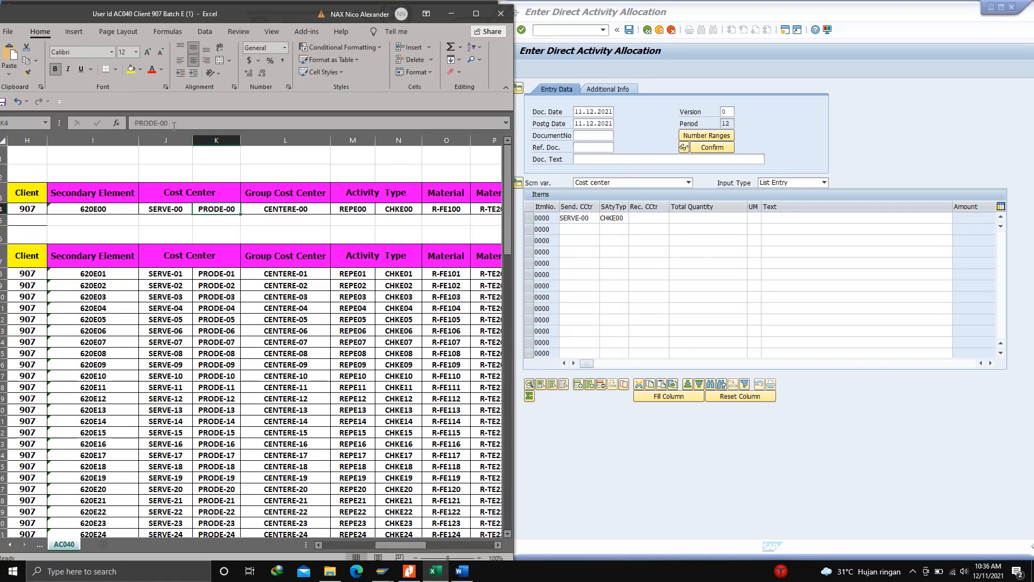
pyautogui.moveTo(174, 123); pyautogui.dragTo(107, 125)
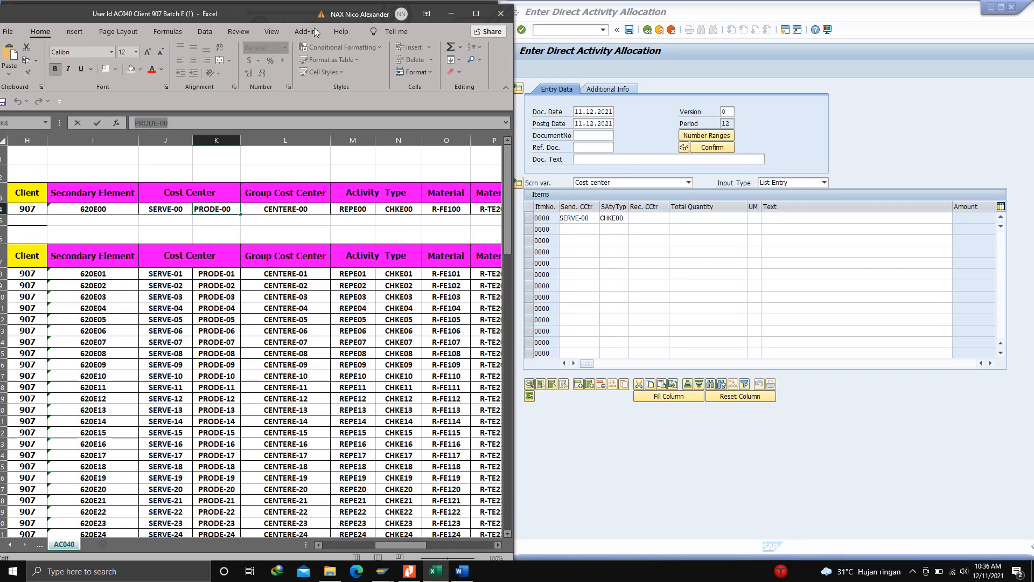
pyautogui.hotkey('ctrl', 'c')
pyautogui.click(451, 13)
pyautogui.click(649, 218)
pyautogui.hotkey('ctrl', 'v')
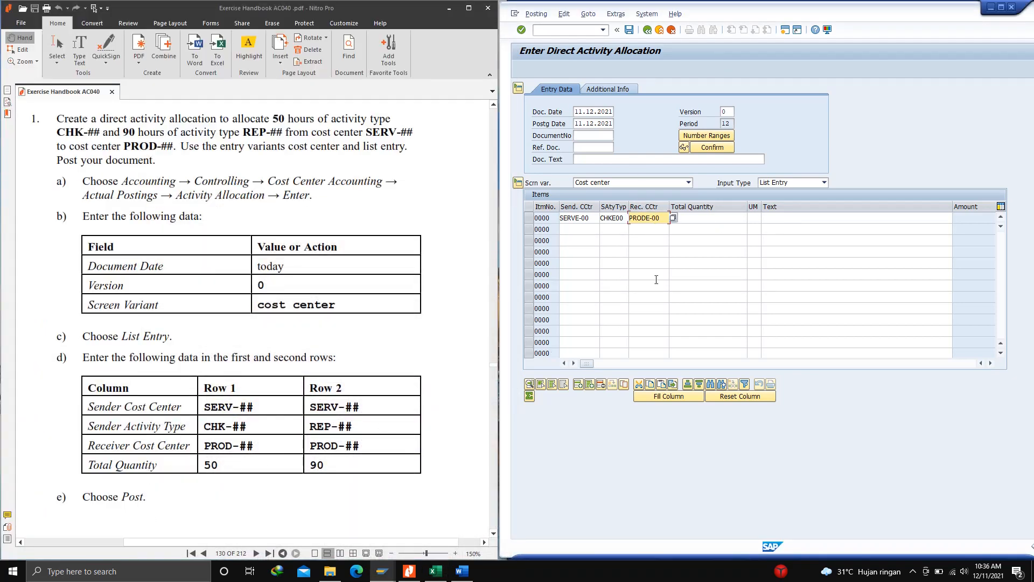
pyautogui.click(693, 218)
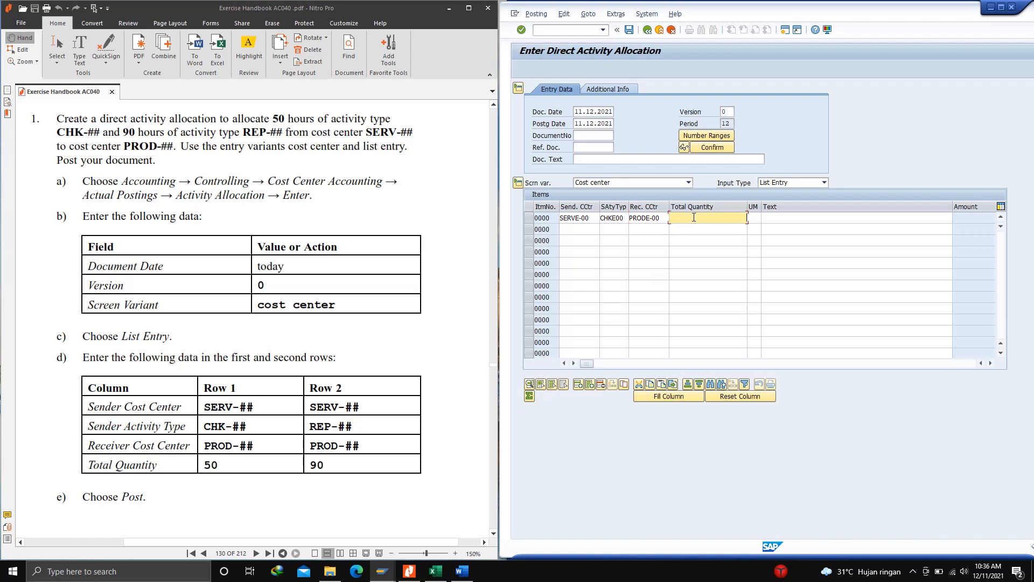
# Look through the remaining columns of the activity allocation items table and return to its first columns
pyautogui.click(990, 363)
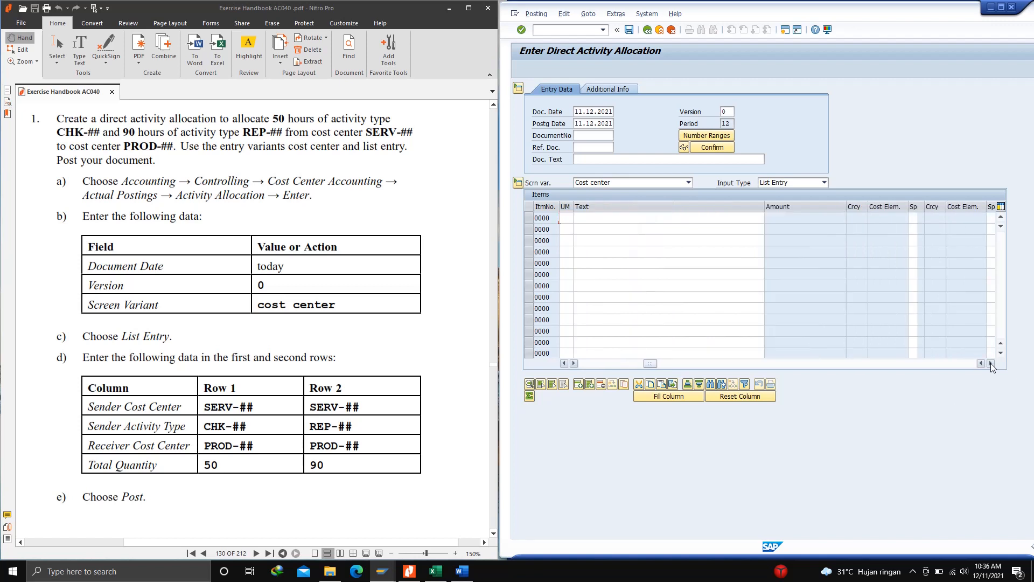
pyautogui.click(991, 363)
pyautogui.click(991, 363)
pyautogui.click(990, 363)
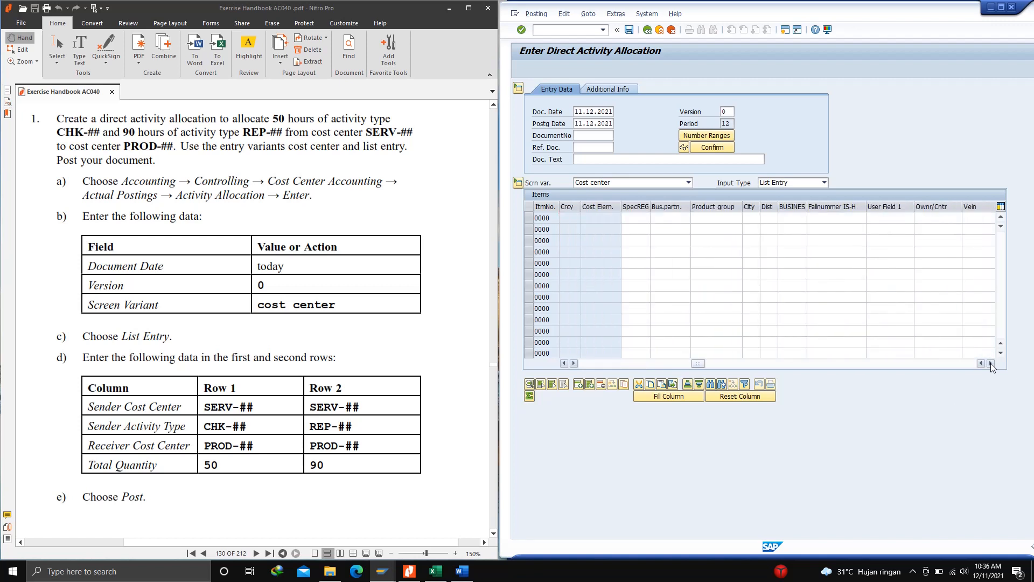
pyautogui.click(981, 363)
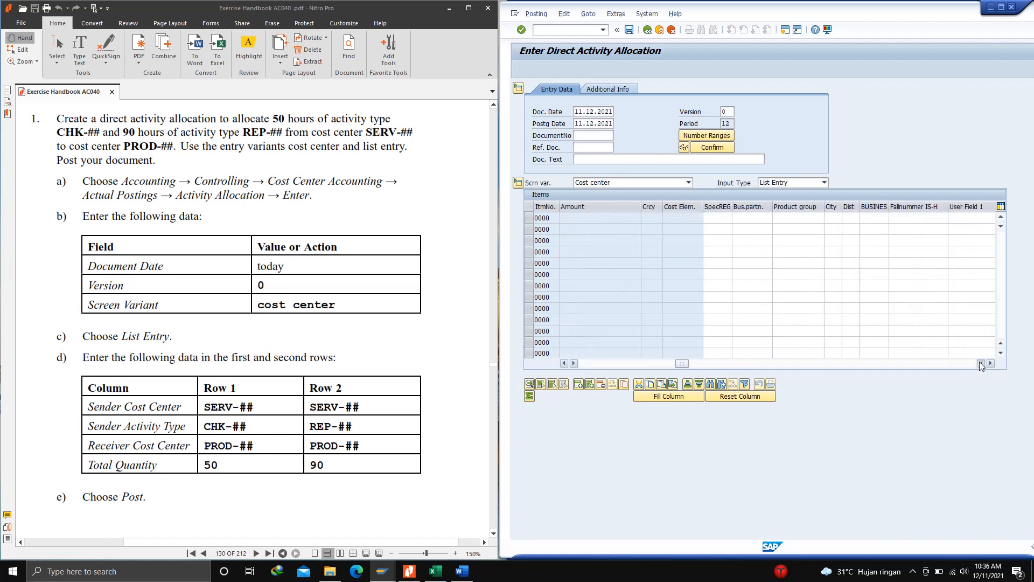
pyautogui.click(981, 363)
pyautogui.click(981, 364)
pyautogui.click(981, 364)
pyautogui.click(980, 364)
pyautogui.click(981, 364)
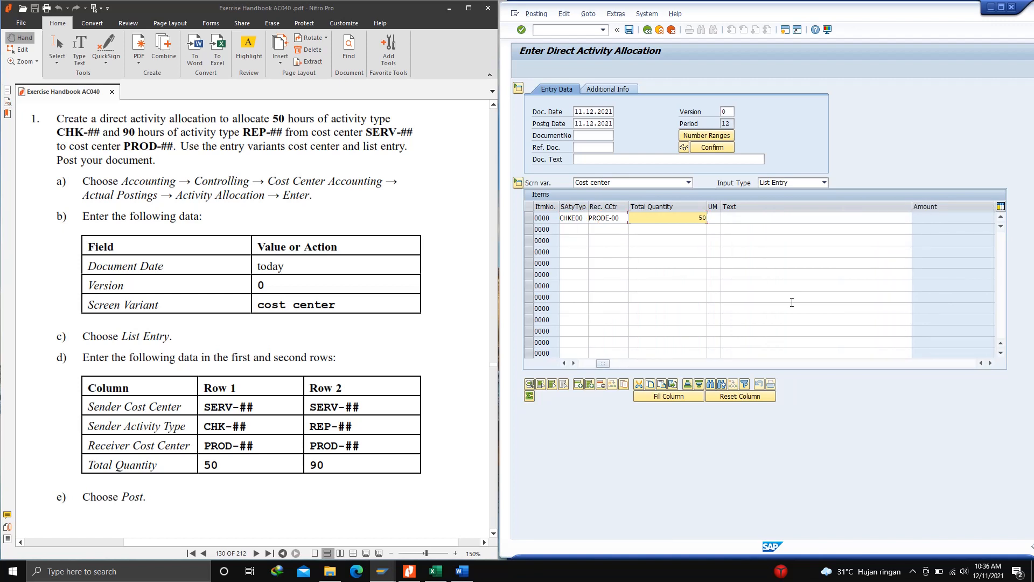
pyautogui.click(981, 363)
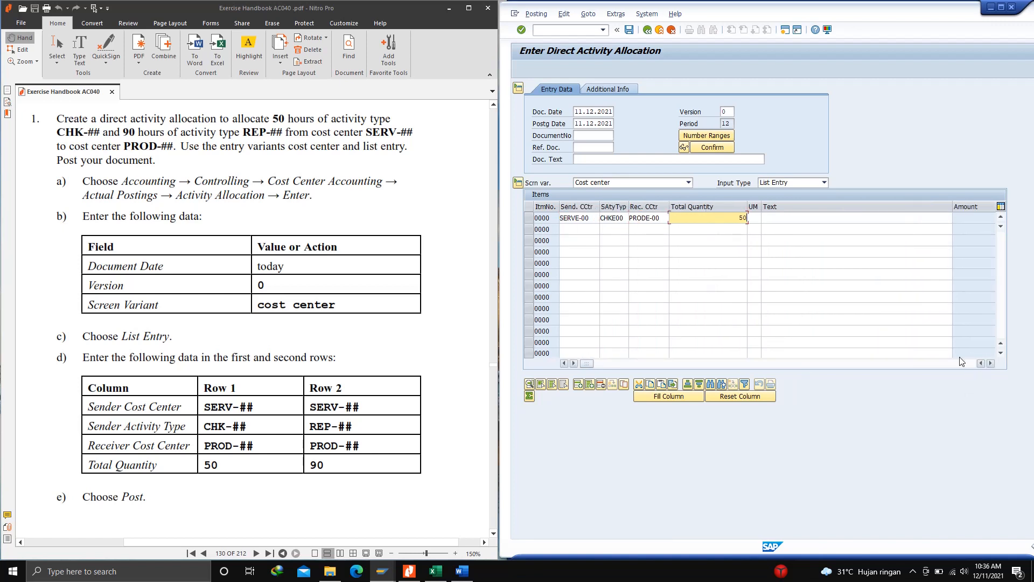
# Copy cost center SERVE-00 from the Excel list into the second item row as sender cost center
pyautogui.click(570, 230)
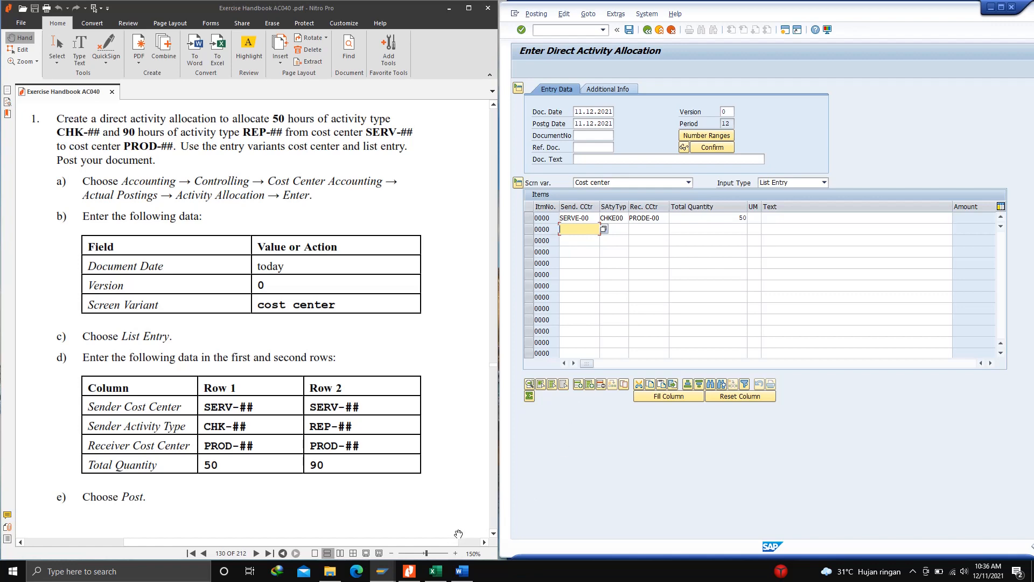
pyautogui.click(435, 571)
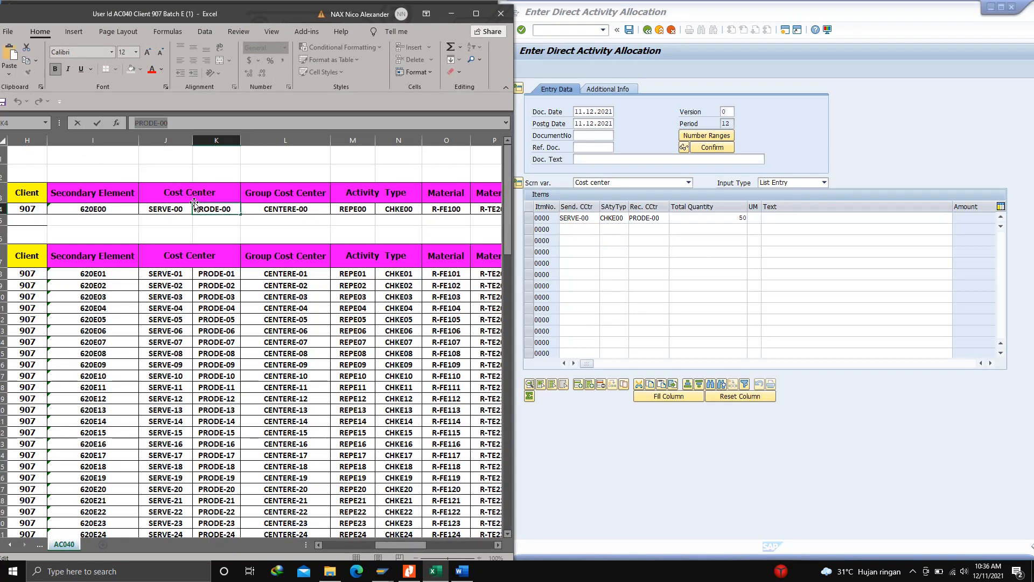
pyautogui.click(168, 208)
pyautogui.click(172, 123)
pyautogui.moveTo(172, 123); pyautogui.dragTo(132, 123)
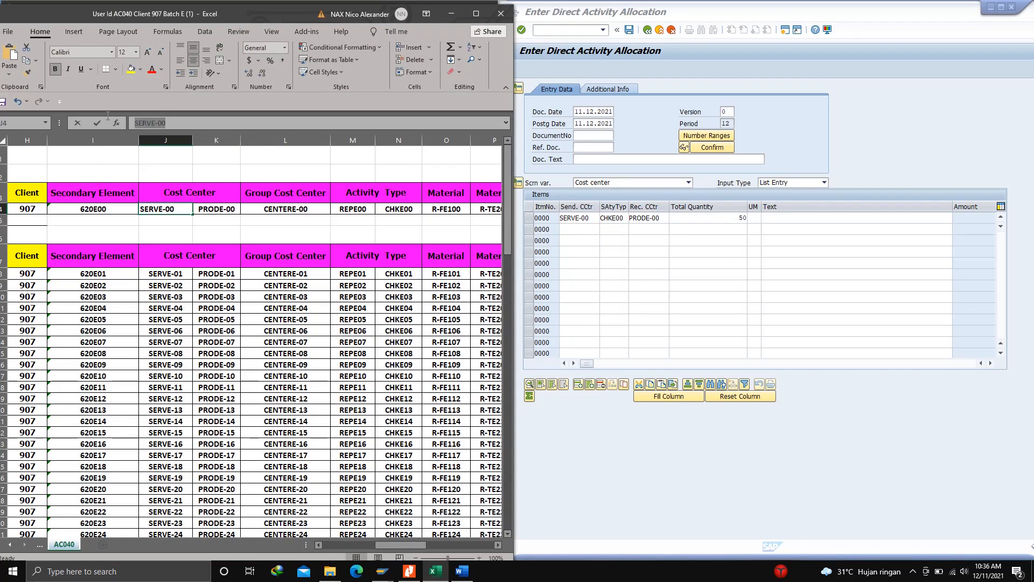
pyautogui.click(580, 226)
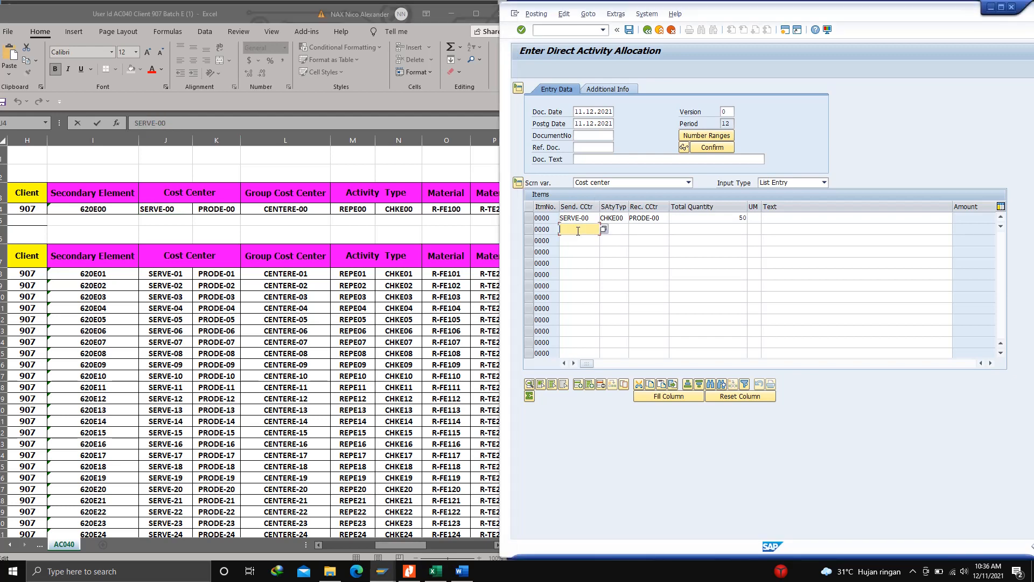
pyautogui.hotkey('ctrl', 'v')
# Copy activity type REPE00 from the Excel list into the second item row as sender activity type
pyautogui.click(623, 234)
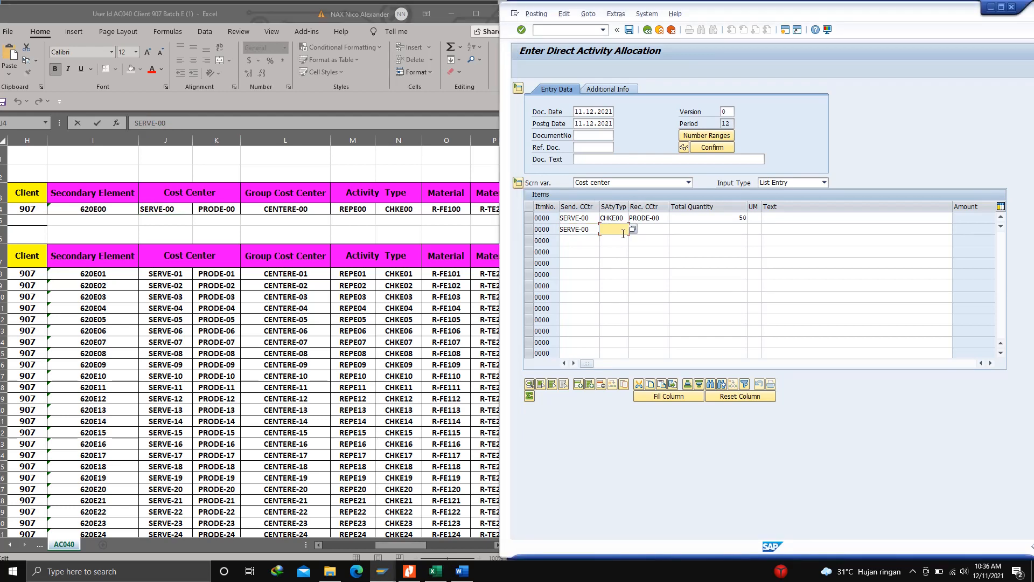
pyautogui.click(447, 17)
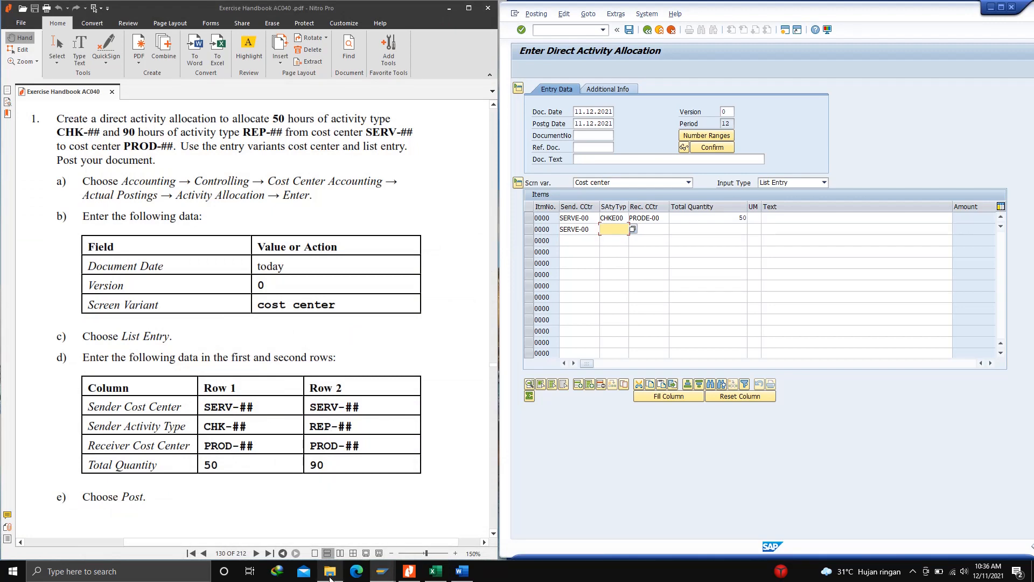
pyautogui.click(436, 571)
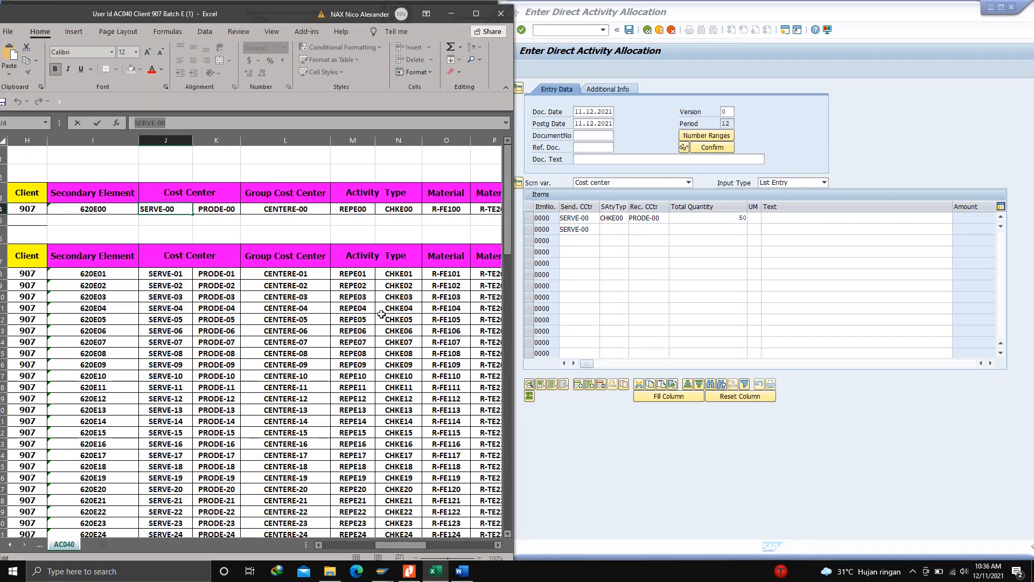
pyautogui.click(353, 210)
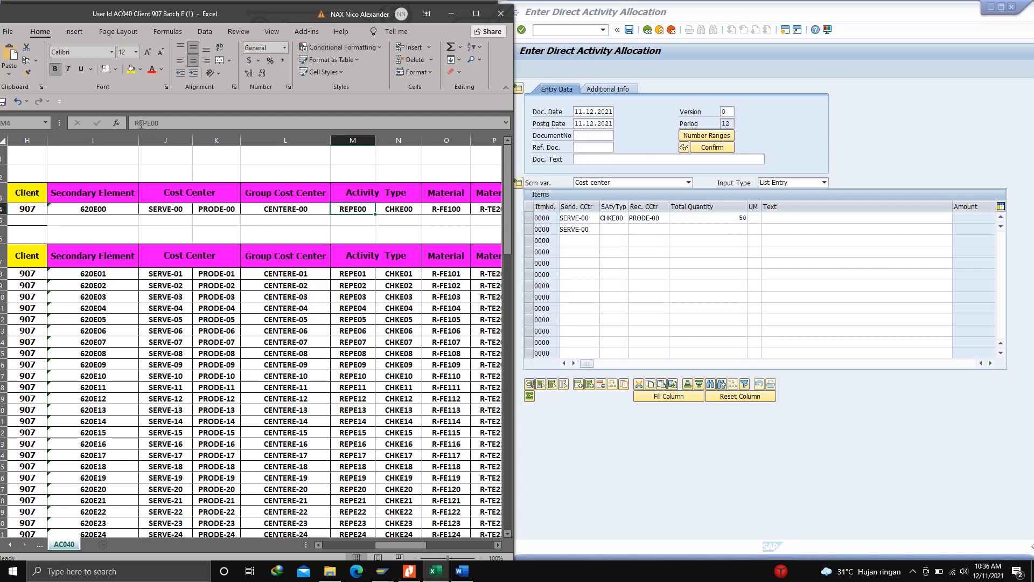
pyautogui.doubleClick(169, 123)
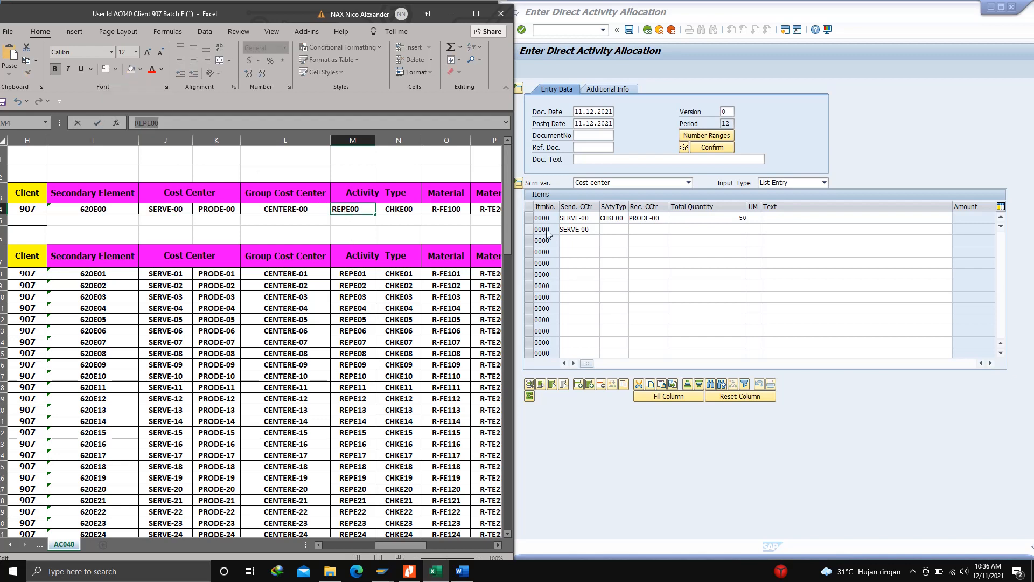
pyautogui.click(613, 229)
pyautogui.hotkey('ctrl', 'v')
# Fill the second row's receiver cost center with PRODE-00 copied from the Excel list, and set its total quantity to 90
pyautogui.click(657, 230)
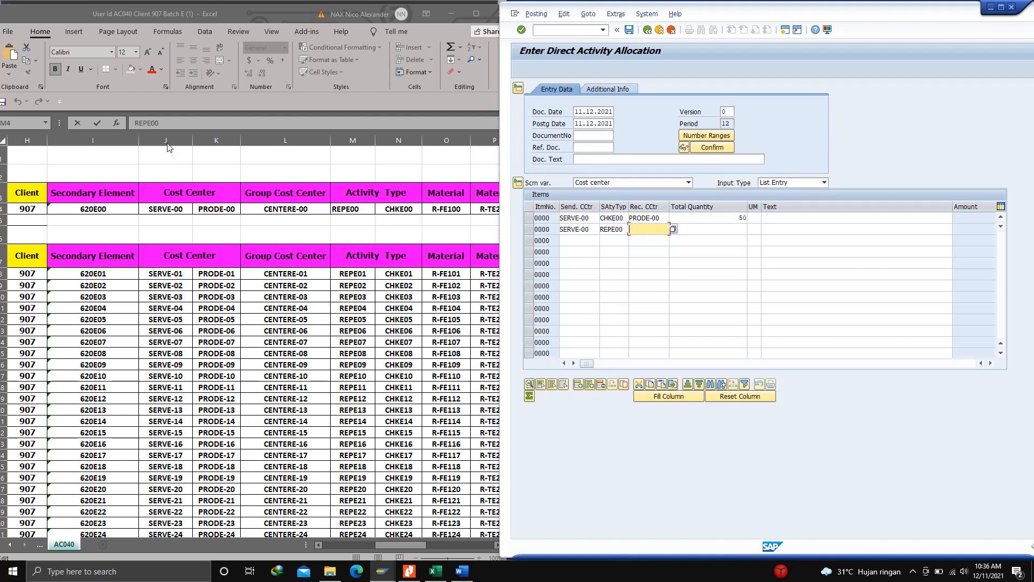
pyautogui.hotkey('alt', 'Tab')
pyautogui.click(231, 210)
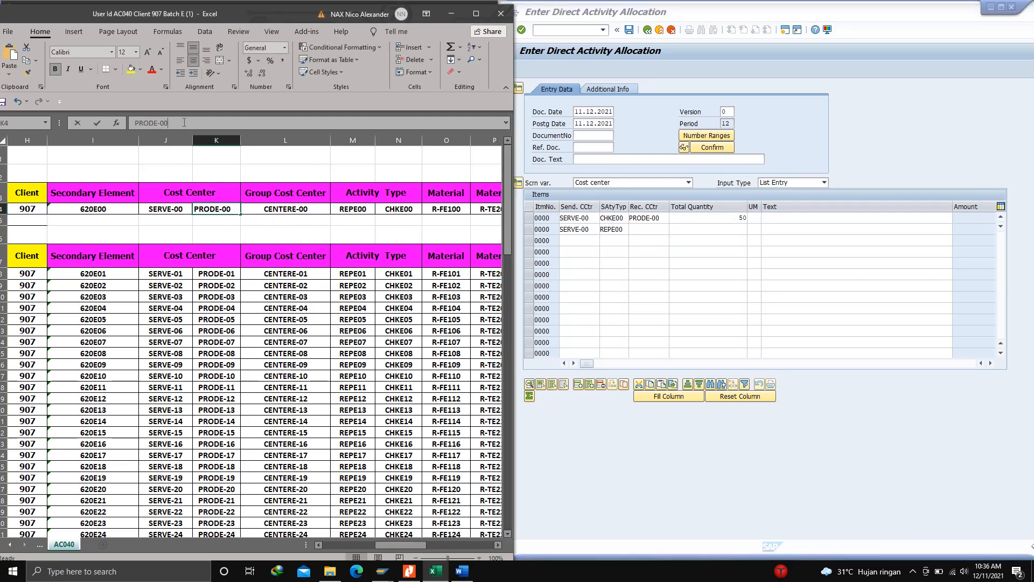
pyautogui.click(451, 14)
pyautogui.hotkey('ctrl', 'v')
pyautogui.click(707, 230)
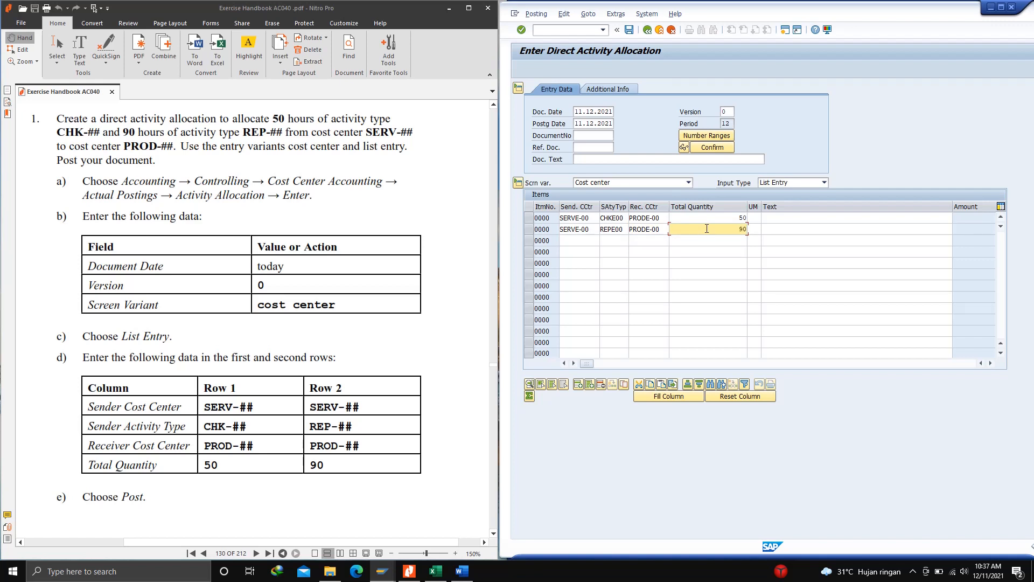
# Validate the two item rows and post the direct activity allocation document
pyautogui.press('Return')
pyautogui.scroll(2, 599, 251)
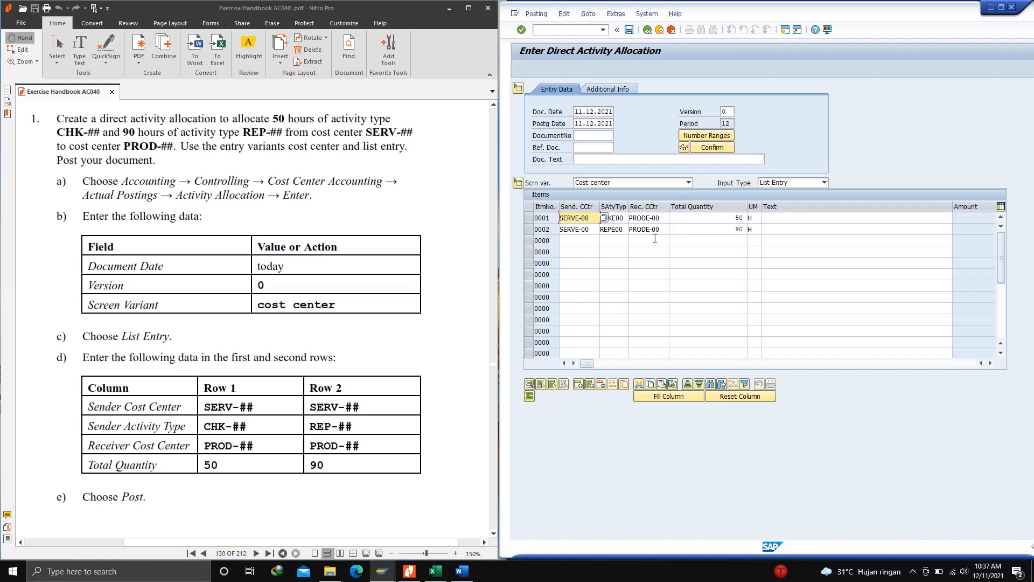
pyautogui.scroll(-3, 261, 263)
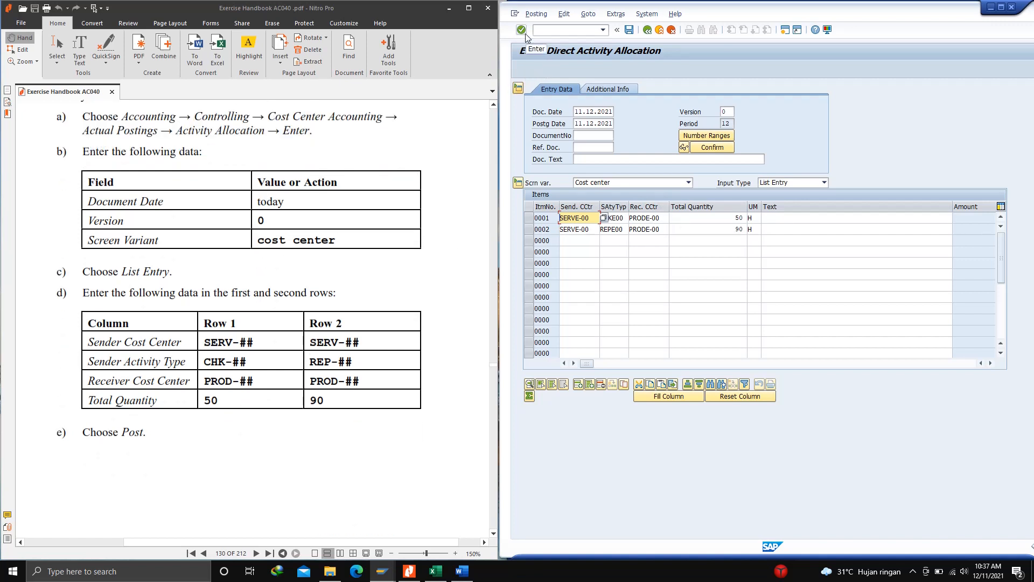
pyautogui.click(629, 30)
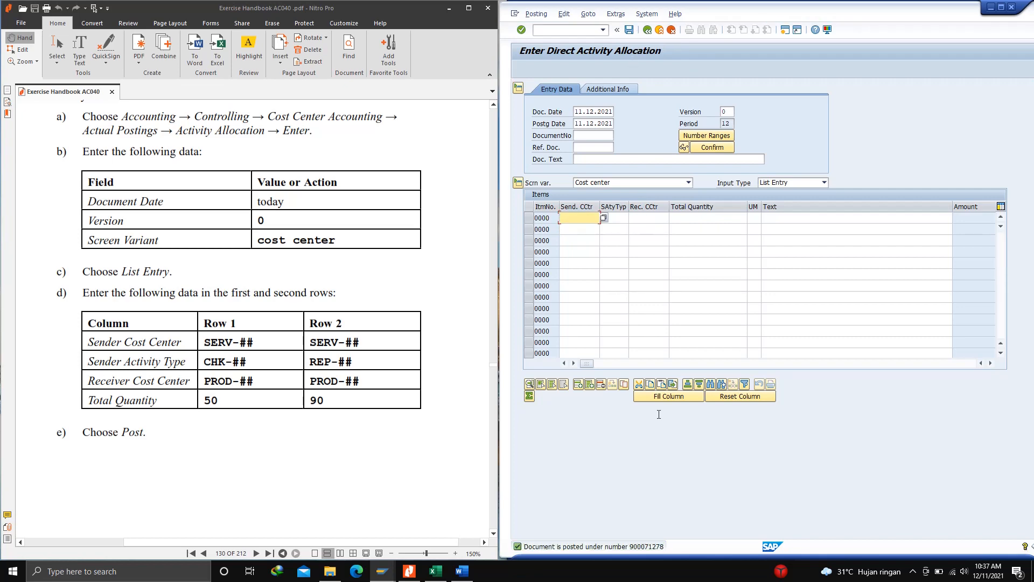
# Read the handbook's instructions for the Cost Centers: Actual/Plan/Variance report and preview the Task 3 time sheet exercise
pyautogui.scroll(-10, 295, 386)
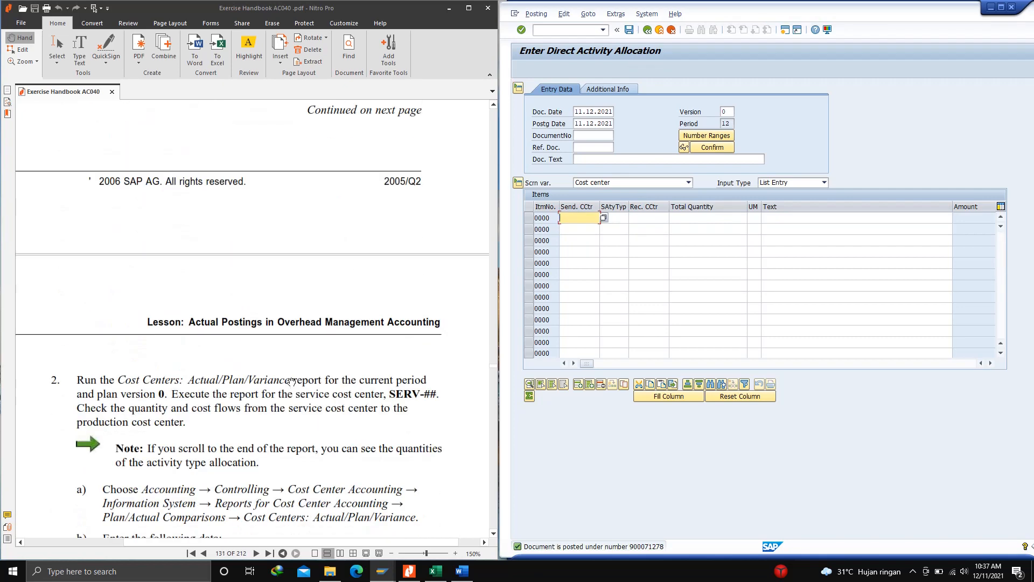
pyautogui.scroll(-10, 292, 381)
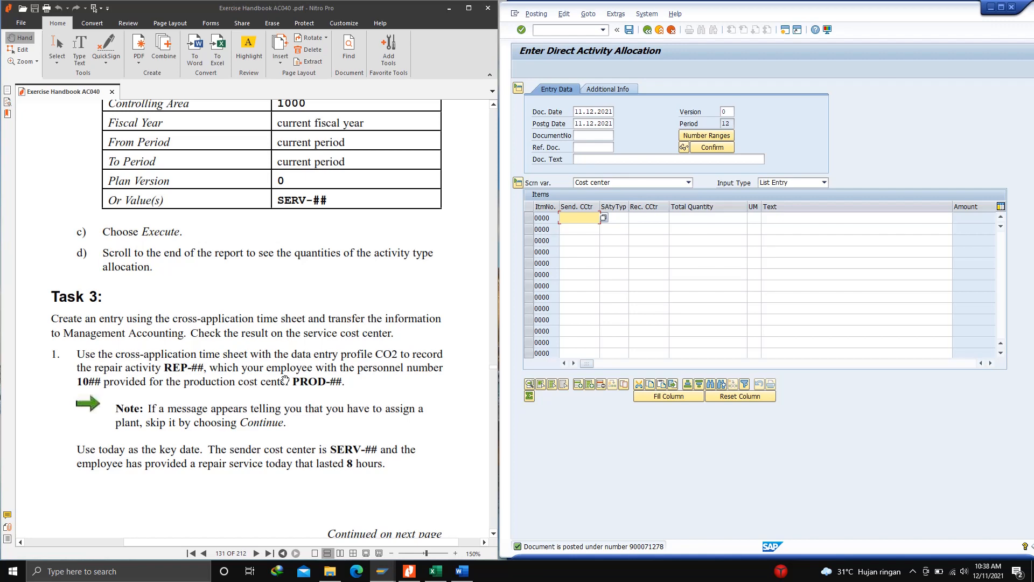
pyautogui.scroll(-6, 285, 380)
pyautogui.scroll(9, 282, 372)
pyautogui.scroll(-10, 280, 377)
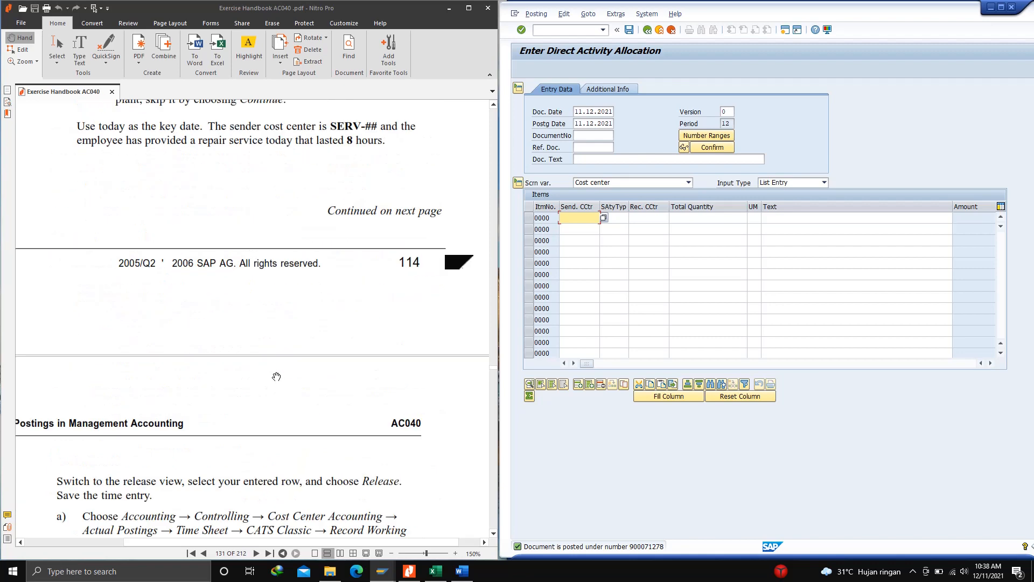
pyautogui.scroll(-10, 277, 376)
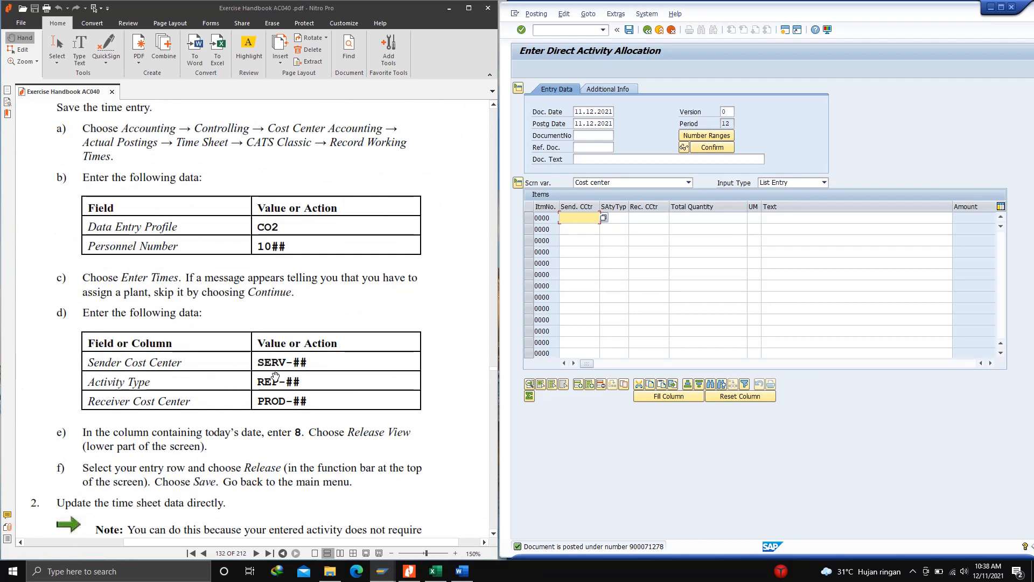
pyautogui.scroll(15, 275, 376)
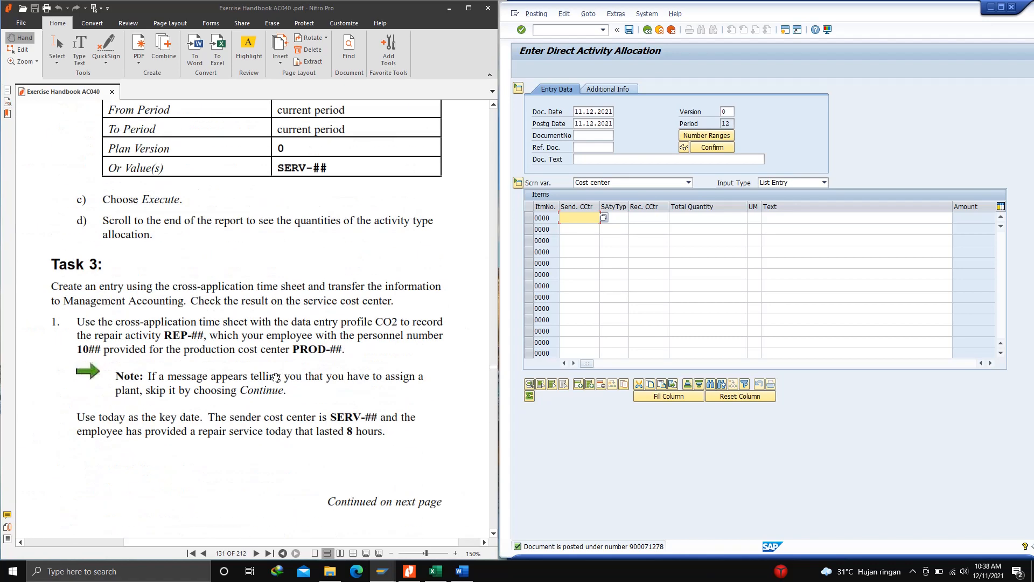
pyautogui.scroll(5, 275, 376)
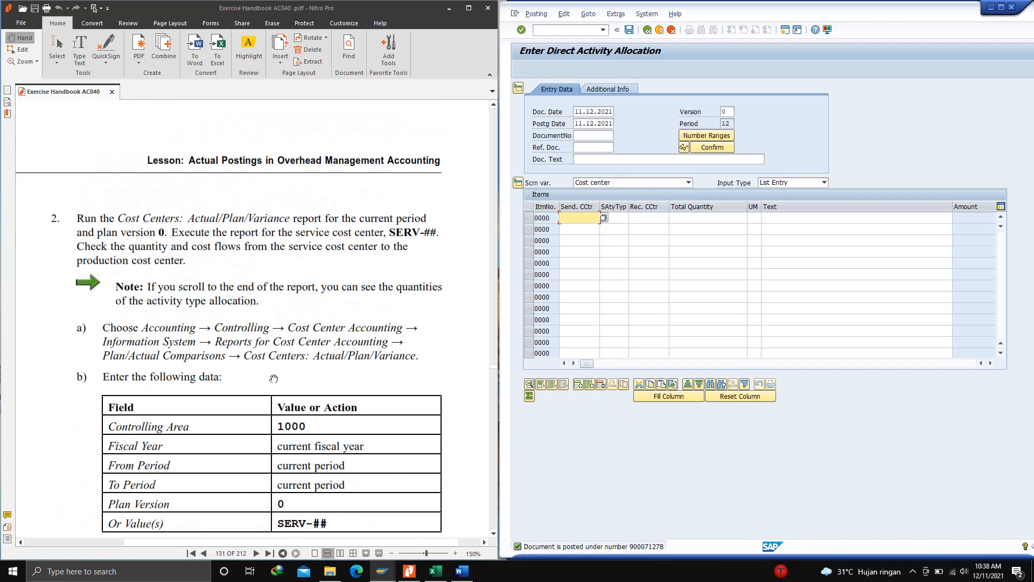
pyautogui.scroll(-2, 274, 378)
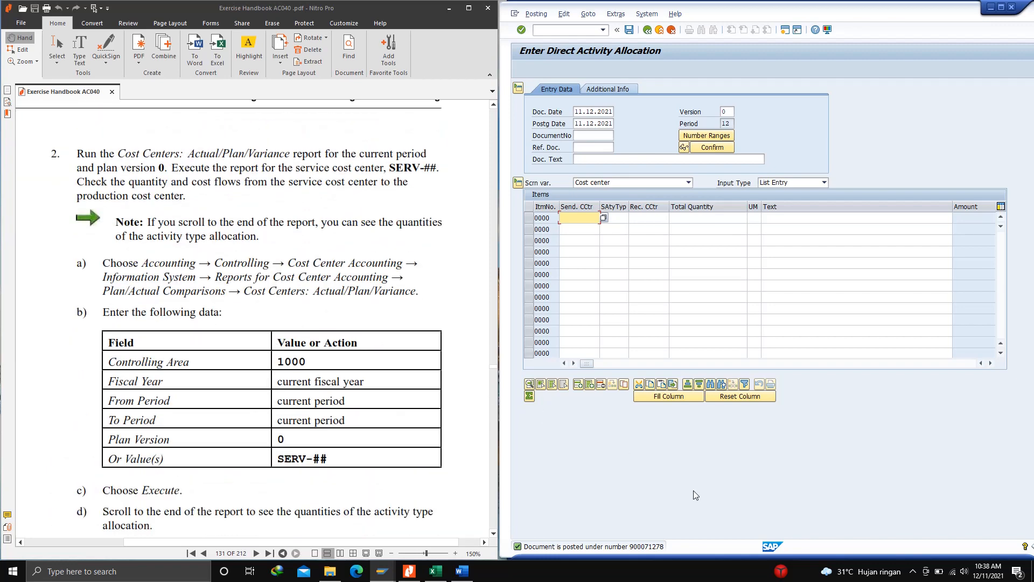
# Leave the allocation entry and open the Plan/Actual Comparisons report S_ALR_87013611 in the Cost Center Accounting information system
pyautogui.click(579, 31)
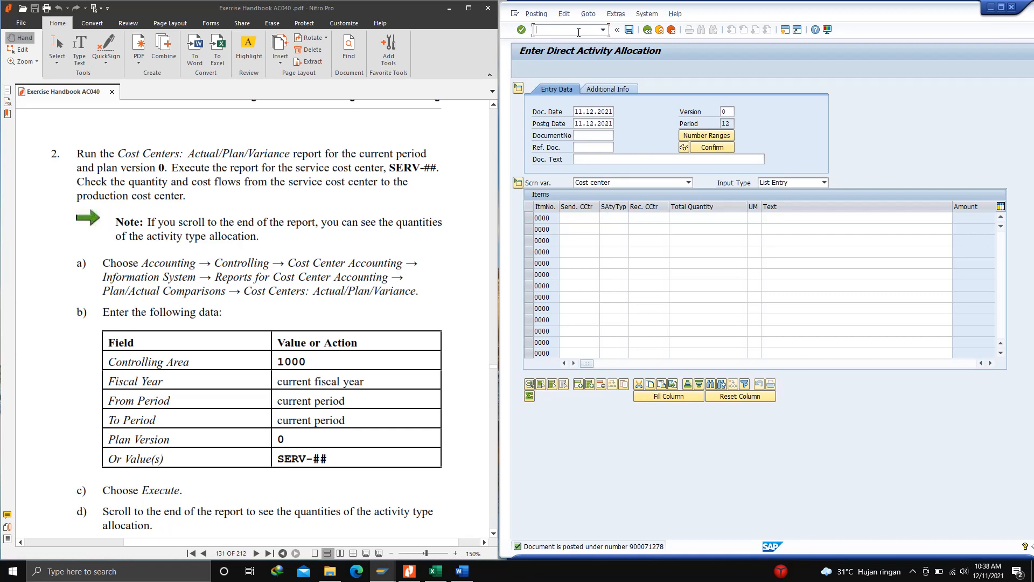
pyautogui.press('Return')
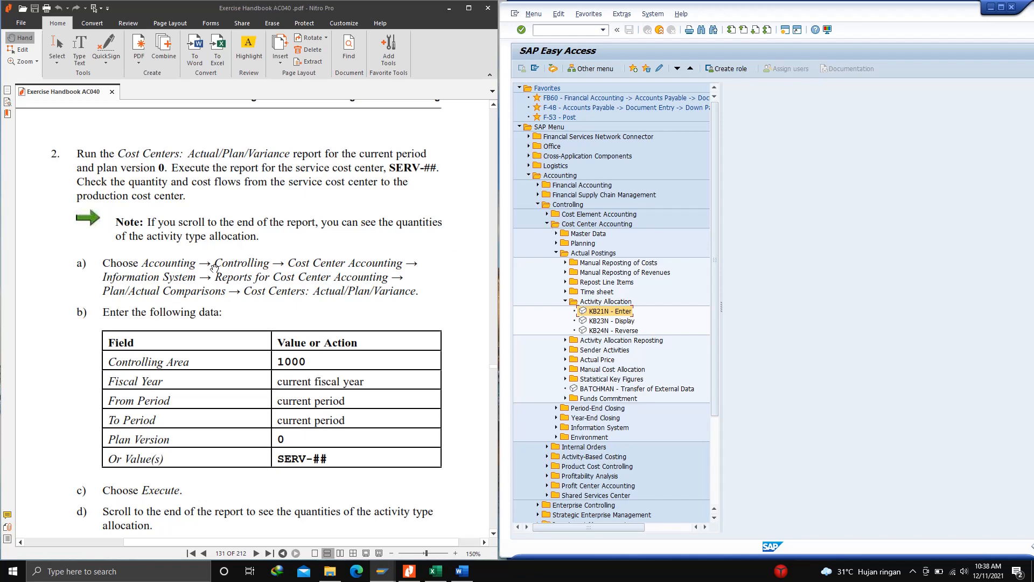
pyautogui.click(558, 252)
pyautogui.click(557, 282)
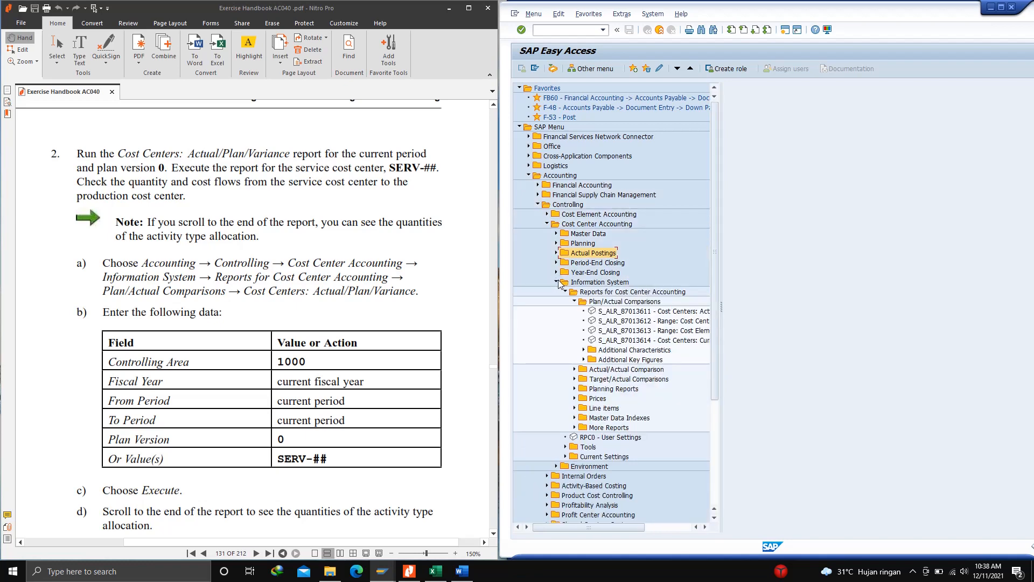
pyautogui.doubleClick(629, 312)
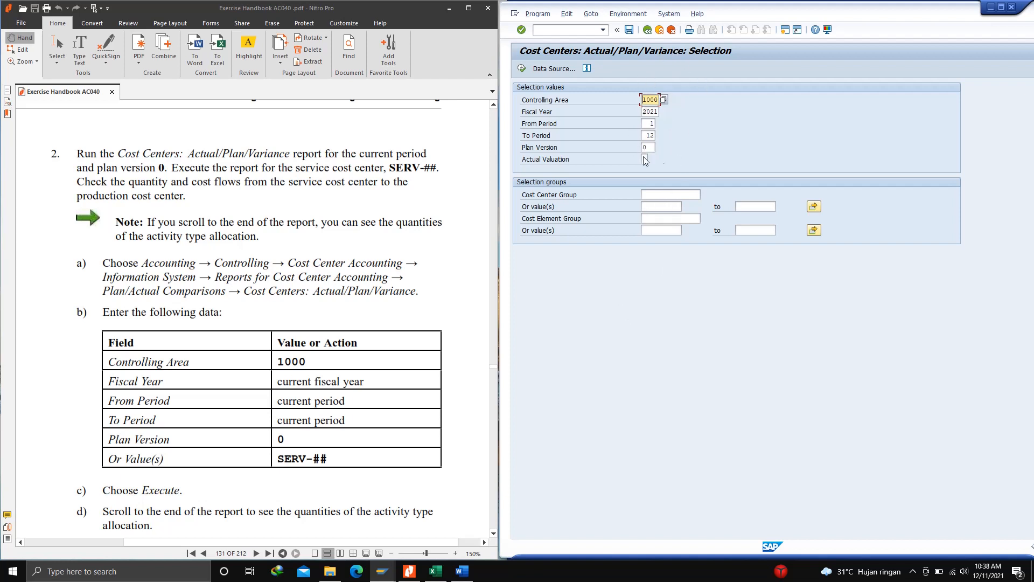
# Run the Cost Centers: Actual/Plan/Variance report for cost center SERVE-00
pyautogui.click(654, 209)
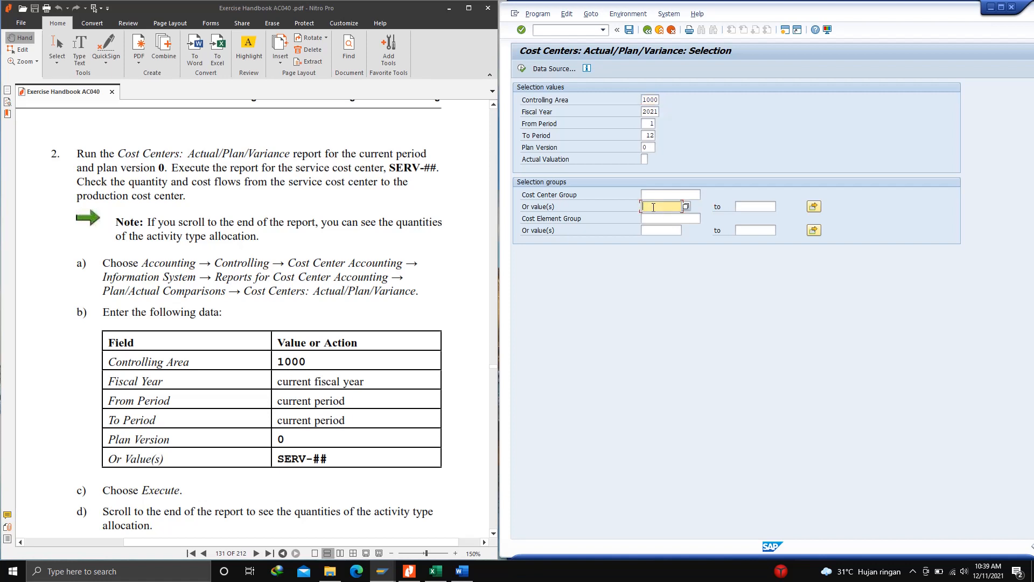
pyautogui.write('SER')
pyautogui.click(677, 216)
pyautogui.click(521, 69)
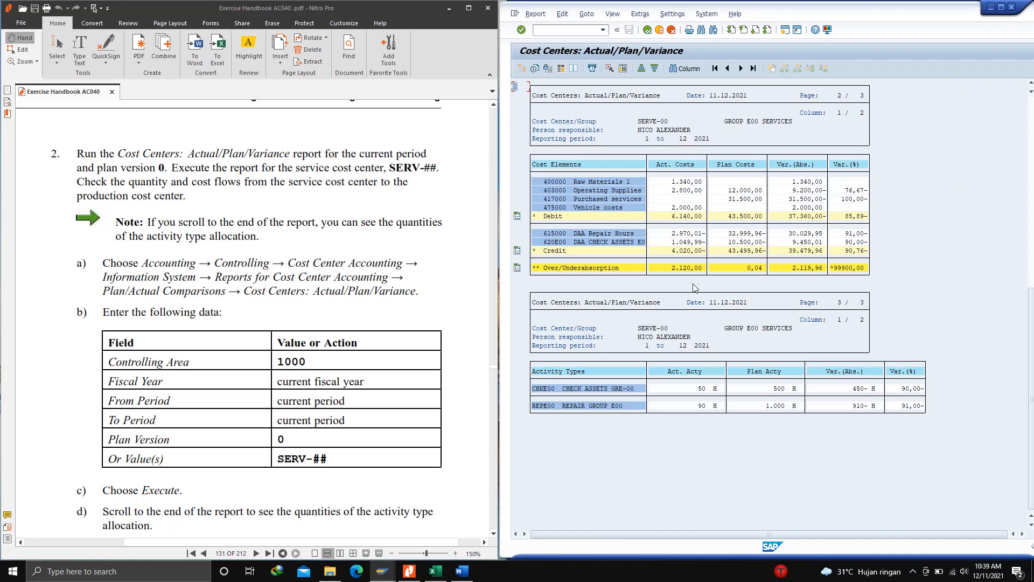
# Compare the report's actual activity quantities for CHKE00 and REPE00 with the quantities in the handbook's allocation table
pyautogui.scroll(-2, 231, 367)
pyautogui.scroll(1, 228, 365)
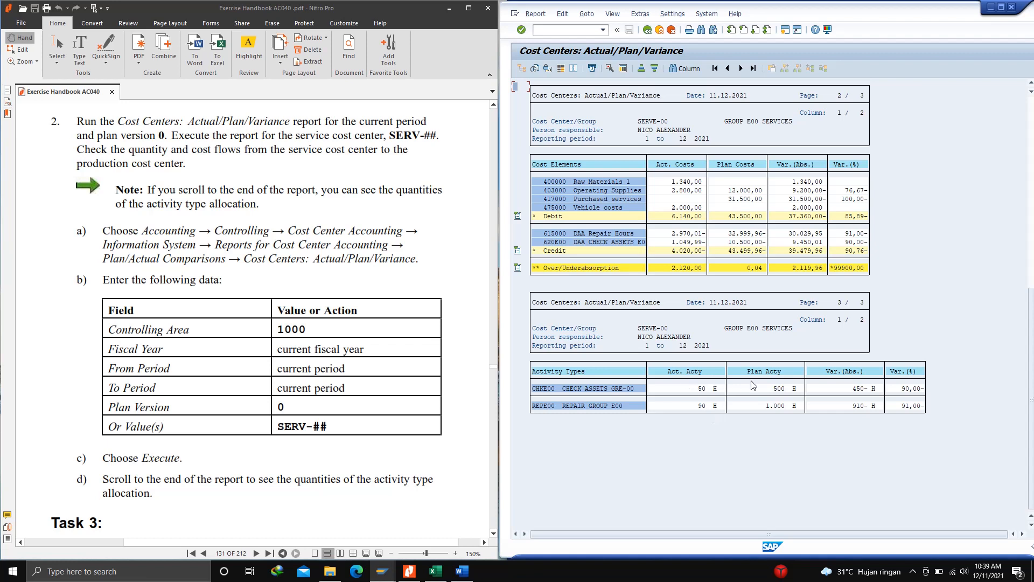
pyautogui.click(701, 388)
pyautogui.click(701, 405)
pyautogui.scroll(3, 280, 301)
pyautogui.scroll(6, 280, 301)
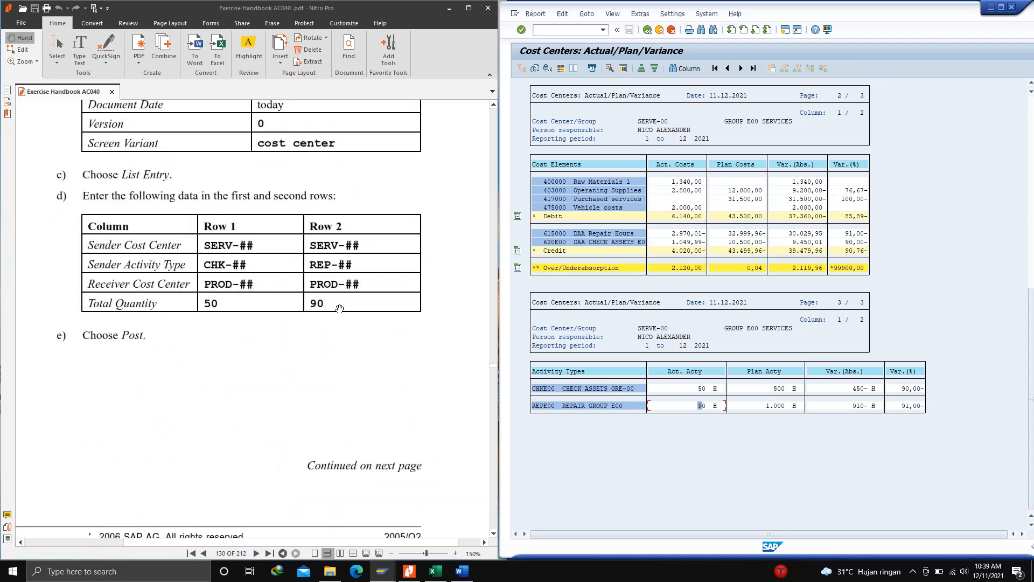
pyautogui.scroll(-5, 310, 401)
pyautogui.scroll(-1, 310, 401)
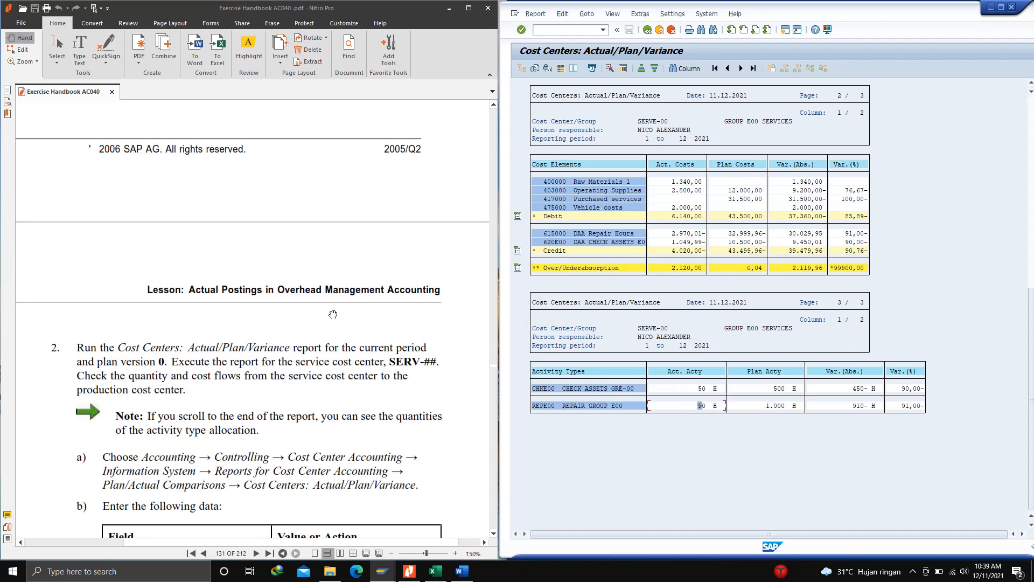
pyautogui.scroll(-4, 335, 318)
pyautogui.scroll(1, 335, 318)
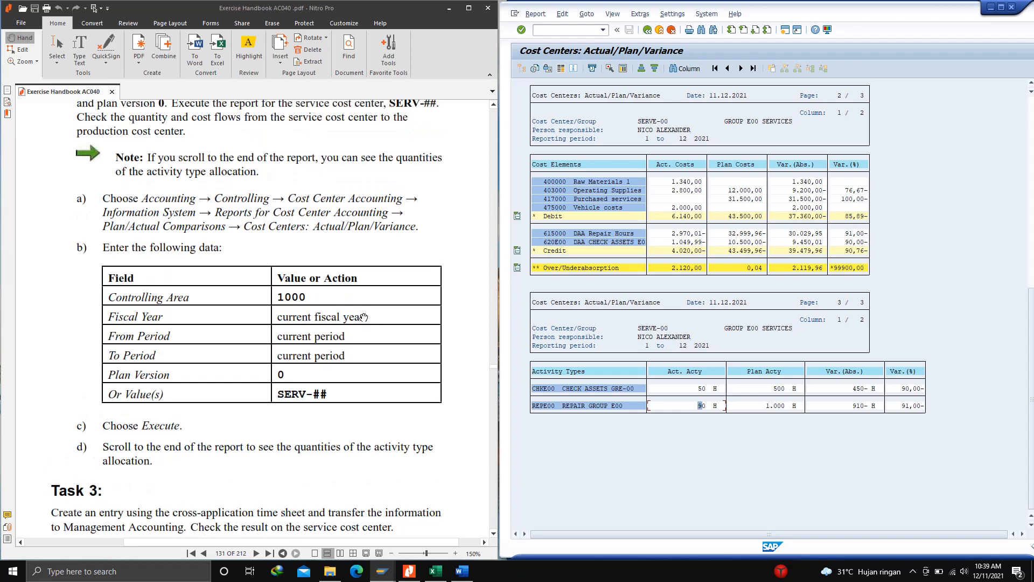
# Maximize the SAP report and paste a screenshot of it onto a new page after the existing screenshots in the Word document
pyautogui.click(1002, 7)
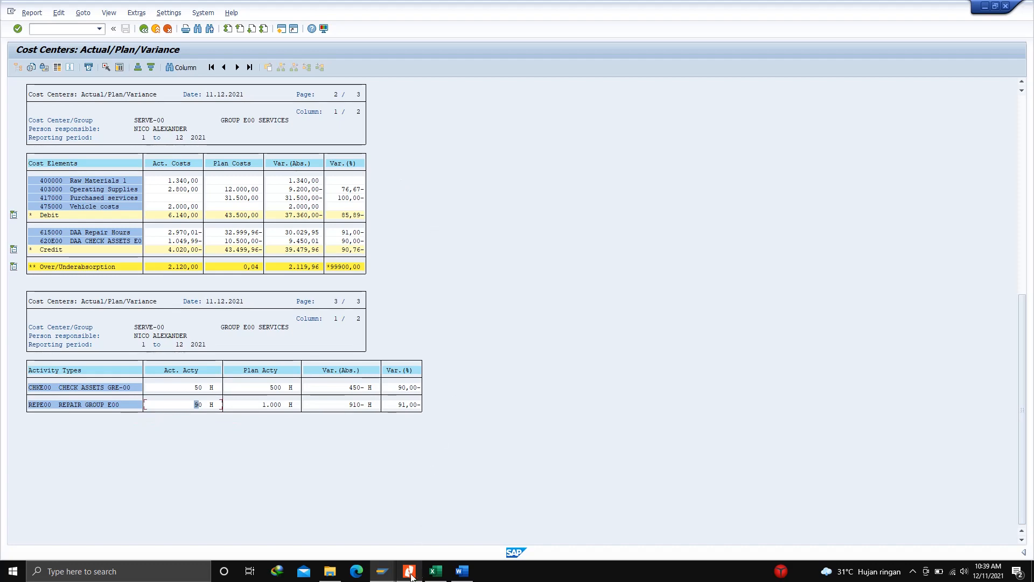
pyautogui.click(463, 571)
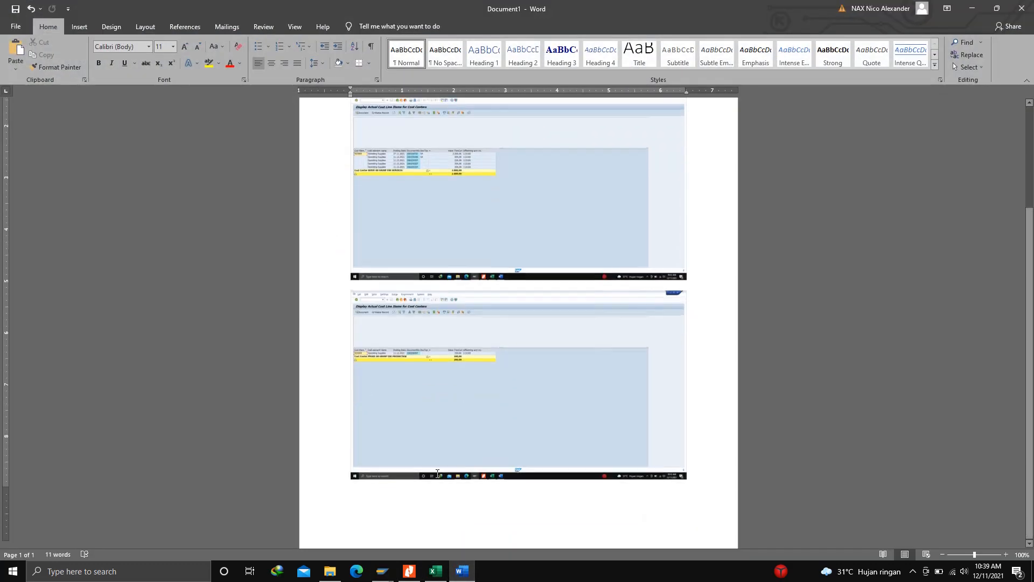
pyautogui.scroll(-1, 437, 474)
pyautogui.doubleClick(357, 485)
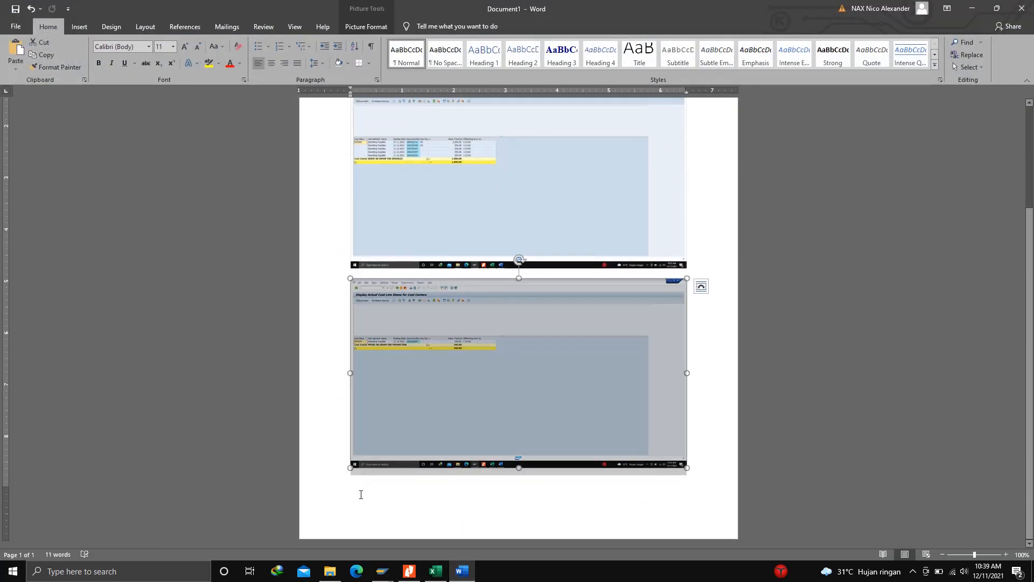
pyautogui.doubleClick(359, 493)
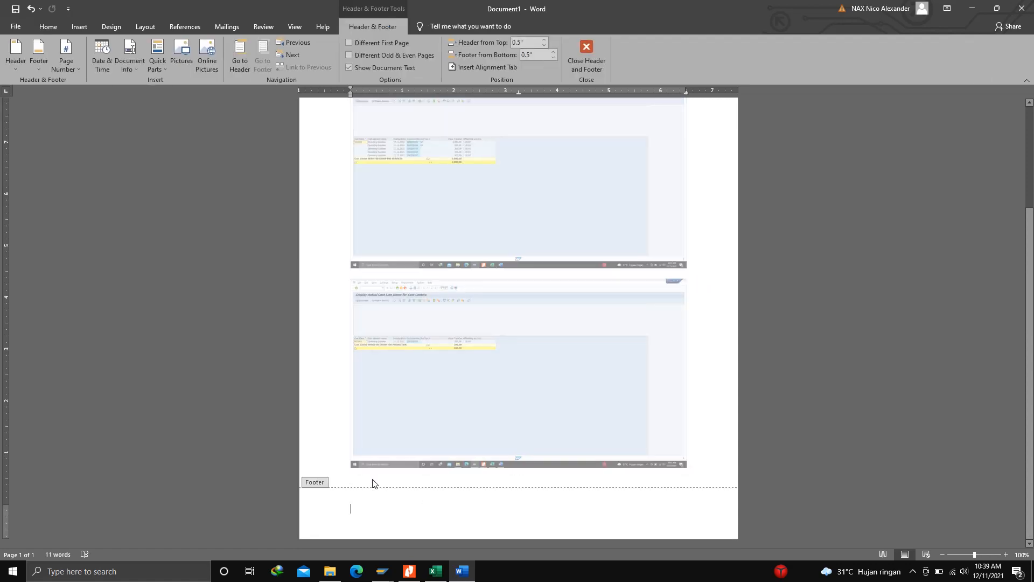
pyautogui.doubleClick(375, 481)
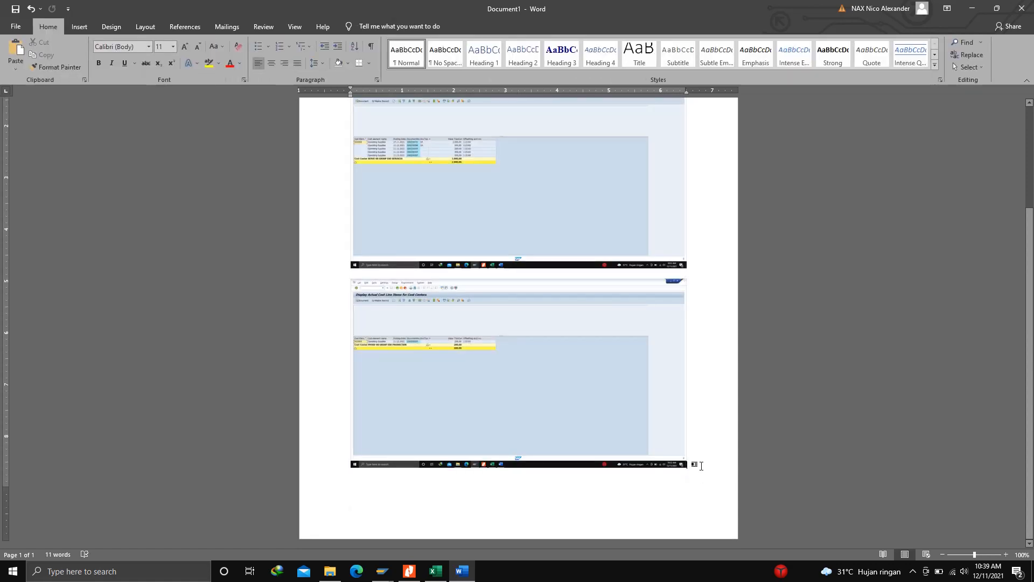
pyautogui.hotkey('ctrl', 'Return')
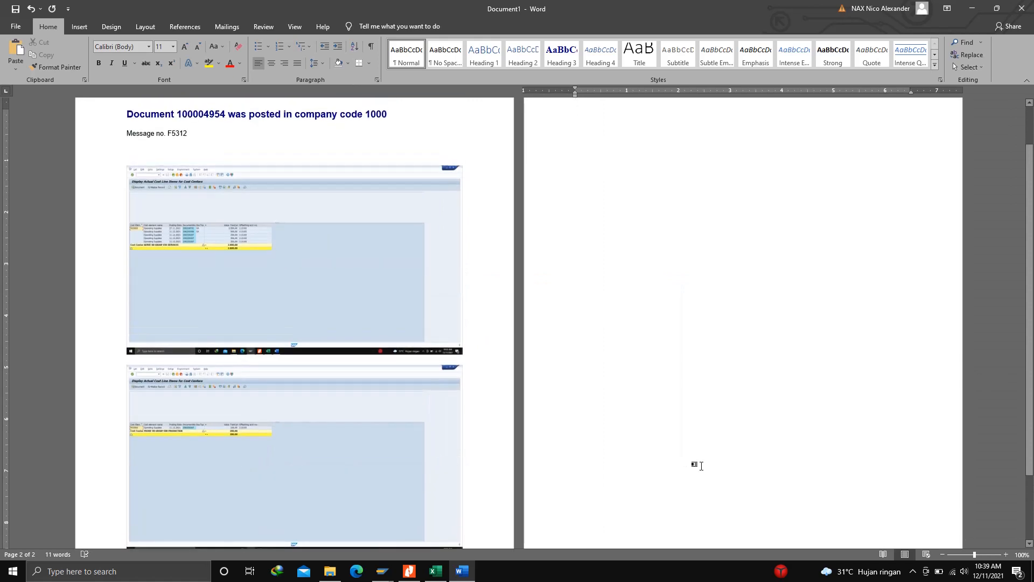
pyautogui.hotkey('ctrl', 'v')
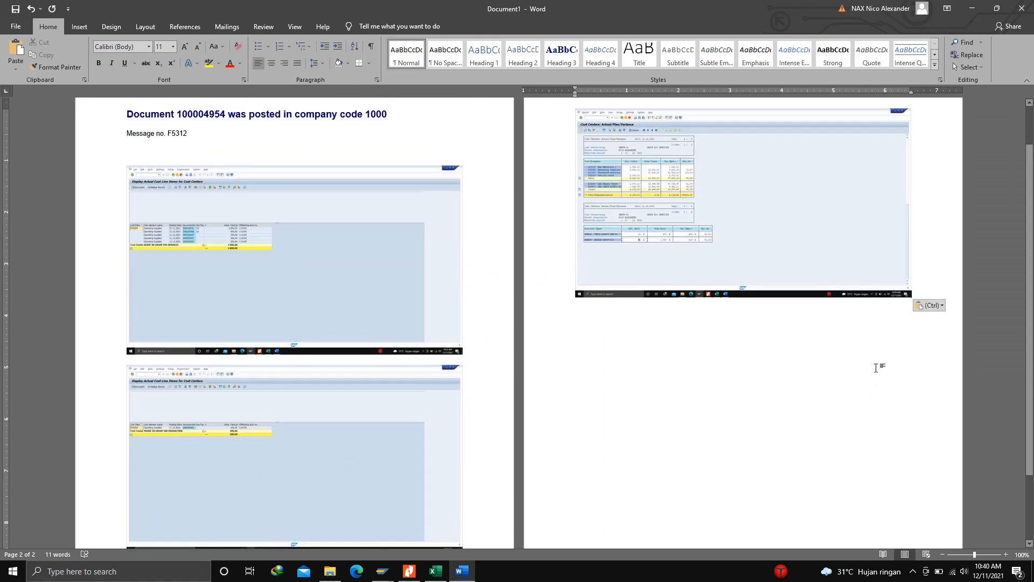
pyautogui.click(592, 321)
# Return from Word to the SAP report, restore its window beside the handbook, and read the Task 3 time sheet instructions
pyautogui.click(971, 8)
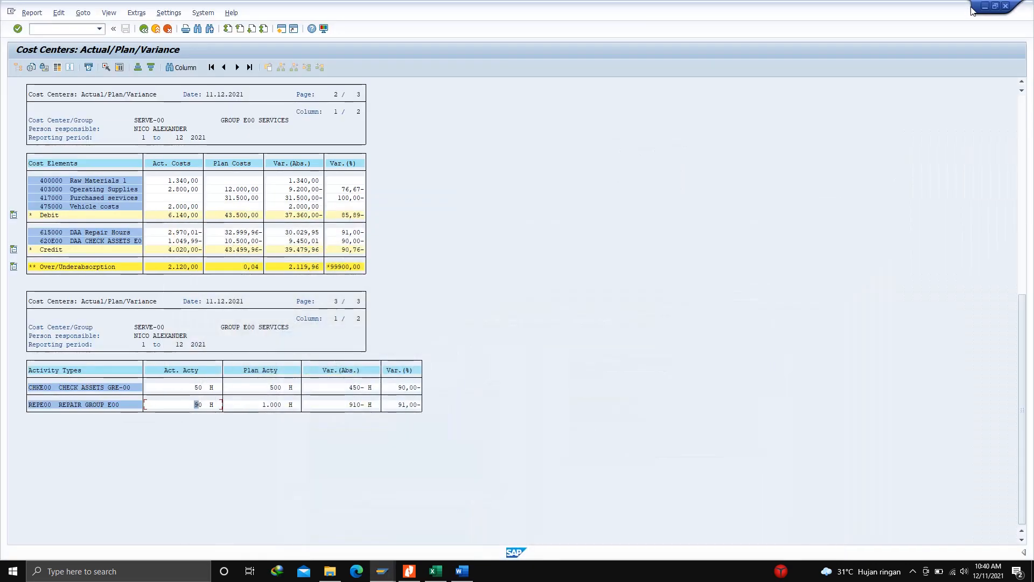
pyautogui.click(994, 7)
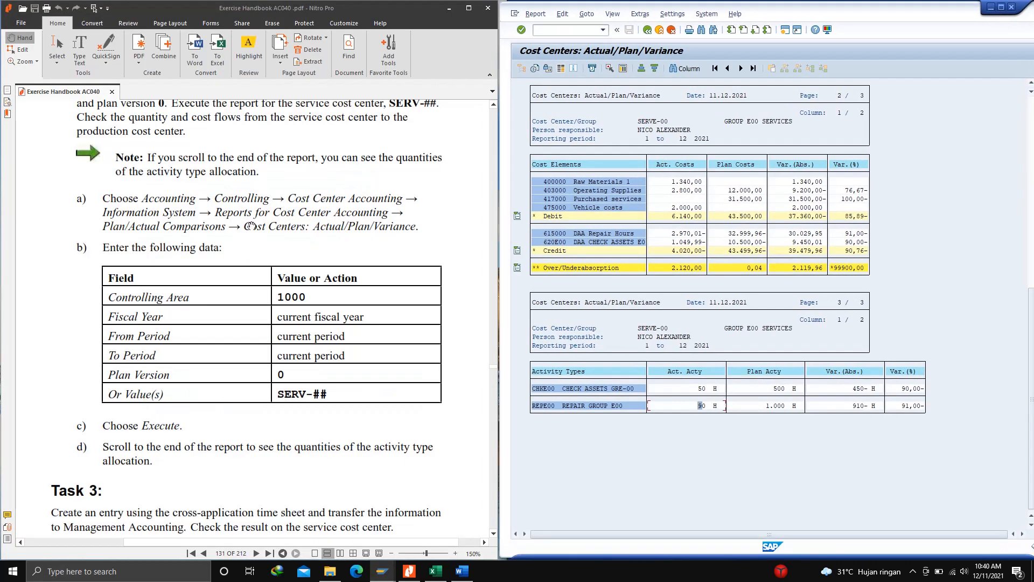
pyautogui.scroll(-8, 183, 258)
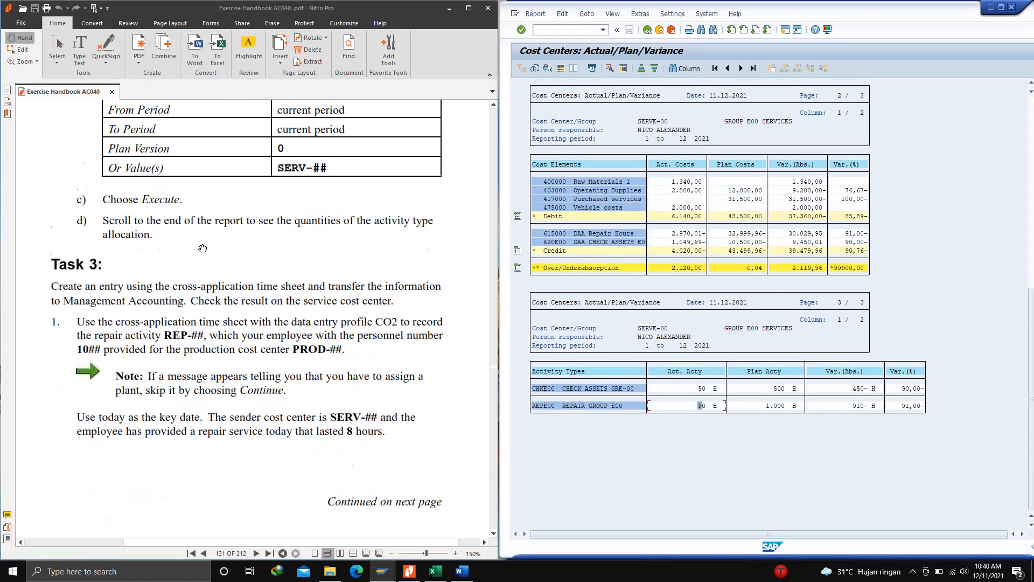
pyautogui.scroll(-1, 203, 249)
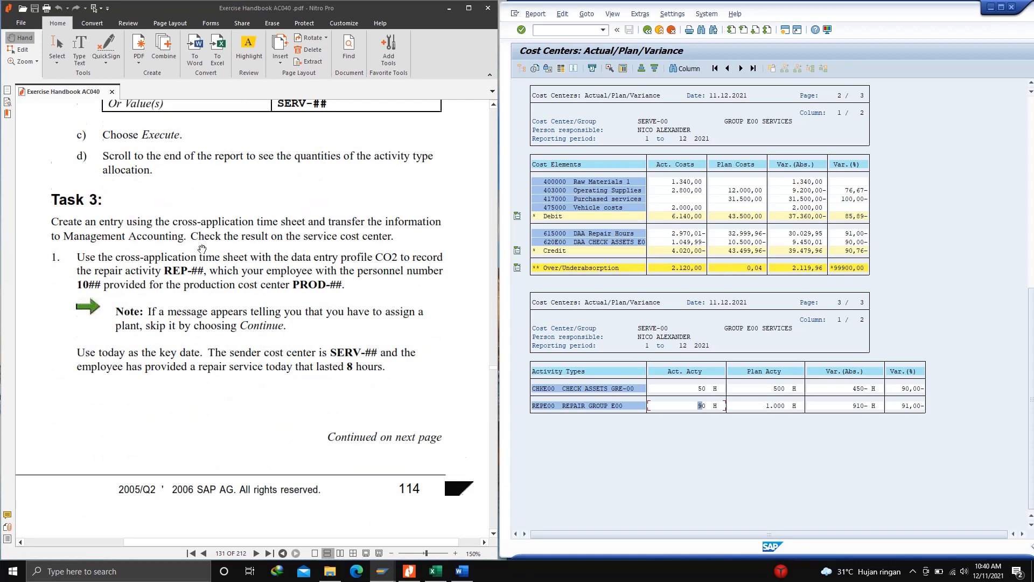
# Review Task 3 in the exercise handbook and leave the cost center report for the SAP Easy Access menu
pyautogui.scroll(-12, 202, 249)
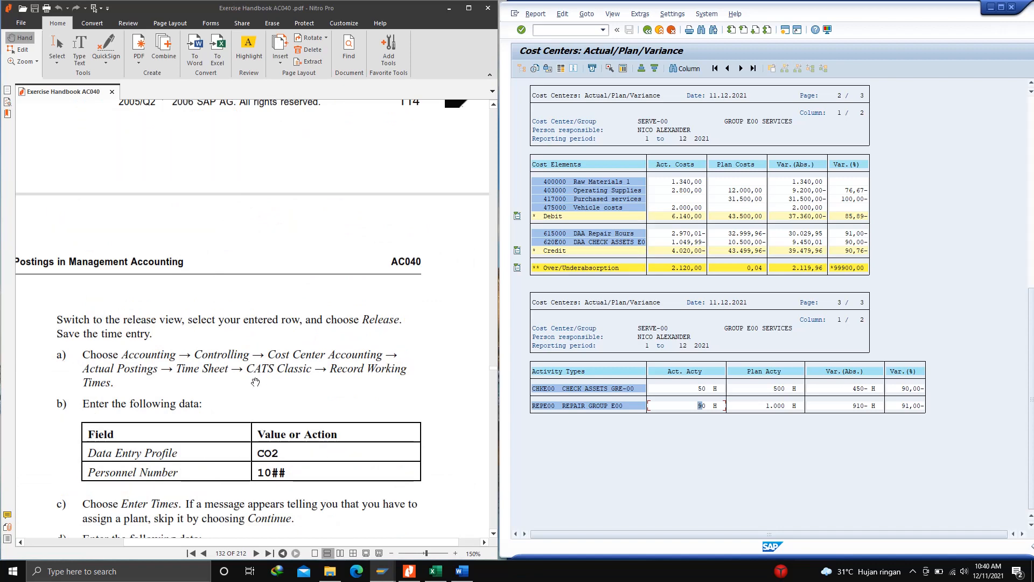
pyautogui.scroll(11, 255, 382)
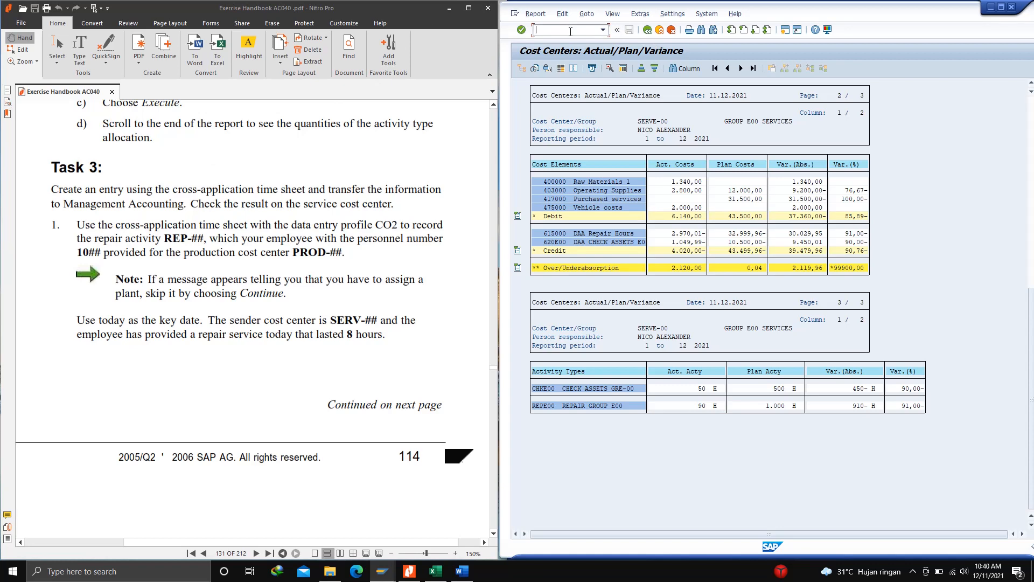
pyautogui.press('Return')
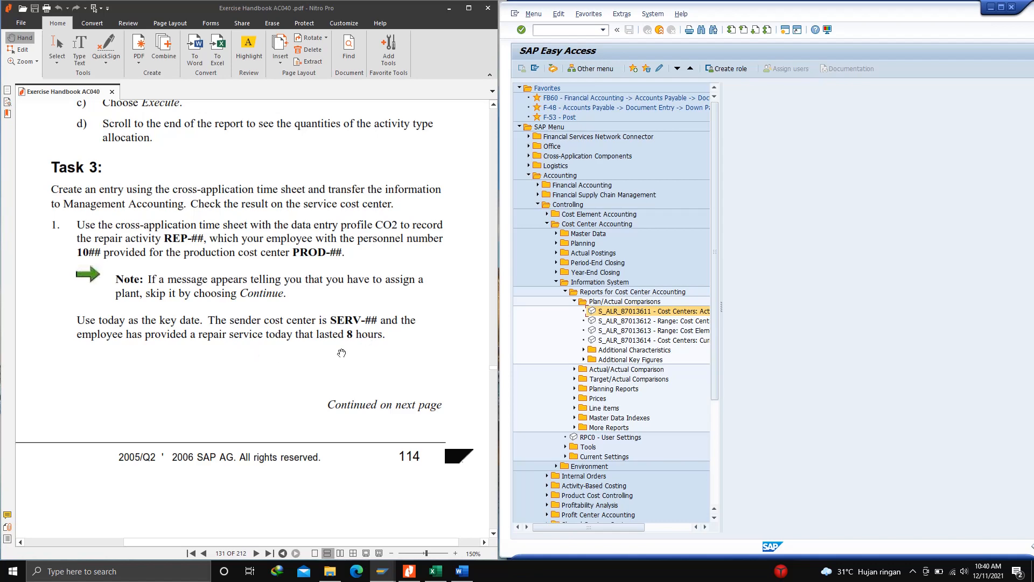
# Open CAT2 - Record Working Times from CATS Classic under the Cost Center Accounting Actual Postings time sheet folder, collapsing the unneeded folders
pyautogui.scroll(-5, 333, 347)
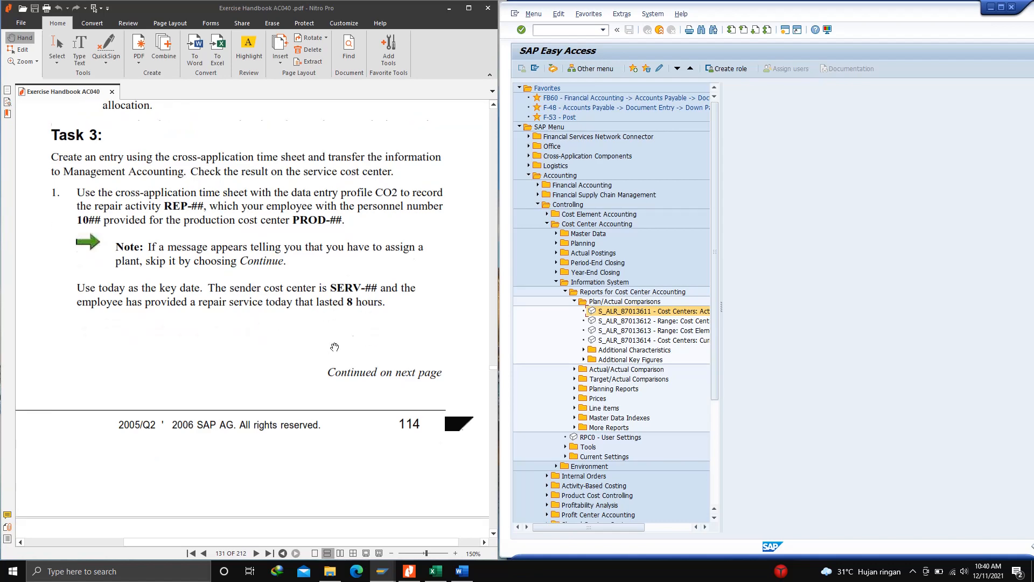
pyautogui.scroll(-5, 334, 344)
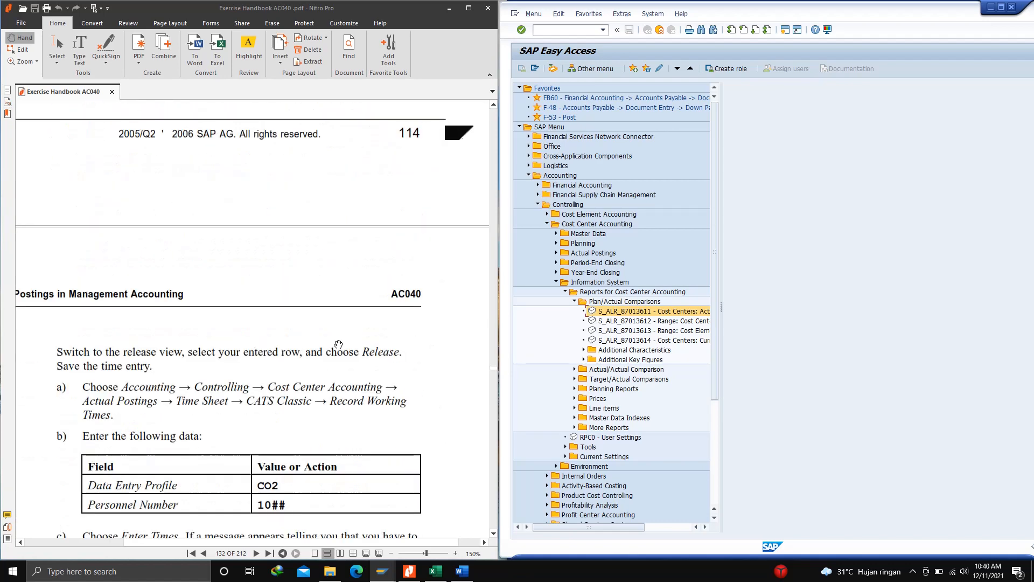
pyautogui.scroll(-4, 339, 343)
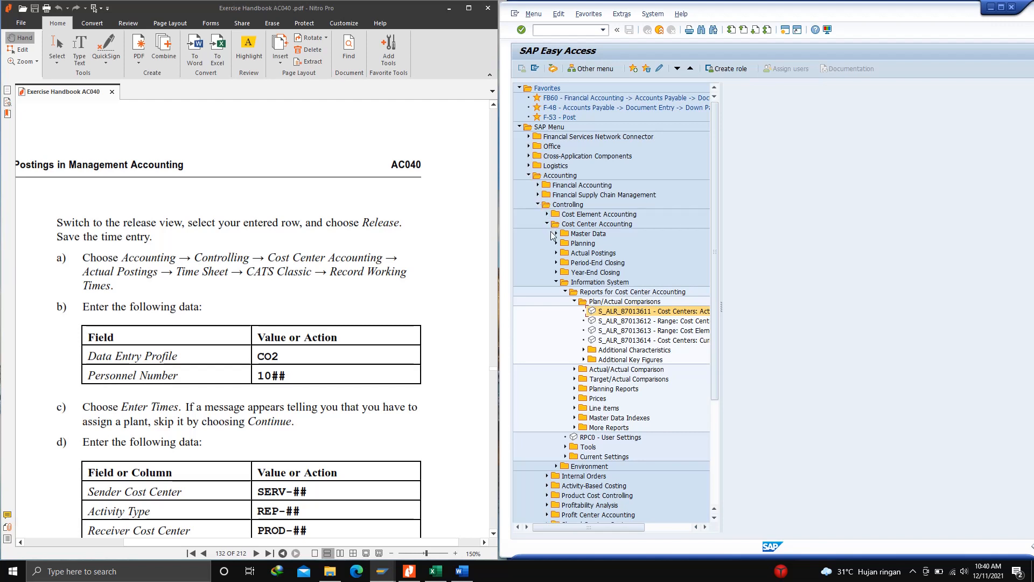
pyautogui.click(557, 282)
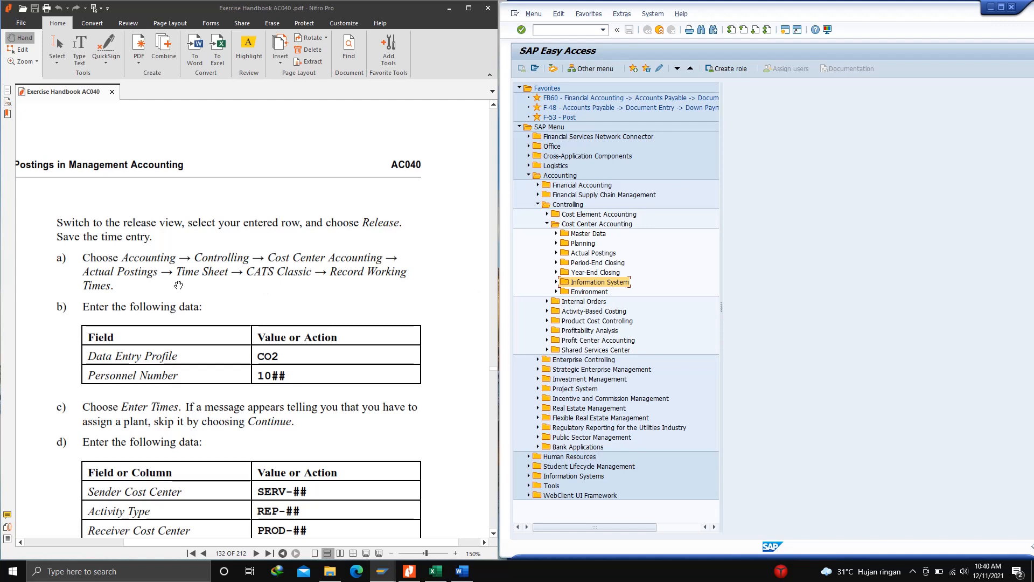
pyautogui.click(556, 253)
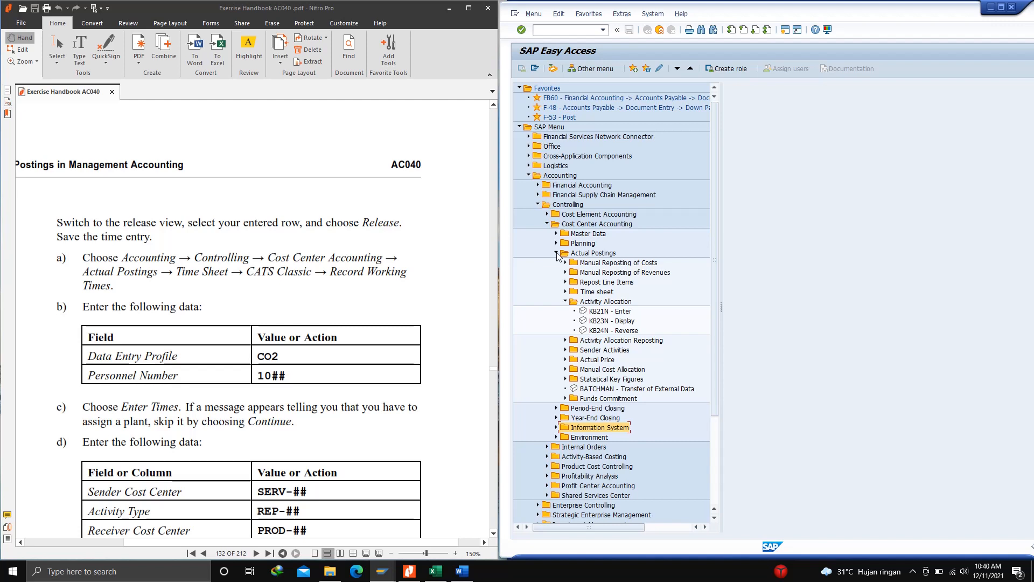
pyautogui.click(565, 301)
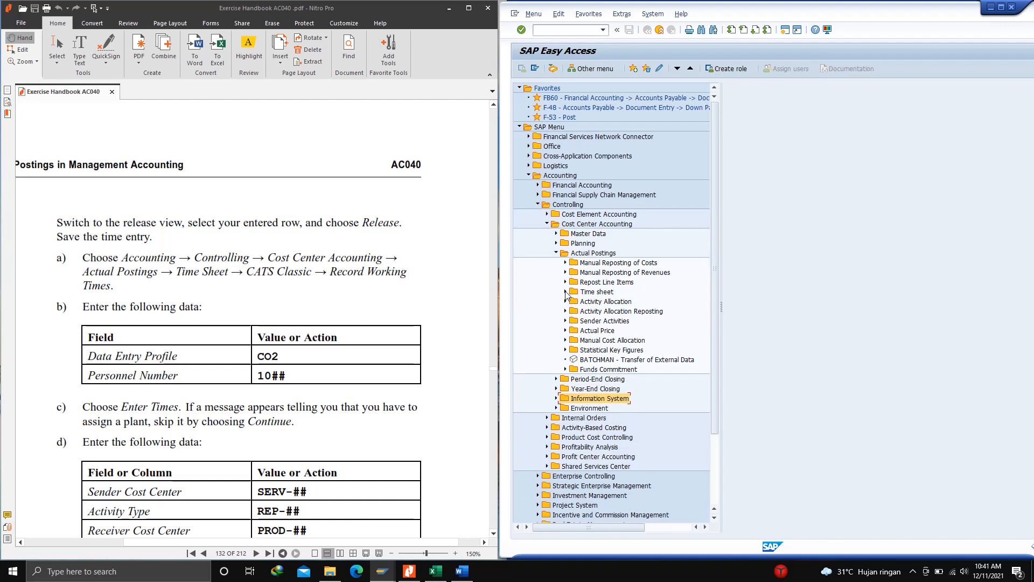
pyautogui.click(566, 292)
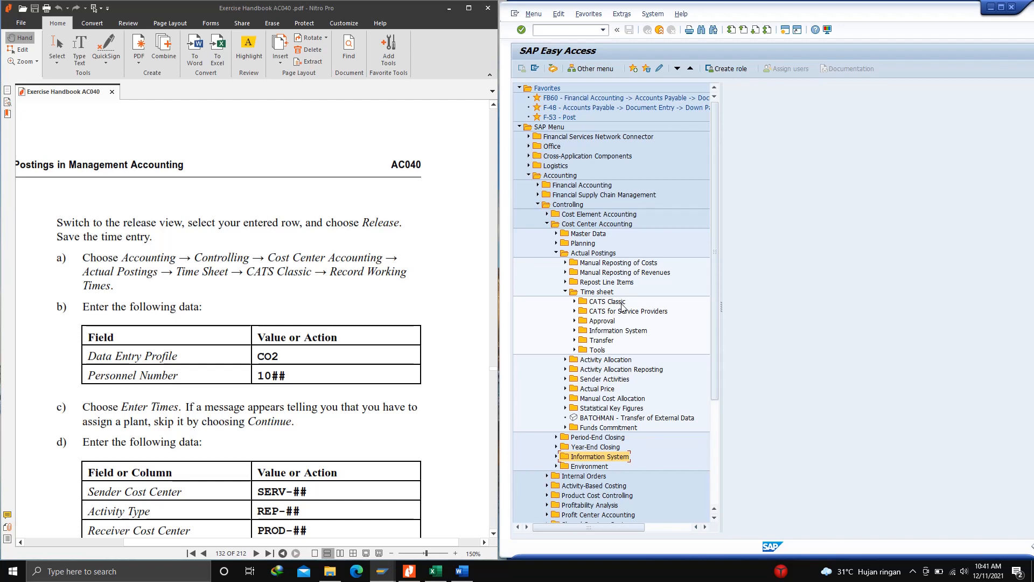
pyautogui.click(575, 301)
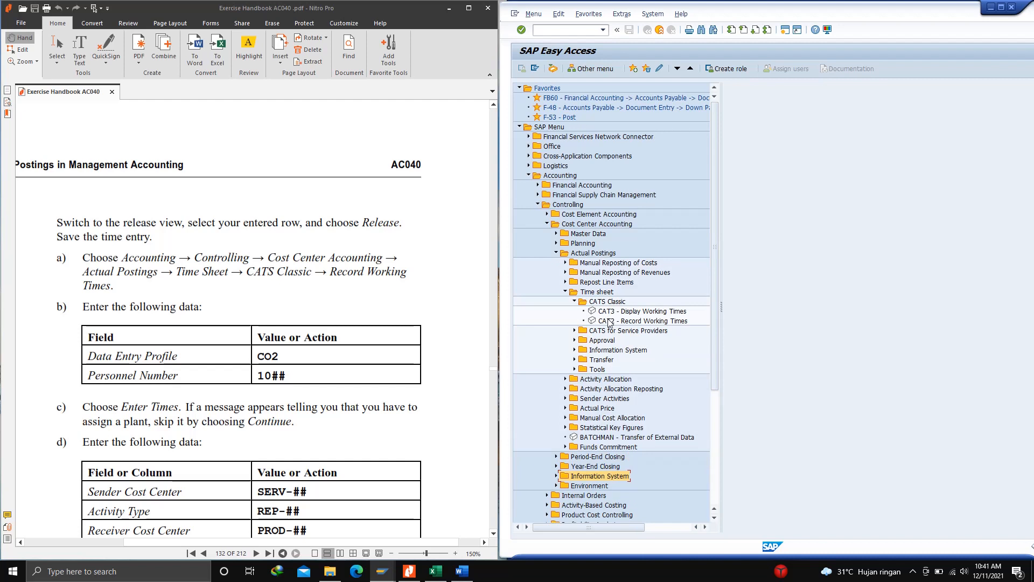
pyautogui.click(633, 321)
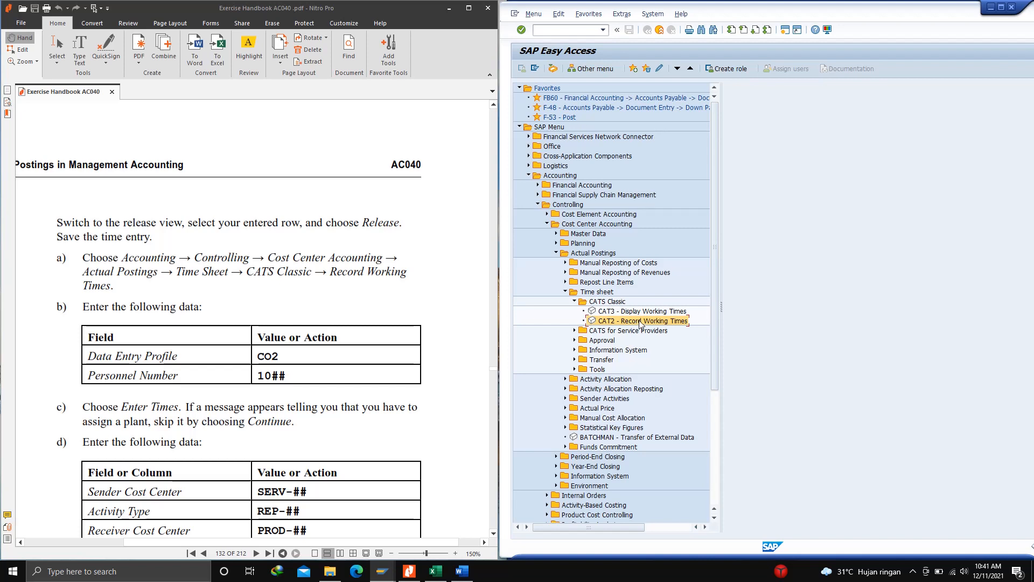
pyautogui.doubleClick(640, 321)
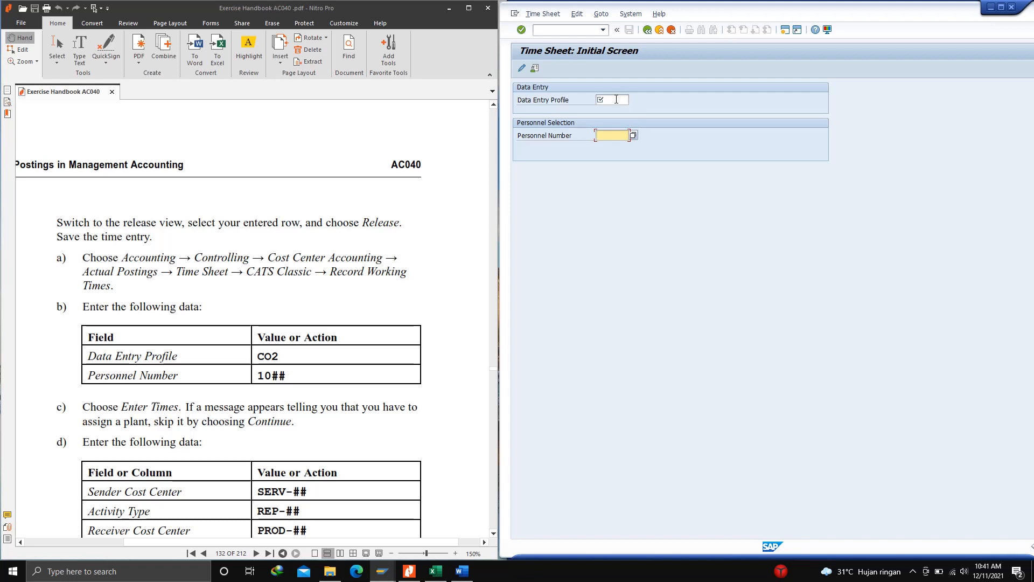
# Set the time sheet's Data Entry Profile to CO2, chosen from the list of possible entries
pyautogui.click(616, 99)
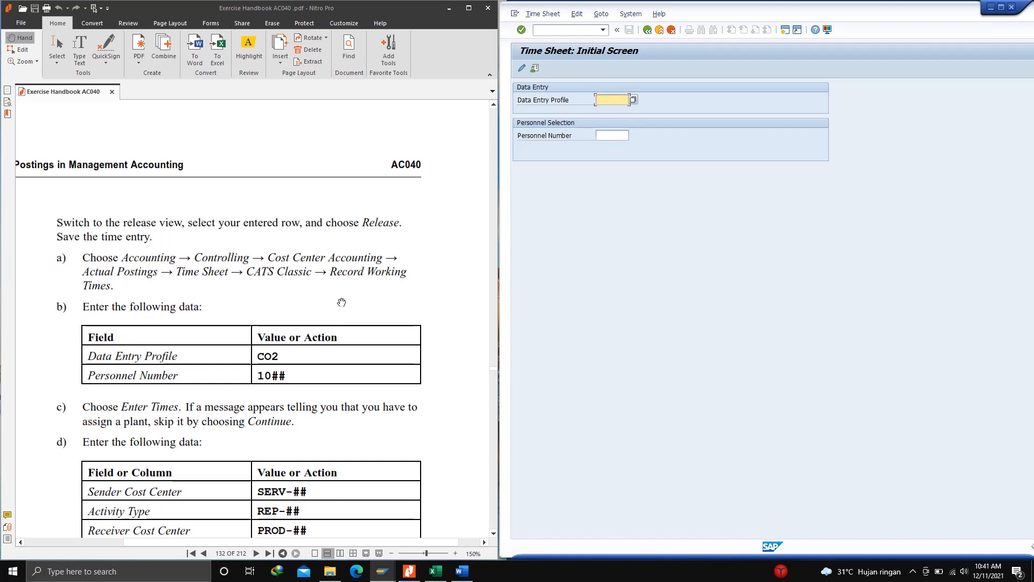
pyautogui.click(633, 98)
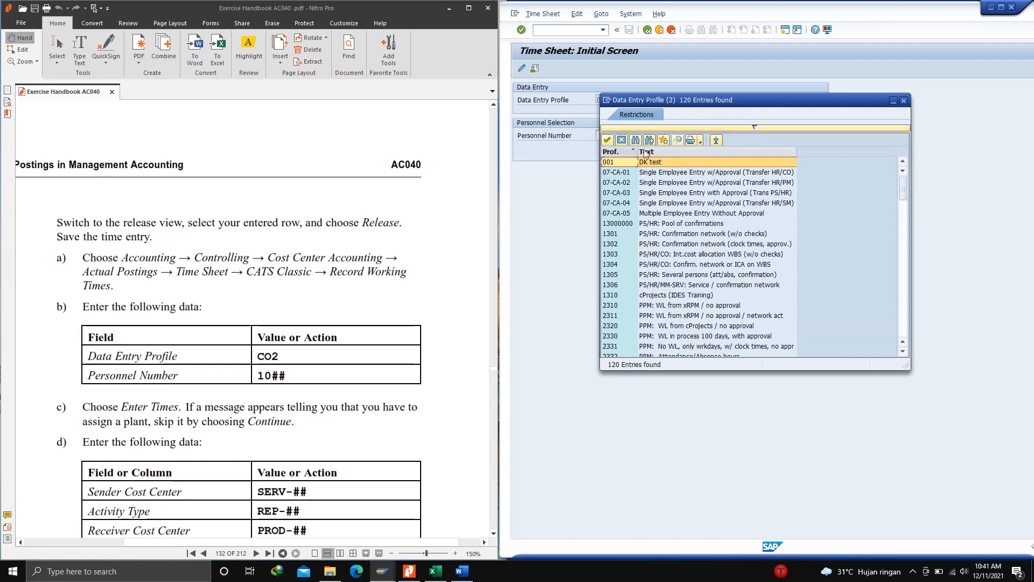
pyautogui.scroll(-6, 622, 260)
pyautogui.scroll(-1, 622, 260)
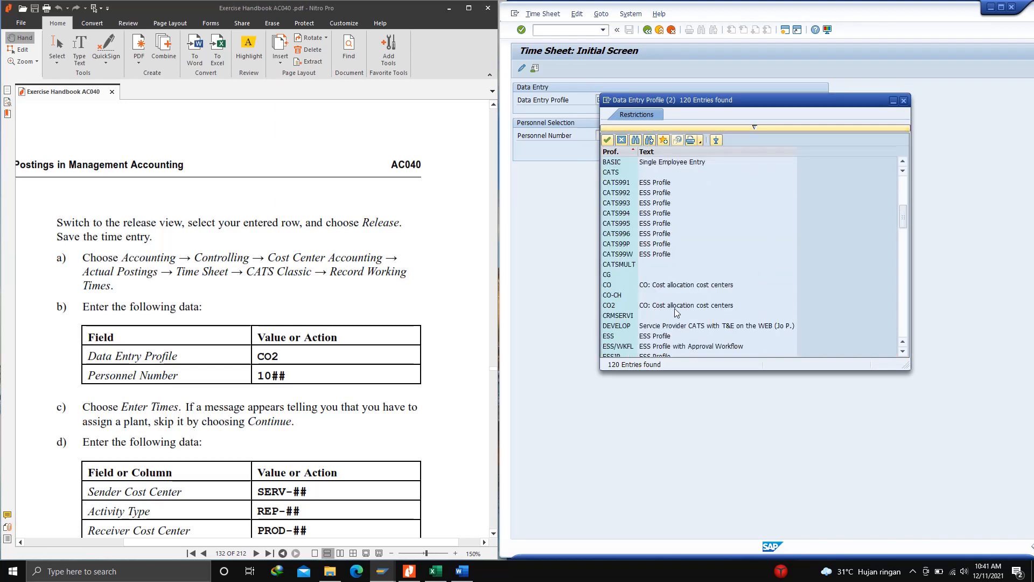
pyautogui.doubleClick(613, 309)
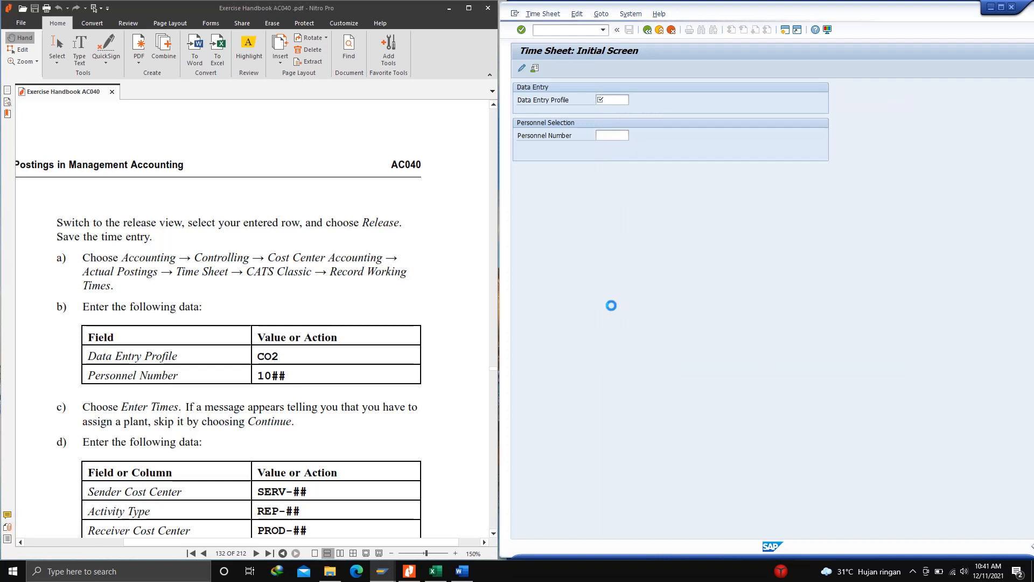
# Switch to the Excel user list and copy the personnel number from the group 00 row
pyautogui.click(609, 138)
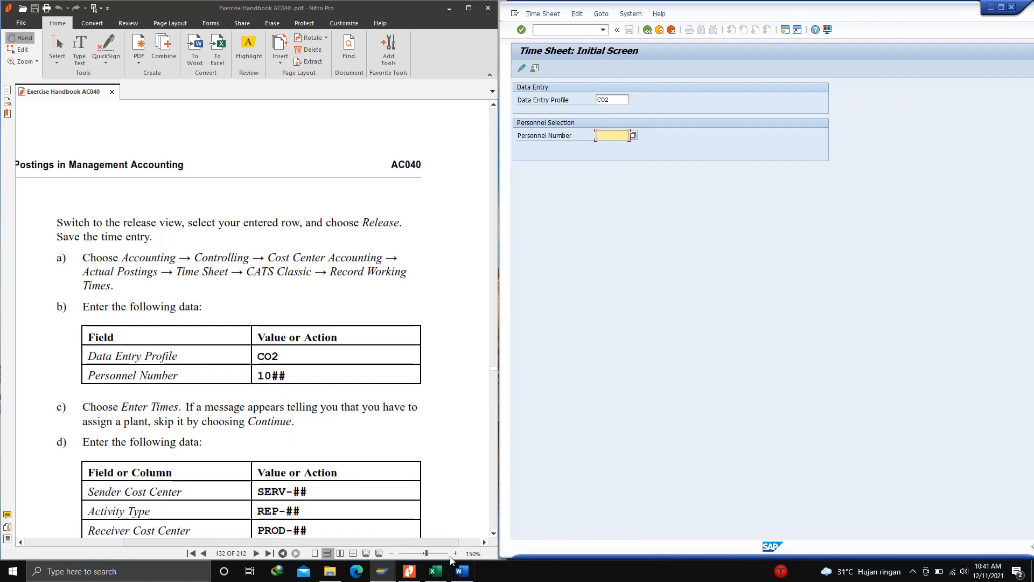
pyautogui.moveTo(437, 575)
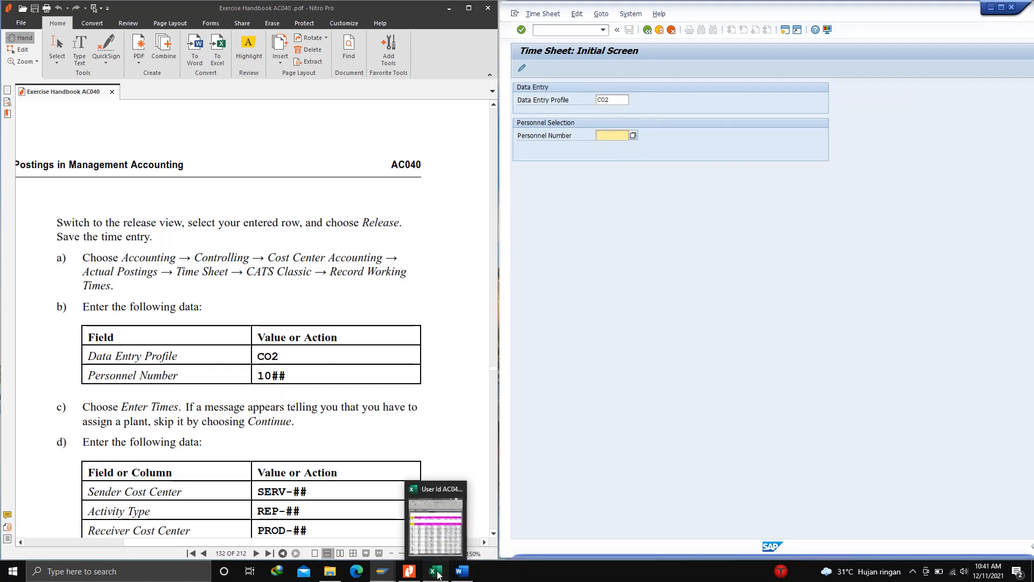
pyautogui.click(438, 546)
pyautogui.moveTo(438, 547); pyautogui.dragTo(479, 541)
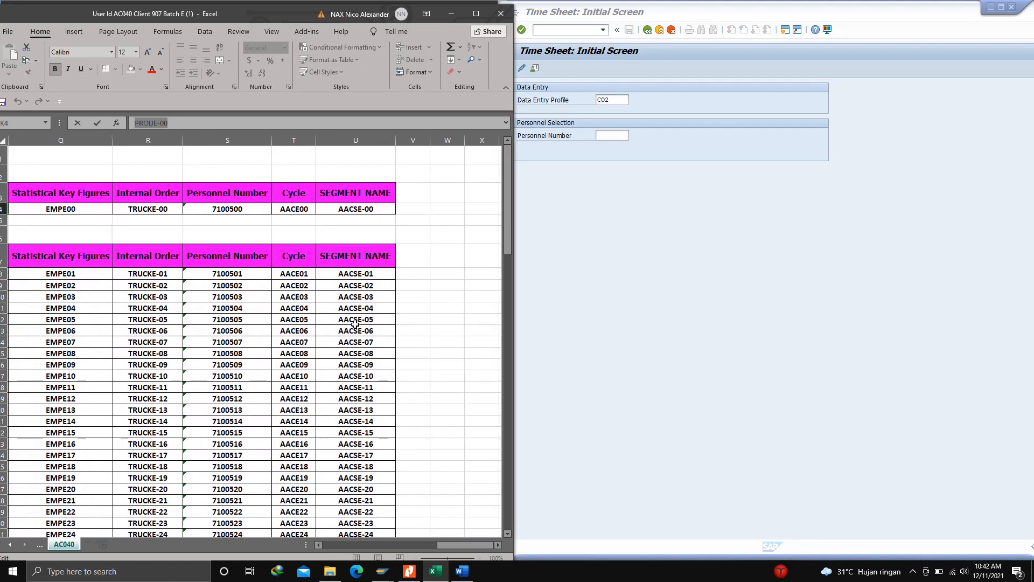
pyautogui.click(230, 208)
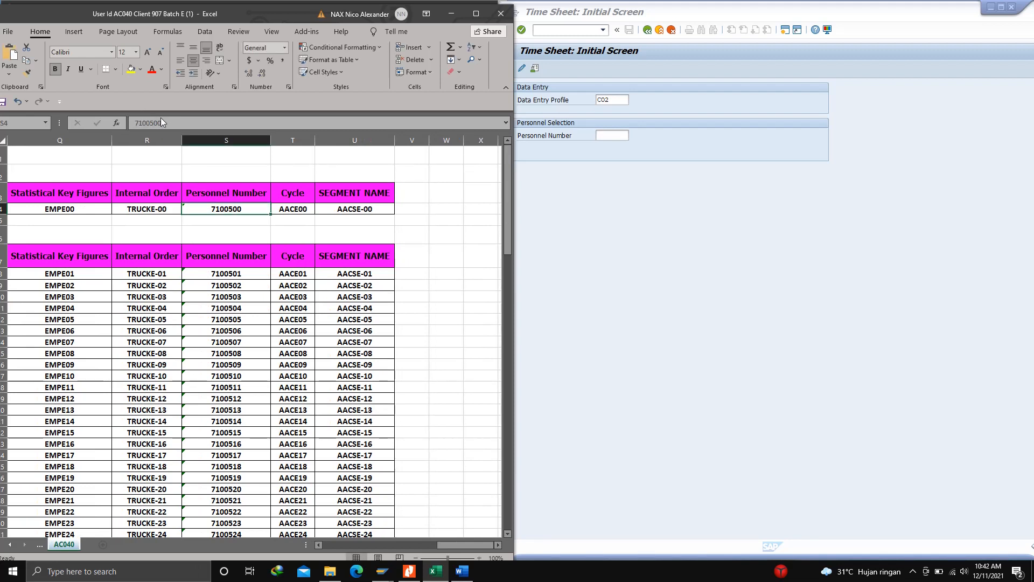
pyautogui.moveTo(161, 123); pyautogui.dragTo(135, 123)
pyautogui.hotkey('ctrl', 'c')
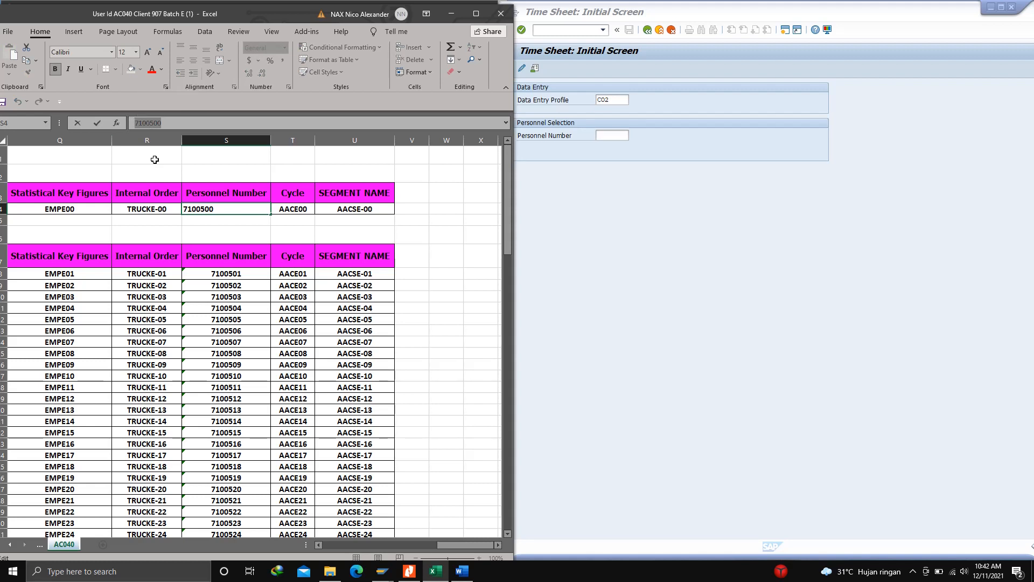
# Paste the copied personnel number into the SAP time sheet and open its data entry view, continuing past the plant assignment message
pyautogui.scroll(-7, 250, 303)
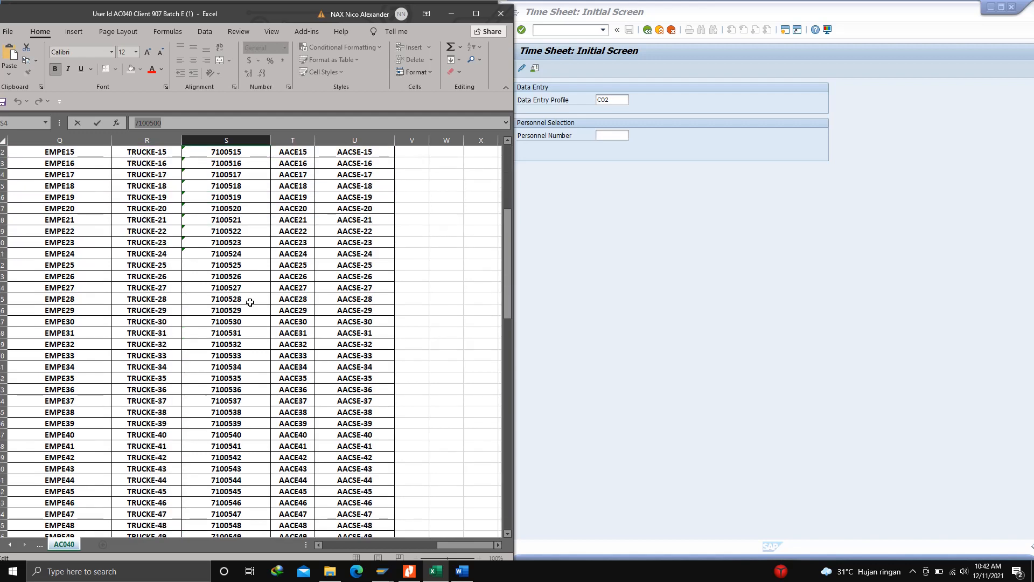
pyautogui.scroll(-9, 250, 302)
pyautogui.scroll(3, 250, 299)
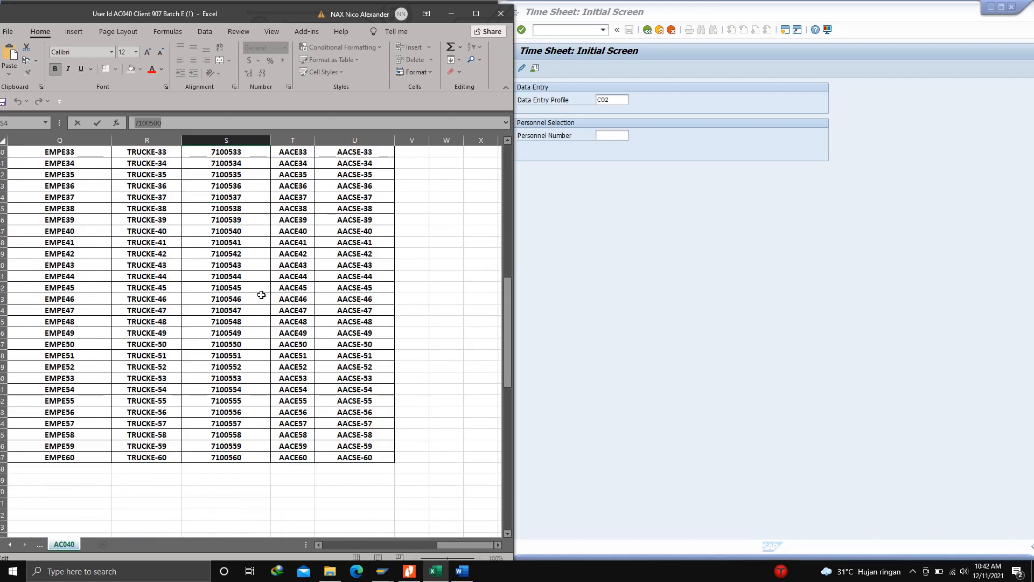
pyautogui.click(450, 14)
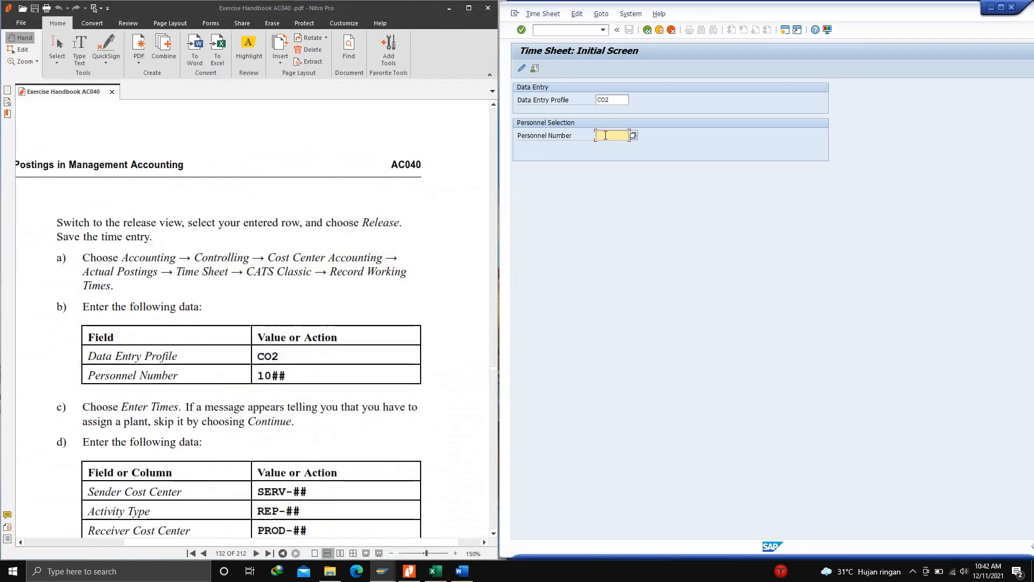
pyautogui.hotkey('ctrl', 'v')
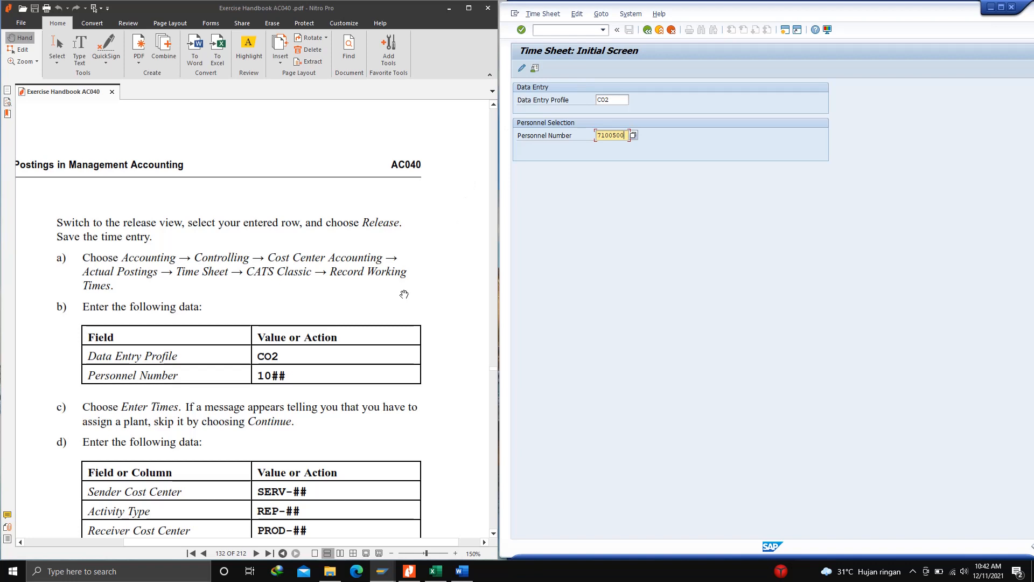
pyautogui.click(522, 69)
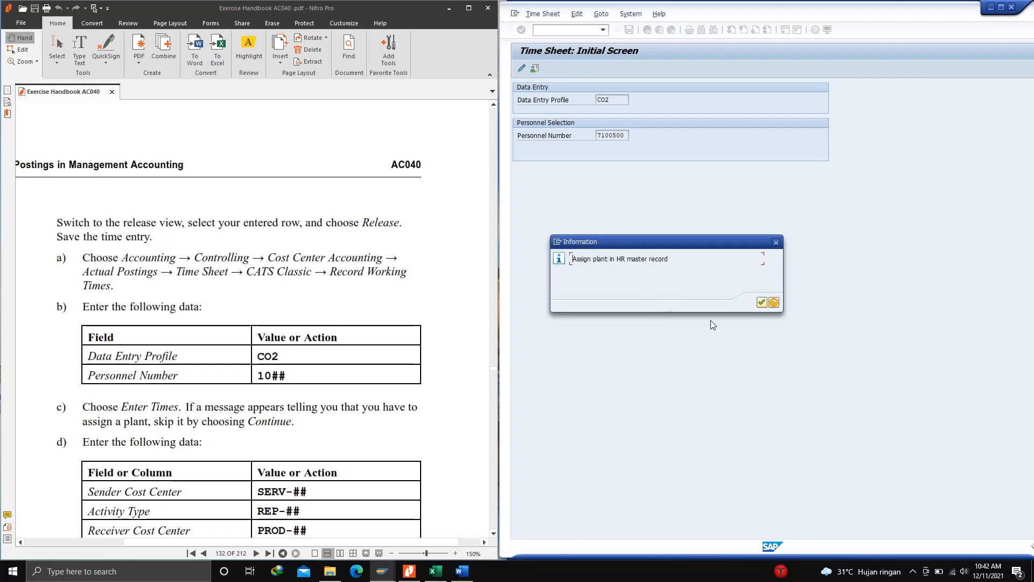
pyautogui.click(762, 303)
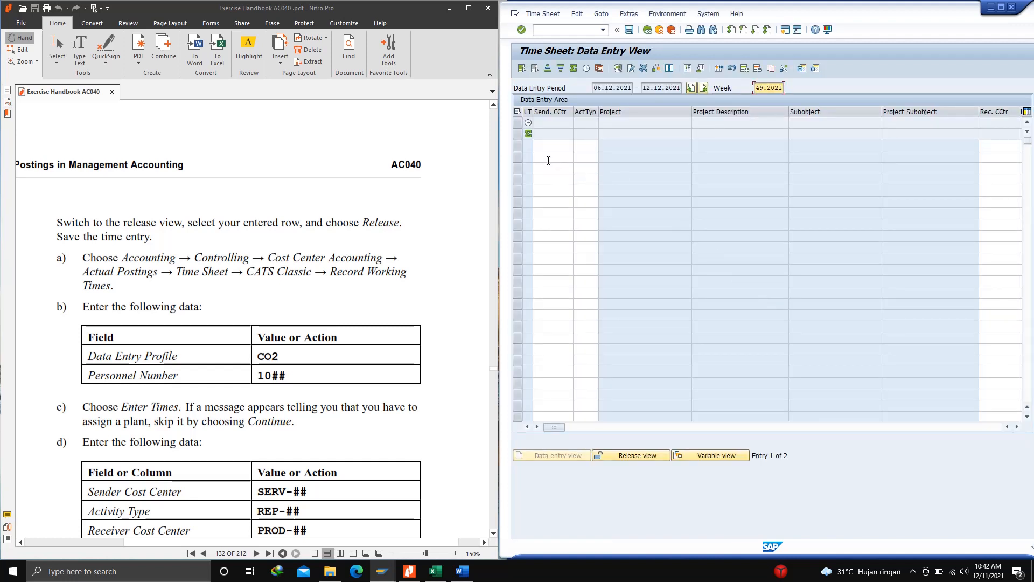
# Copy the service cost center SERVE-00 from the group 00 row of the Excel user list into the SAP time sheet's first sender cost center cell
pyautogui.scroll(-3, 200, 383)
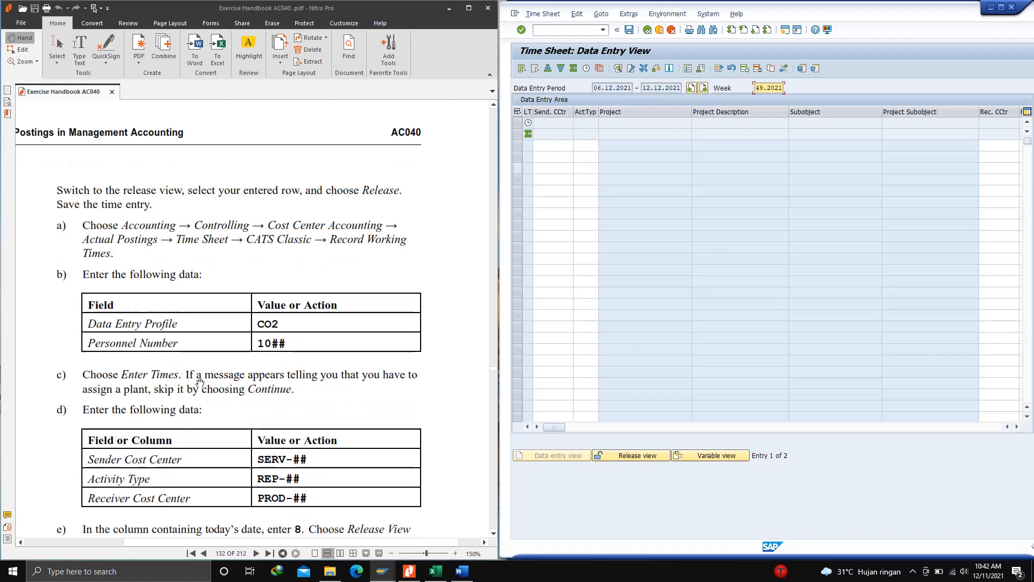
pyautogui.scroll(-1, 164, 423)
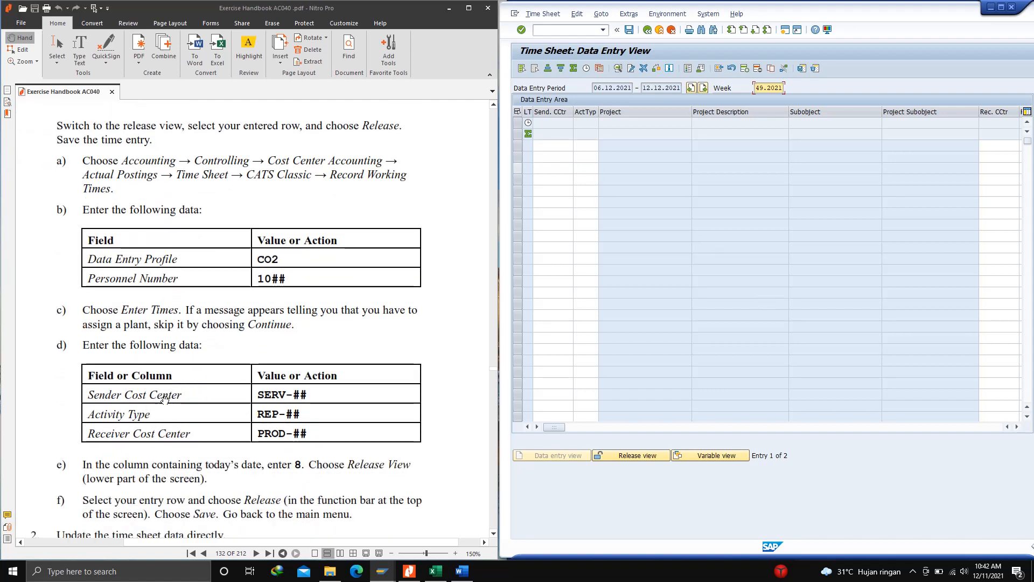
pyautogui.click(555, 147)
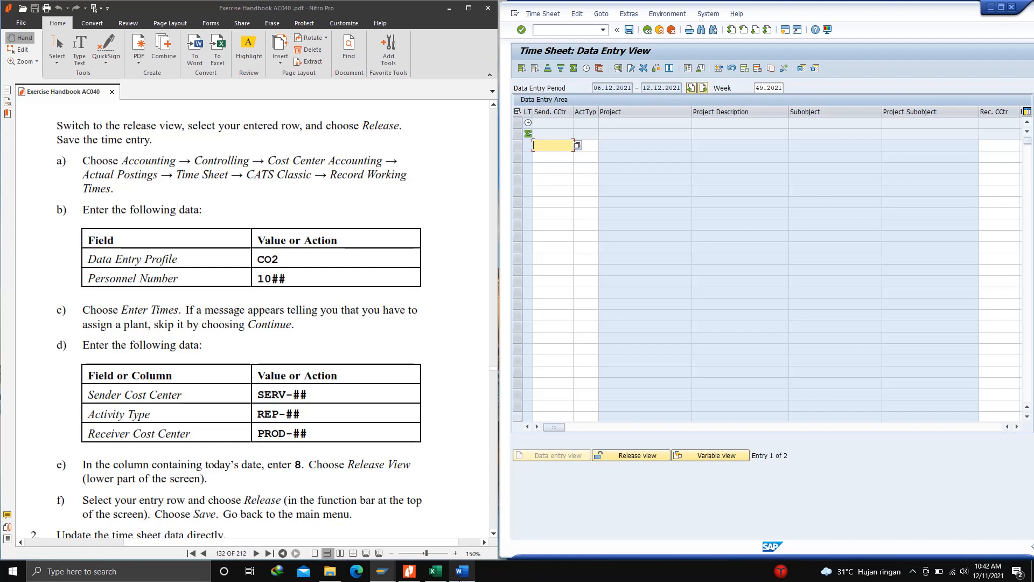
pyautogui.click(435, 571)
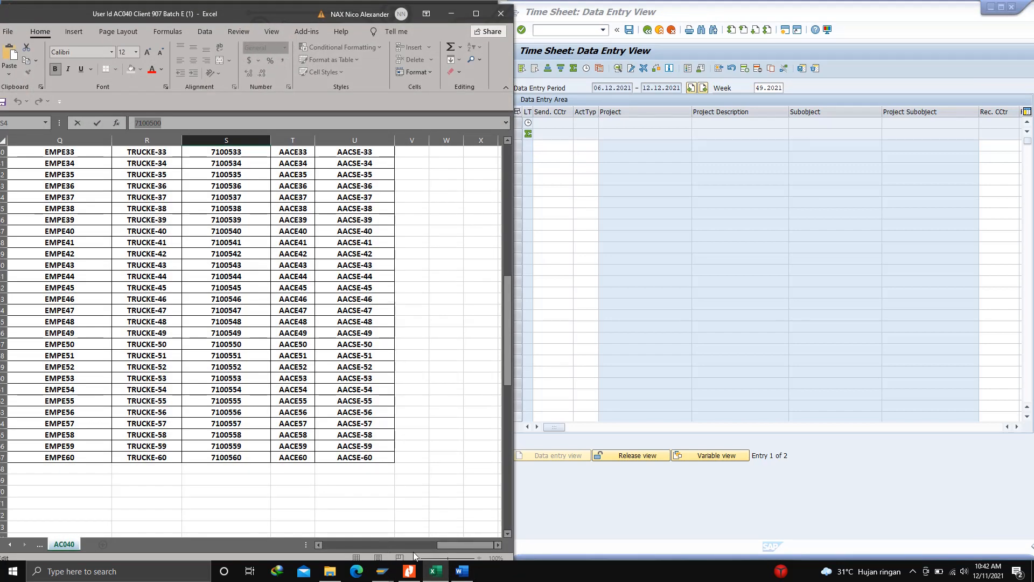
pyautogui.moveTo(447, 543); pyautogui.dragTo(341, 544)
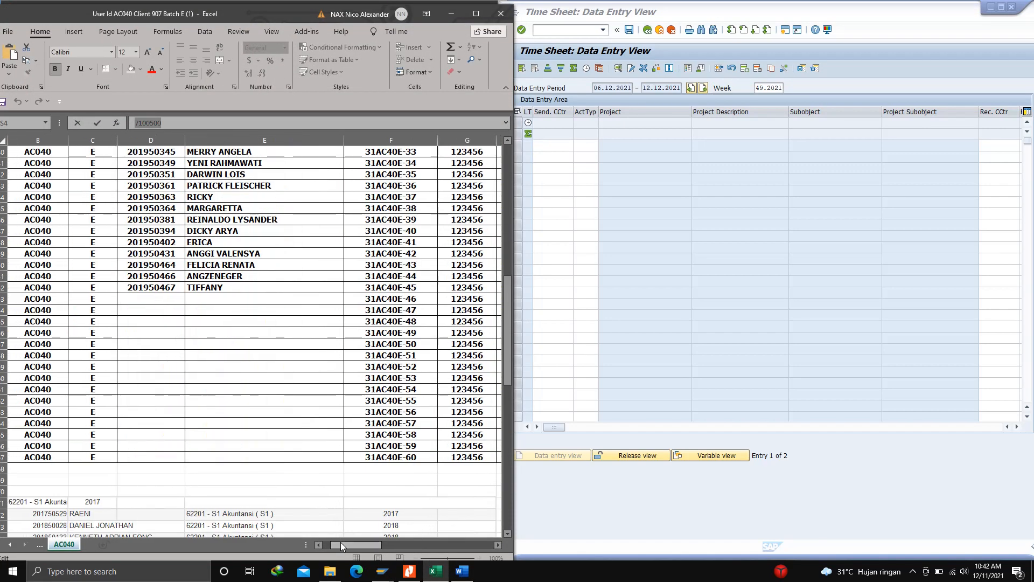
pyautogui.scroll(13, 357, 499)
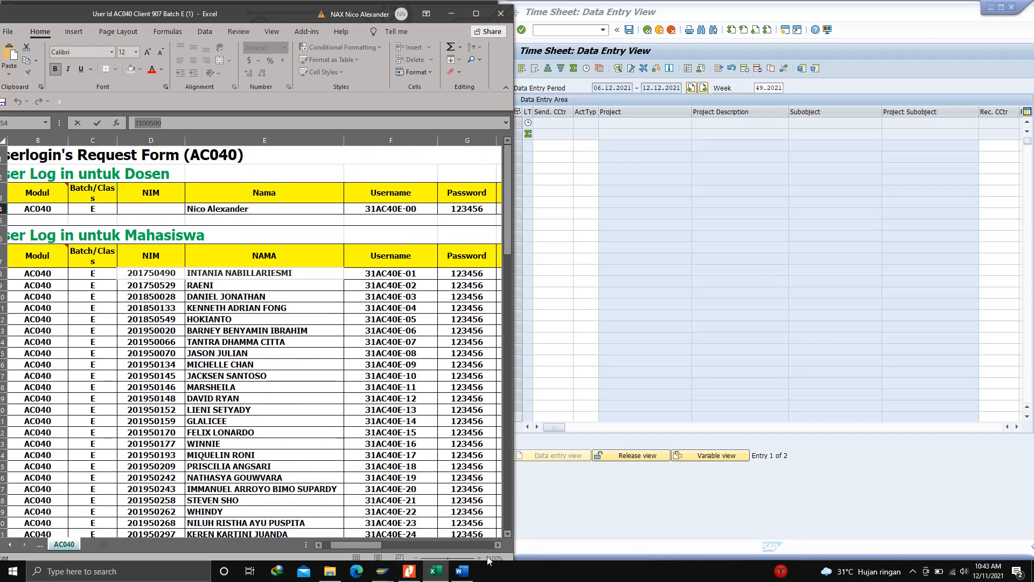
pyautogui.click(500, 544)
pyautogui.click(500, 544)
pyautogui.click(500, 544)
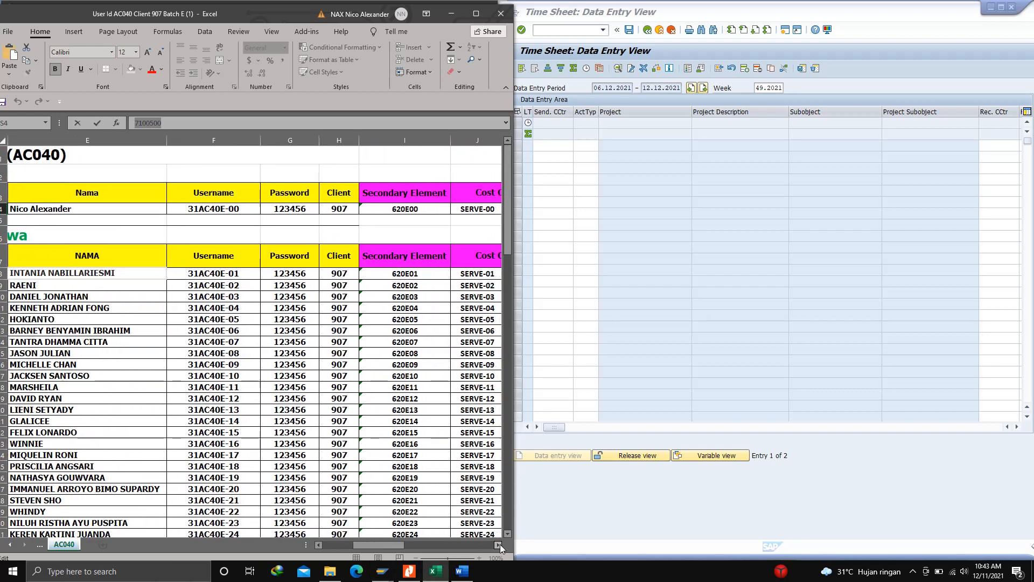
pyautogui.click(500, 544)
pyautogui.click(500, 544)
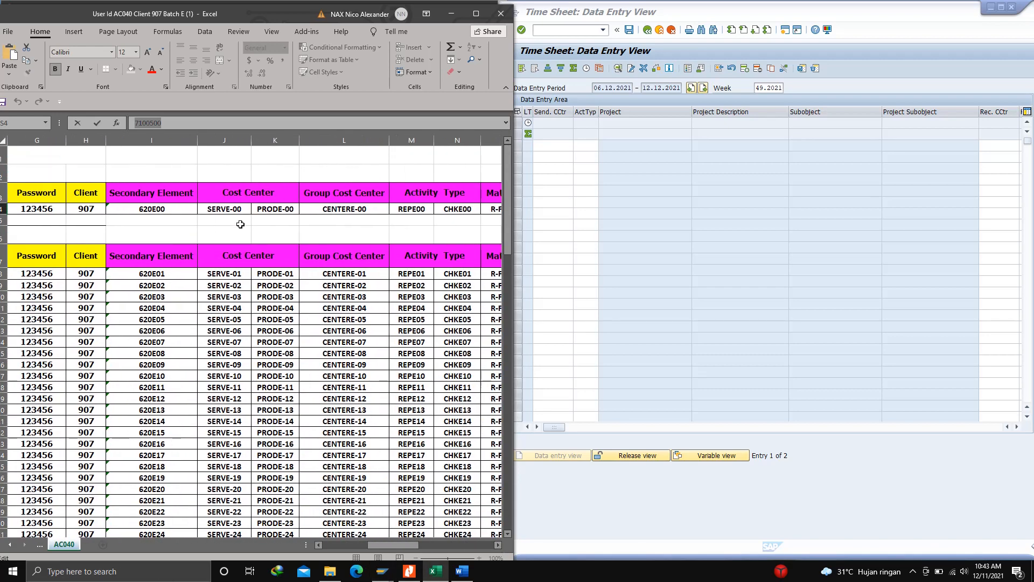
pyautogui.click(227, 211)
pyautogui.moveTo(170, 127); pyautogui.dragTo(134, 124)
pyautogui.hotkey('ctrl', 'c')
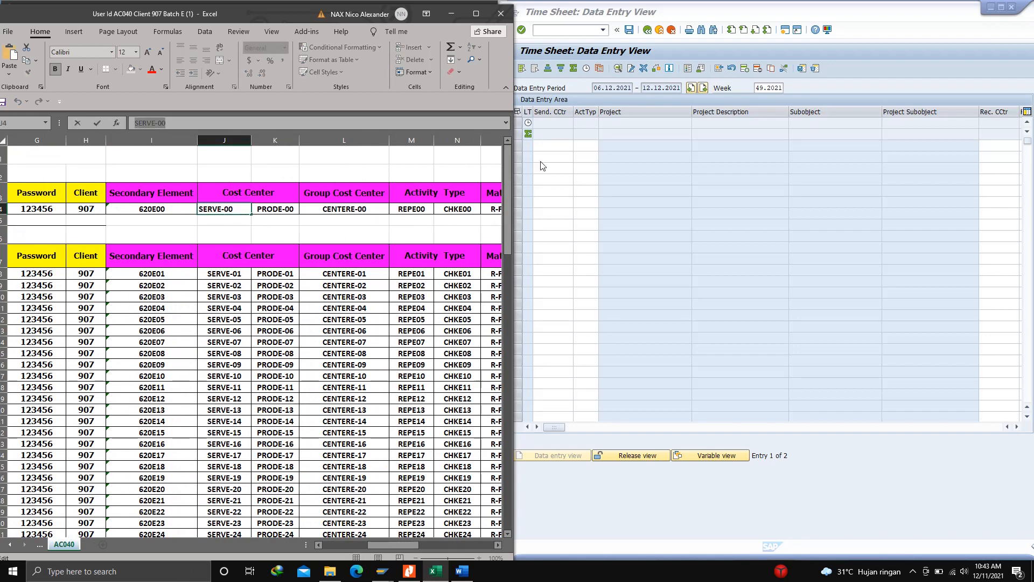
pyautogui.click(547, 145)
pyautogui.hotkey('ctrl', 'v')
# Copy the repair activity type REPE00 from the Excel user list's group 00 row into the same time sheet entry
pyautogui.click(593, 146)
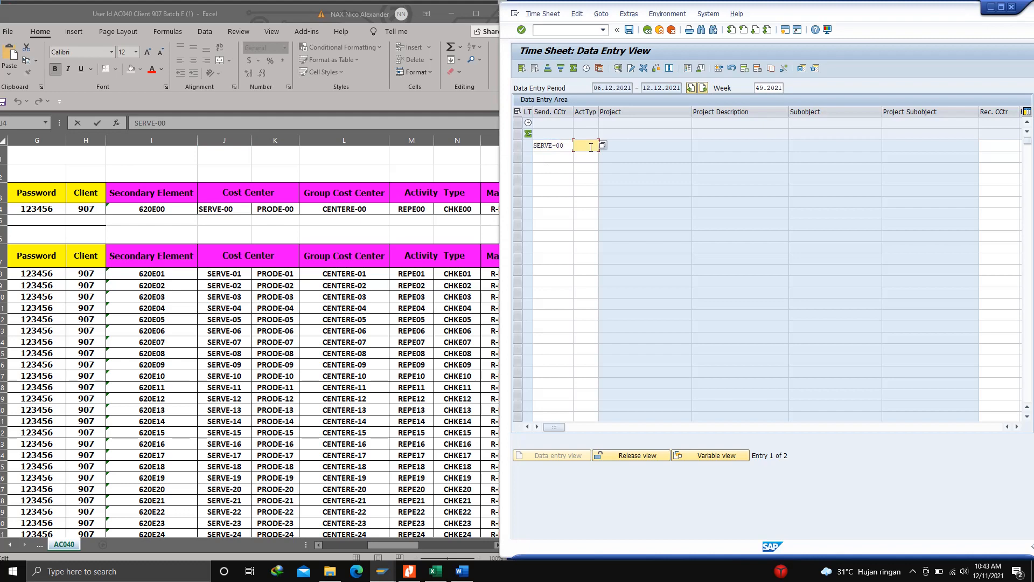
pyautogui.click(450, 14)
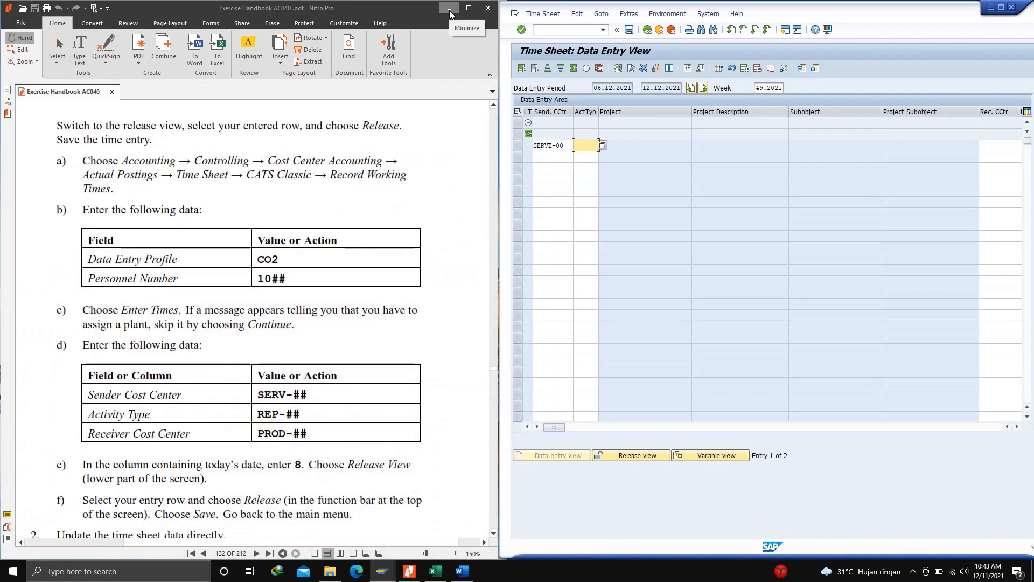
pyautogui.click(437, 571)
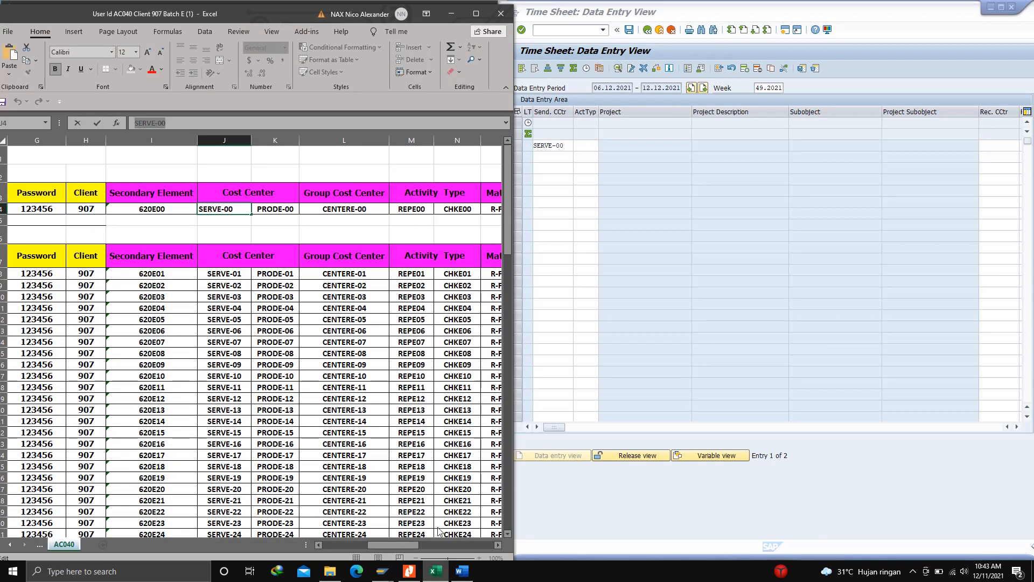
pyautogui.click(410, 209)
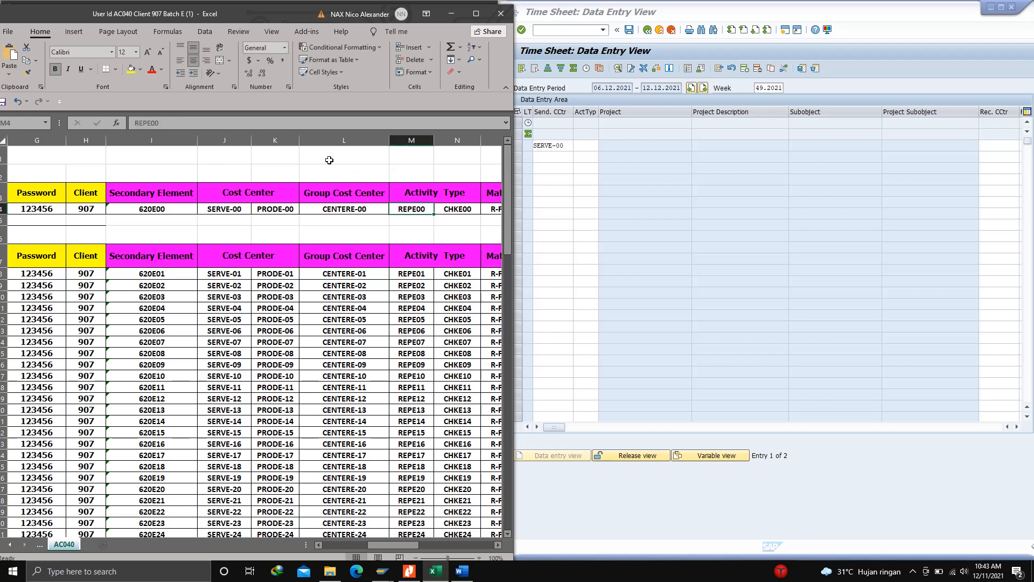
pyautogui.click(174, 124)
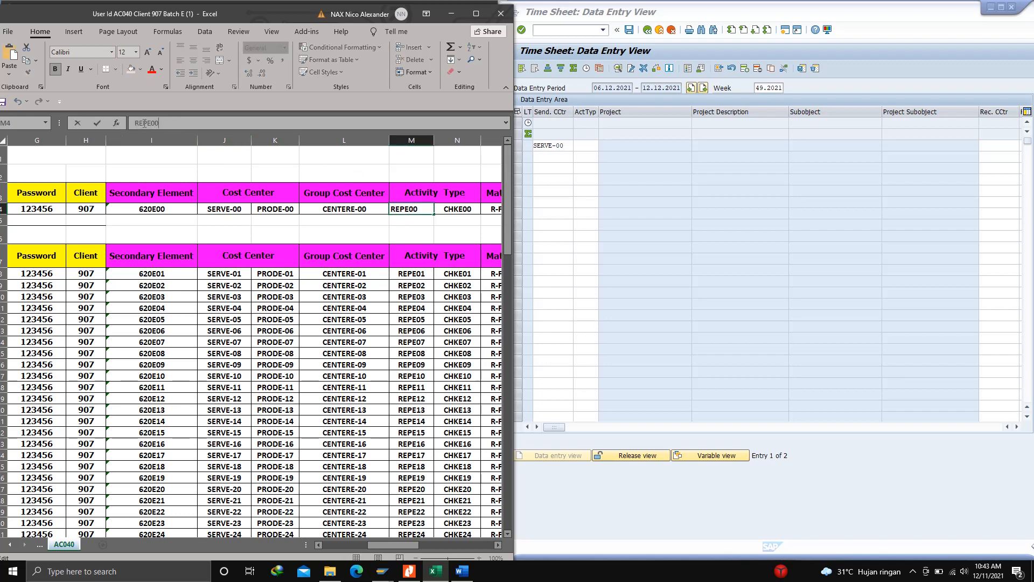
pyautogui.moveTo(168, 123); pyautogui.dragTo(128, 123)
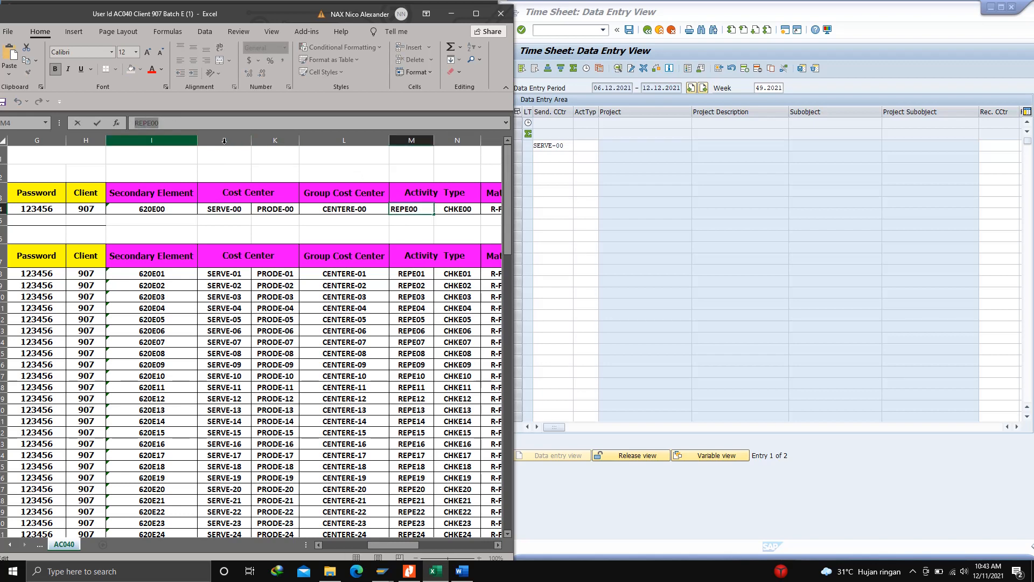
pyautogui.click(586, 149)
pyautogui.hotkey('ctrl', 'v')
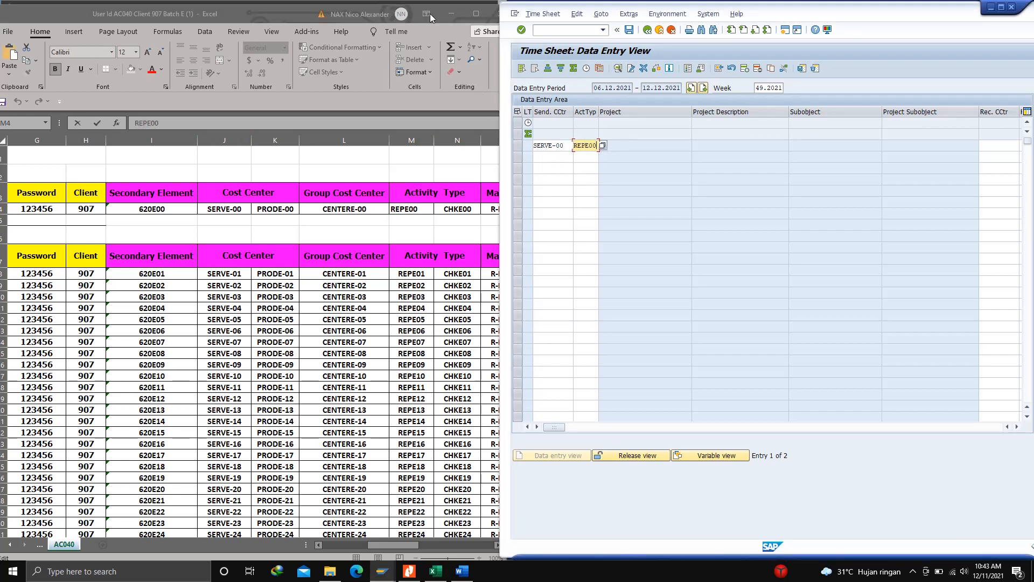
pyautogui.click(451, 13)
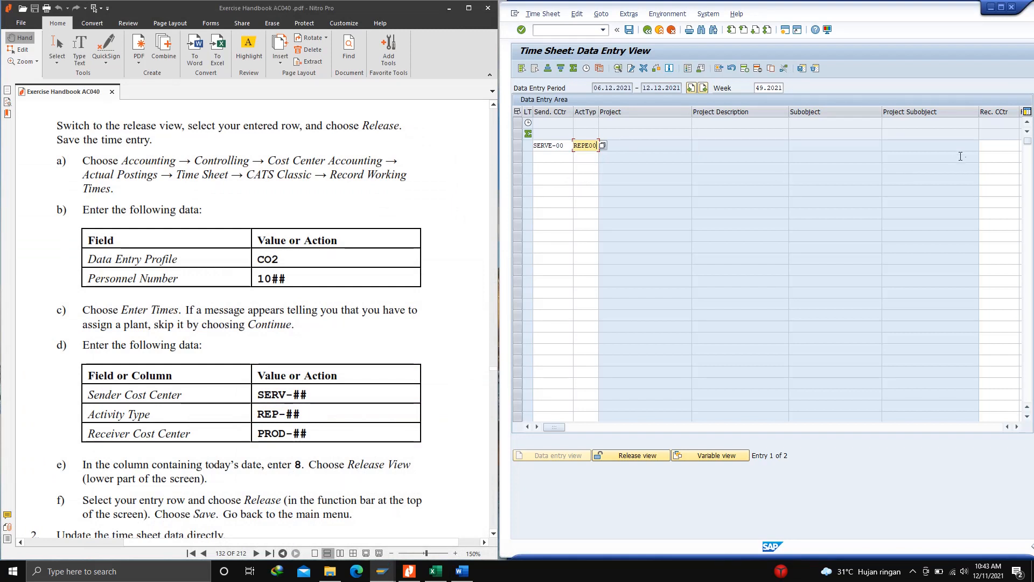
# Copy the production cost center PRODE-00 from the Excel user list's group 00 row into the time sheet entry's receiver cost center
pyautogui.click(1017, 426)
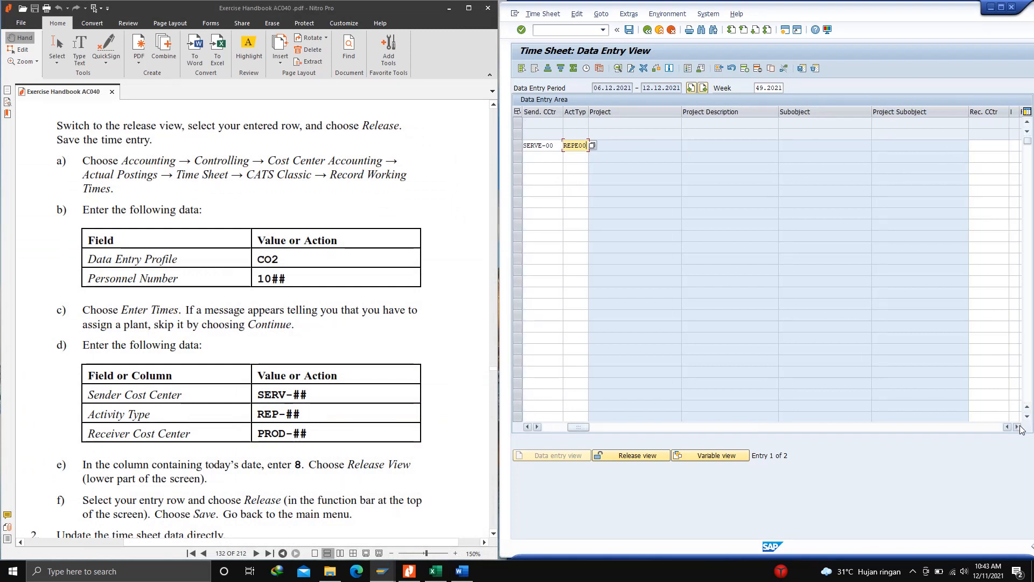
pyautogui.click(1016, 427)
pyautogui.click(1017, 427)
pyautogui.click(913, 145)
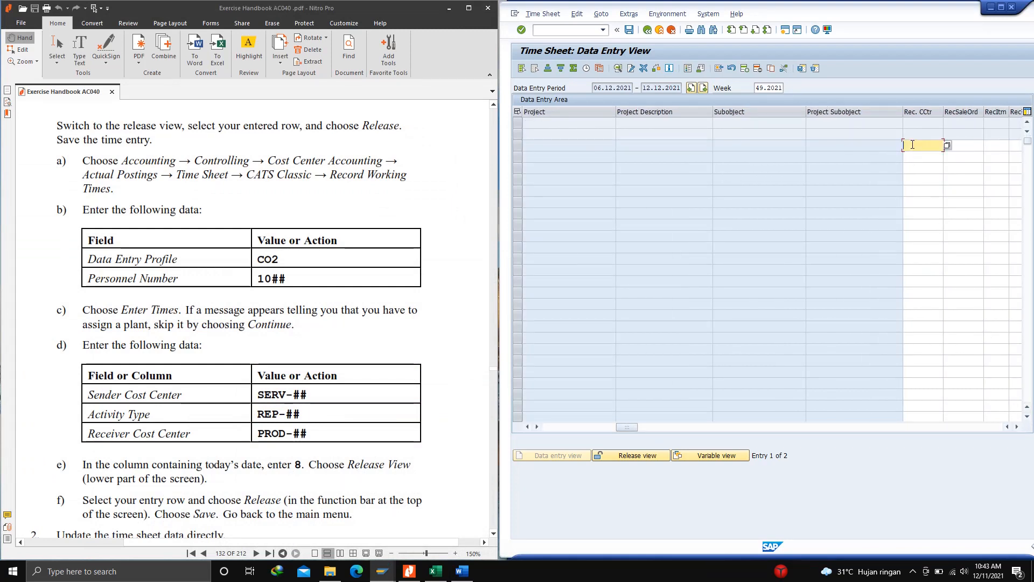
pyautogui.click(436, 571)
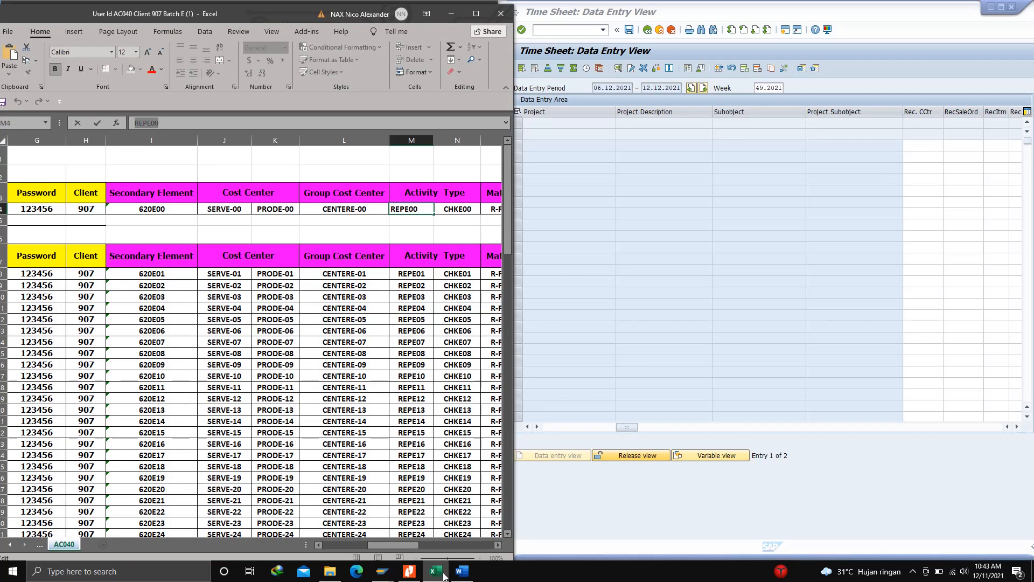
pyautogui.click(281, 209)
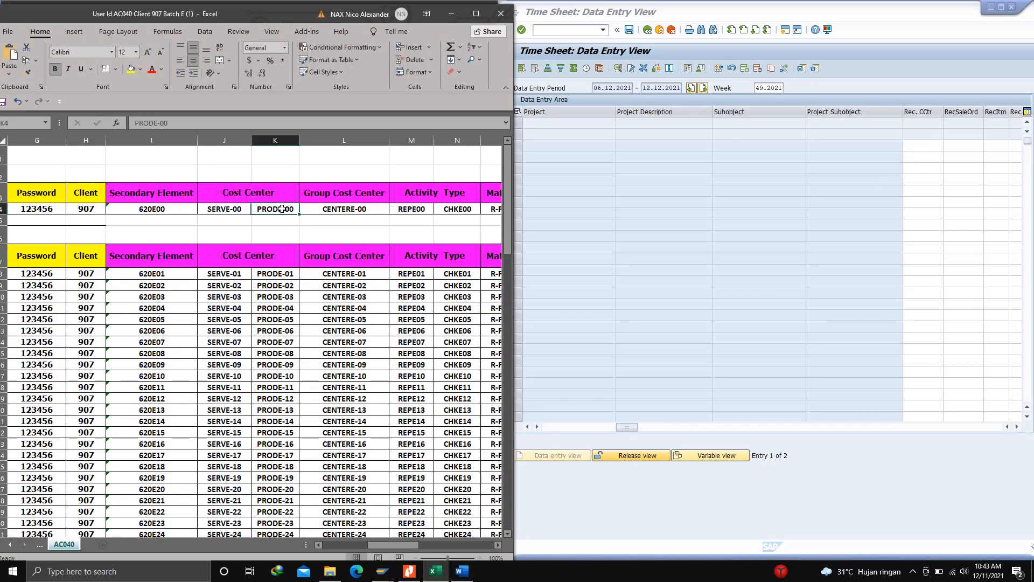
pyautogui.moveTo(181, 124); pyautogui.dragTo(112, 123)
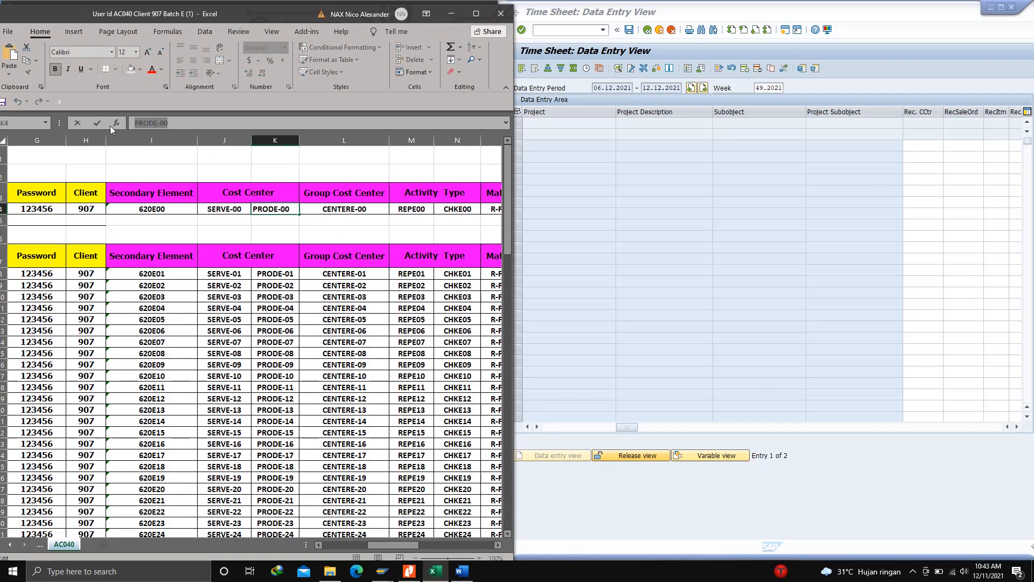
pyautogui.hotkey('ctrl', 'c')
pyautogui.click(922, 145)
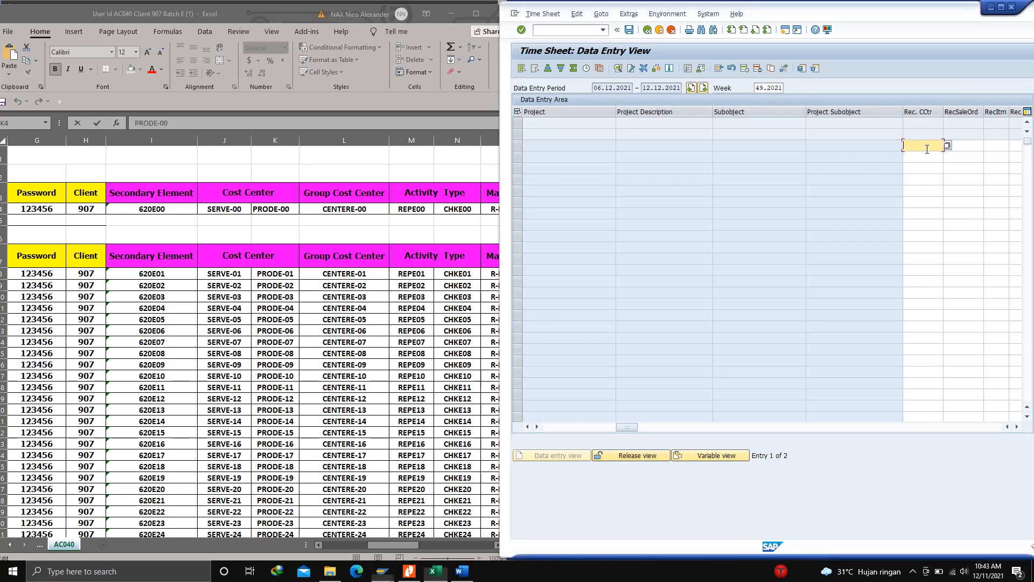
pyautogui.hotkey('ctrl', 'v')
pyautogui.click(451, 13)
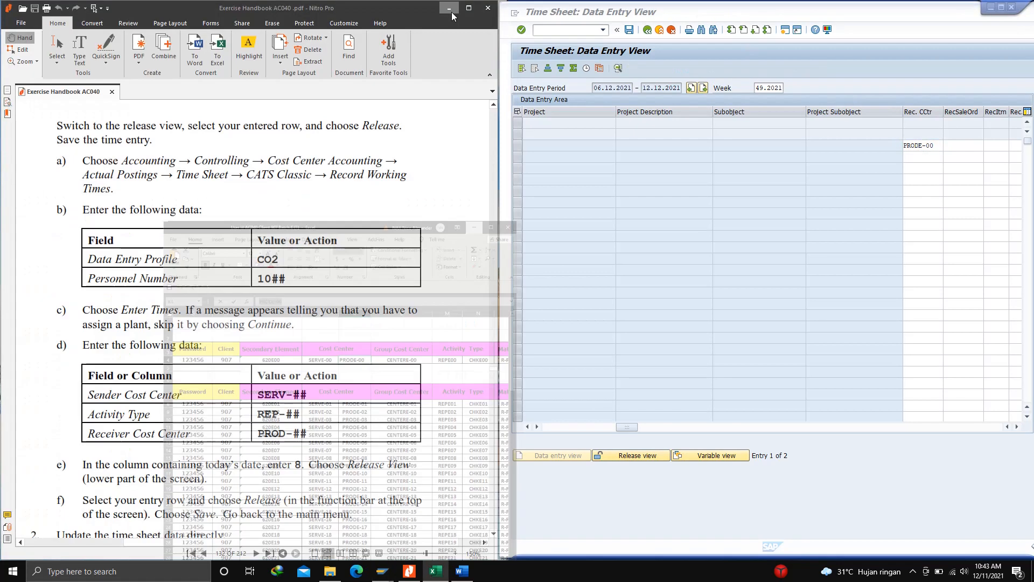
# Enter 8 hours for the entry in the 11.12 date column and check the entry's cost centers and activity type
pyautogui.click(1017, 426)
pyautogui.click(1017, 426)
pyautogui.click(1017, 427)
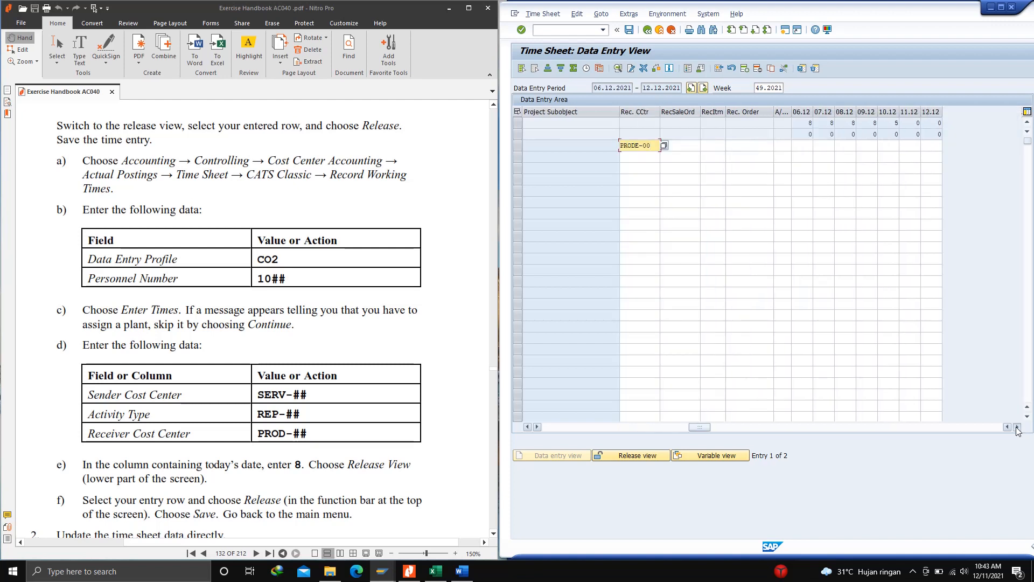
pyautogui.click(1017, 427)
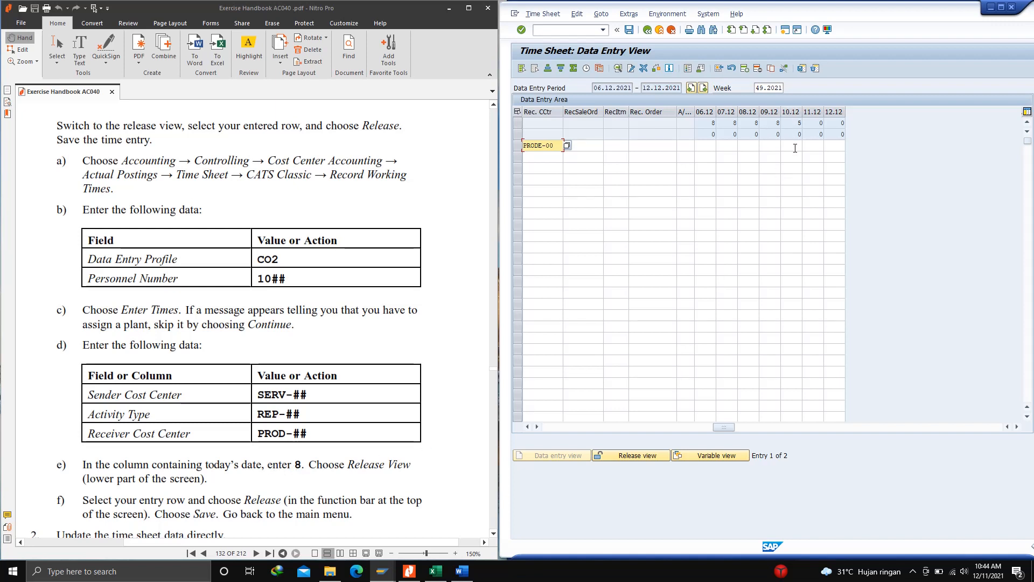
pyautogui.click(814, 146)
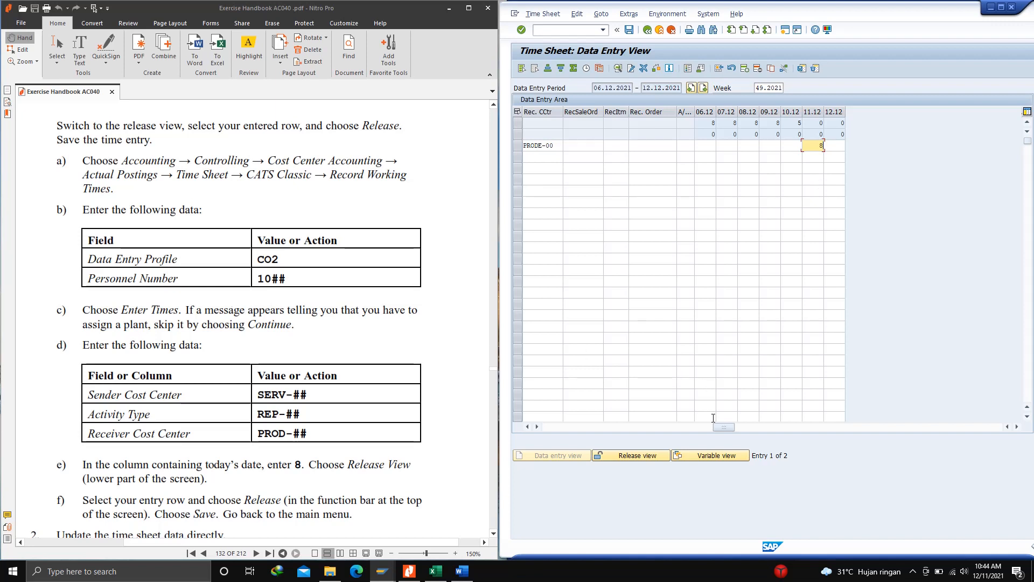
pyautogui.moveTo(724, 427); pyautogui.dragTo(703, 431)
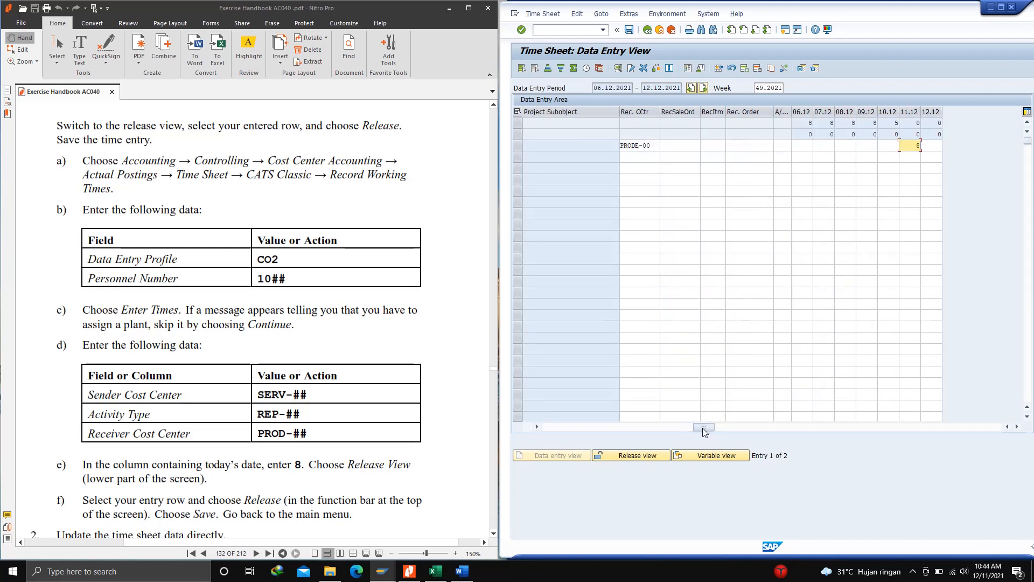
pyautogui.moveTo(703, 428); pyautogui.dragTo(545, 427)
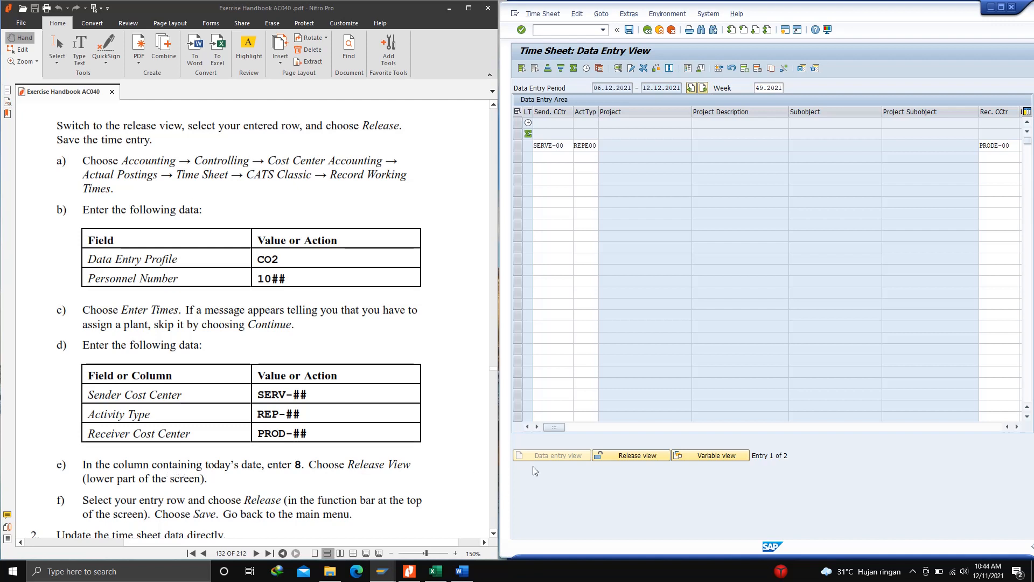
# Switch to the release view, select the SERVE-00 entry row for release, and return to the data entry view
pyautogui.click(637, 455)
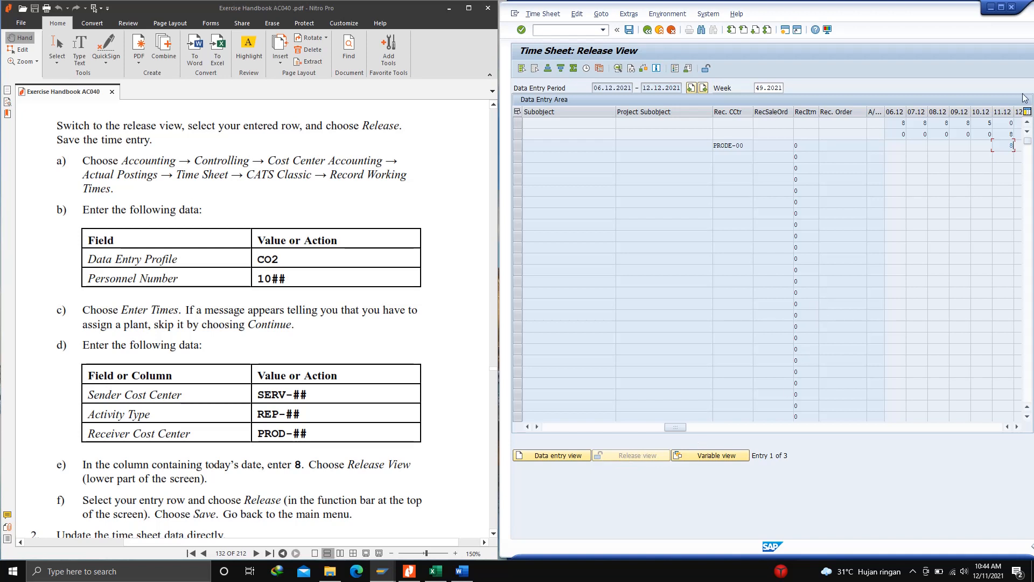
pyautogui.moveTo(676, 427); pyautogui.dragTo(571, 439)
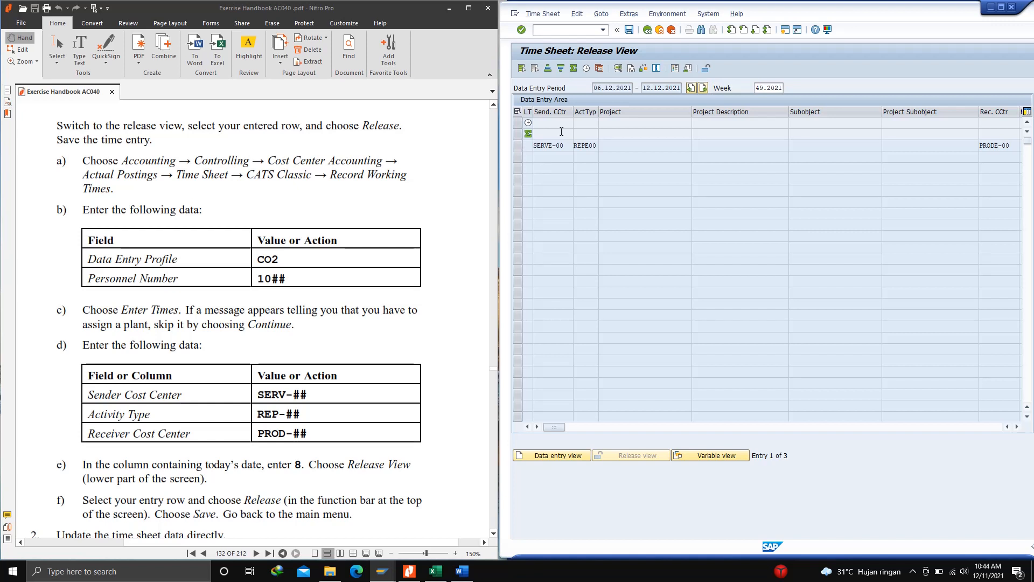
pyautogui.click(708, 14)
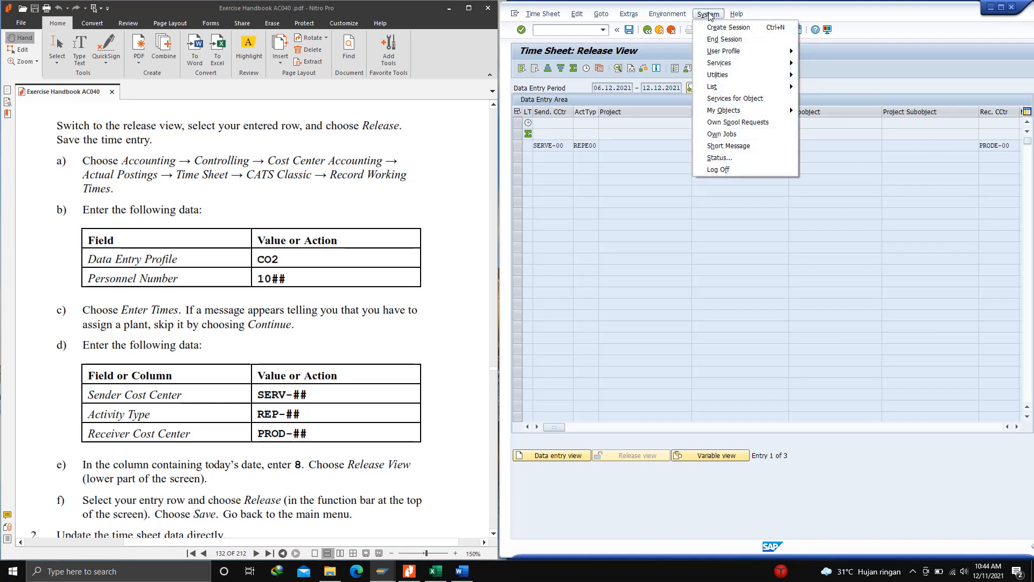
pyautogui.click(709, 14)
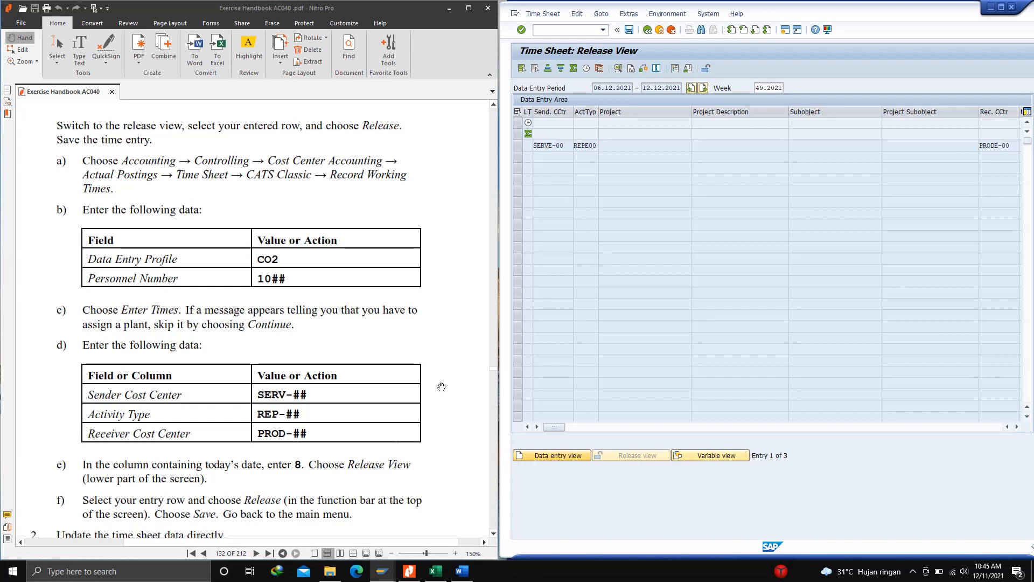
pyautogui.click(519, 145)
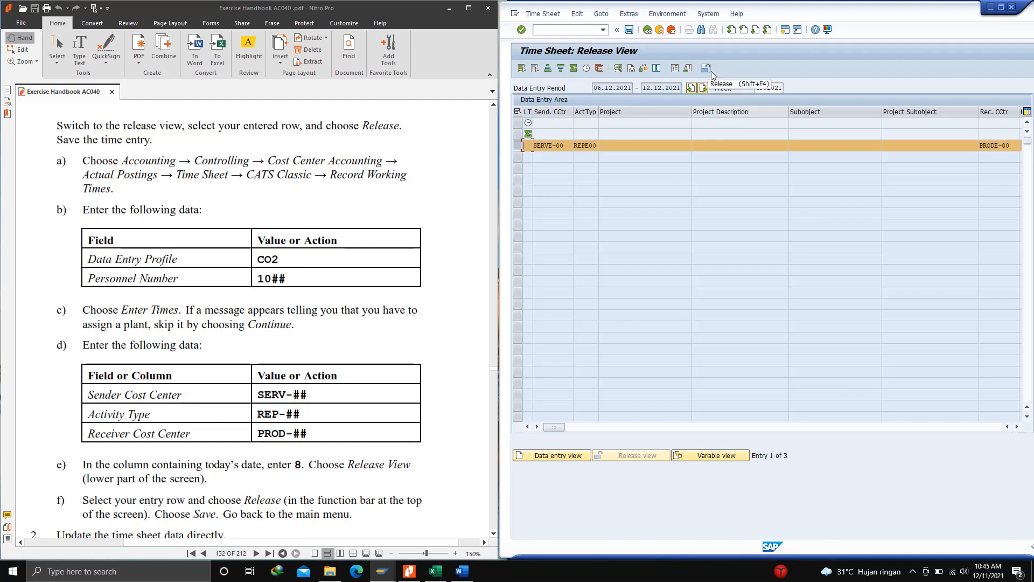
pyautogui.click(557, 455)
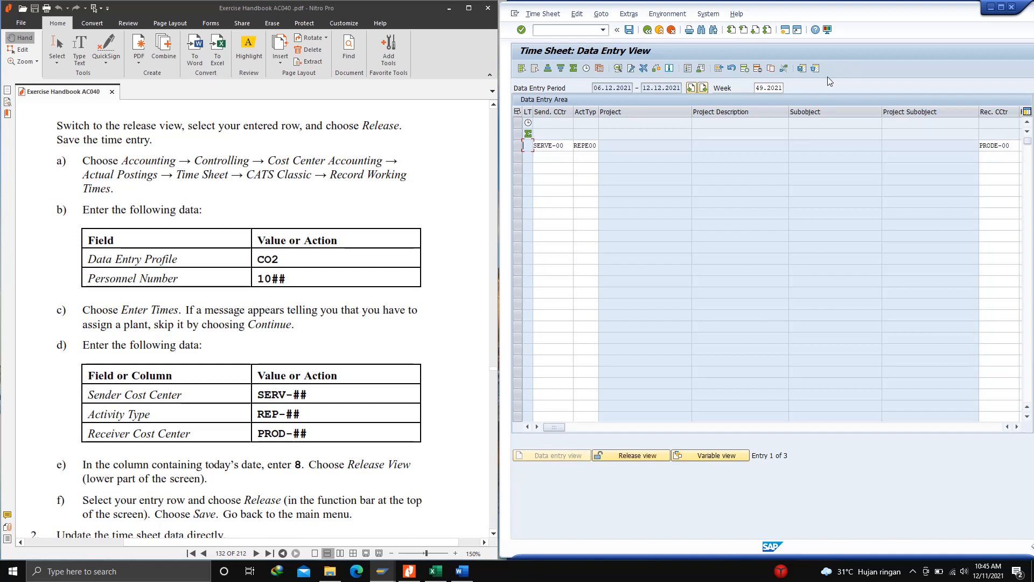
# Switch to the release view, select the SERVE-00 entry row, check its 8 hours in the 11.12 column, and release it
pyautogui.click(629, 459)
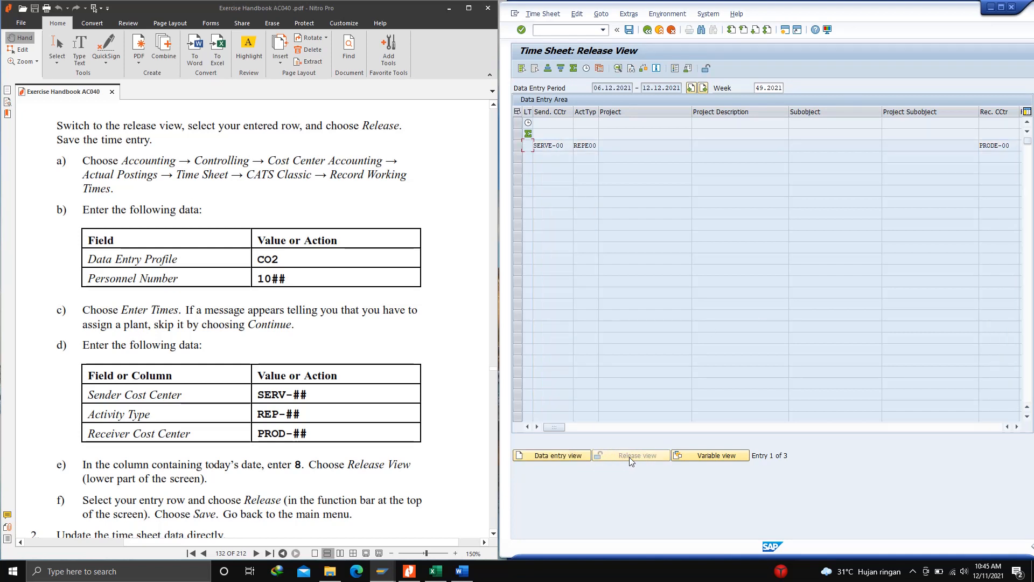
pyautogui.click(520, 150)
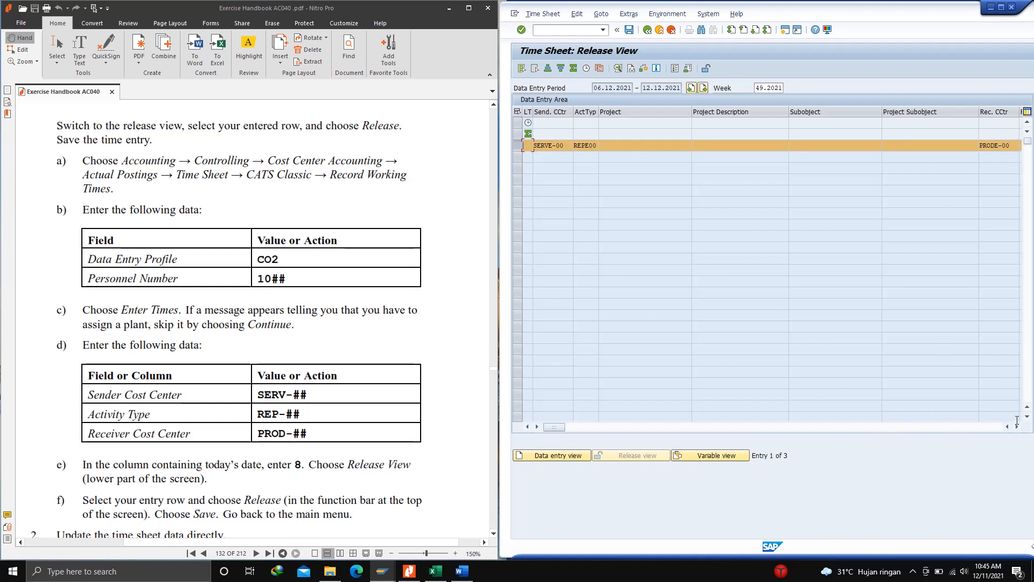
pyautogui.click(1018, 426)
pyautogui.click(1017, 426)
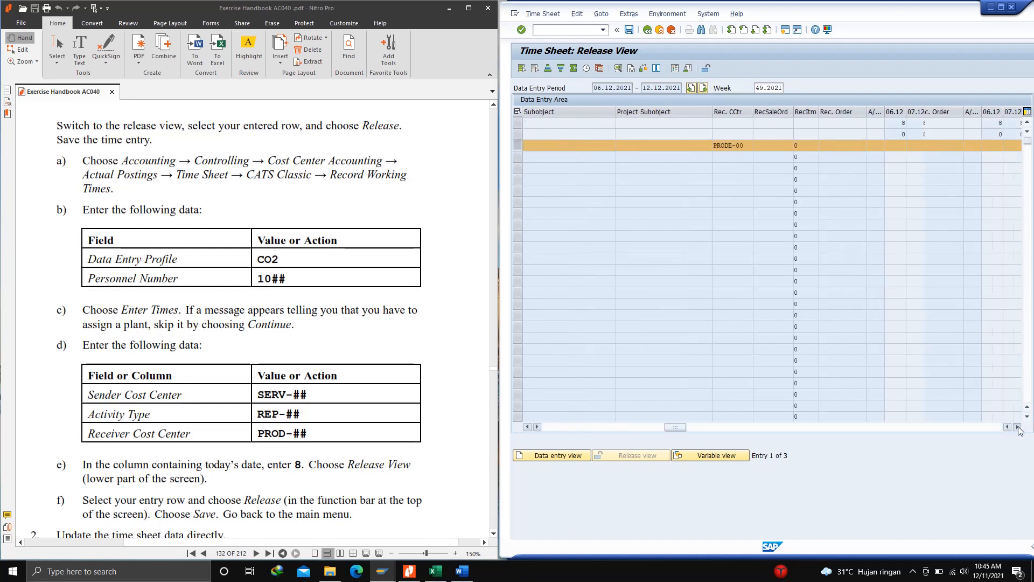
pyautogui.click(1018, 427)
pyautogui.click(1017, 427)
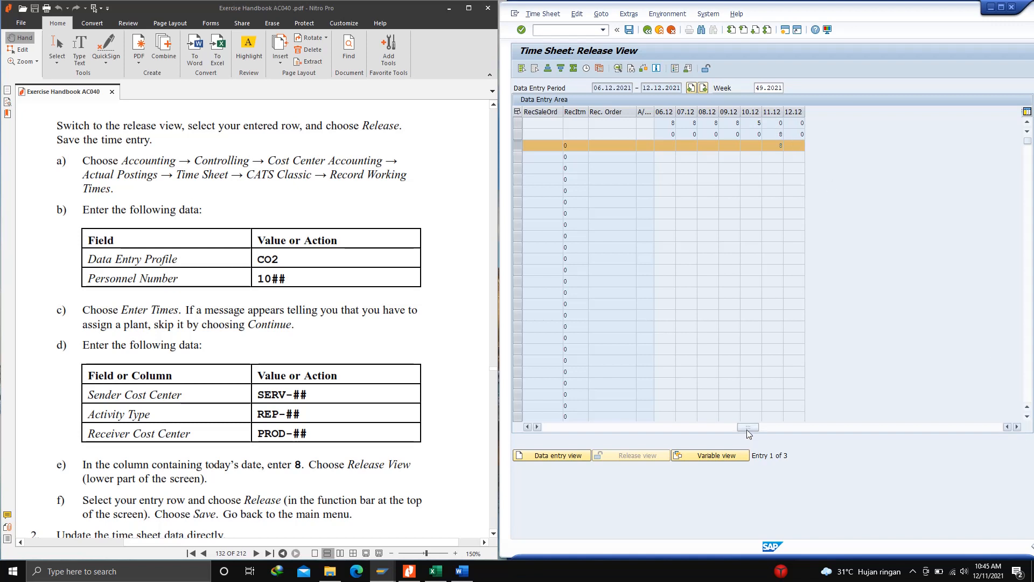
pyautogui.moveTo(747, 429); pyautogui.dragTo(548, 428)
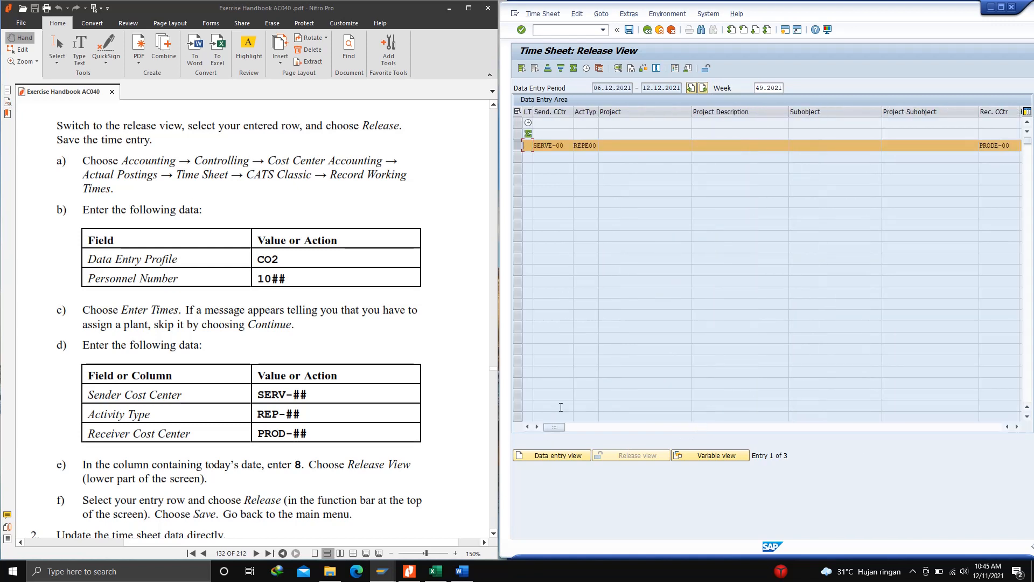
pyautogui.click(705, 70)
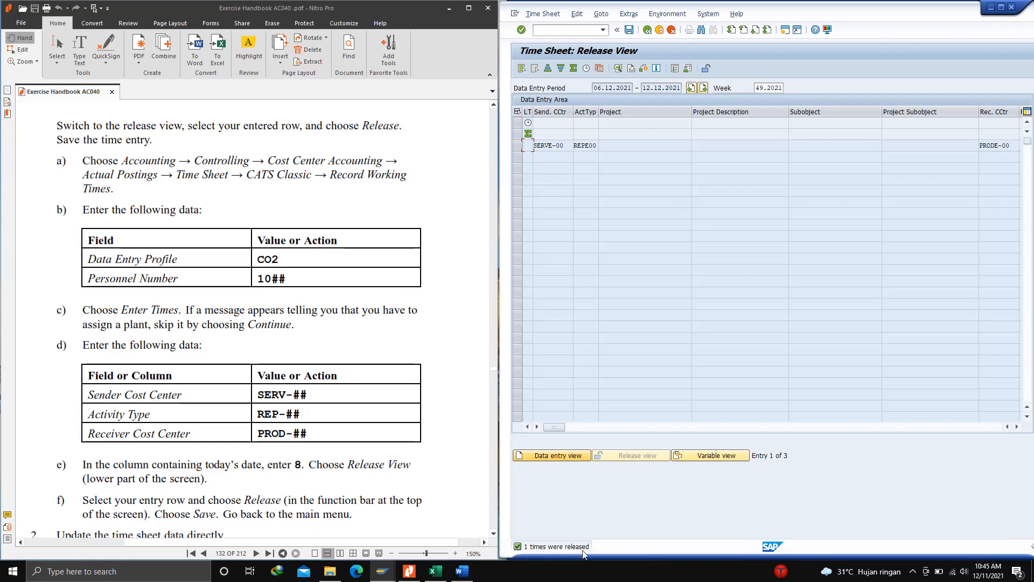
# Check the handbook's saving instruction, save the released time sheet entry, and read and accept the display messages
pyautogui.scroll(-3, 286, 435)
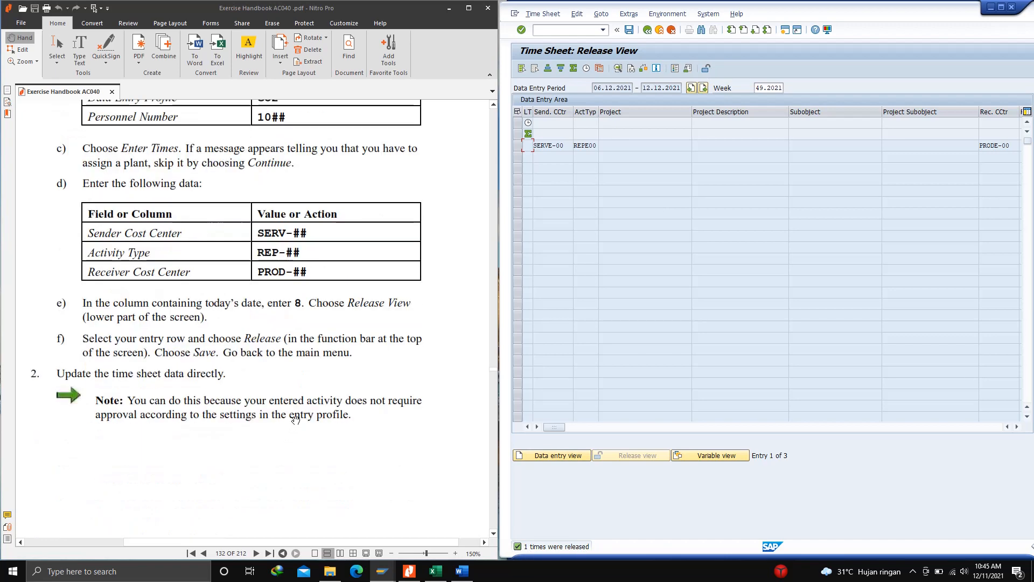
pyautogui.scroll(-12, 293, 416)
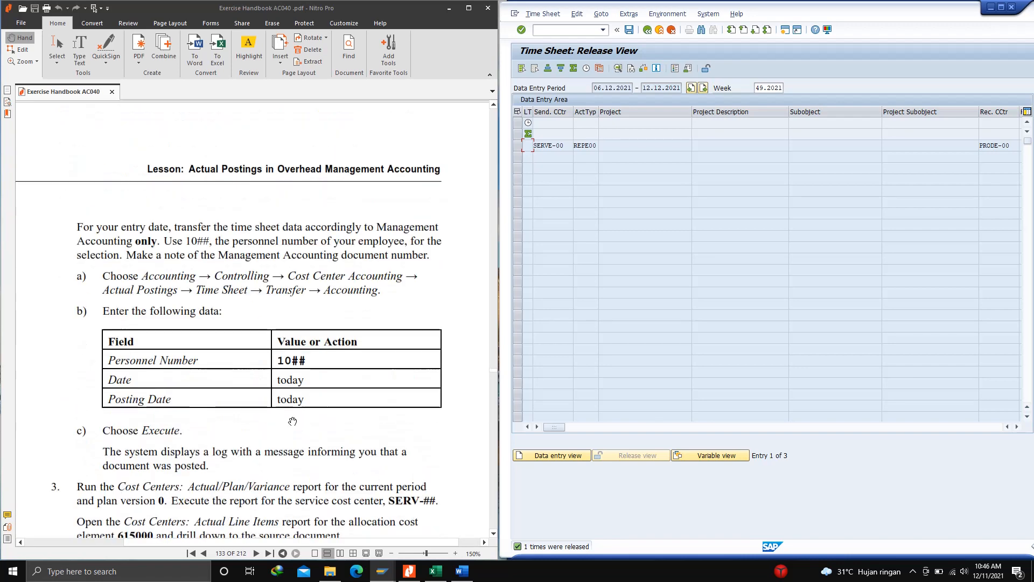
pyautogui.scroll(-5, 293, 422)
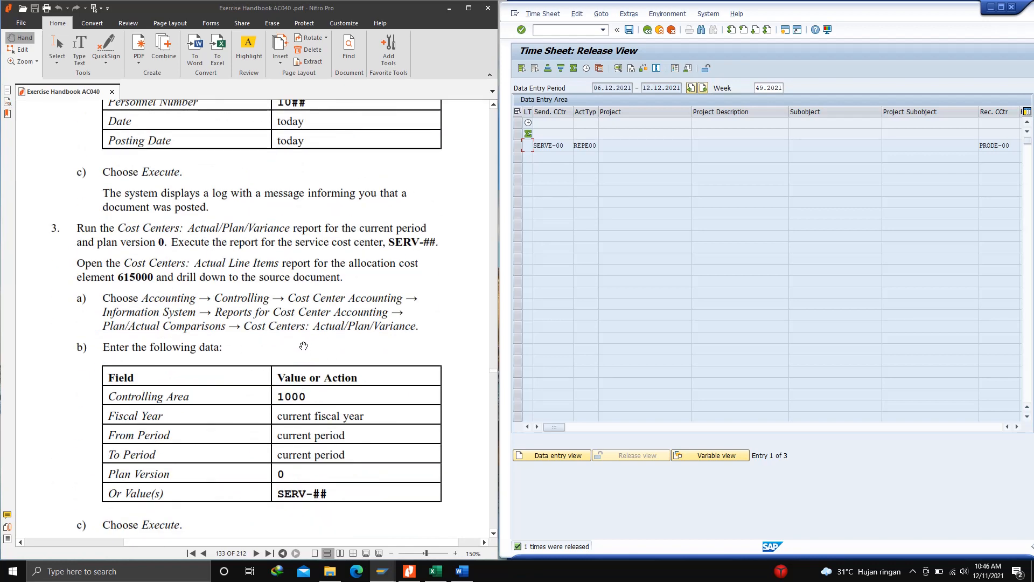
pyautogui.scroll(3, 303, 345)
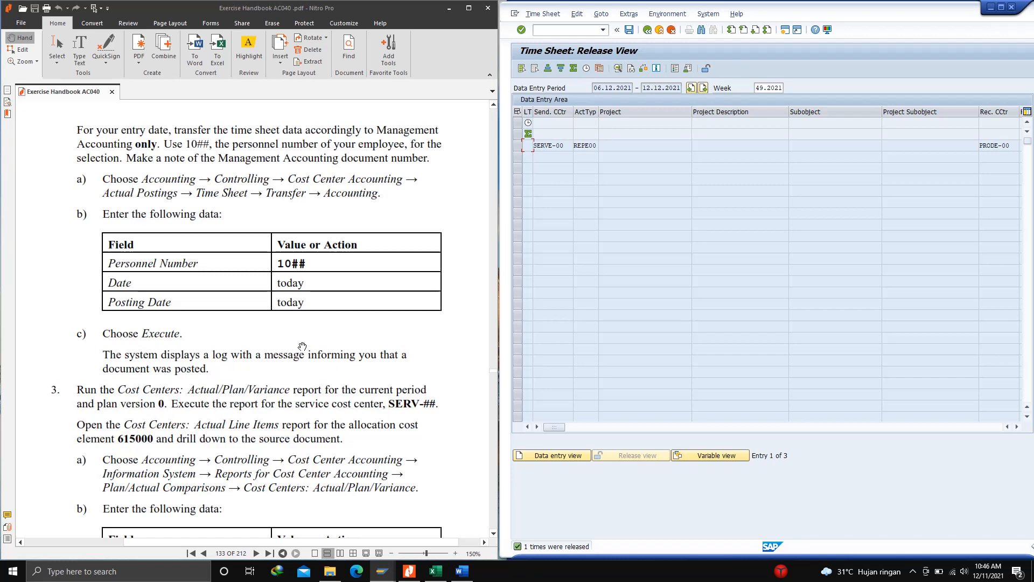
pyautogui.scroll(10, 302, 346)
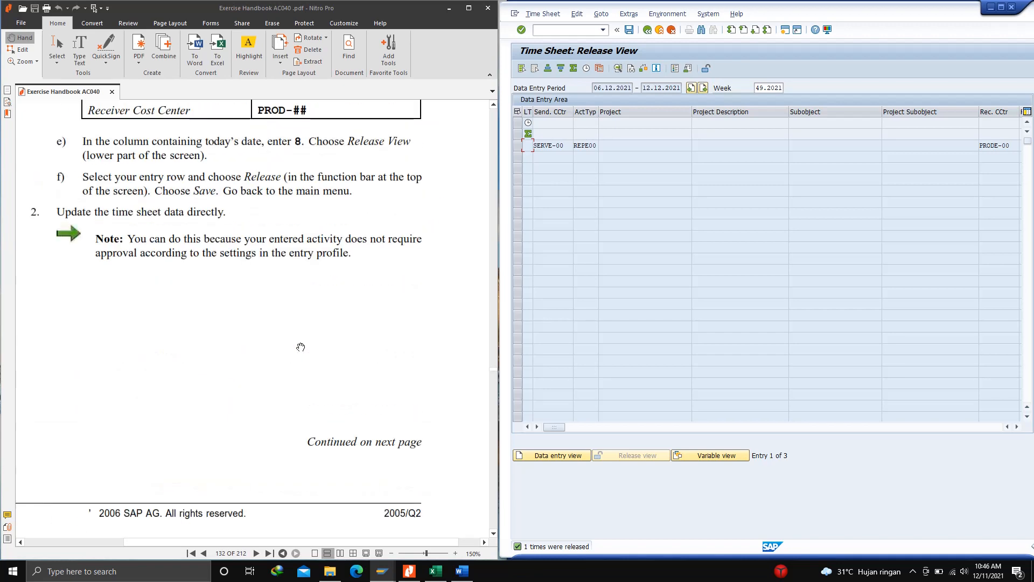
pyautogui.scroll(2, 300, 345)
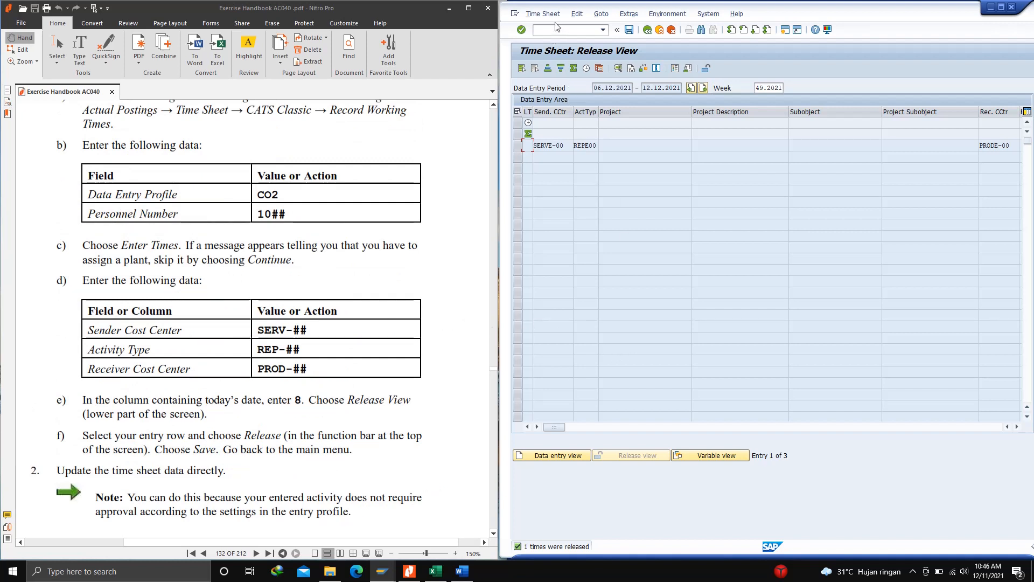
pyautogui.click(629, 31)
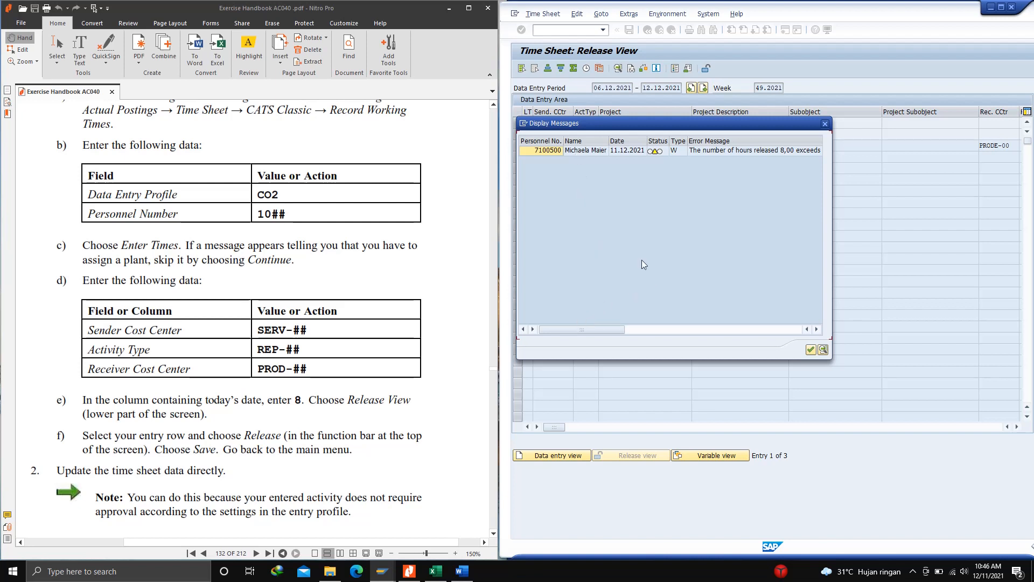
pyautogui.moveTo(599, 326); pyautogui.dragTo(648, 327)
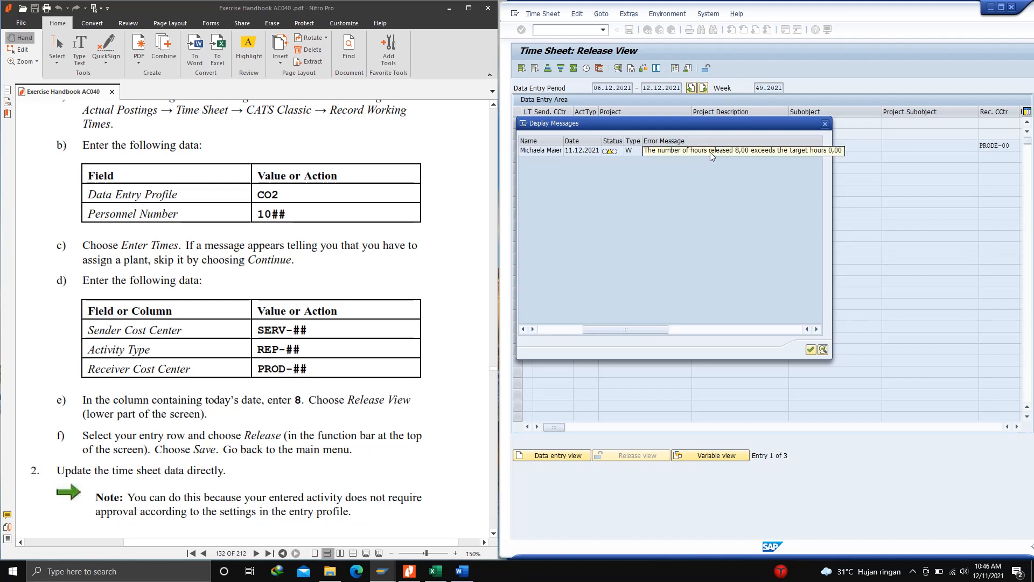
pyautogui.click(812, 349)
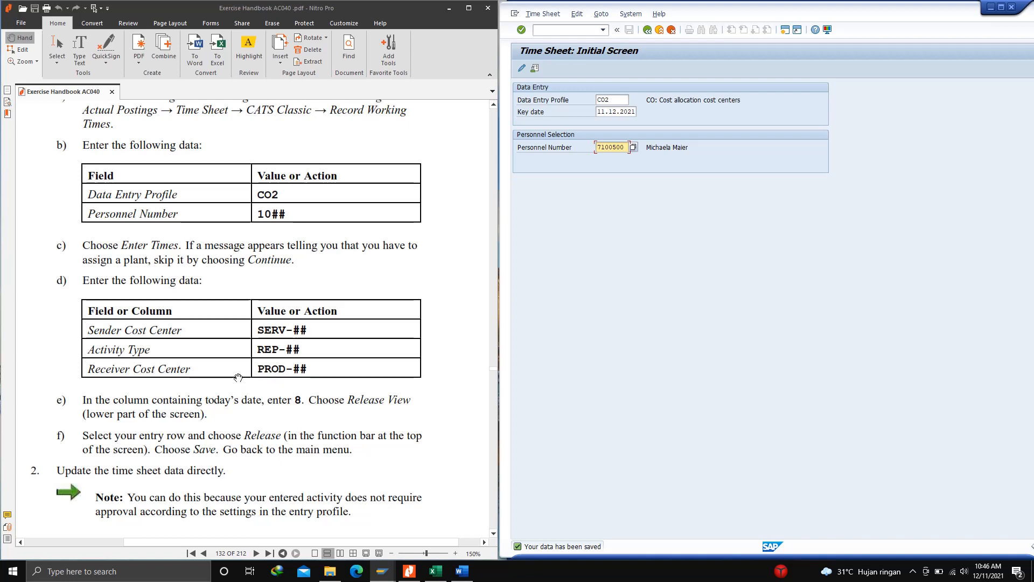
# Leave the time sheet's initial screen for the main menu with the command /N
pyautogui.scroll(-1, 238, 377)
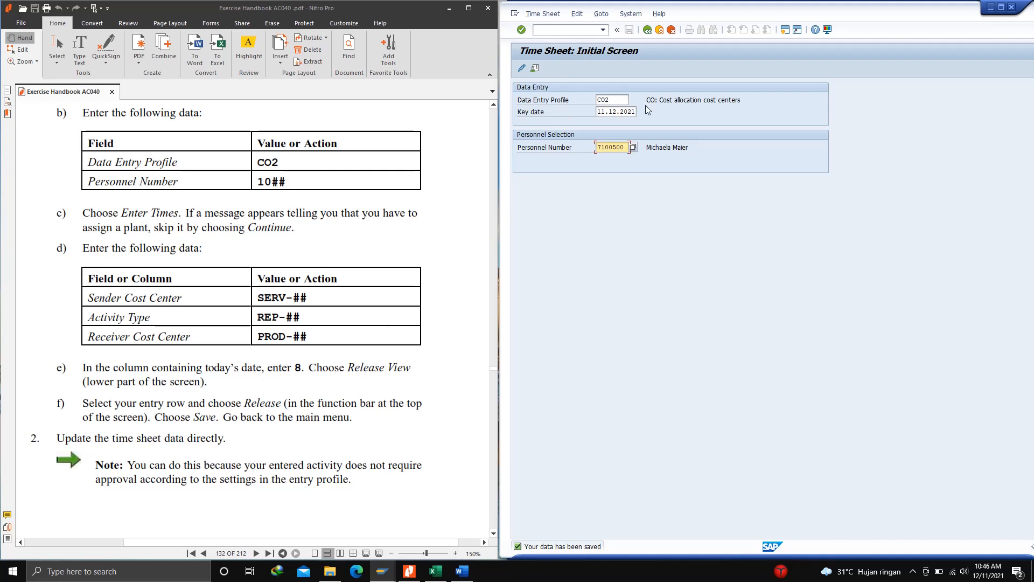
pyautogui.click(553, 30)
pyautogui.write('/N')
pyautogui.press('Return')
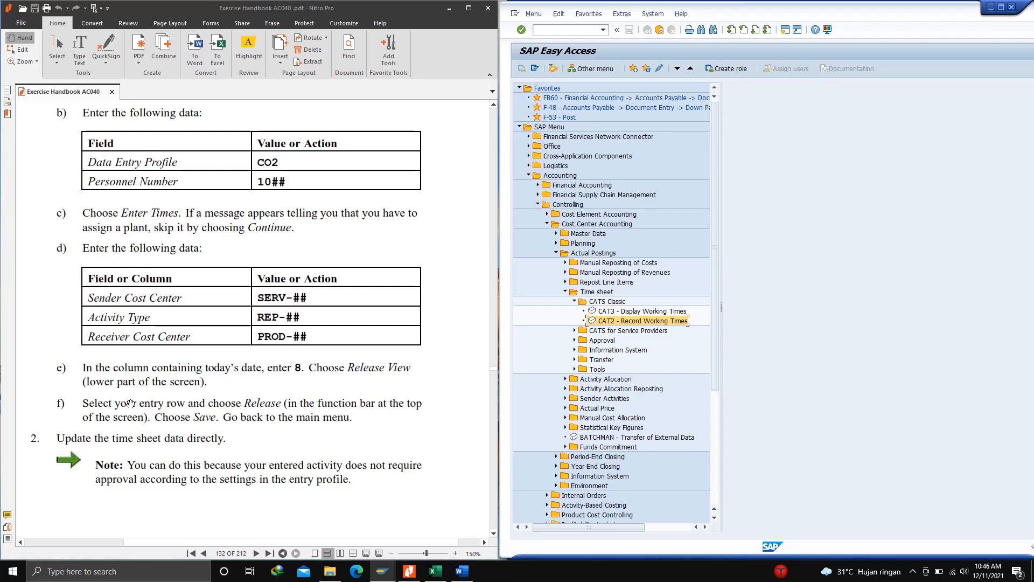
# Read the handbook's transfer exercise and open CAT7 - Accounting under Cost Center Accounting's Actual Postings, Time sheet, Transfer
pyautogui.scroll(-3, 135, 405)
pyautogui.scroll(-8, 140, 412)
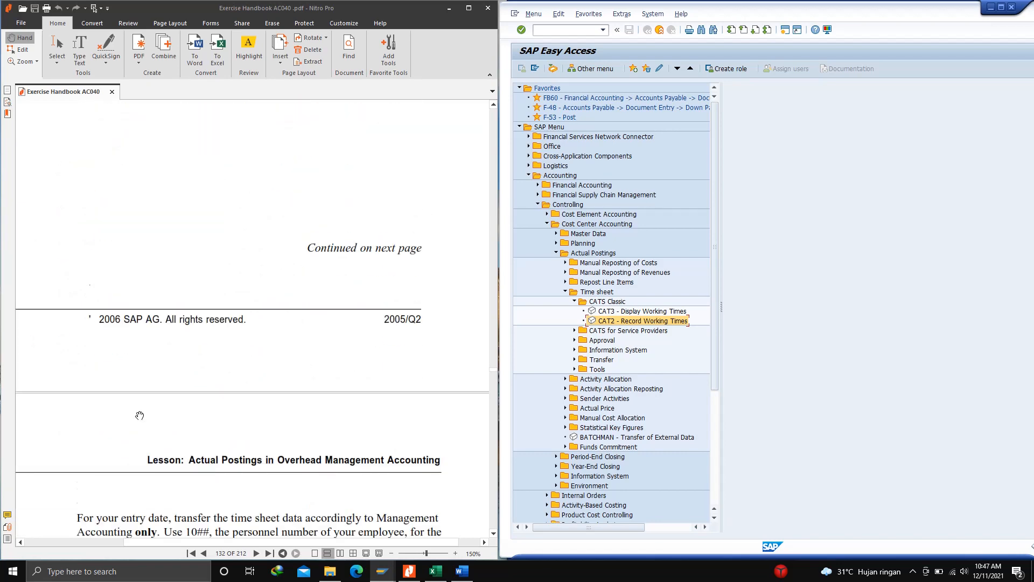
pyautogui.scroll(-3, 146, 408)
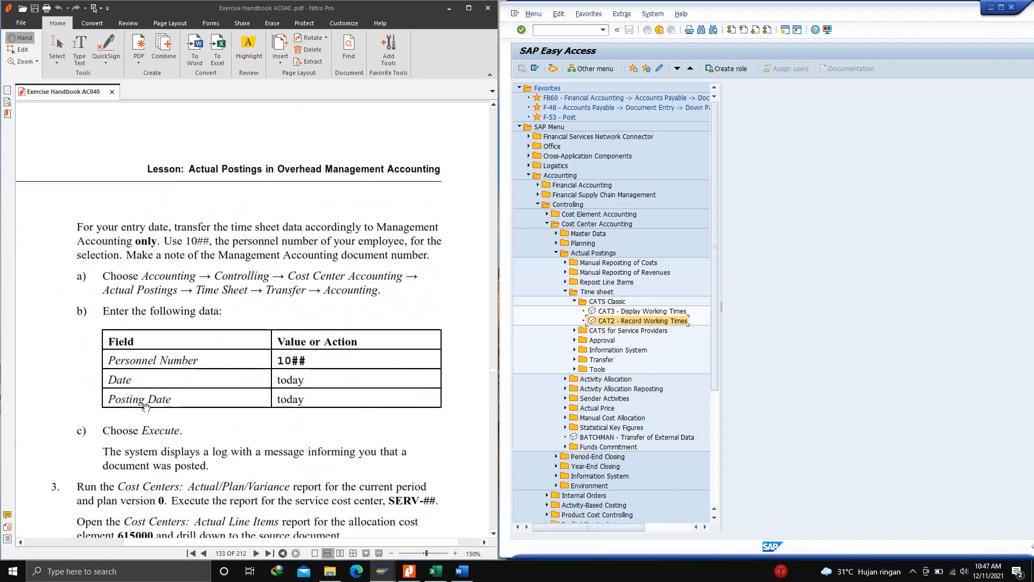
pyautogui.click(539, 204)
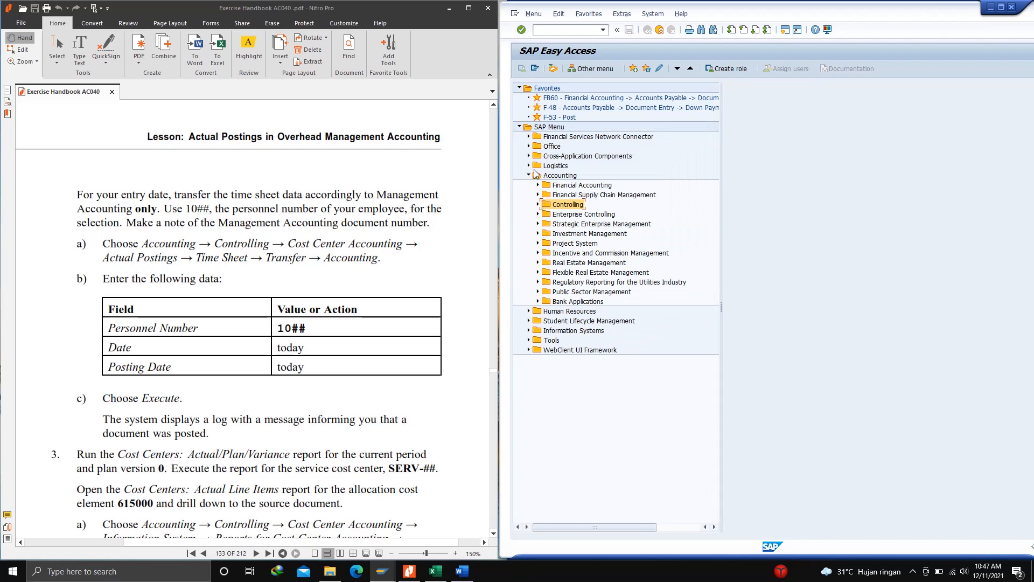
pyautogui.click(538, 204)
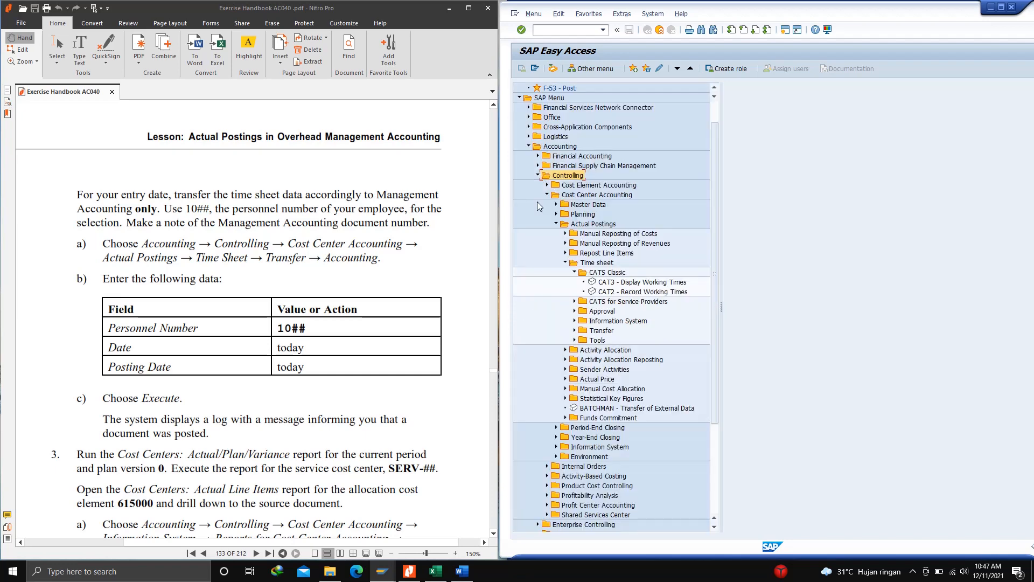
pyautogui.click(557, 223)
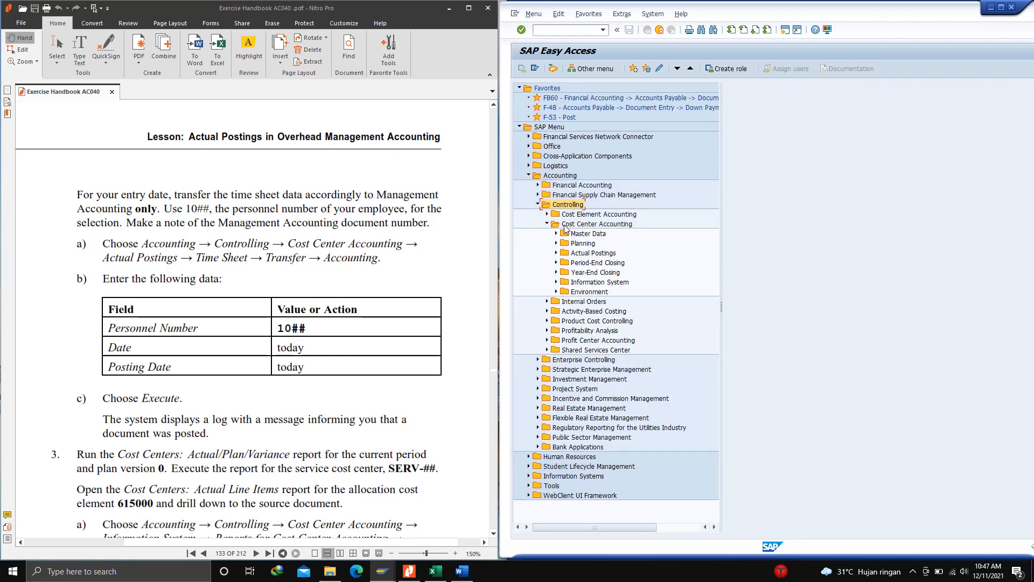
pyautogui.click(557, 252)
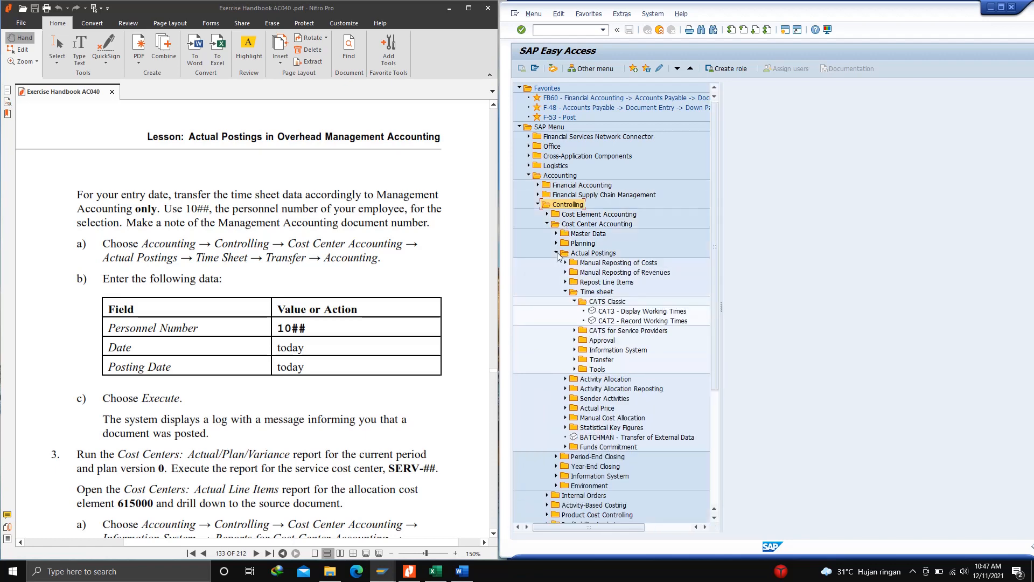
pyautogui.click(575, 302)
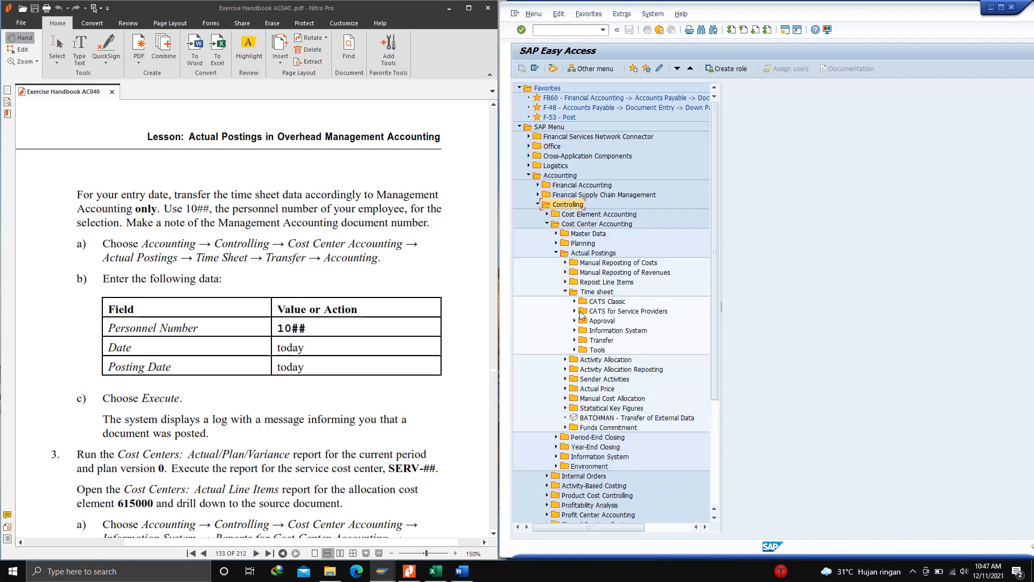
pyautogui.click(575, 341)
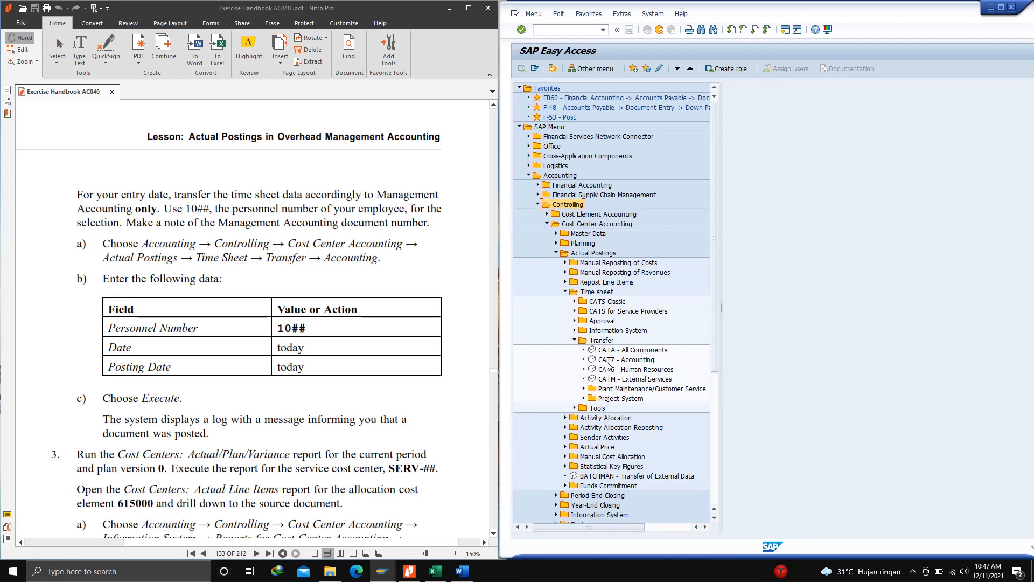
pyautogui.click(627, 360)
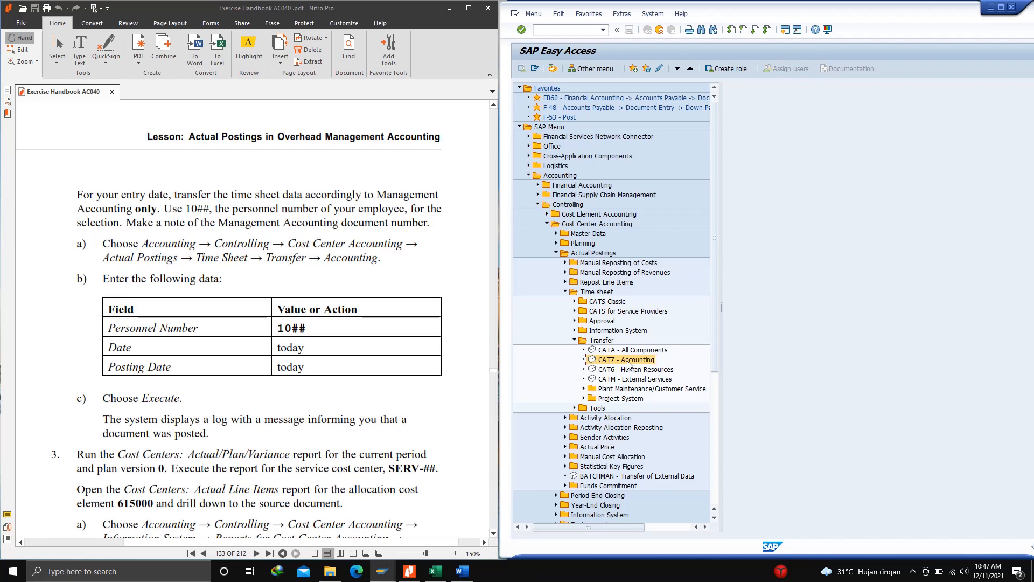
pyautogui.doubleClick(627, 360)
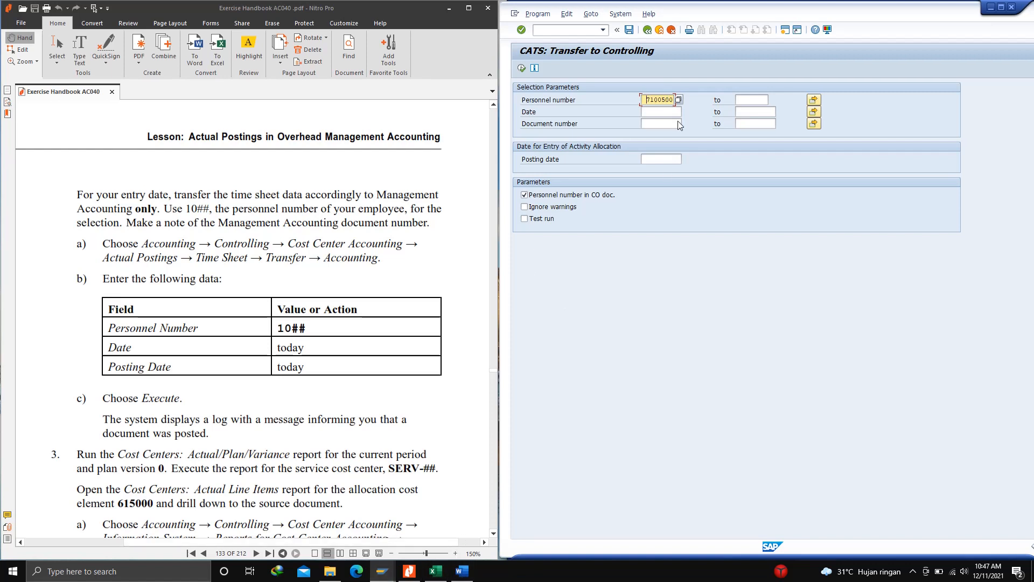
# Set both the date and the posting date of the transfer to Controlling to 11.12.2021 and execute it
pyautogui.click(657, 112)
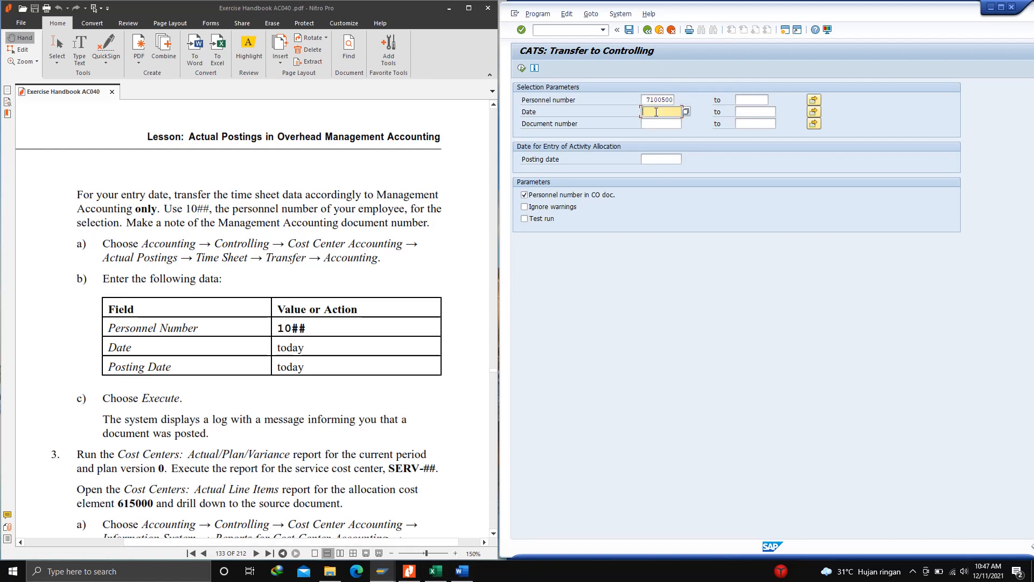
pyautogui.write('11.12.2021')
pyautogui.click(652, 158)
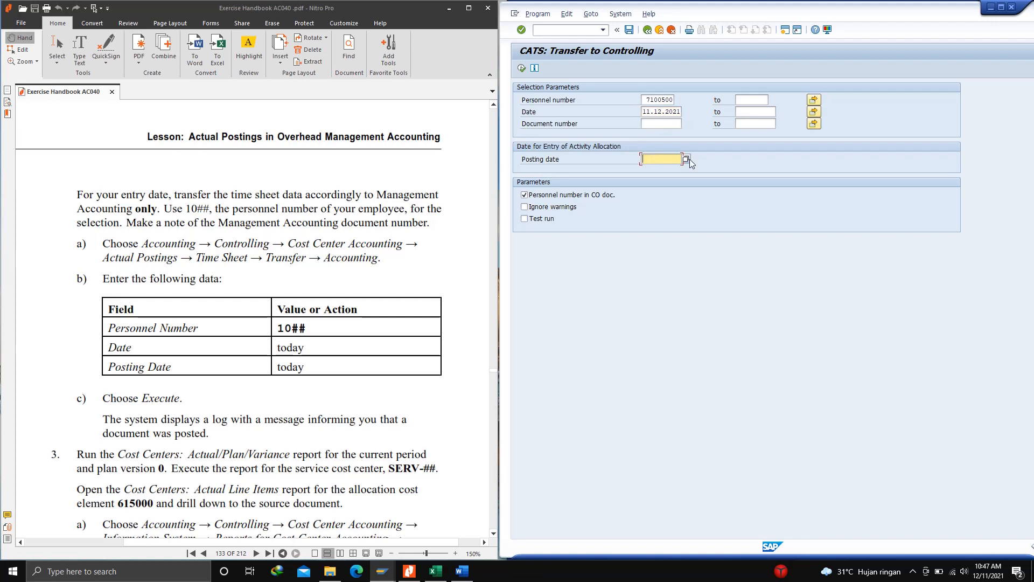
pyautogui.write('11.12.2021')
pyautogui.click(522, 69)
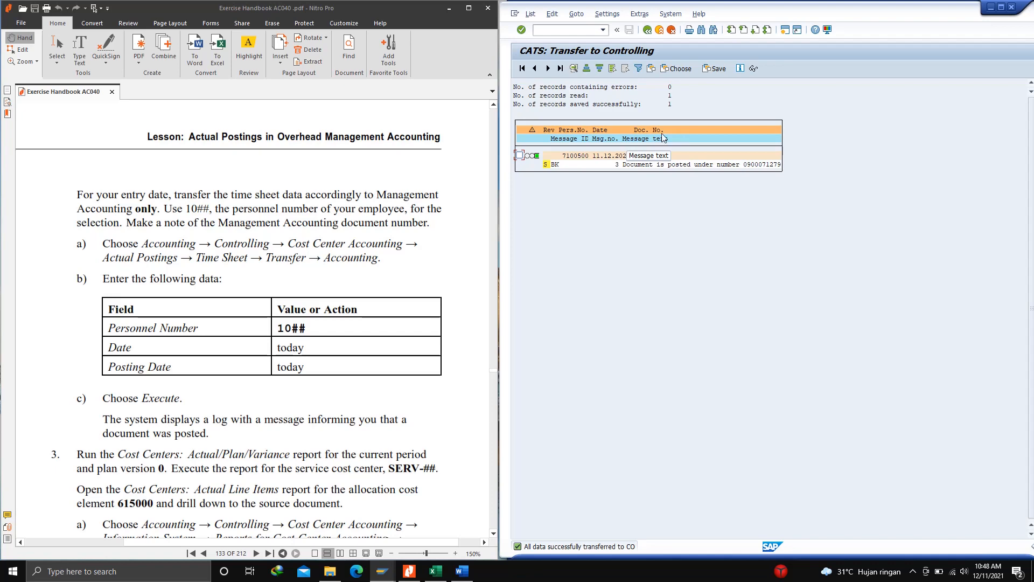
# Read the handbook's Actual/Plan/Variance report exercise and leave the transfer log for the main menu with the command /n
pyautogui.scroll(-3, 195, 269)
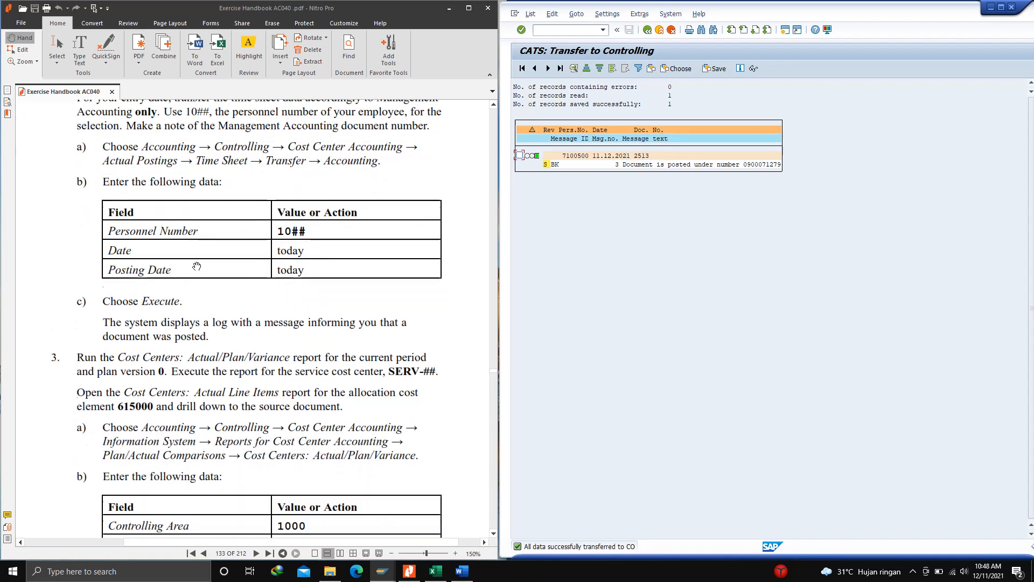
pyautogui.scroll(-7, 196, 267)
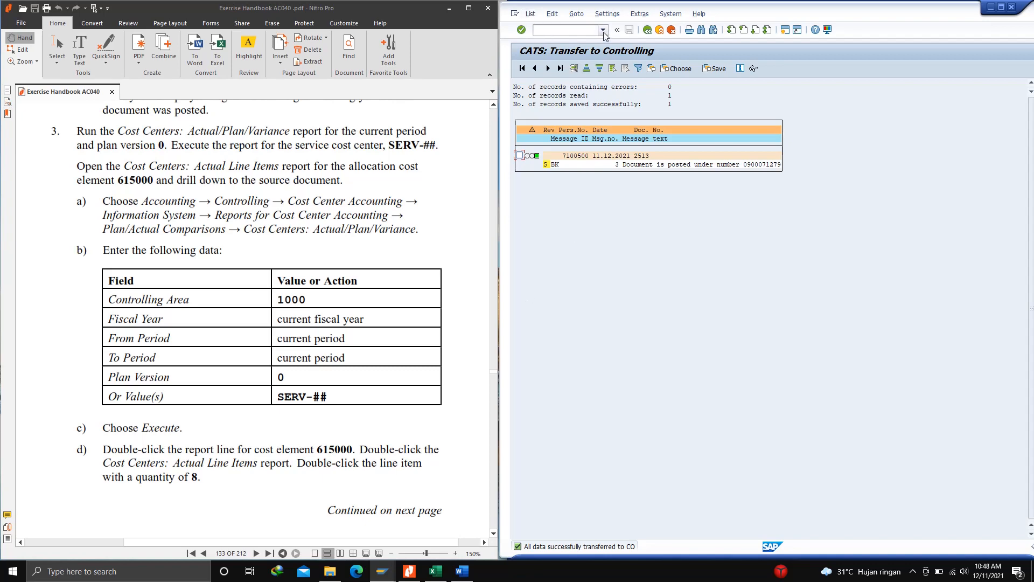
pyautogui.click(574, 31)
pyautogui.write('/n')
pyautogui.press('Return')
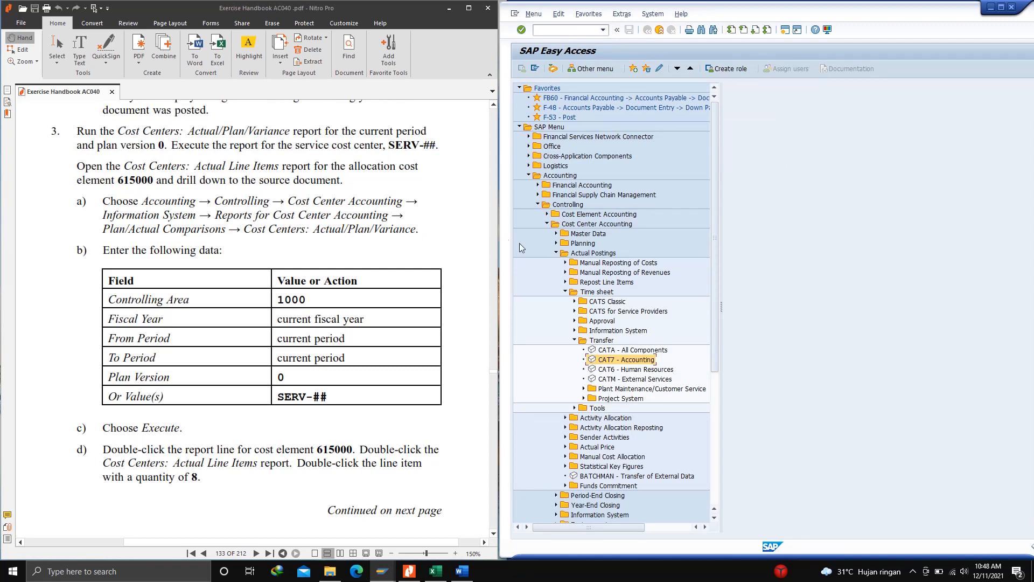
# Open the Cost Centers: Actual/Plan/Variance report under Cost Center Accounting's Information System, Reports for Cost Center Accounting, Plan/Actual Comparisons
pyautogui.click(557, 253)
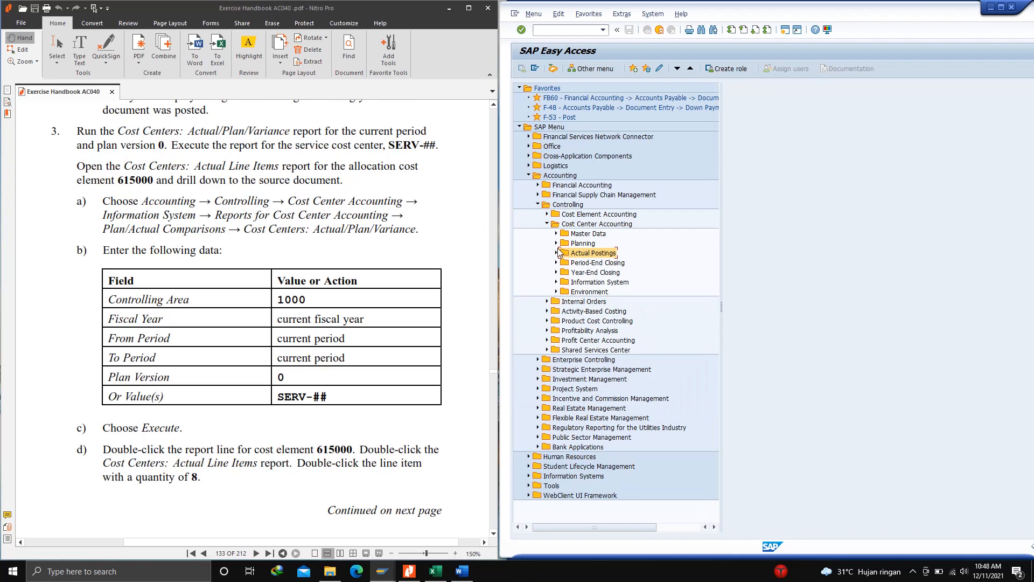
pyautogui.click(557, 282)
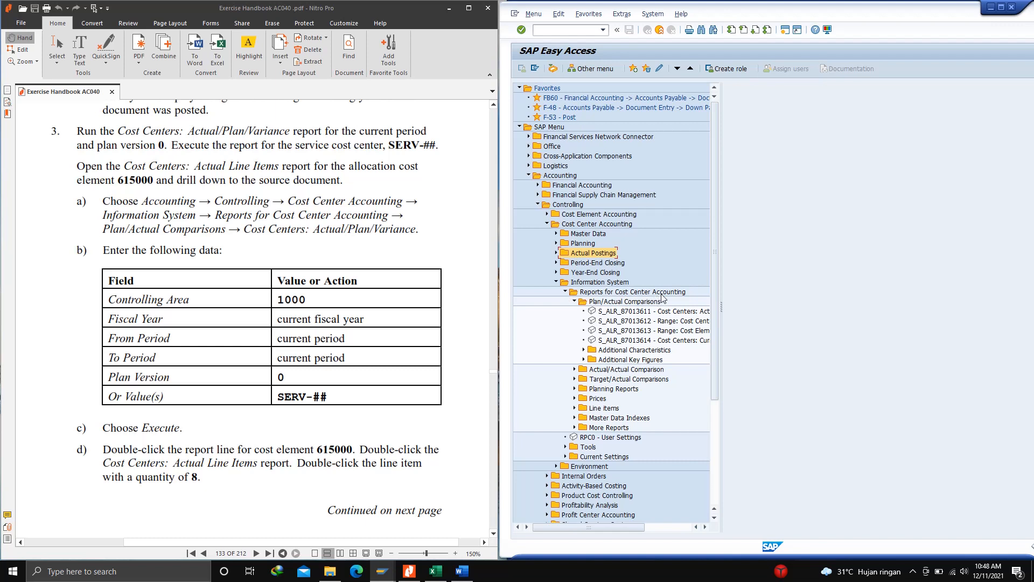
pyautogui.doubleClick(616, 312)
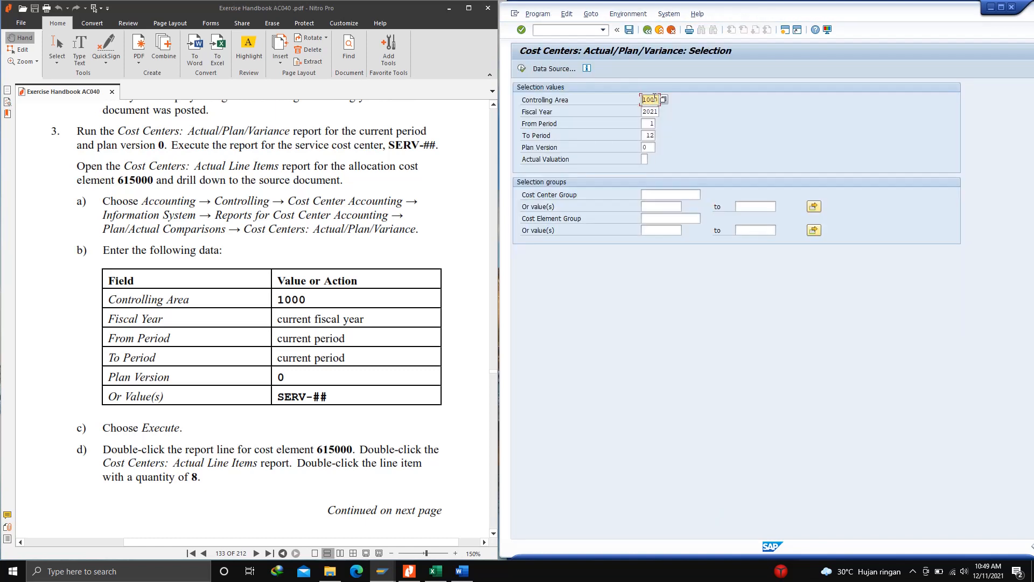
# Enter SERVE-00 as the cost center value in the Actual/Plan/Variance report selection and execute the report
pyautogui.click(660, 208)
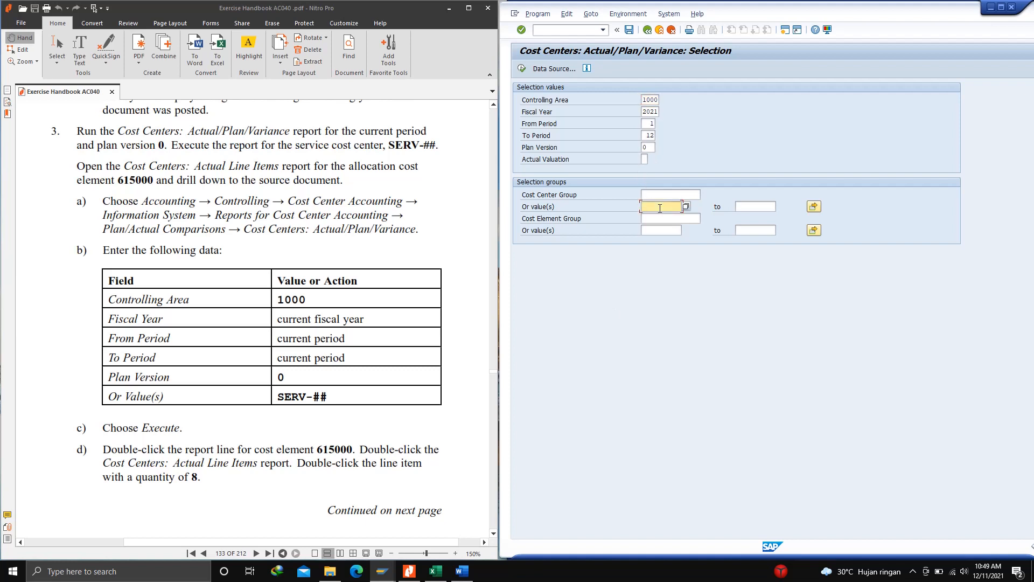
pyautogui.write('SE')
pyautogui.click(658, 217)
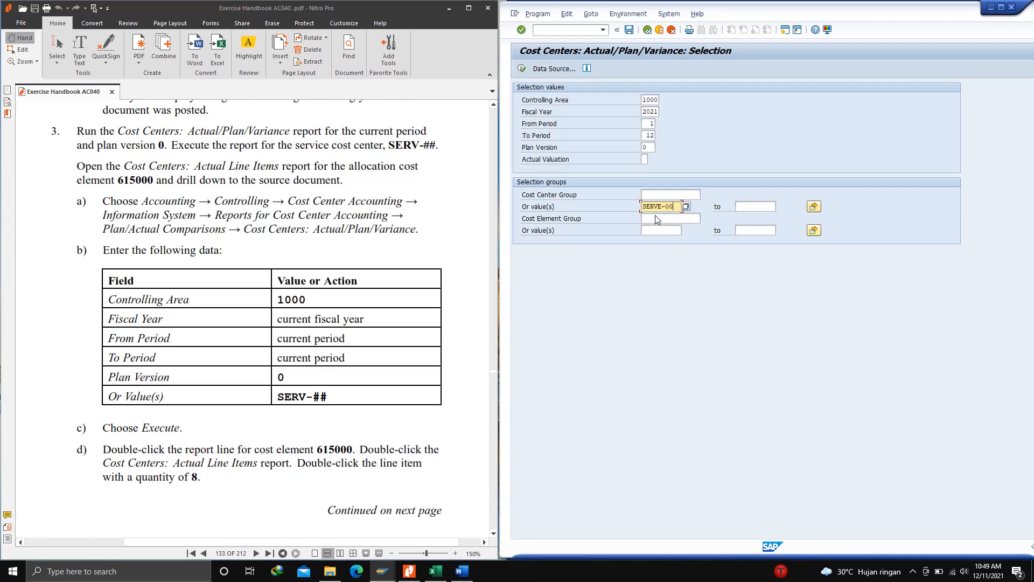
pyautogui.click(522, 68)
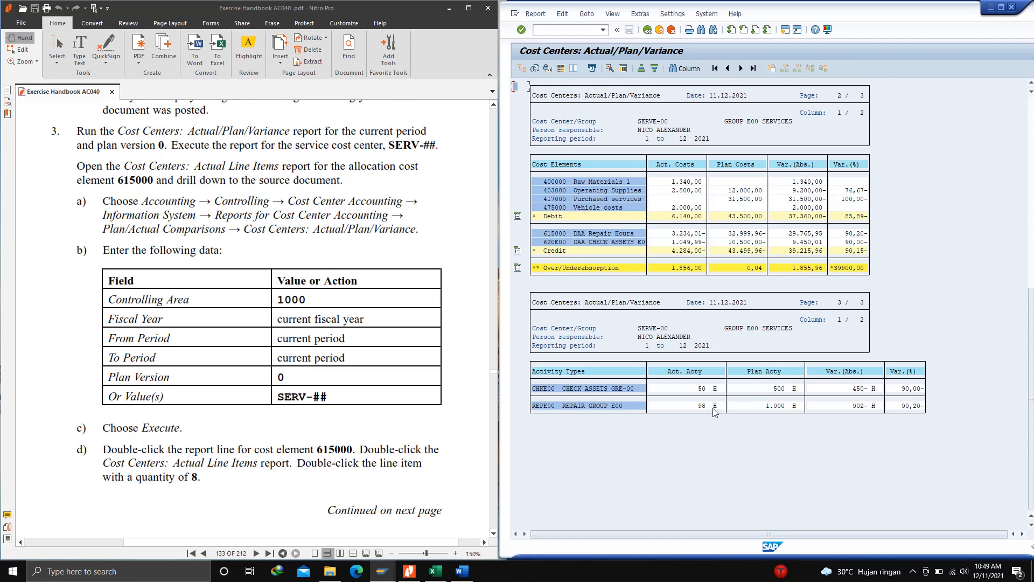
# Read the handbook's drill-down instruction and call up the Cost Centers: Actual Line Items report for cost element 615000 DAA Repair Hours
pyautogui.scroll(-3, 203, 388)
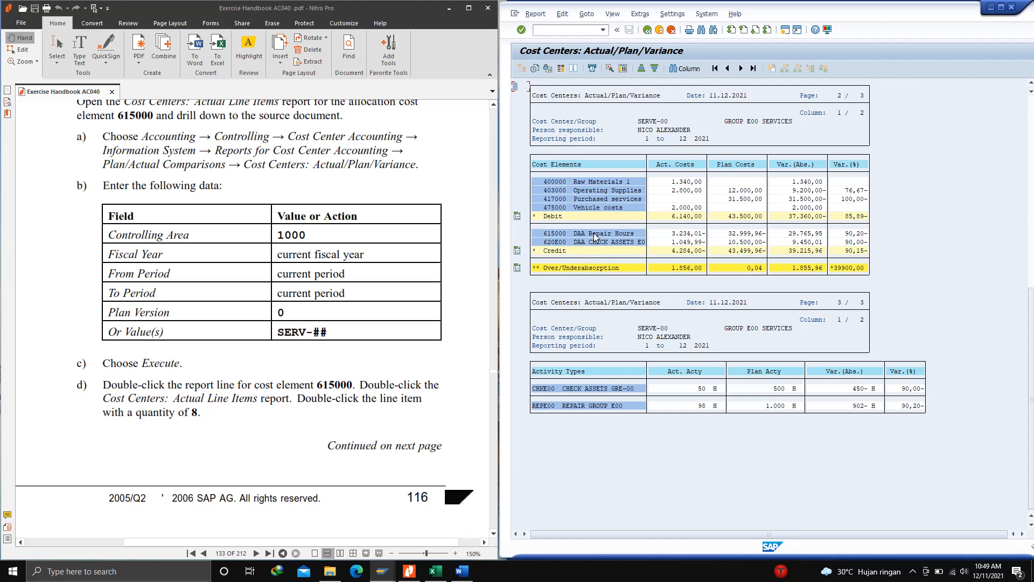
pyautogui.doubleClick(555, 236)
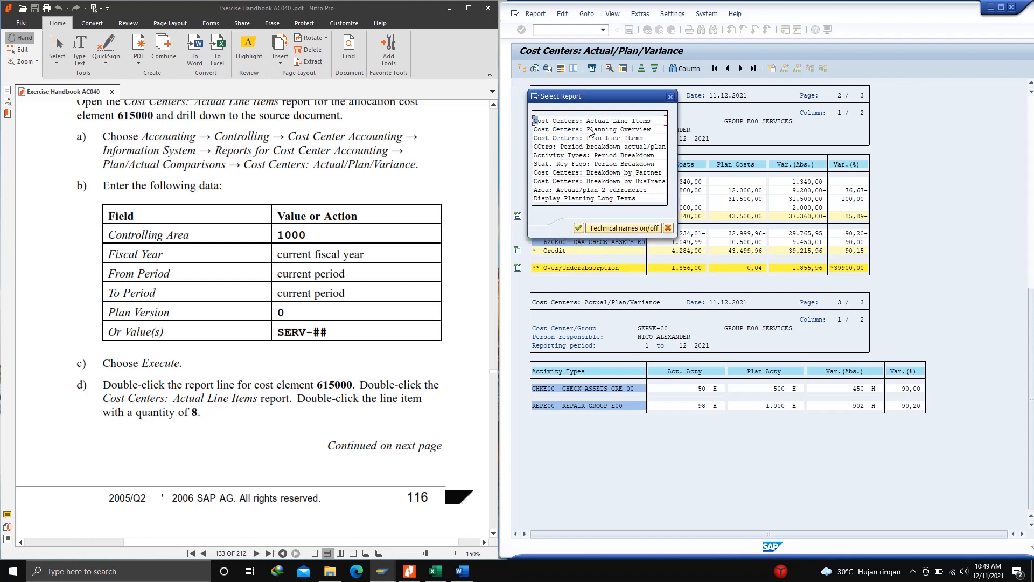
pyautogui.click(589, 121)
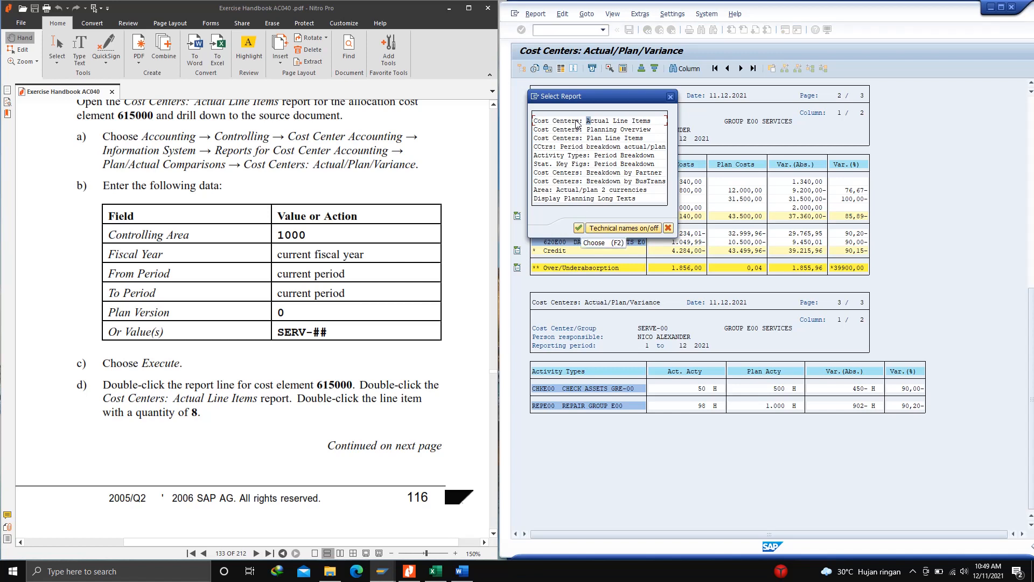
pyautogui.click(580, 229)
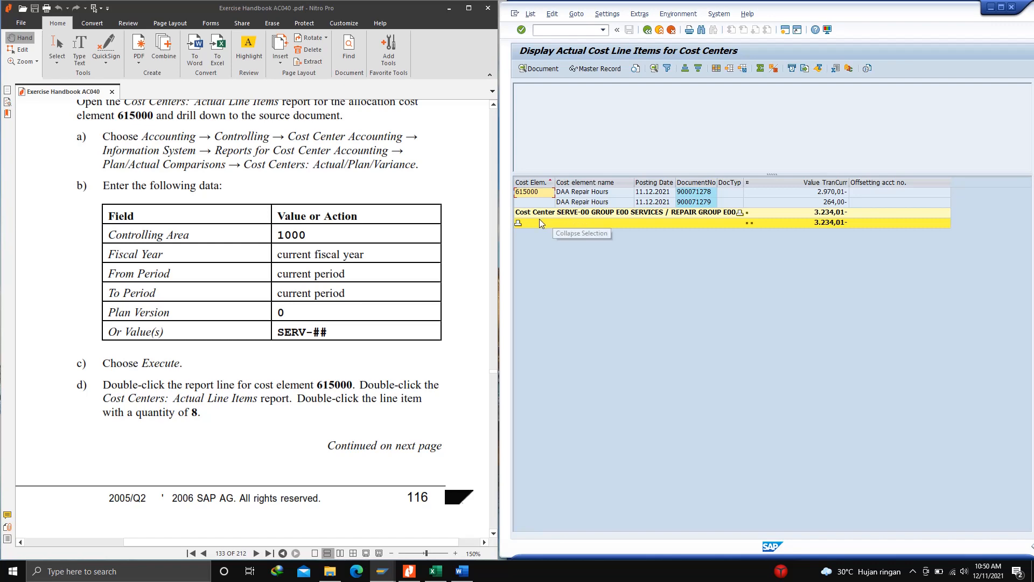
# Drill down from the second DAA Repair Hours line item to its time sheet source document and check it against the line item list
pyautogui.scroll(-3, 307, 345)
pyautogui.scroll(-6, 307, 344)
pyautogui.scroll(7, 305, 342)
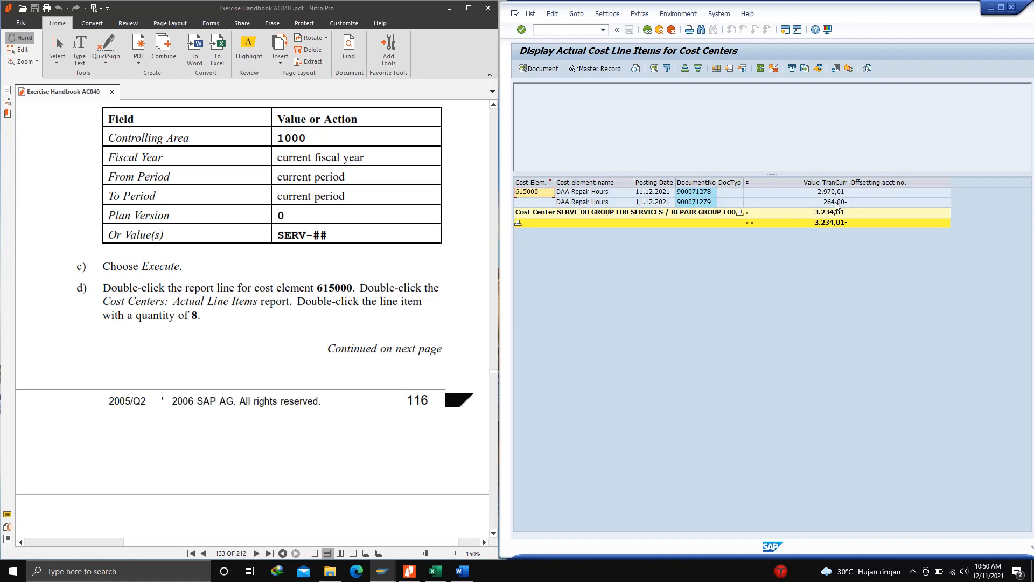
pyautogui.doubleClick(573, 202)
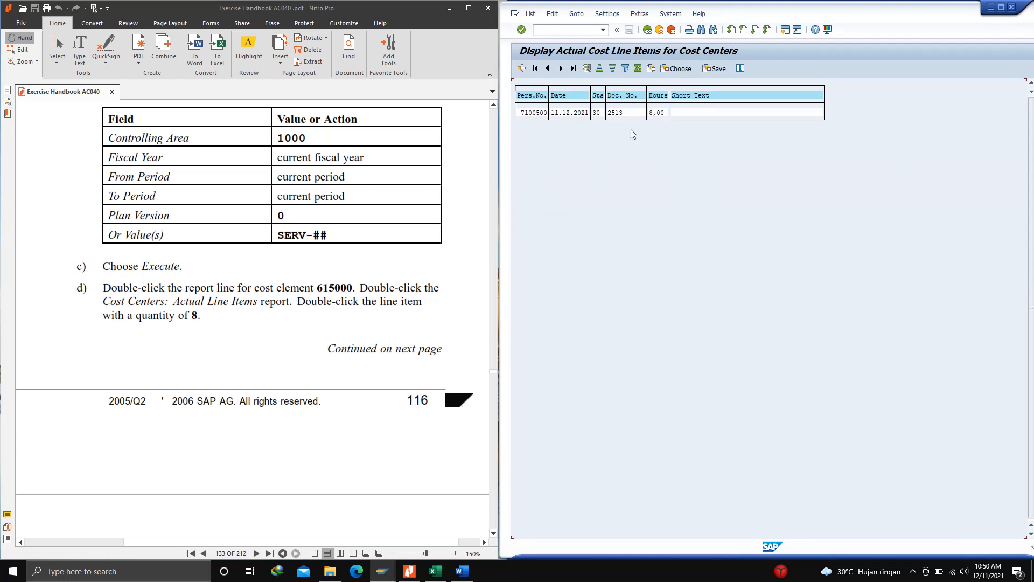
pyautogui.click(647, 30)
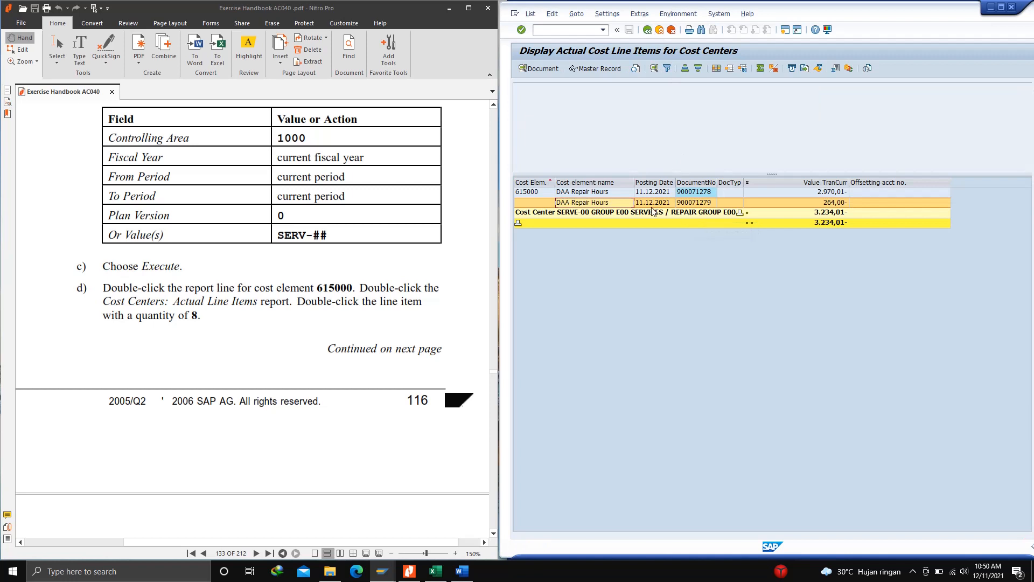
pyautogui.doubleClick(835, 205)
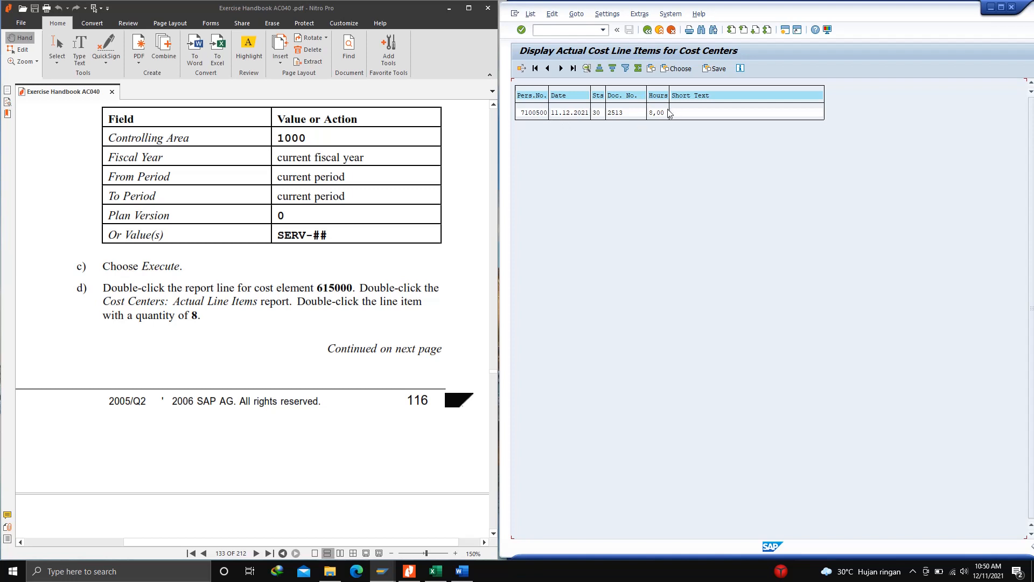
pyautogui.click(647, 30)
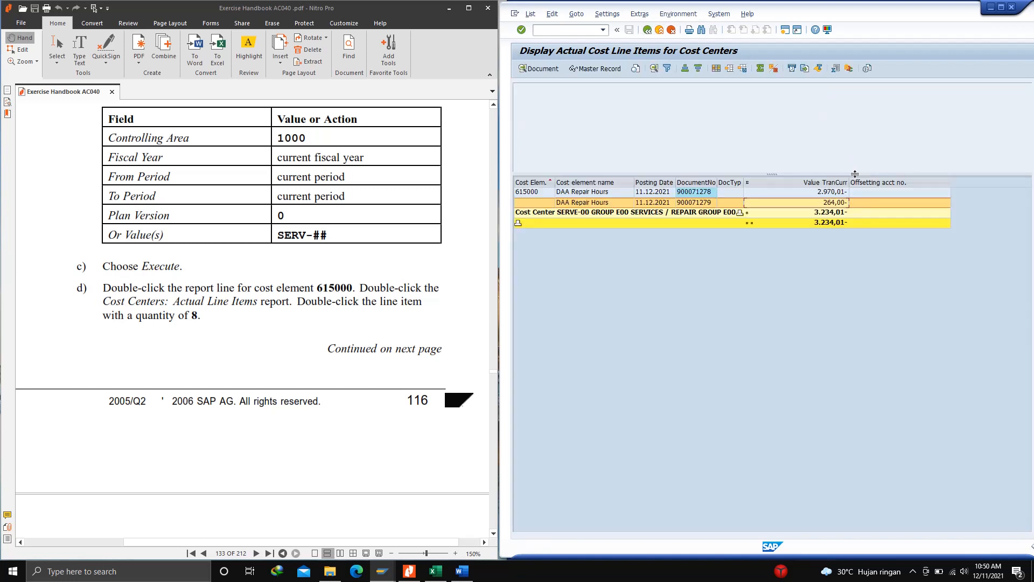
pyautogui.doubleClick(837, 203)
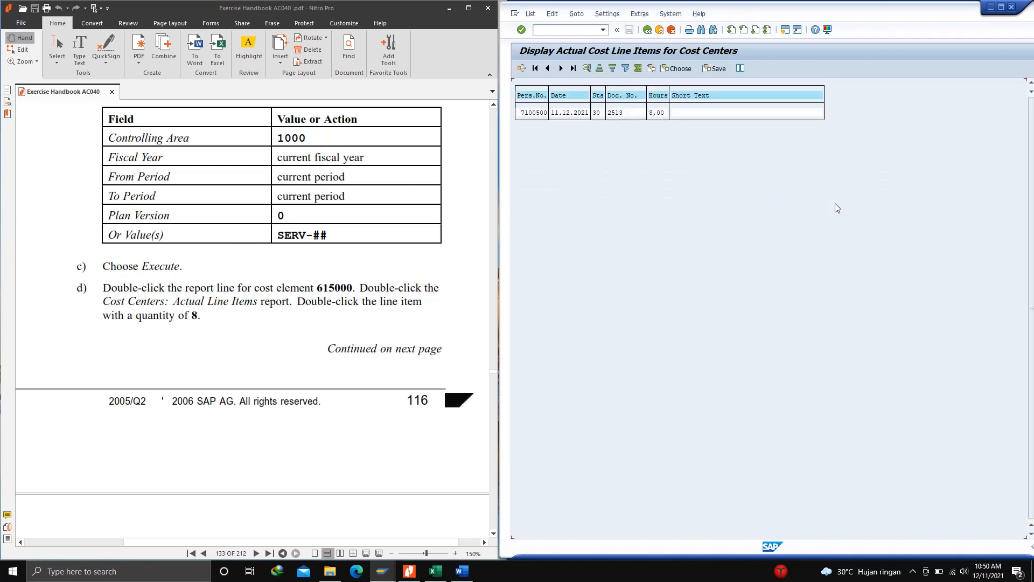
# Paste a full-screen capture of the source document below the last screenshot in the Word document, and return to SAP beside the handbook
pyautogui.click(1001, 7)
pyautogui.click(286, 200)
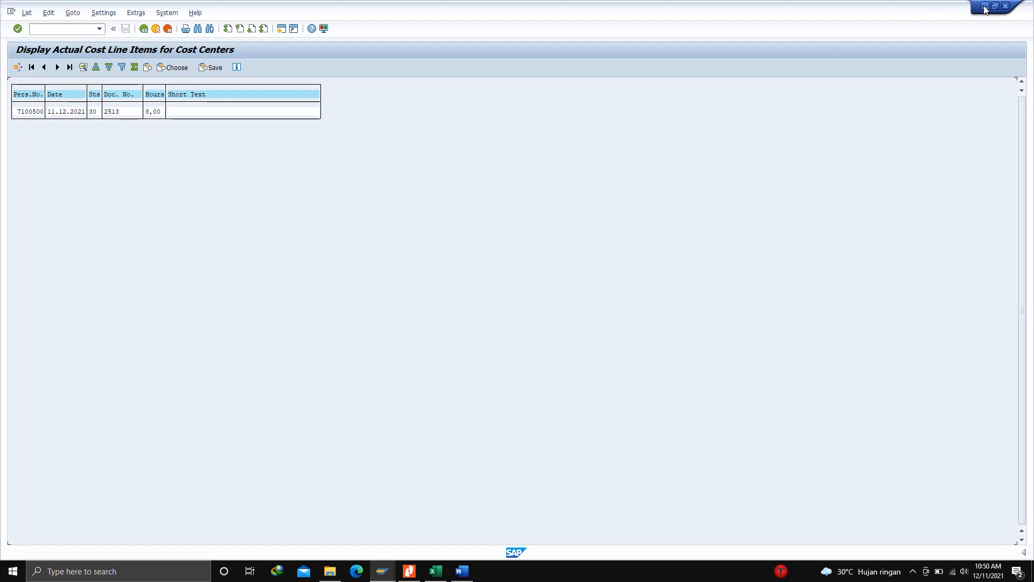
pyautogui.click(462, 571)
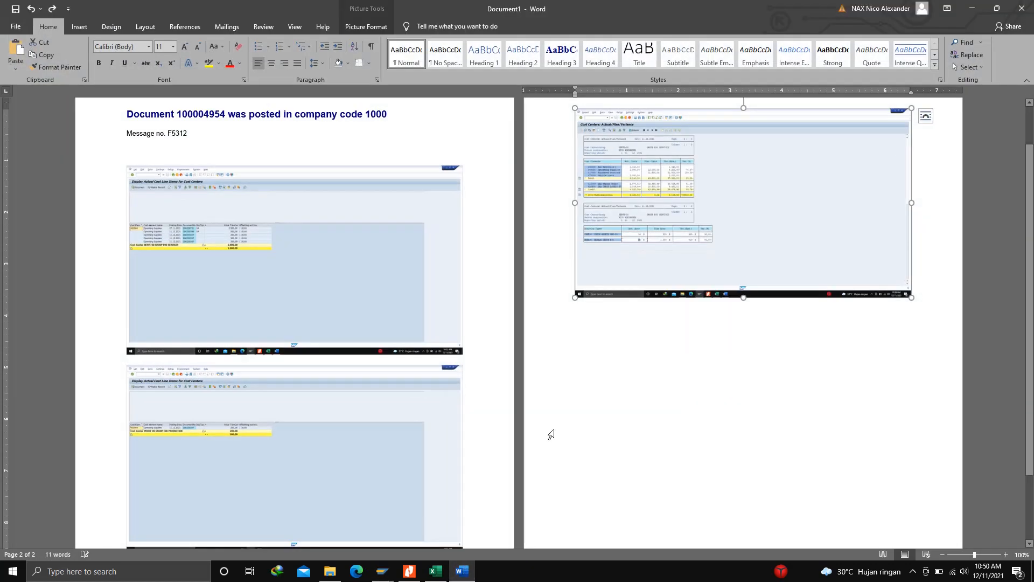
pyautogui.click(597, 334)
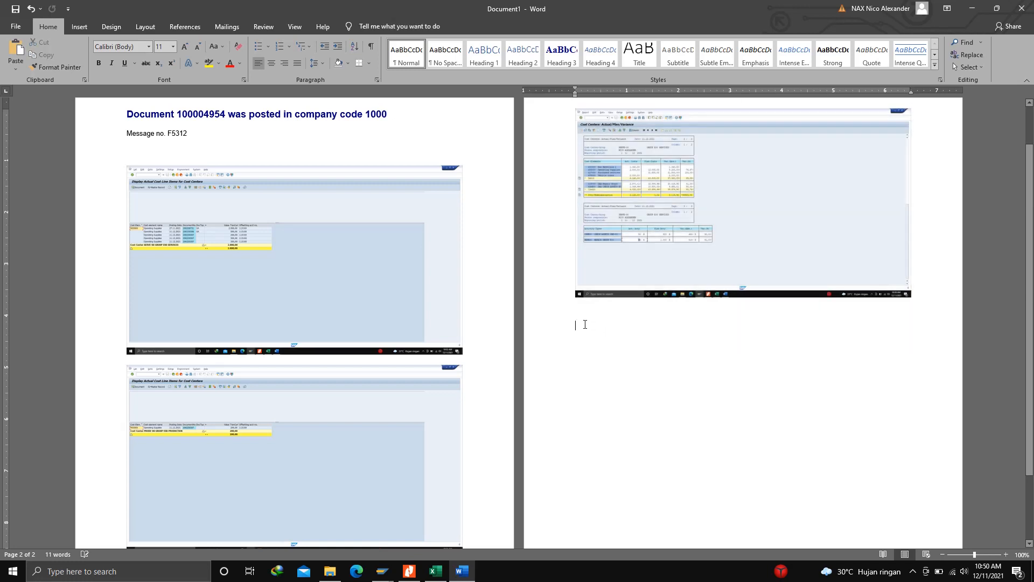
pyautogui.hotkey('ctrl', 'v')
pyautogui.scroll(-2, 595, 350)
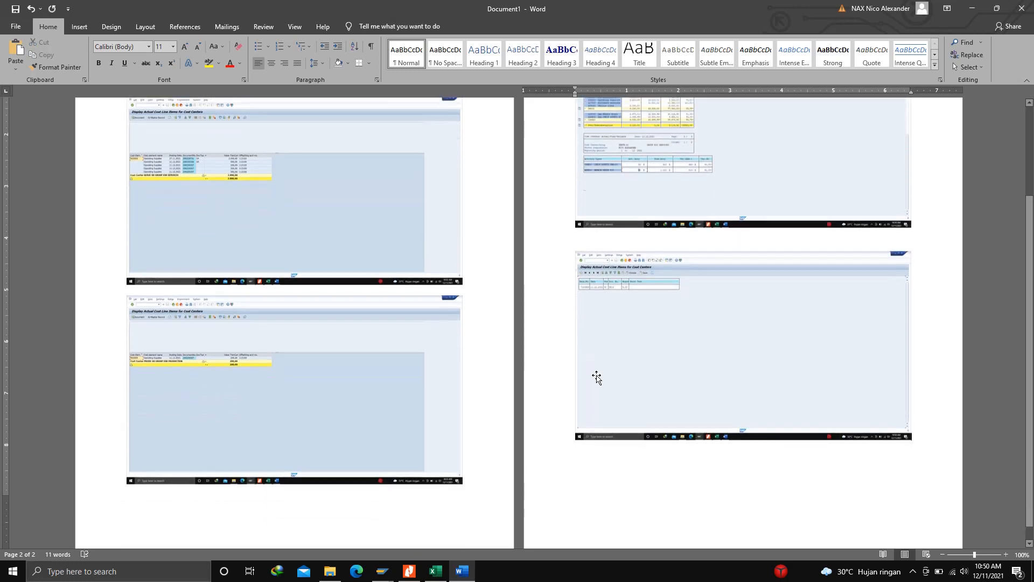
pyautogui.press('Return')
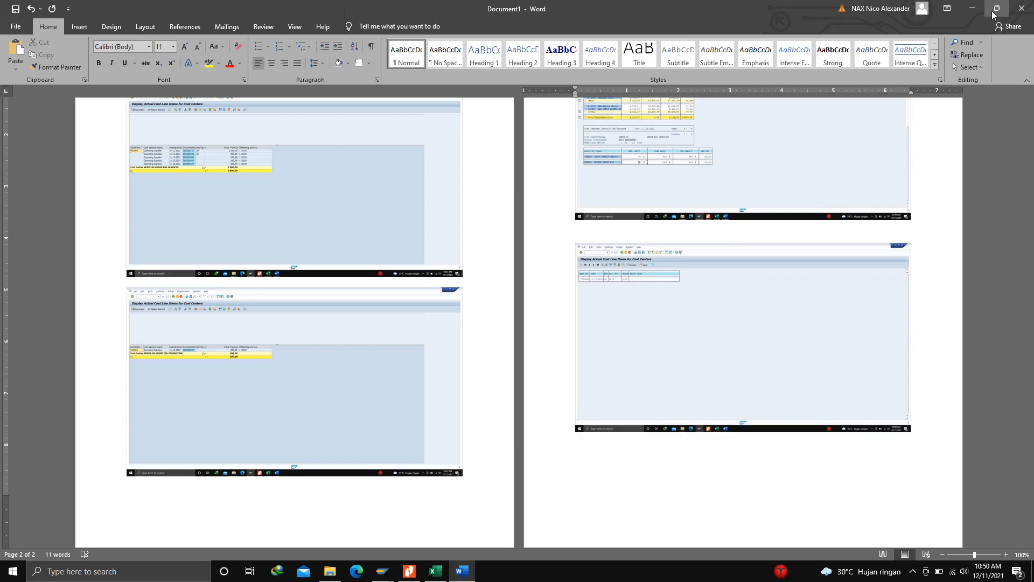
pyautogui.click(972, 10)
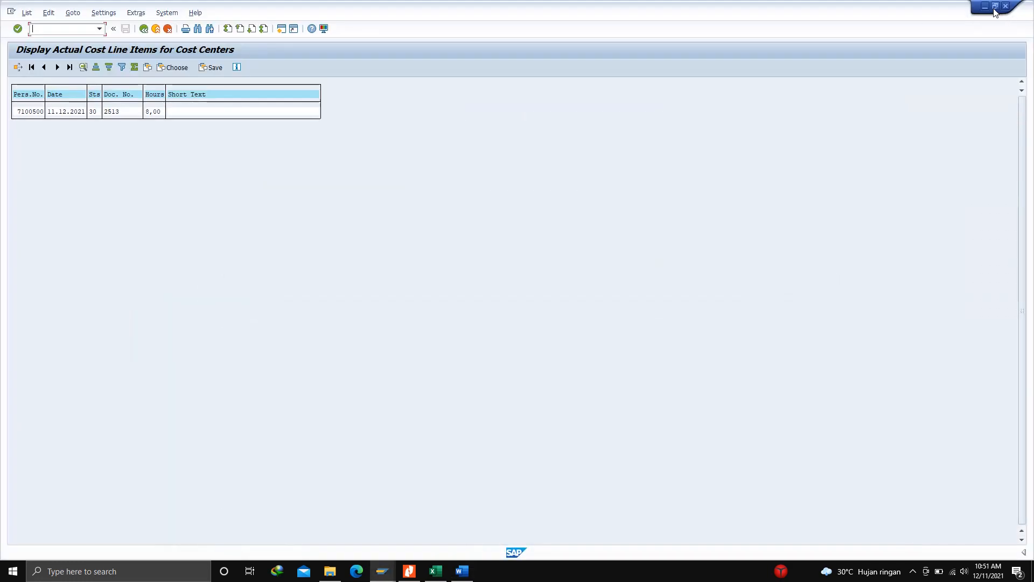
pyautogui.click(995, 6)
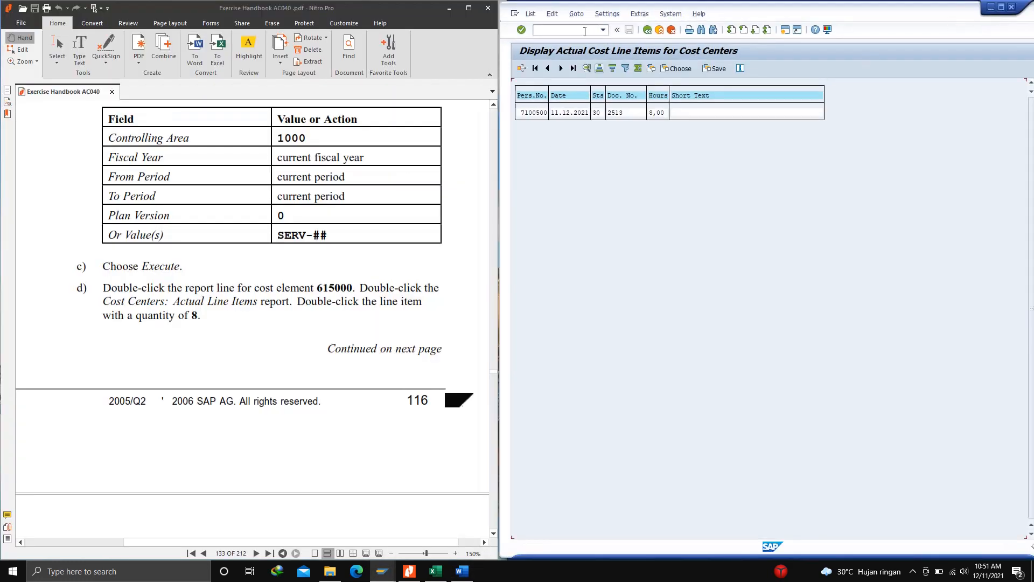
# Review the handbook's time sheet exercise and read ahead through Task 4 on posting entries against a budget for the trade fair order
pyautogui.scroll(10, 249, 242)
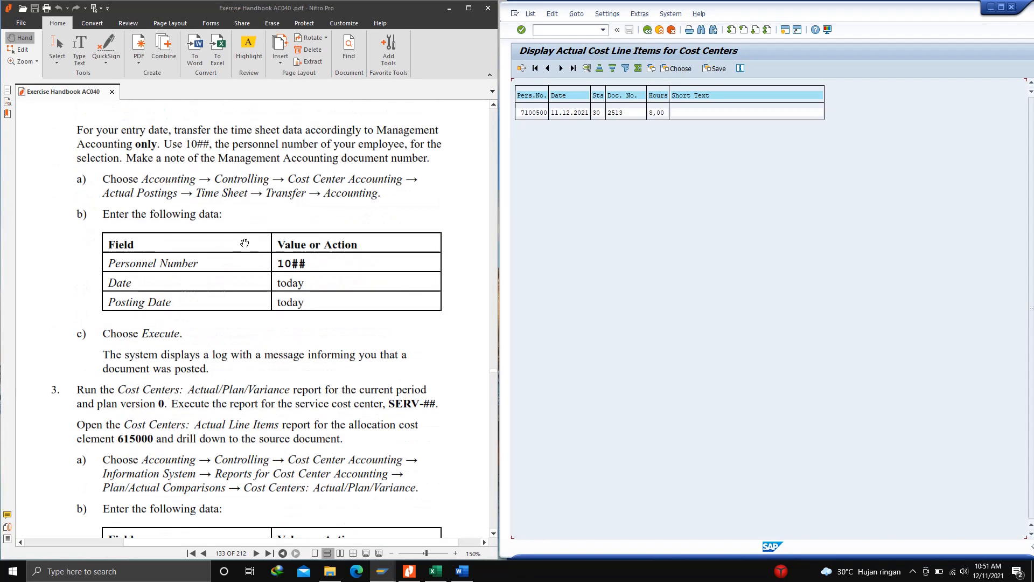
pyautogui.scroll(10, 244, 245)
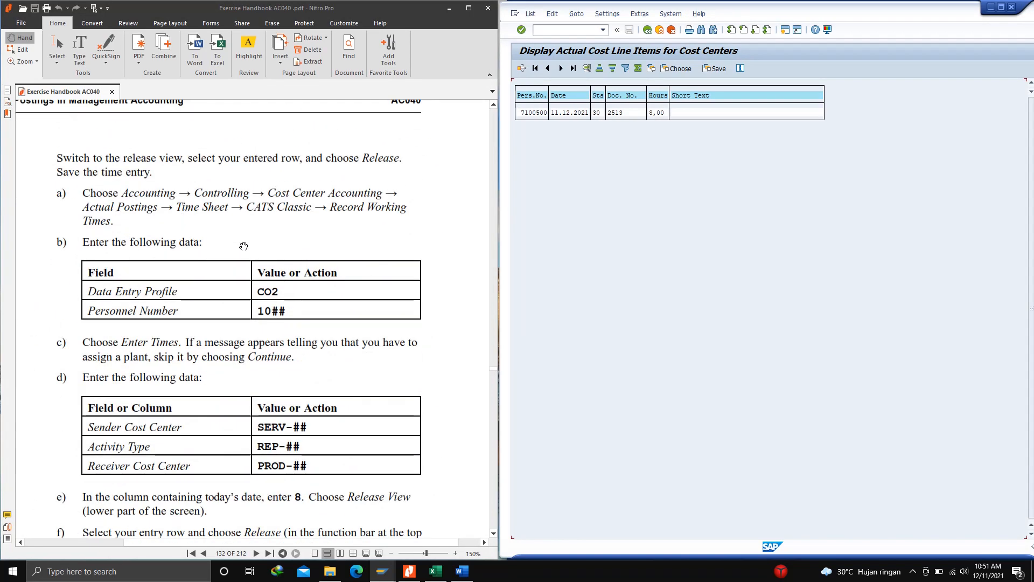
pyautogui.scroll(3, 243, 247)
pyautogui.scroll(-15, 240, 250)
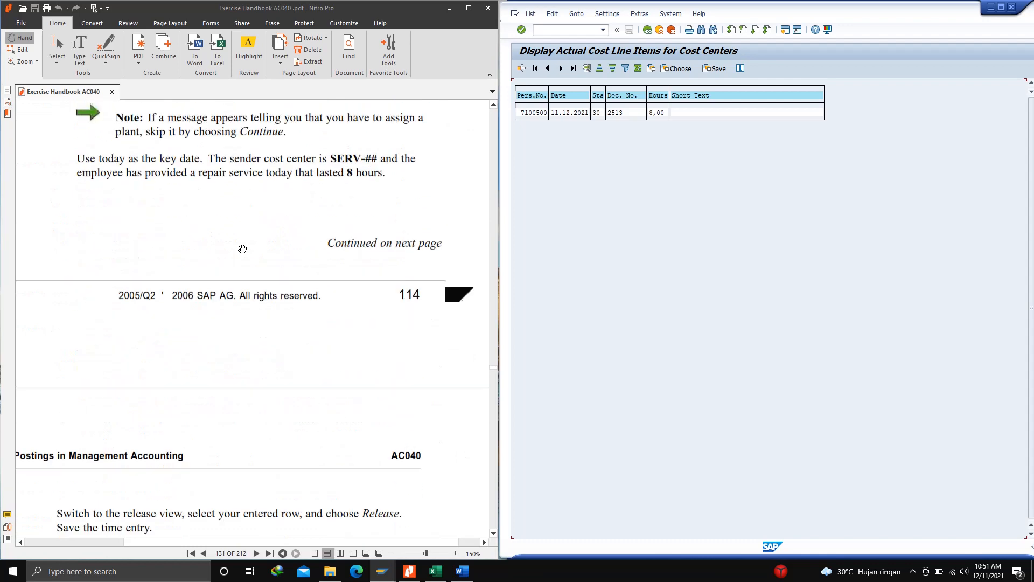
pyautogui.scroll(-12, 241, 250)
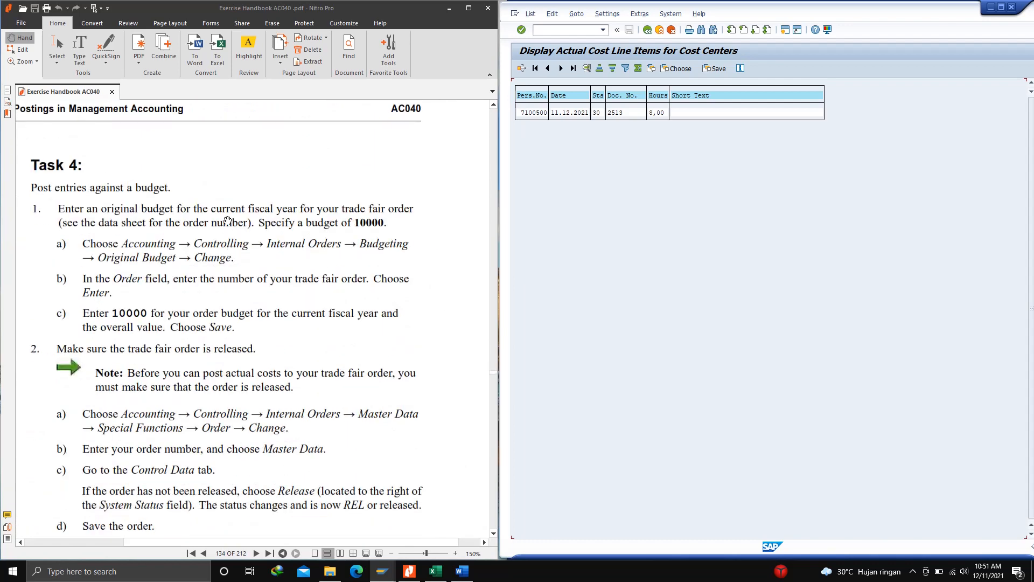
pyautogui.scroll(-15, 229, 218)
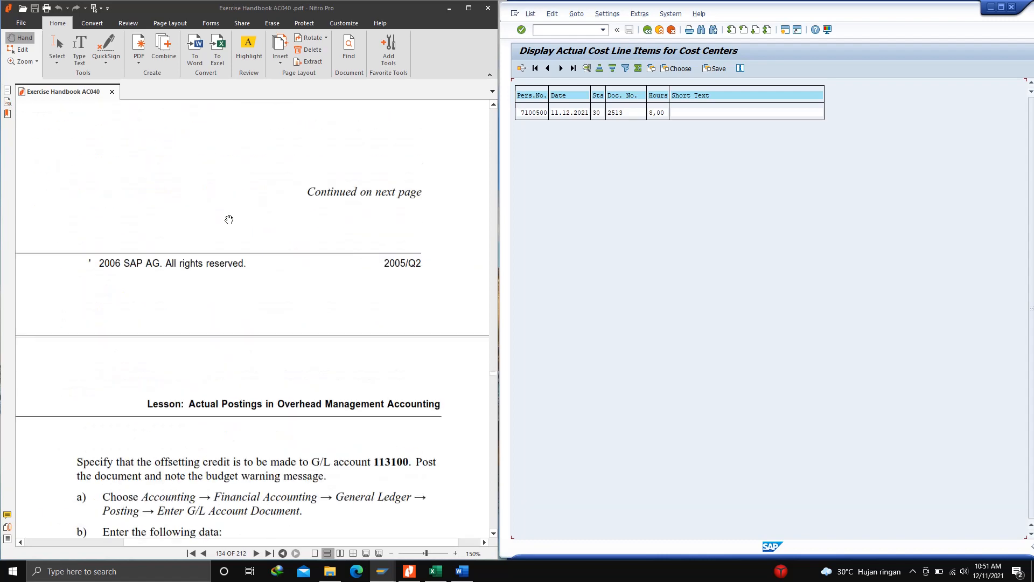
pyautogui.scroll(-15, 228, 219)
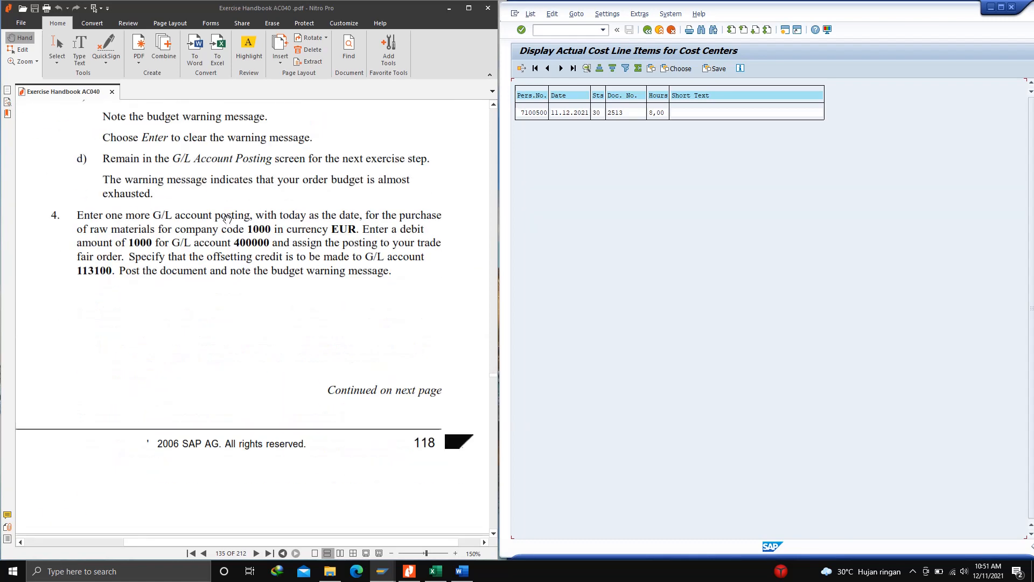
pyautogui.scroll(-4, 228, 218)
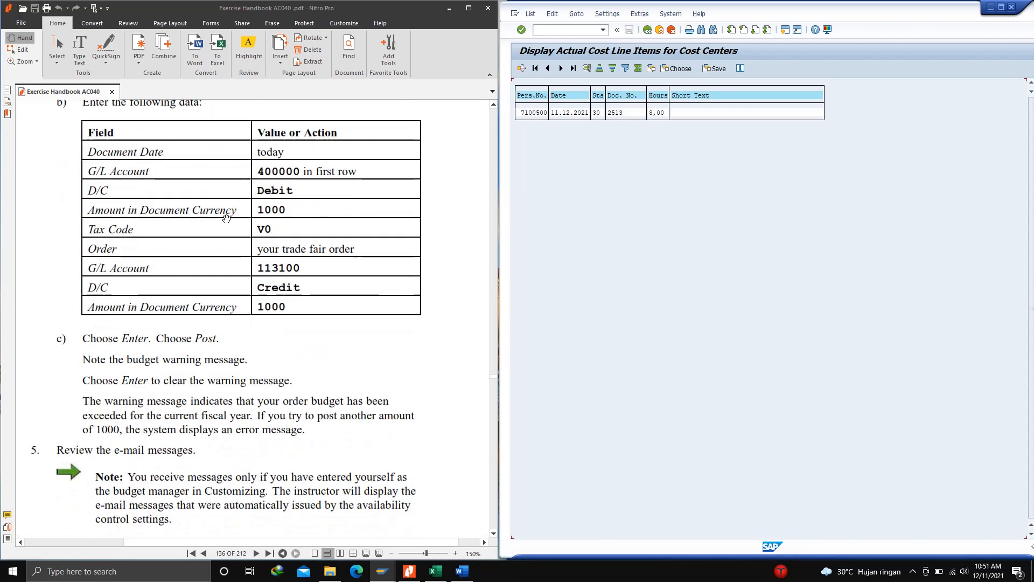
pyautogui.scroll(-9, 226, 217)
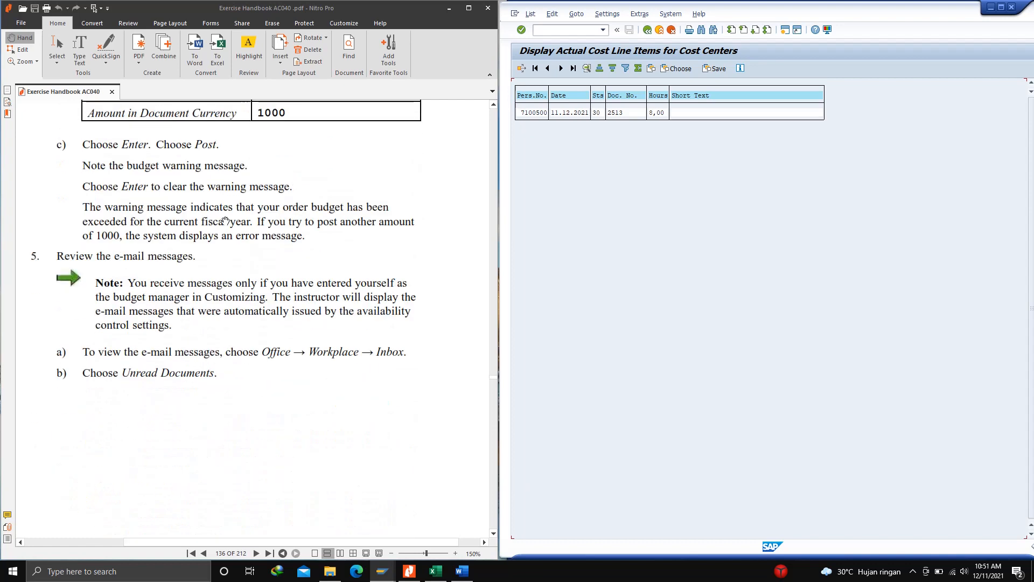
pyautogui.scroll(-4, 226, 220)
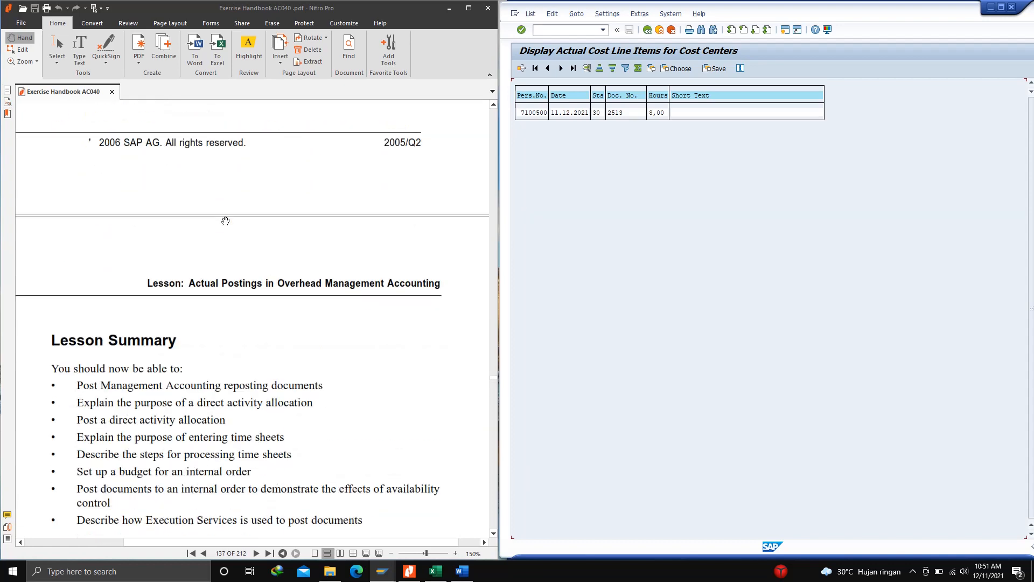
pyautogui.scroll(20, 225, 220)
pyautogui.scroll(-15, 225, 221)
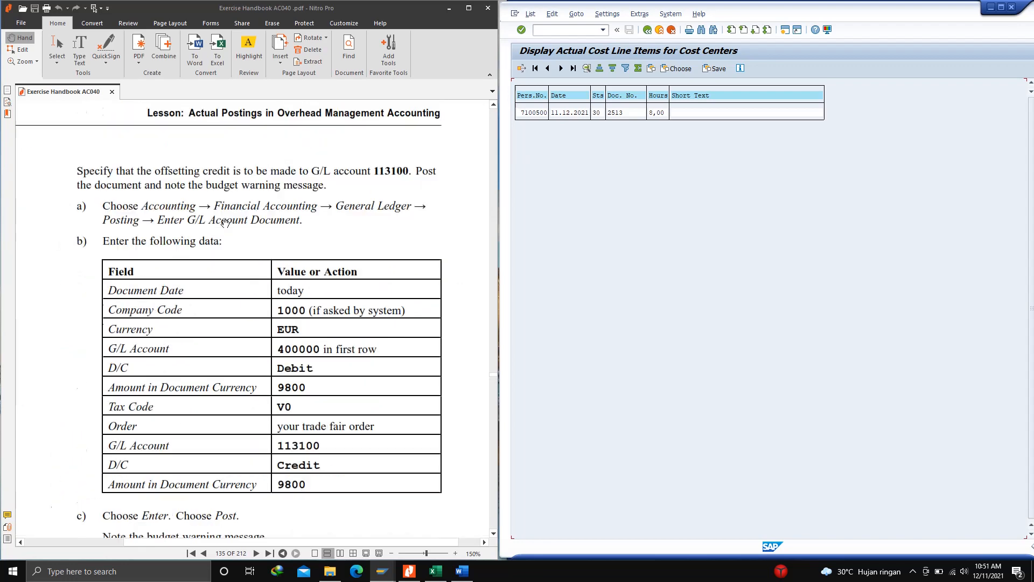
pyautogui.scroll(20, 225, 222)
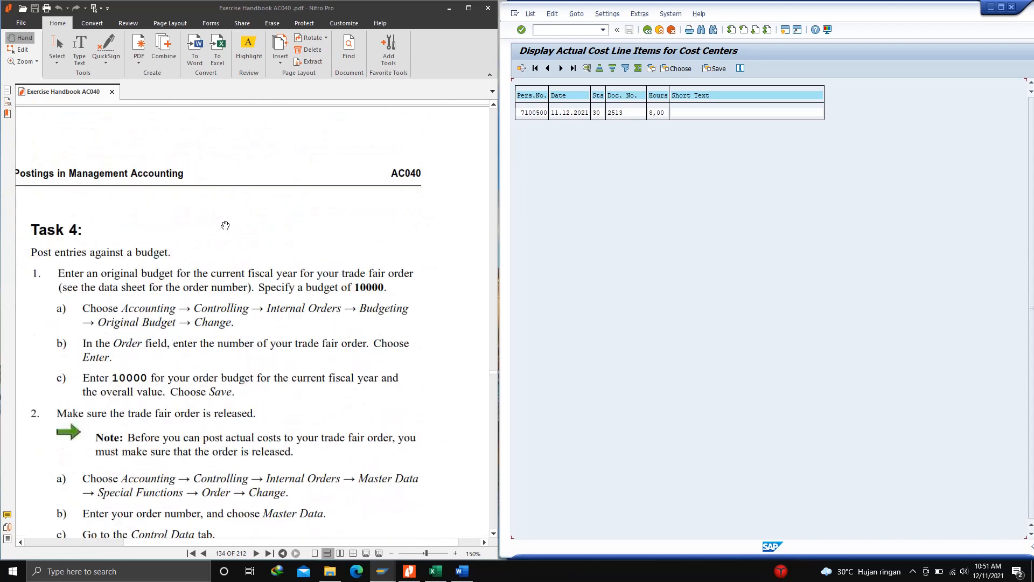
pyautogui.scroll(-2, 225, 225)
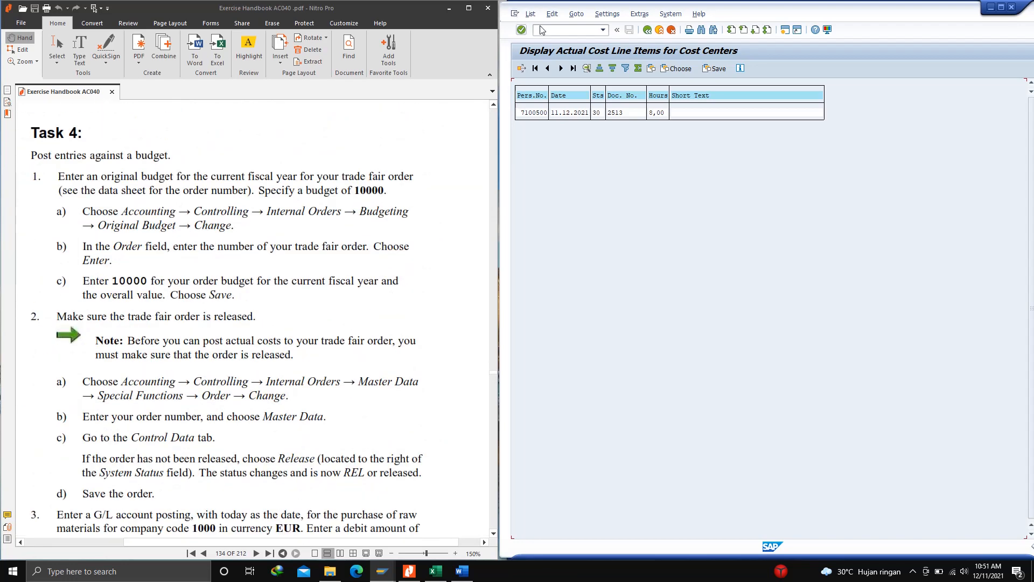
# Leave the source document with the /N command and collapse the Cost Center Accounting branch with its report folders
pyautogui.click(541, 31)
pyautogui.write('/N')
pyautogui.press('Return')
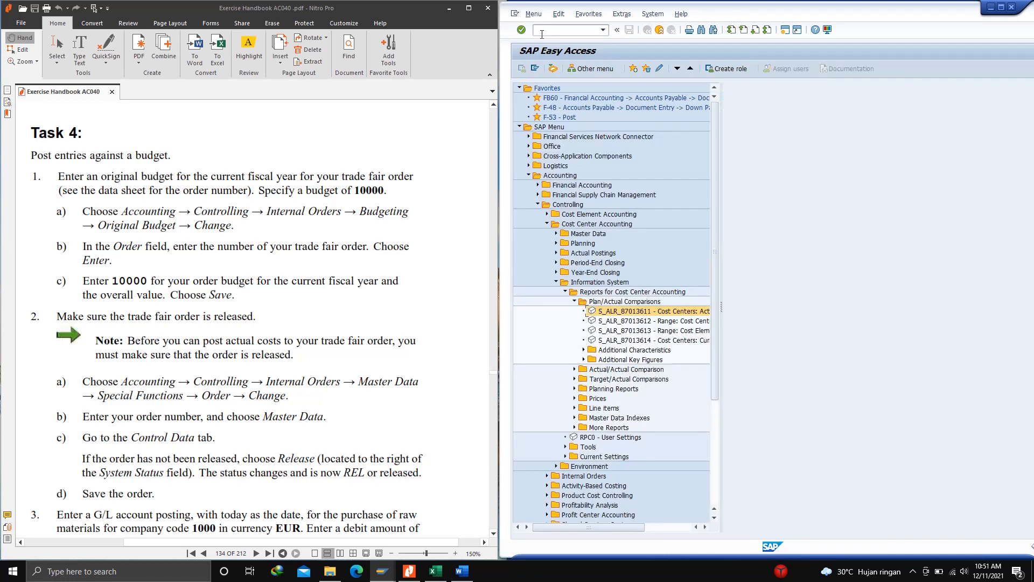
pyautogui.click(565, 292)
pyautogui.click(557, 283)
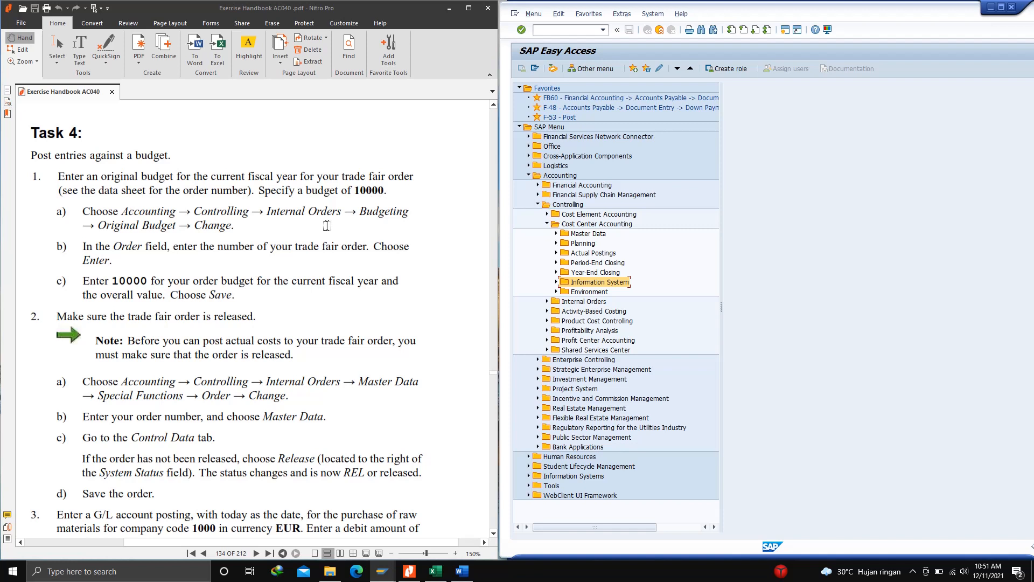
pyautogui.click(548, 223)
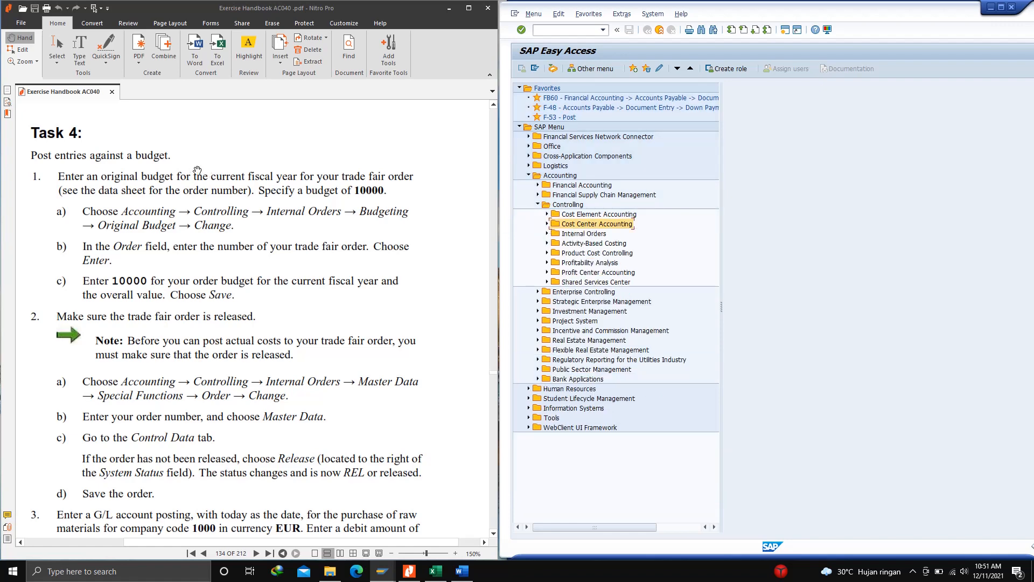
# Start the KO22 Change Original Budget transaction for internal orders, collapsing the unneeded Master Data and Information System folders along the way
pyautogui.click(547, 233)
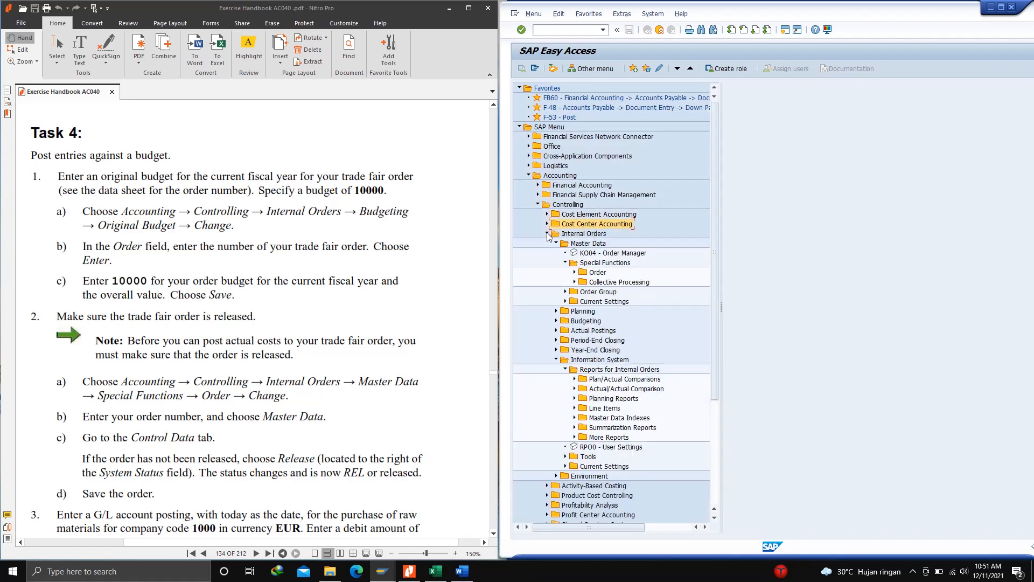
pyautogui.click(556, 243)
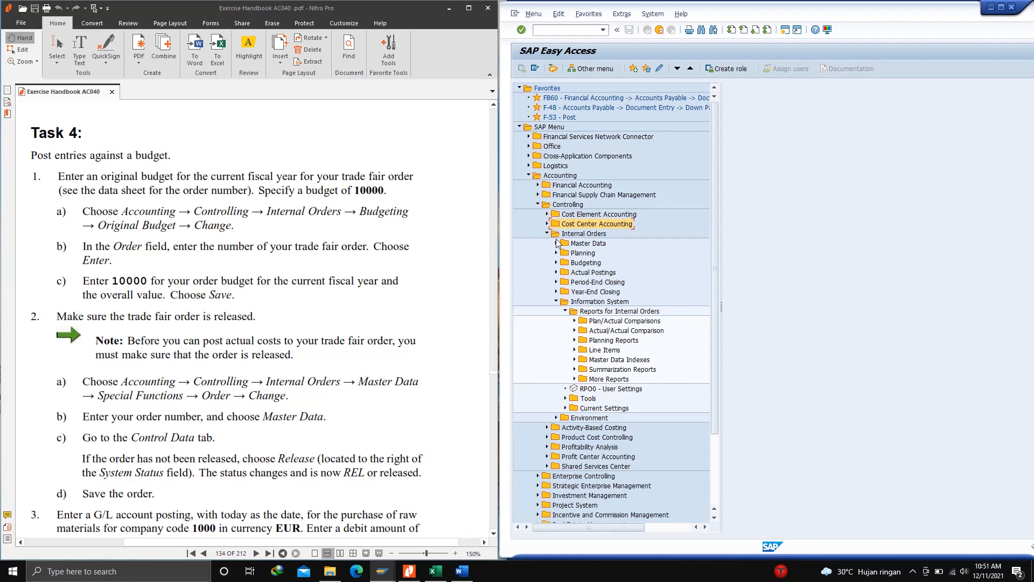
pyautogui.click(565, 311)
pyautogui.click(557, 301)
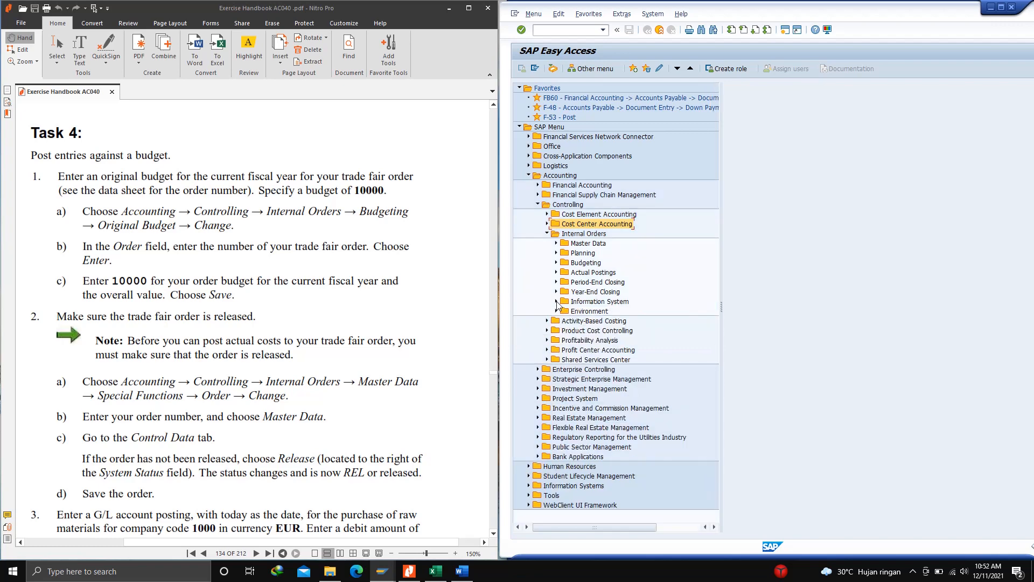
pyautogui.click(556, 263)
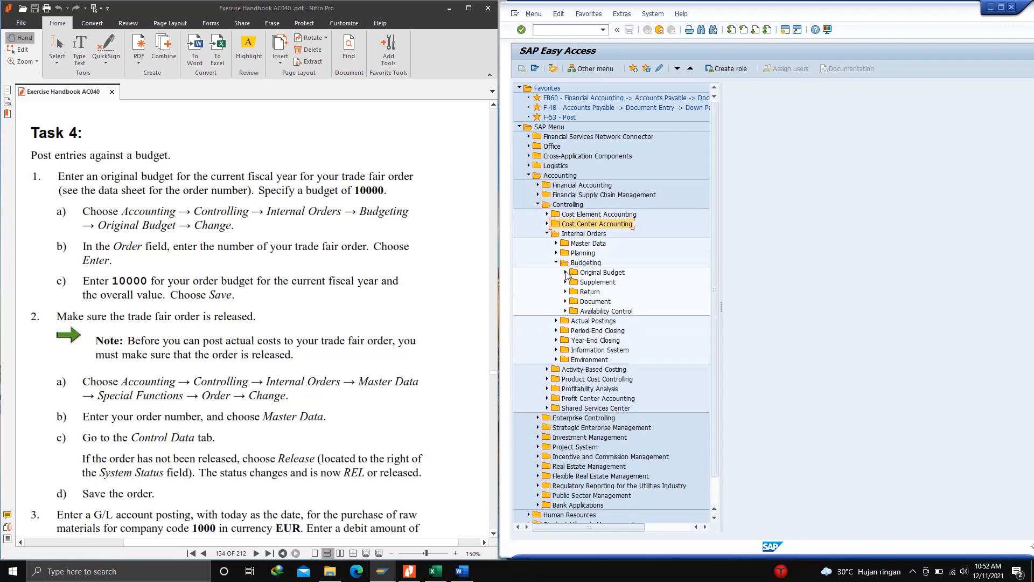
pyautogui.click(565, 273)
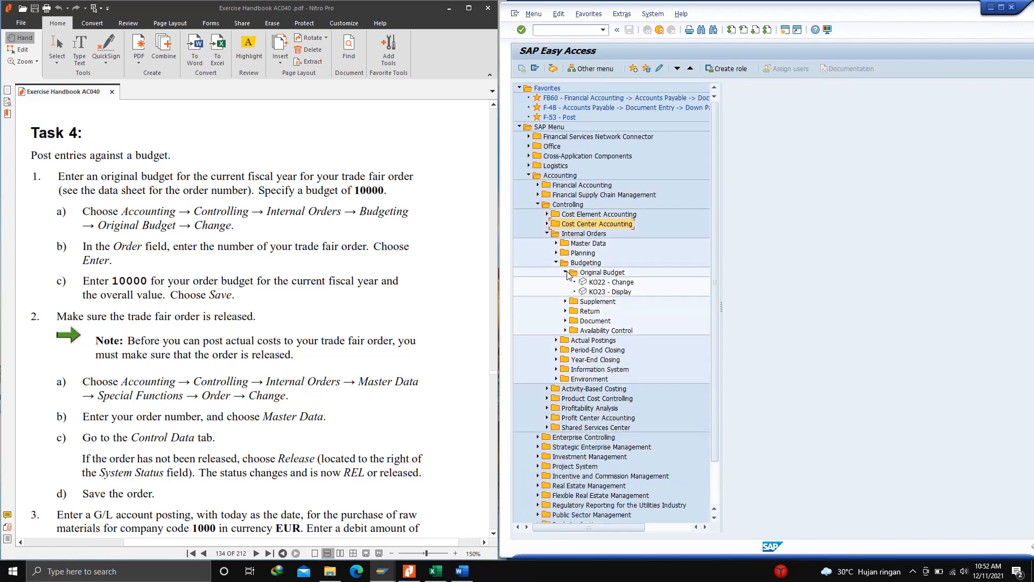
pyautogui.doubleClick(595, 283)
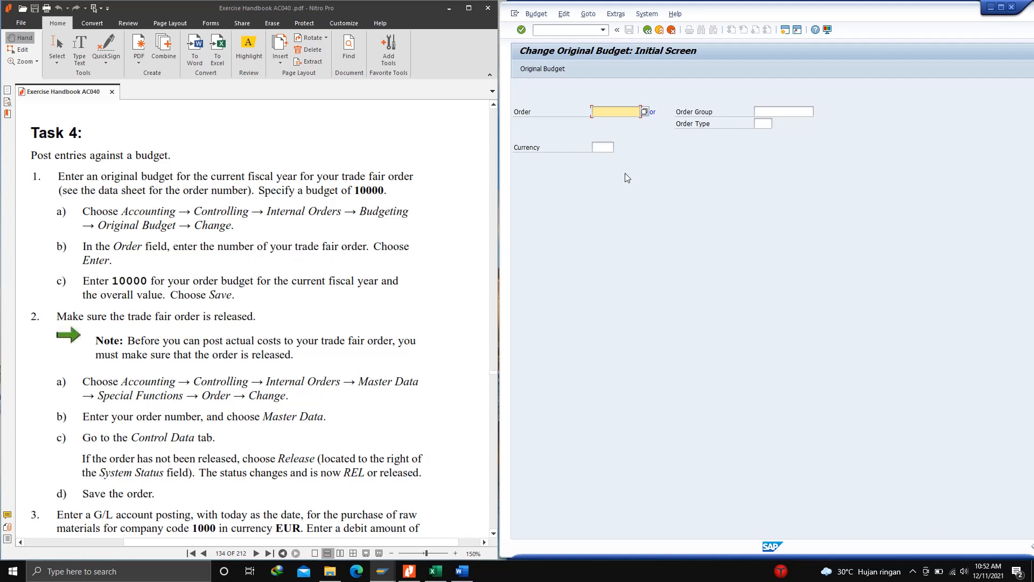
# Search for the budget's order number by controlling area 1000 and order type 0400
pyautogui.click(646, 111)
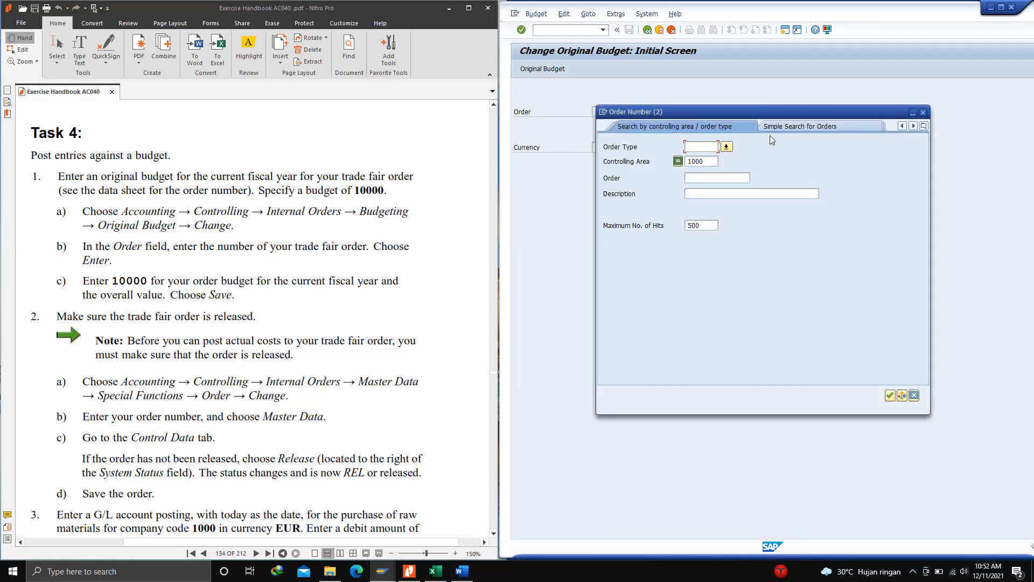
pyautogui.click(923, 127)
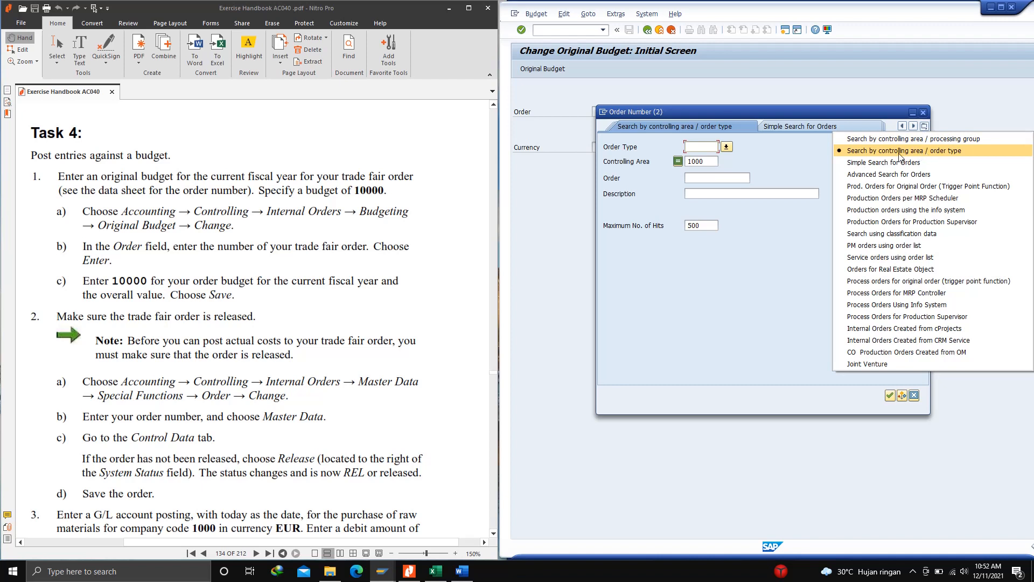
pyautogui.click(942, 153)
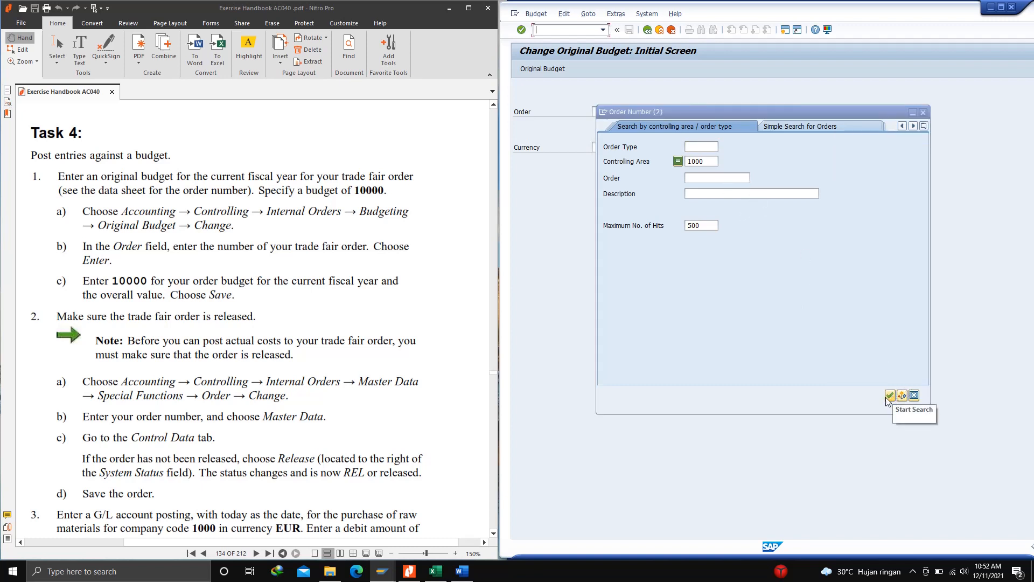
pyautogui.click(701, 147)
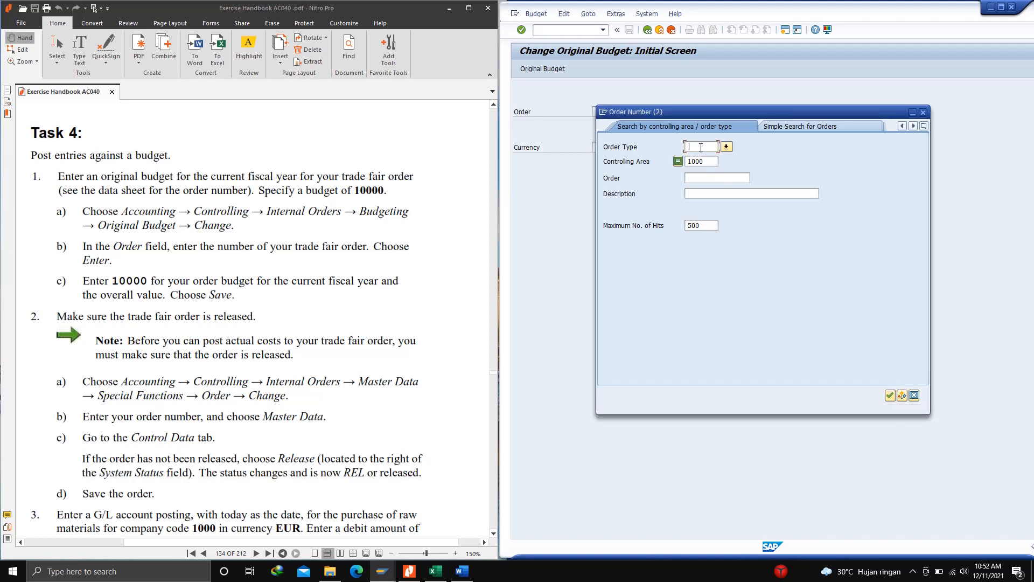
pyautogui.write('0400')
pyautogui.click(889, 396)
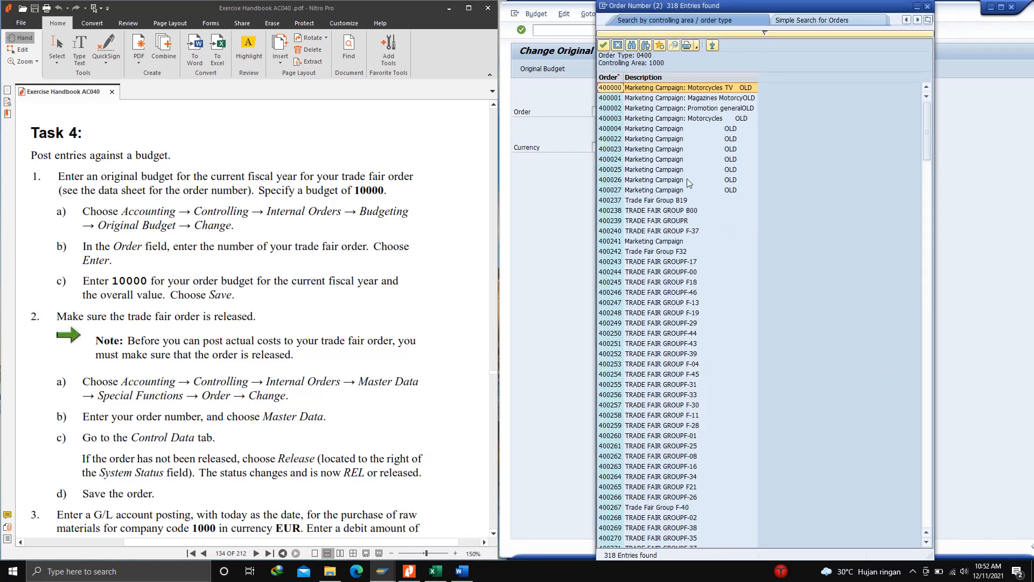
# Look through the order type 0400 results for the group's own trade fair order, checking the descriptions across the whole list
pyautogui.scroll(-5, 686, 179)
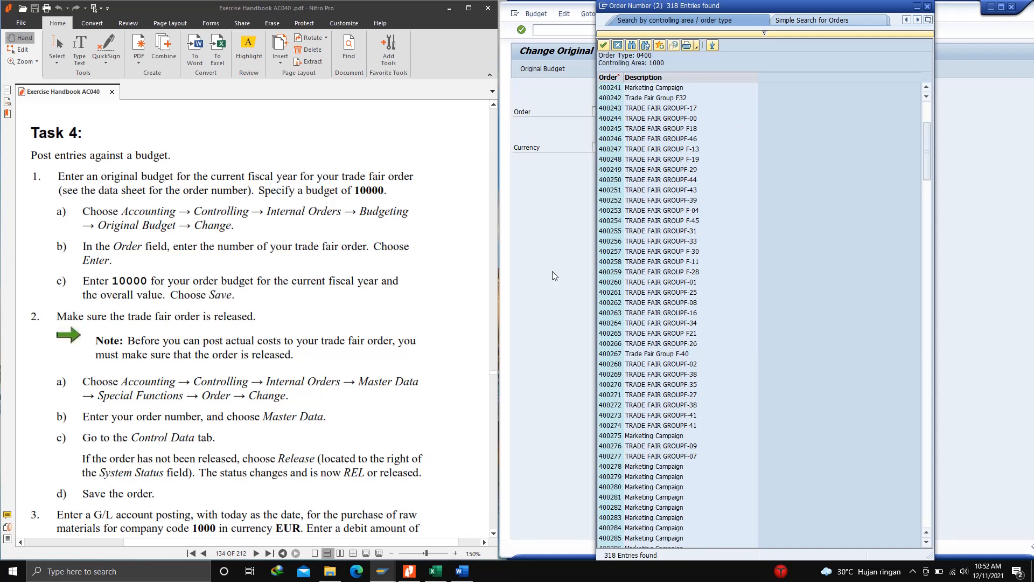
pyautogui.scroll(-18, 650, 297)
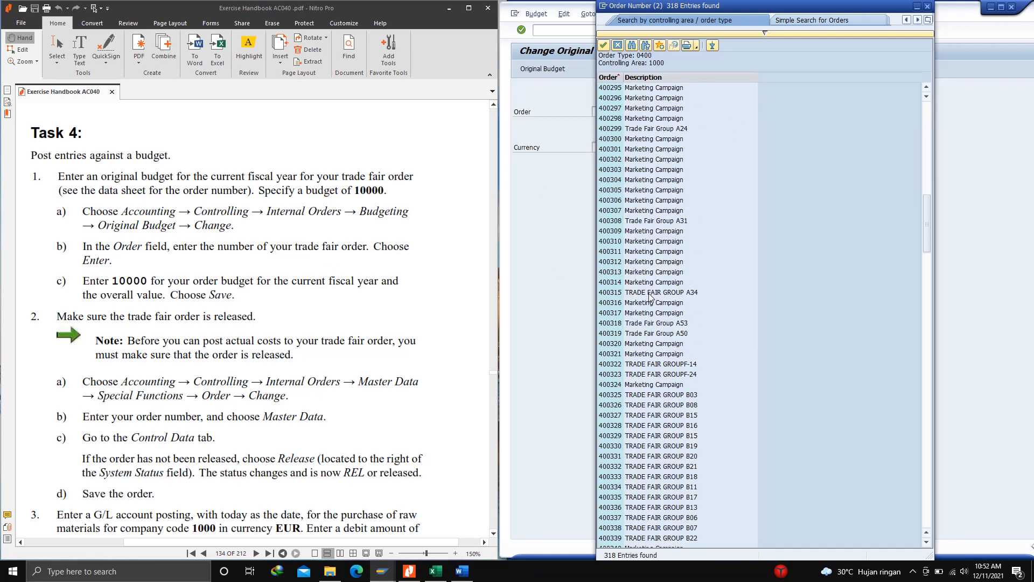
pyautogui.scroll(-20, 651, 297)
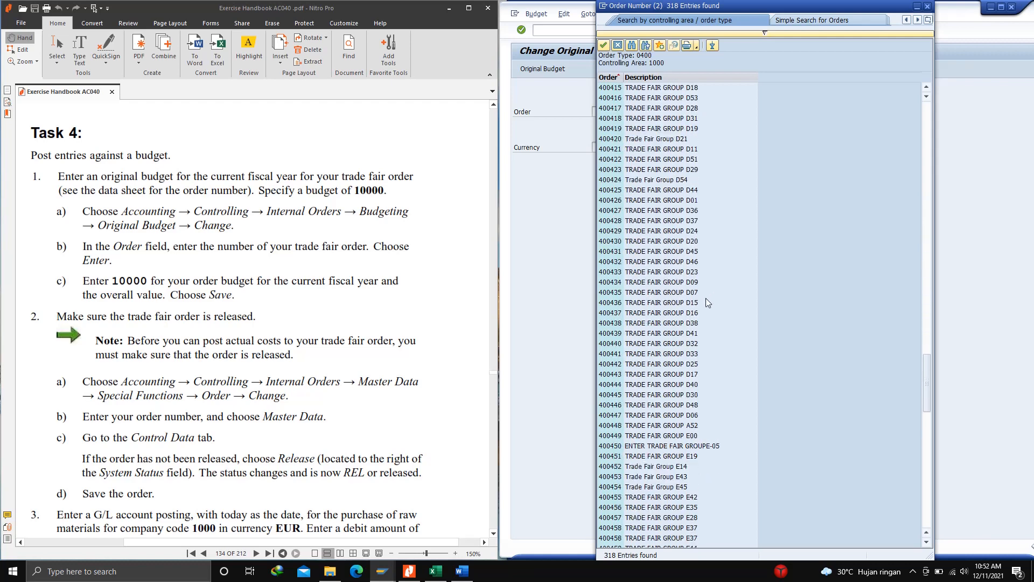
pyautogui.scroll(-8, 705, 299)
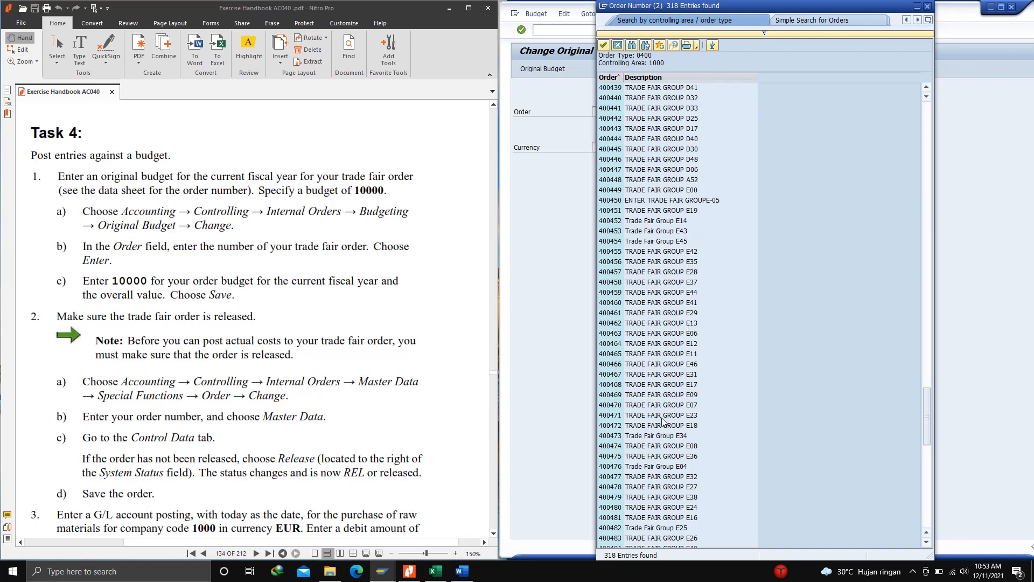
pyautogui.scroll(-7, 667, 426)
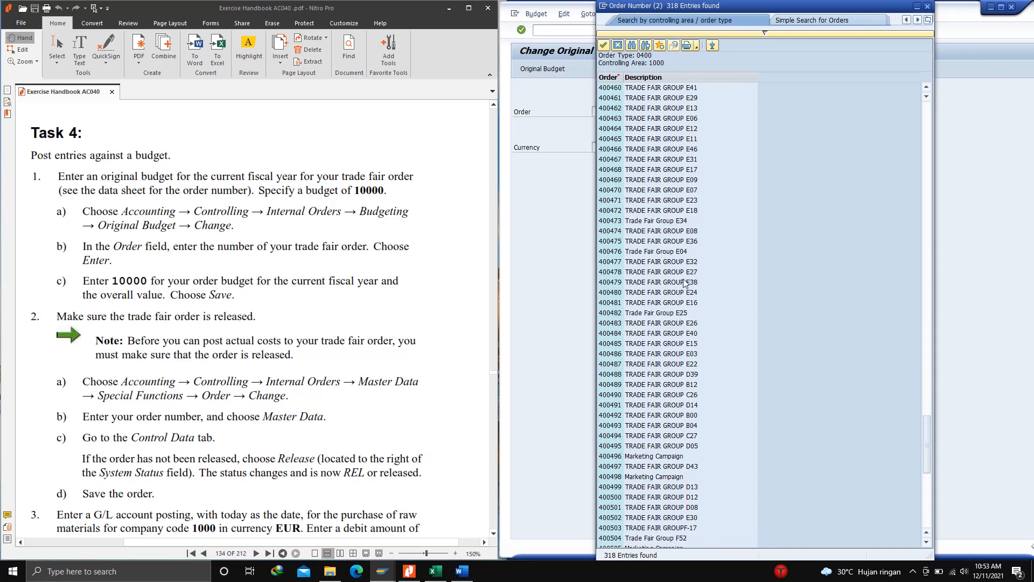
pyautogui.scroll(-4, 681, 291)
pyautogui.scroll(-9, 678, 300)
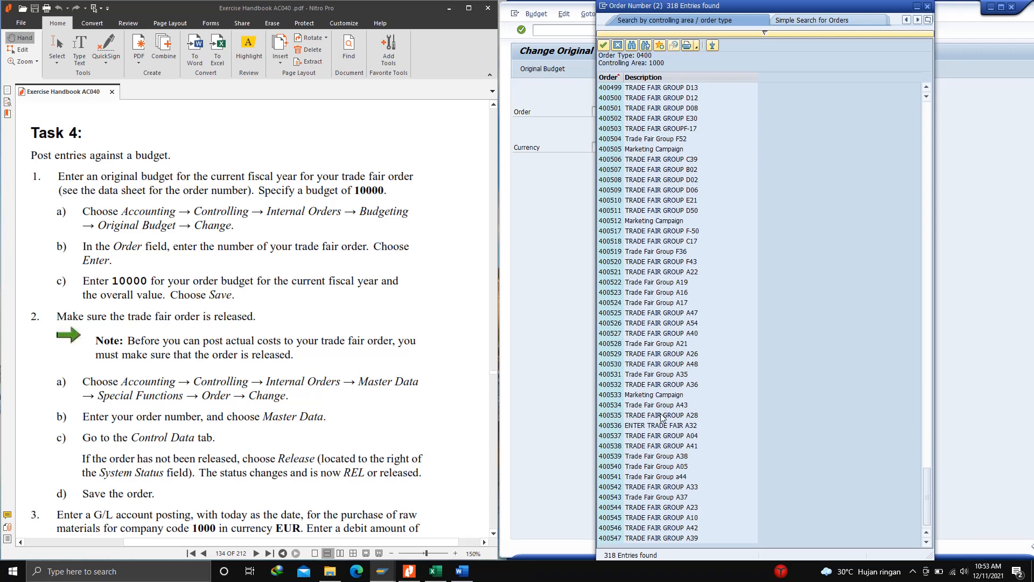
pyautogui.scroll(11, 664, 425)
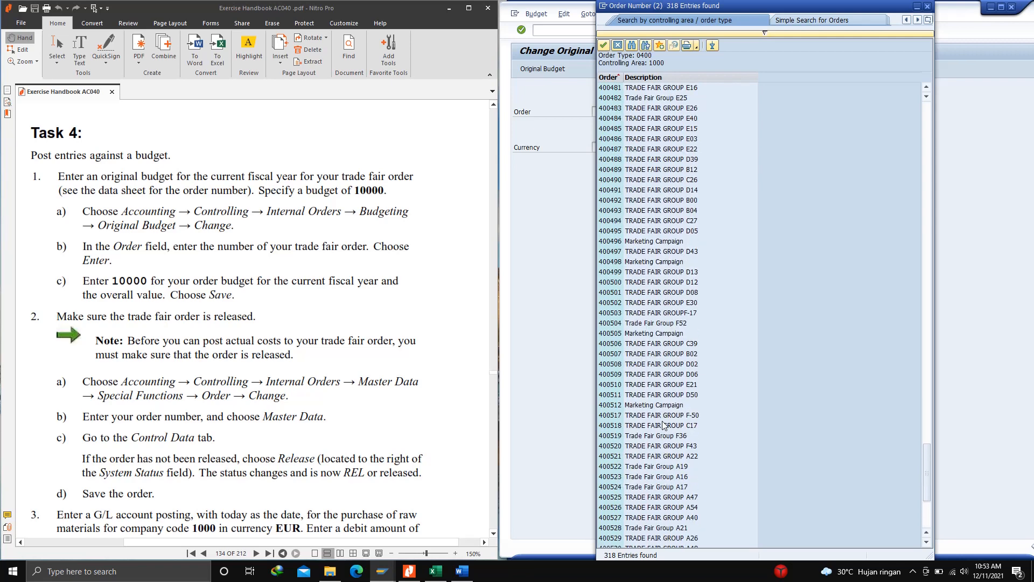
pyautogui.scroll(2, 662, 425)
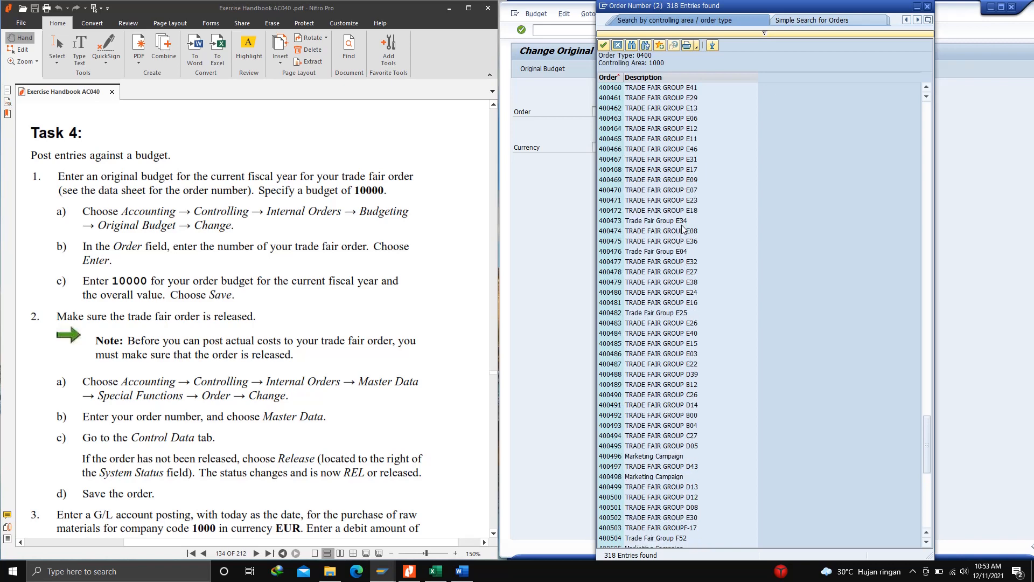
pyautogui.scroll(5, 682, 228)
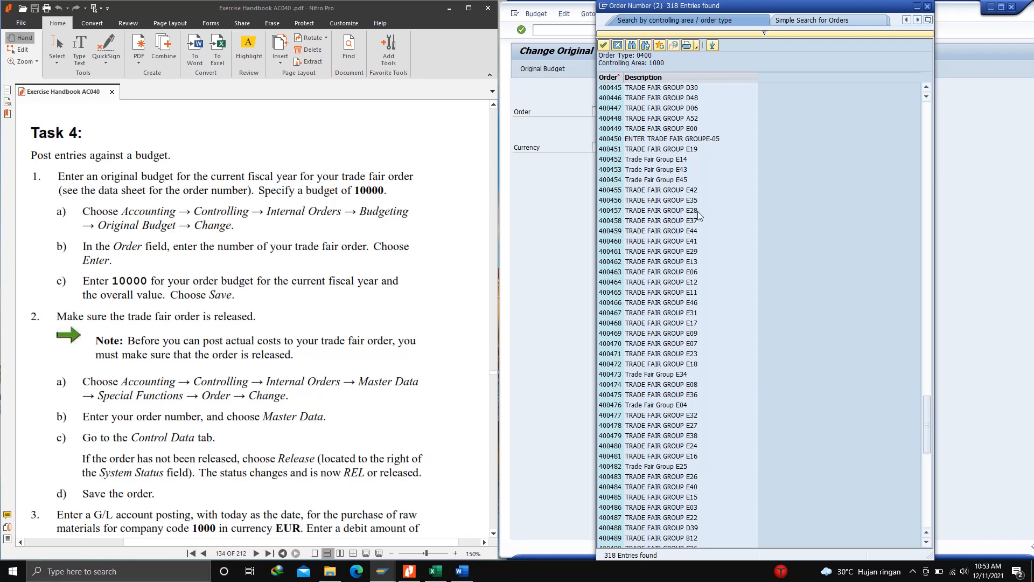
pyautogui.scroll(9, 697, 212)
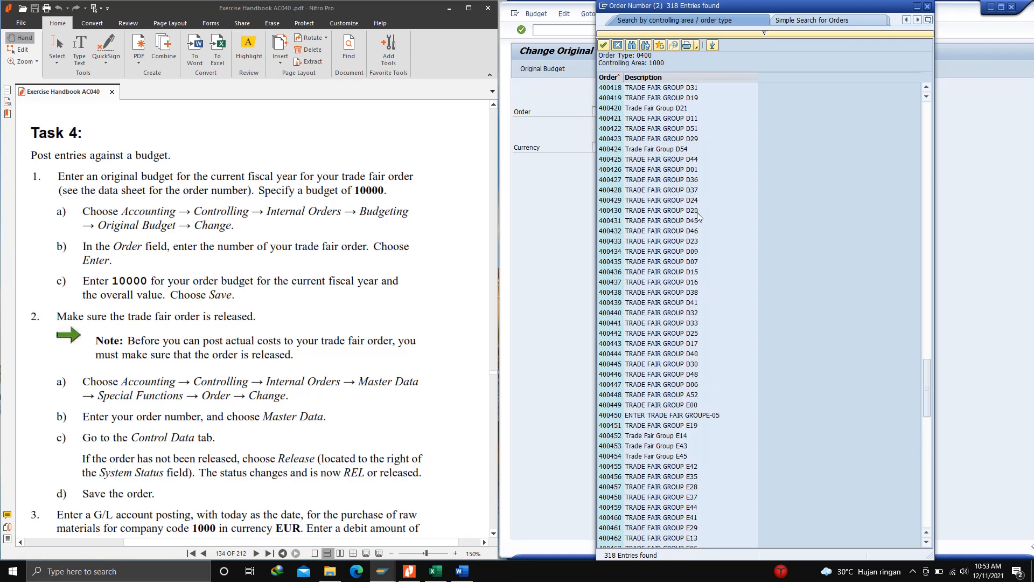
pyautogui.scroll(20, 698, 215)
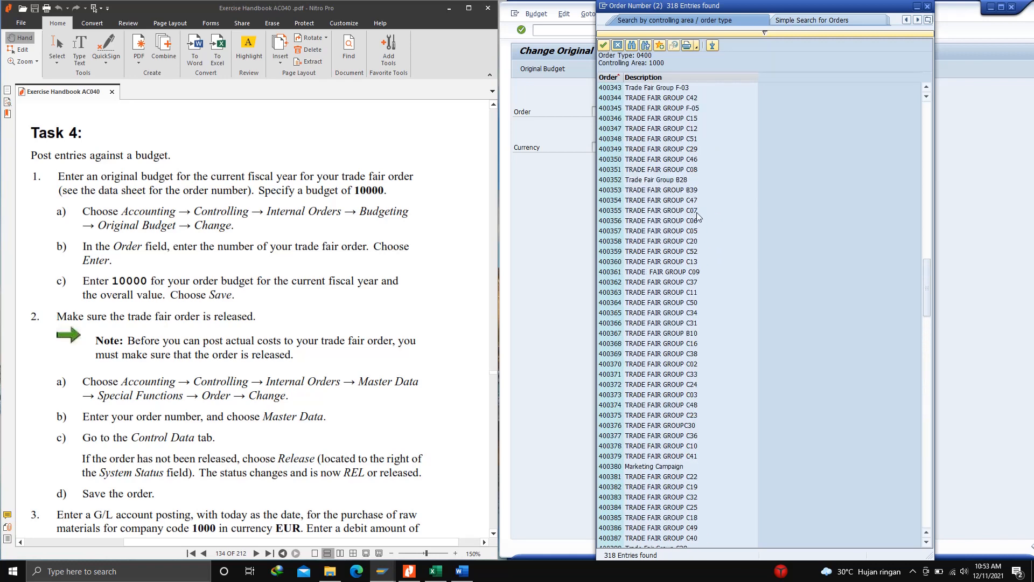
pyautogui.scroll(20, 698, 215)
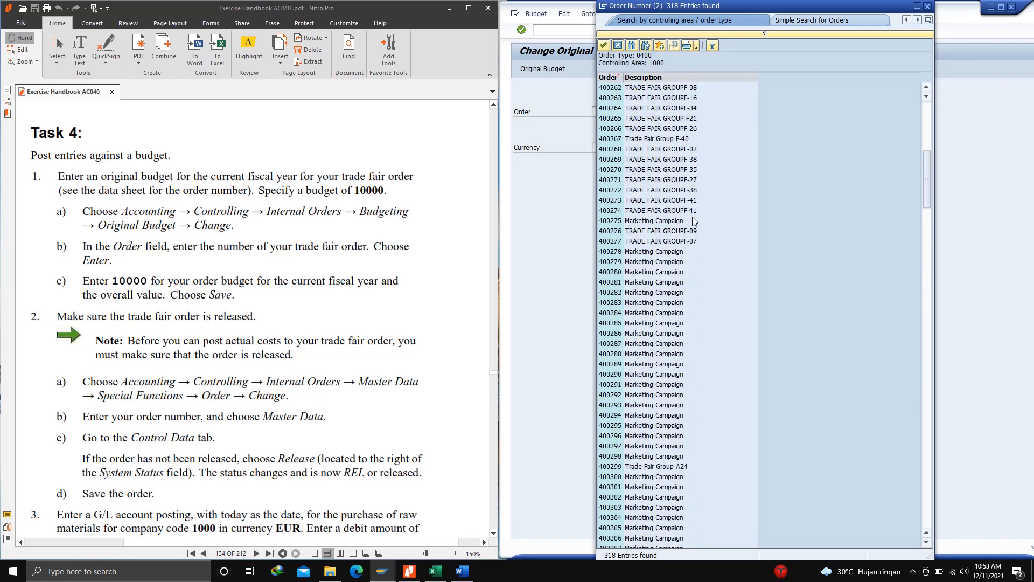
pyautogui.scroll(12, 693, 216)
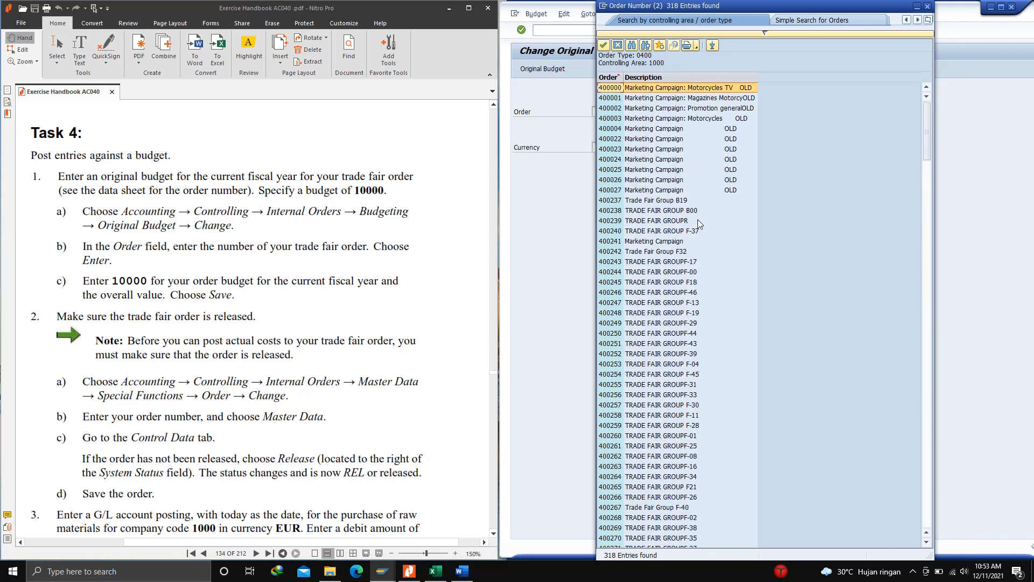
pyautogui.scroll(-3, 705, 262)
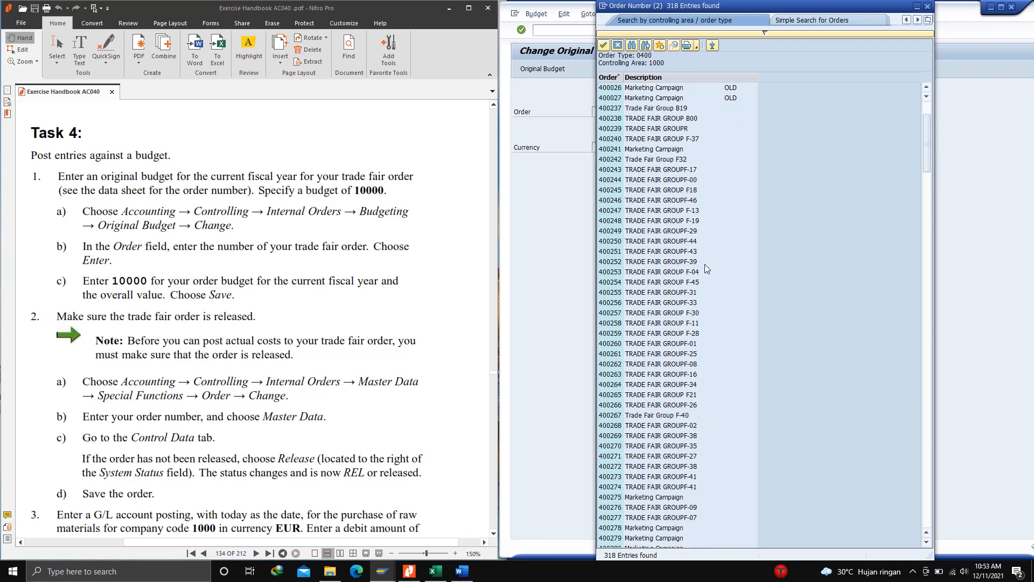
pyautogui.scroll(-17, 704, 263)
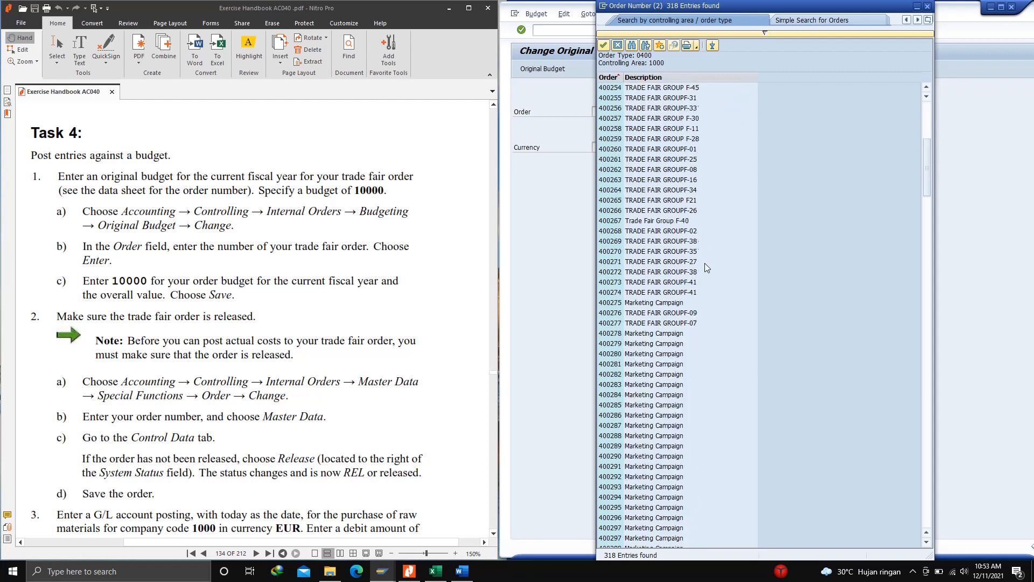
pyautogui.moveTo(927, 222); pyautogui.dragTo(925, 554)
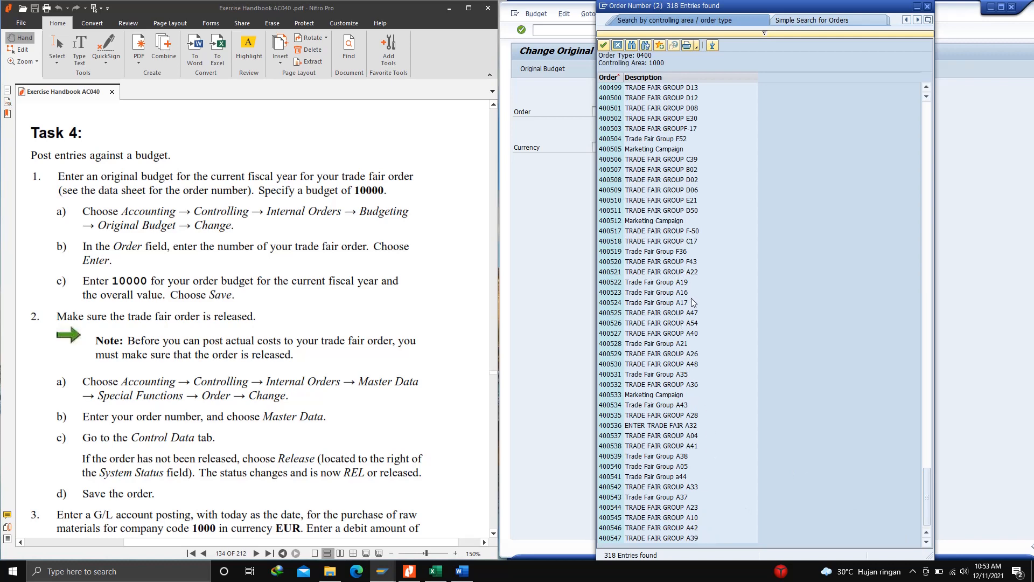
pyautogui.scroll(3, 691, 299)
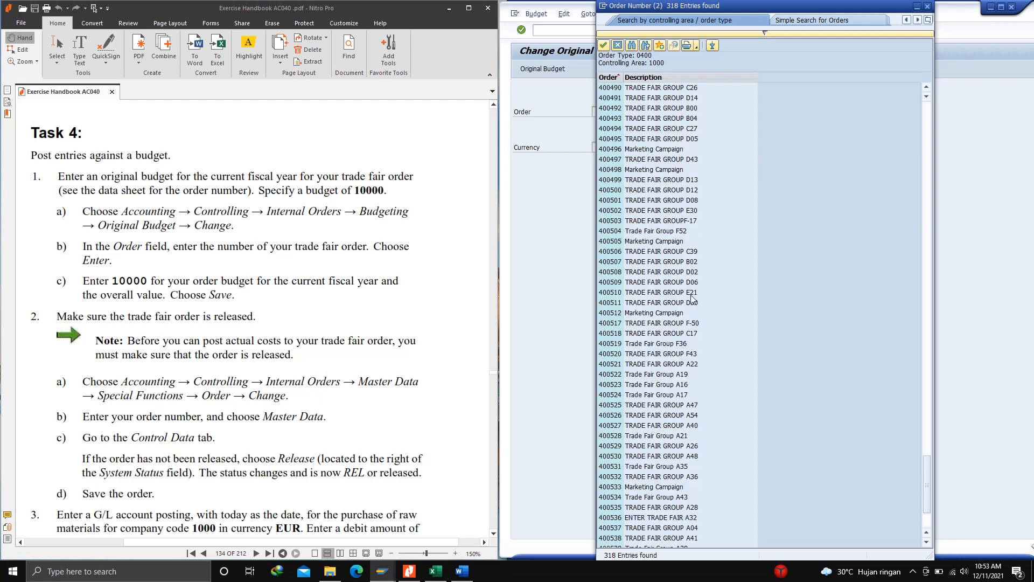
pyautogui.scroll(2, 696, 243)
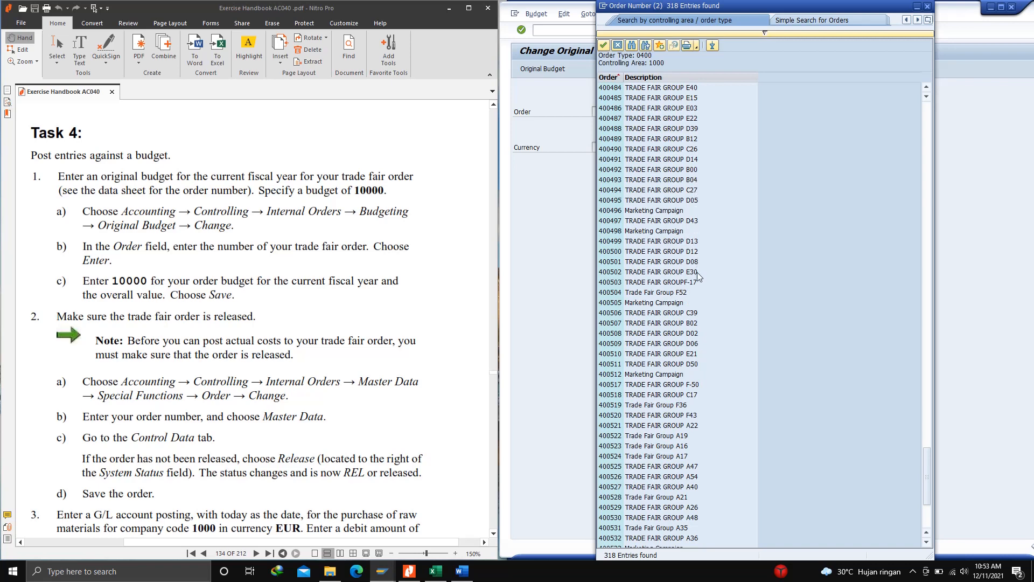
pyautogui.scroll(2, 698, 274)
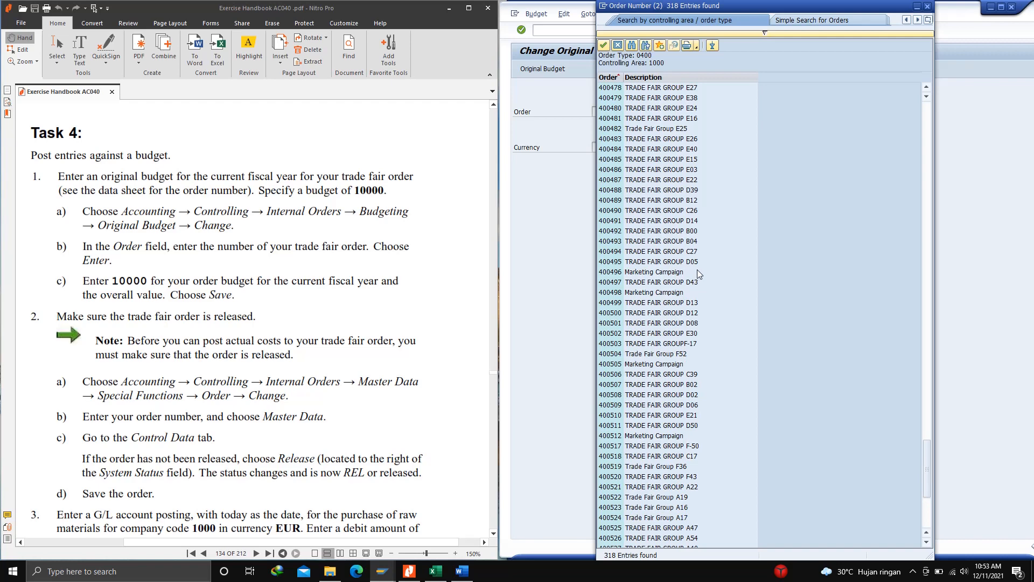
pyautogui.scroll(3, 697, 269)
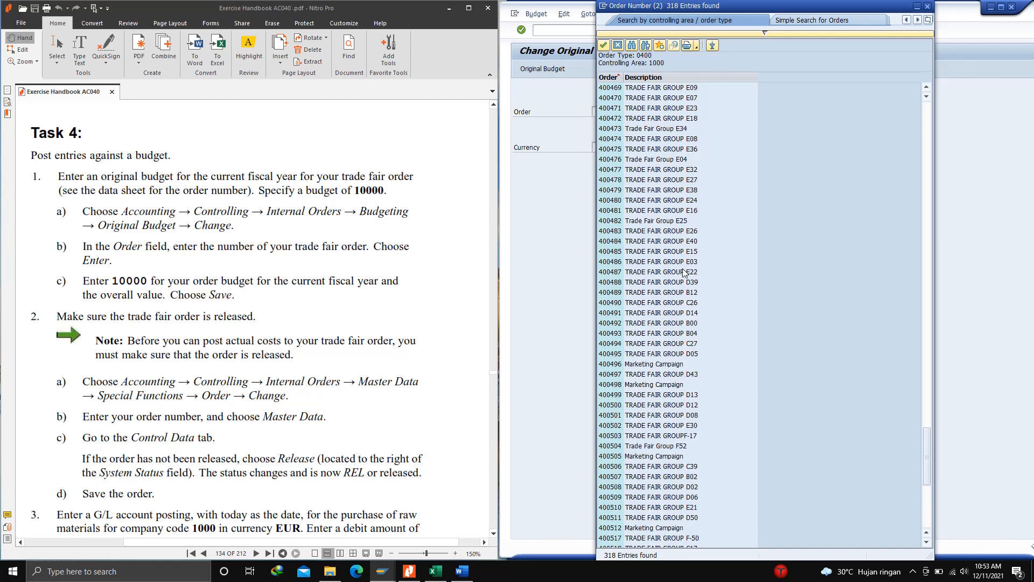
pyautogui.scroll(4, 683, 272)
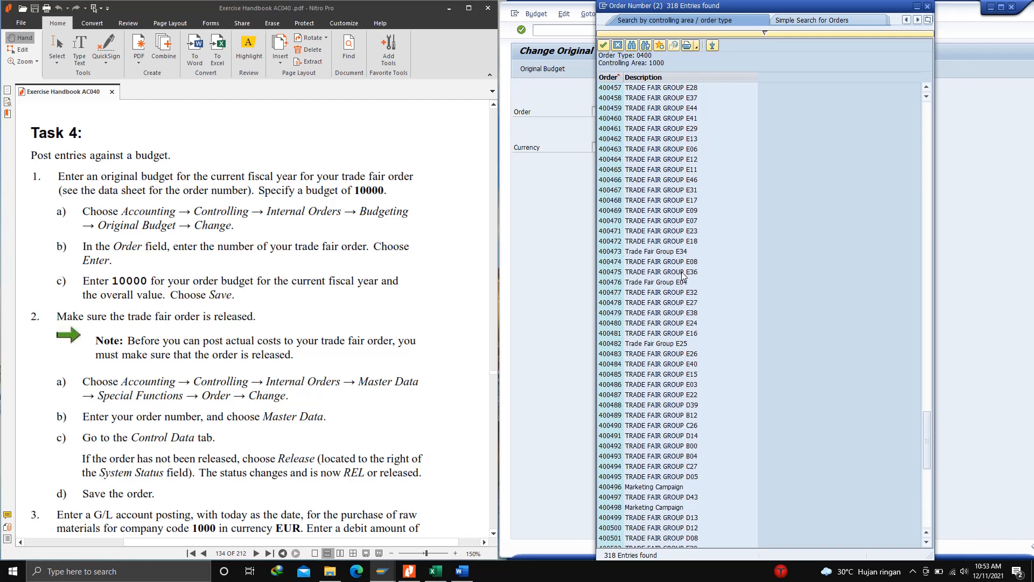
# Choose the TRADE FAIR GROUP E00 order from the search results and open its annual budget overview
pyautogui.scroll(3, 682, 275)
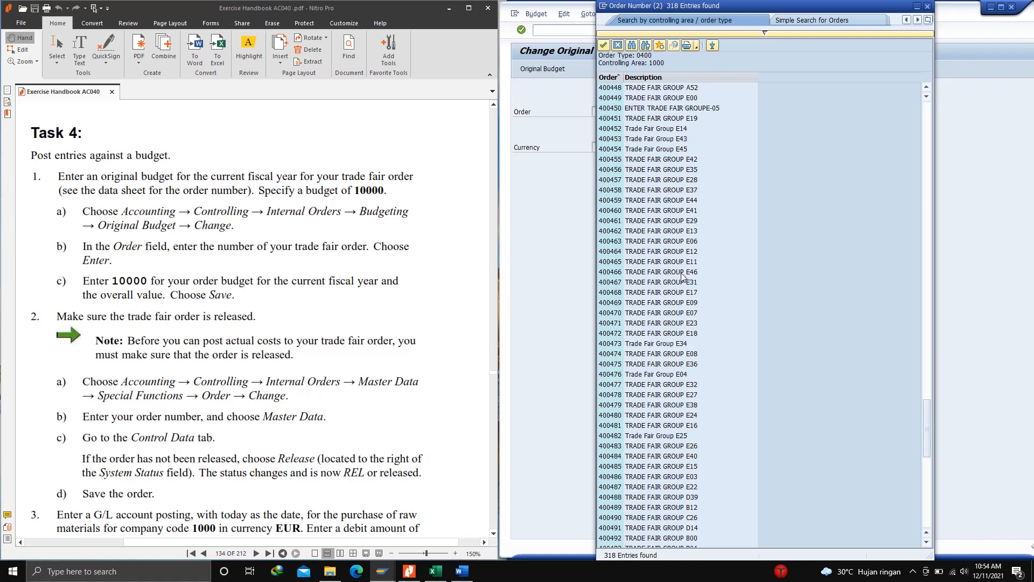
pyautogui.click(649, 100)
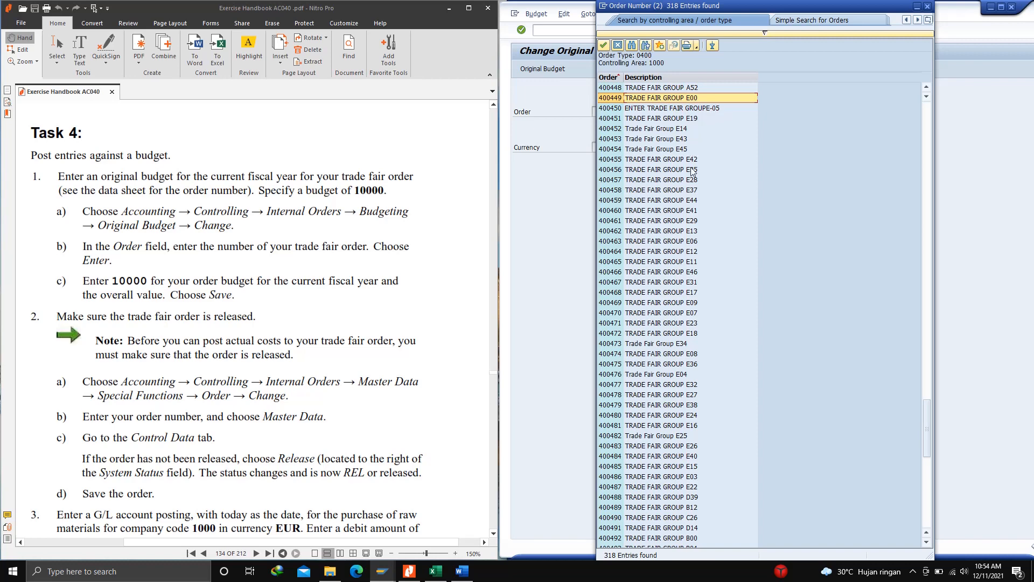
pyautogui.doubleClick(682, 99)
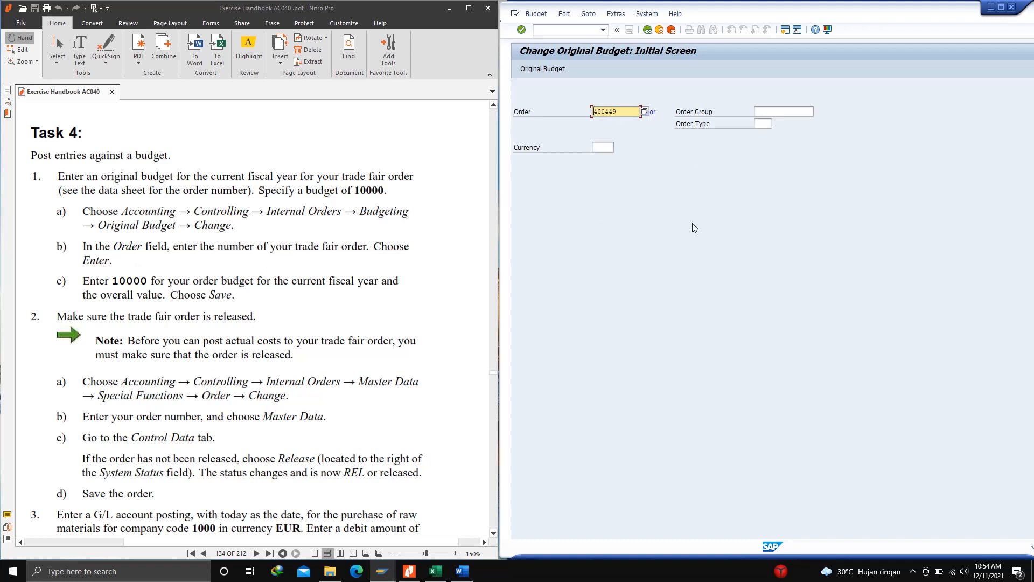
pyautogui.press('Return')
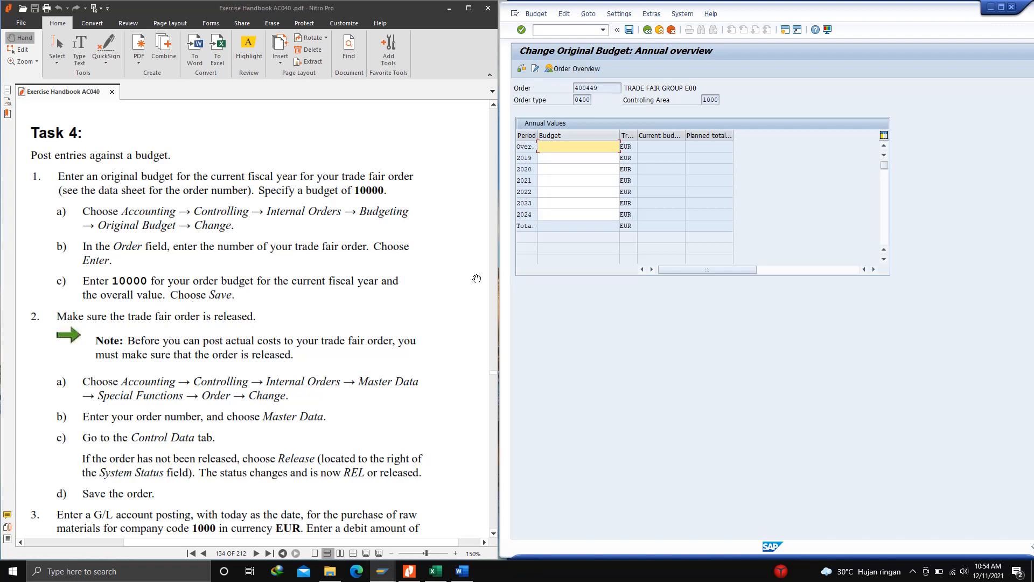
# Enter an original budget of 10000 for 2021 and for the overall value, and save the budget
pyautogui.click(549, 180)
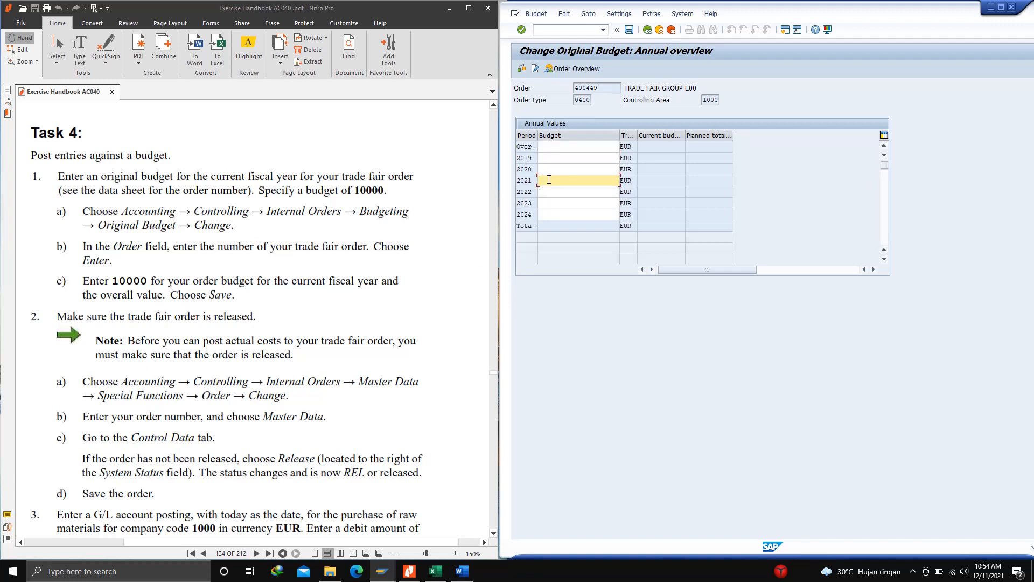
pyautogui.write('10000')
pyautogui.click(559, 144)
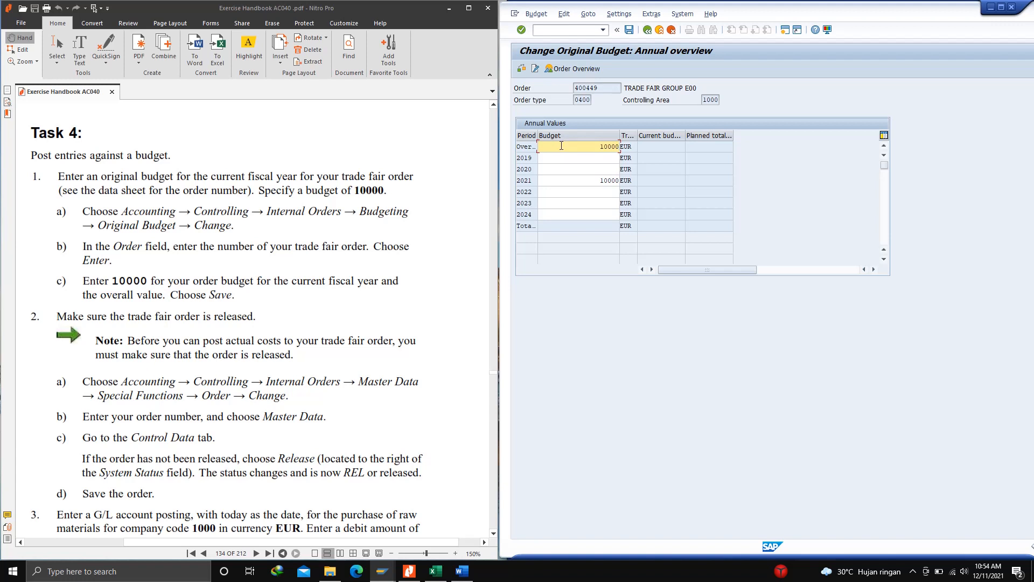
pyautogui.press('Return')
pyautogui.click(628, 33)
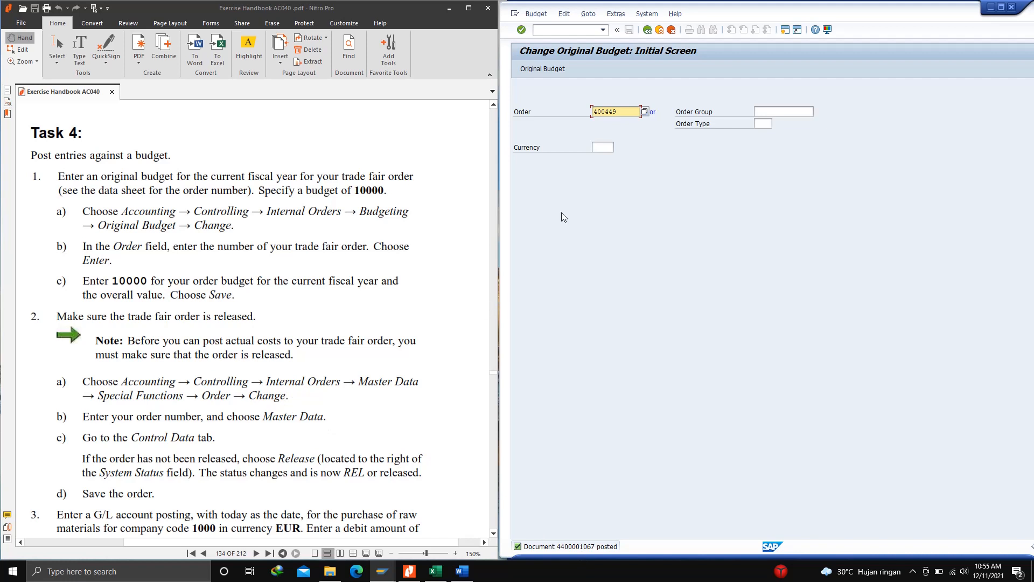
# Select the trade fair order's number in the Order field and leave the budget transaction with the /N command
pyautogui.moveTo(620, 112); pyautogui.dragTo(592, 112)
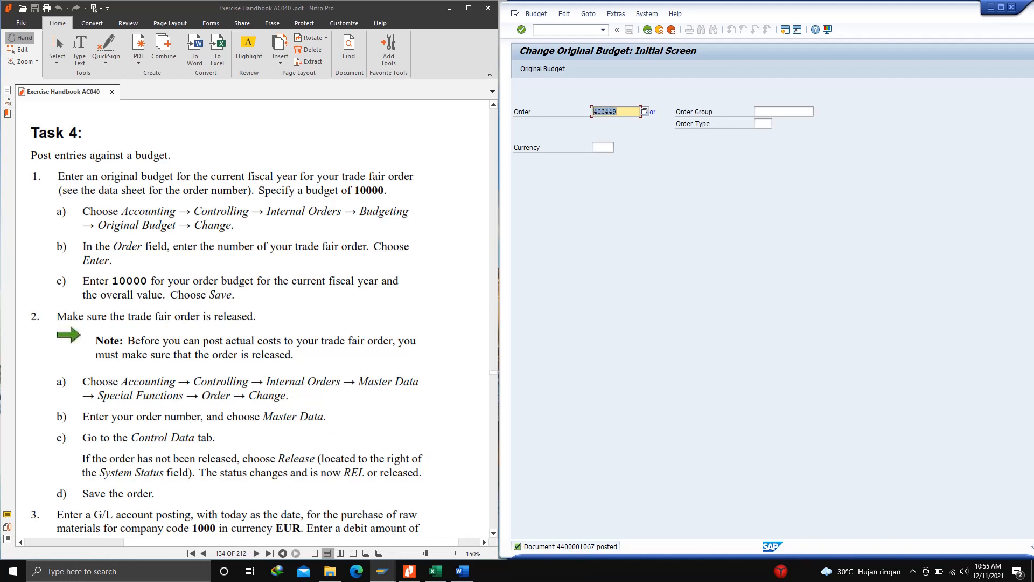
pyautogui.click(570, 209)
pyautogui.moveTo(620, 112); pyautogui.dragTo(583, 111)
pyautogui.scroll(-1, 158, 358)
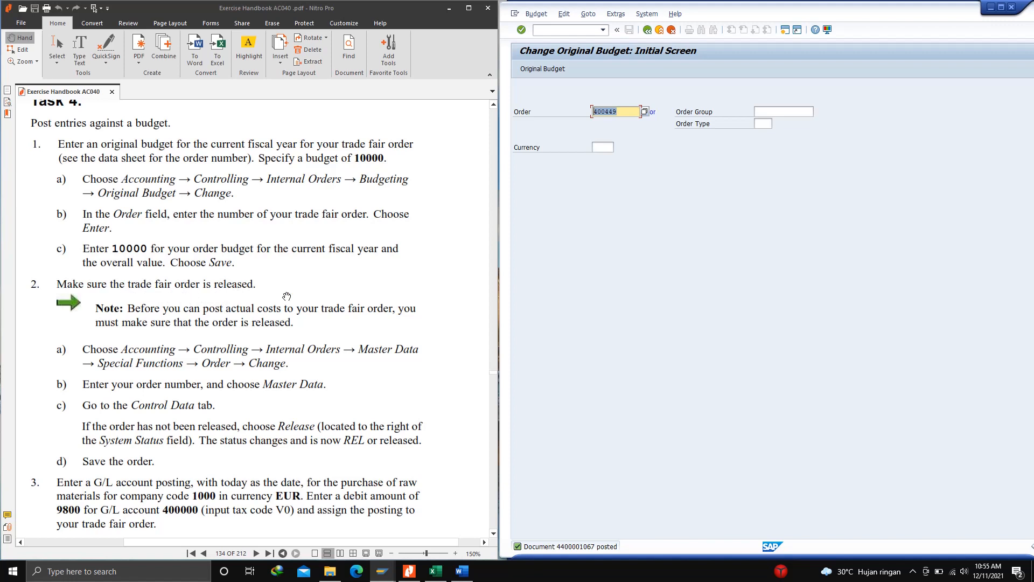
pyautogui.click(570, 30)
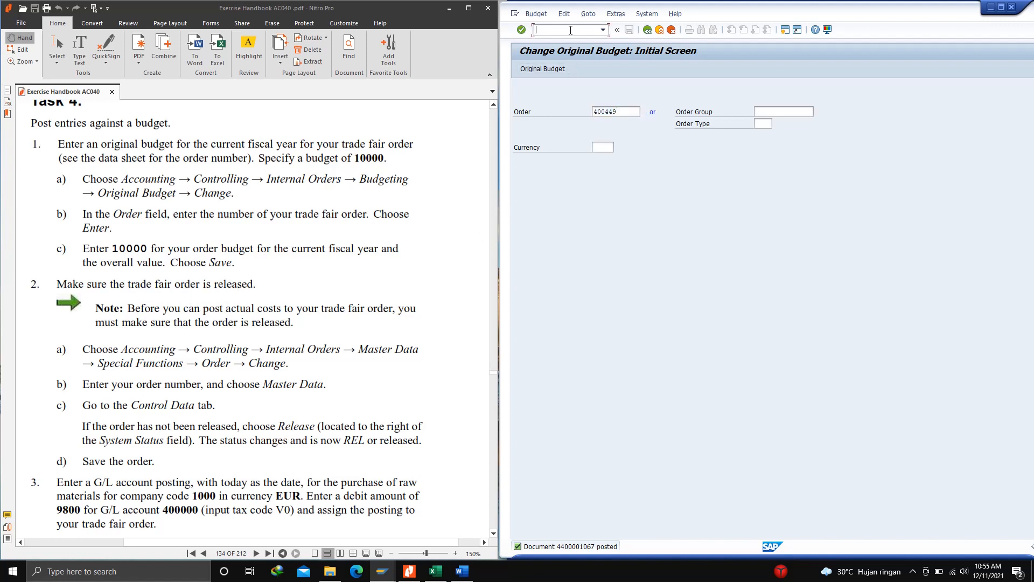
pyautogui.write('/N')
pyautogui.press('Return')
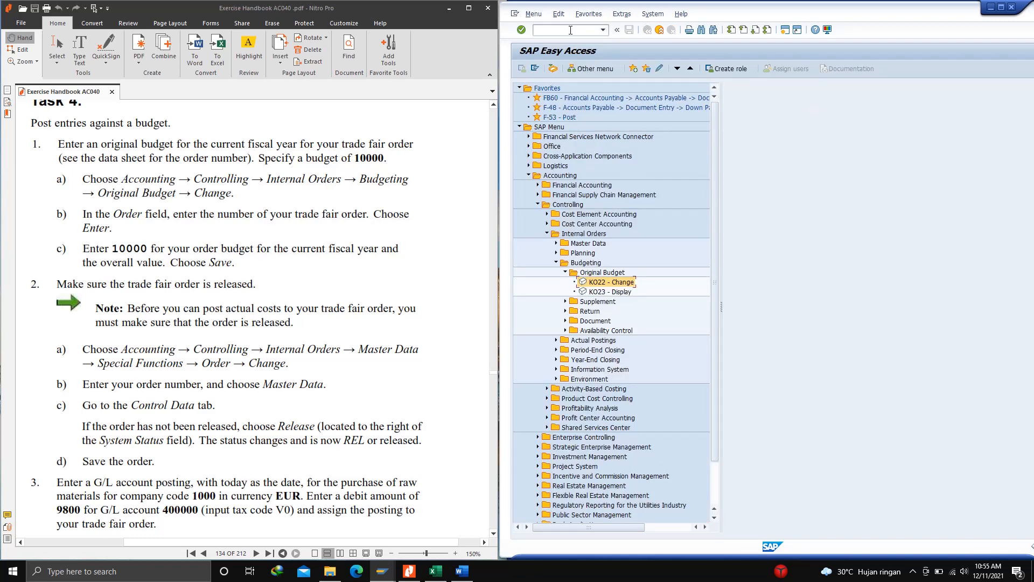
# Start the KO02 Change transaction for internal orders and show the control data in the trade fair order's master data
pyautogui.click(556, 264)
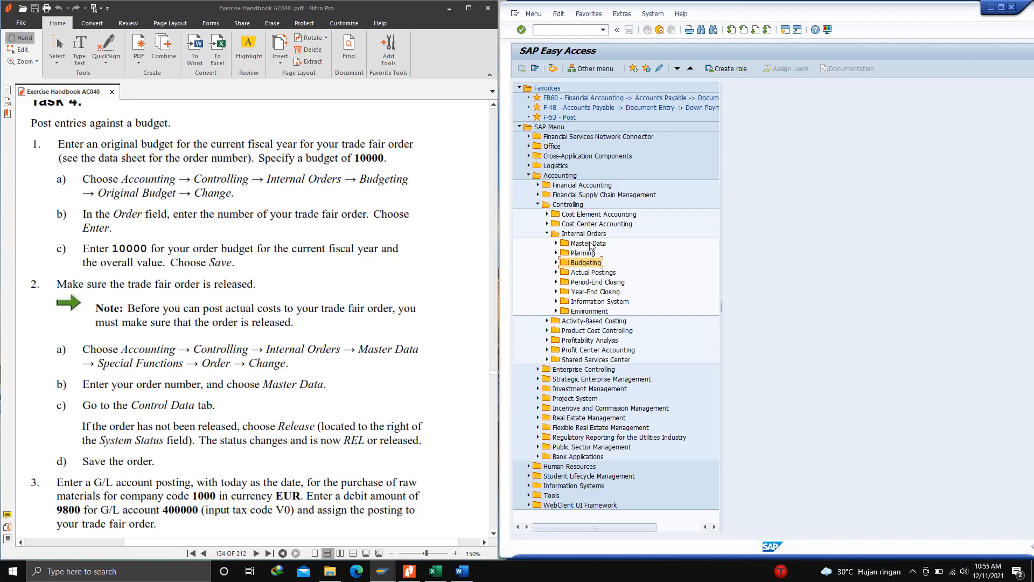
pyautogui.click(557, 244)
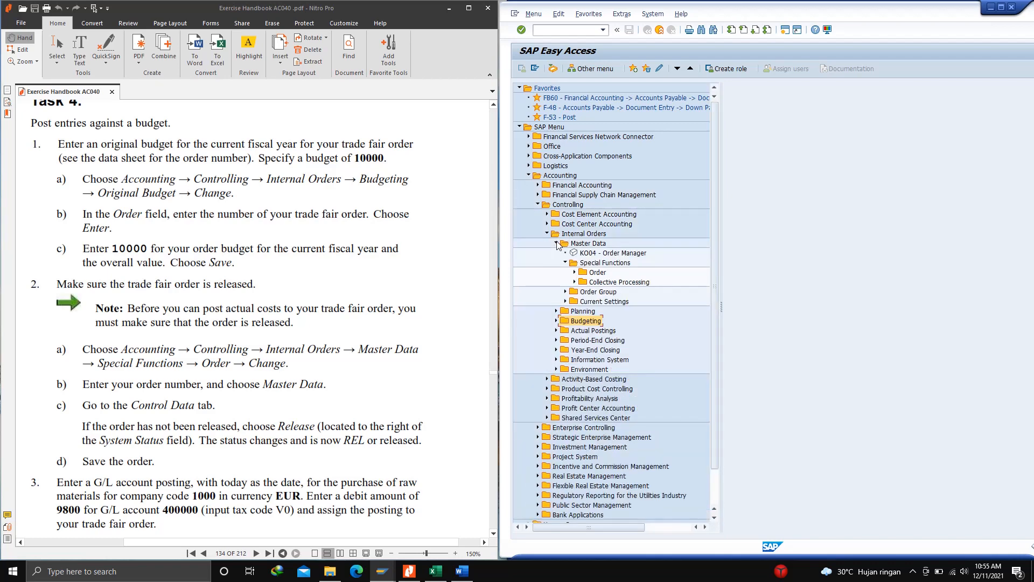
pyautogui.click(575, 273)
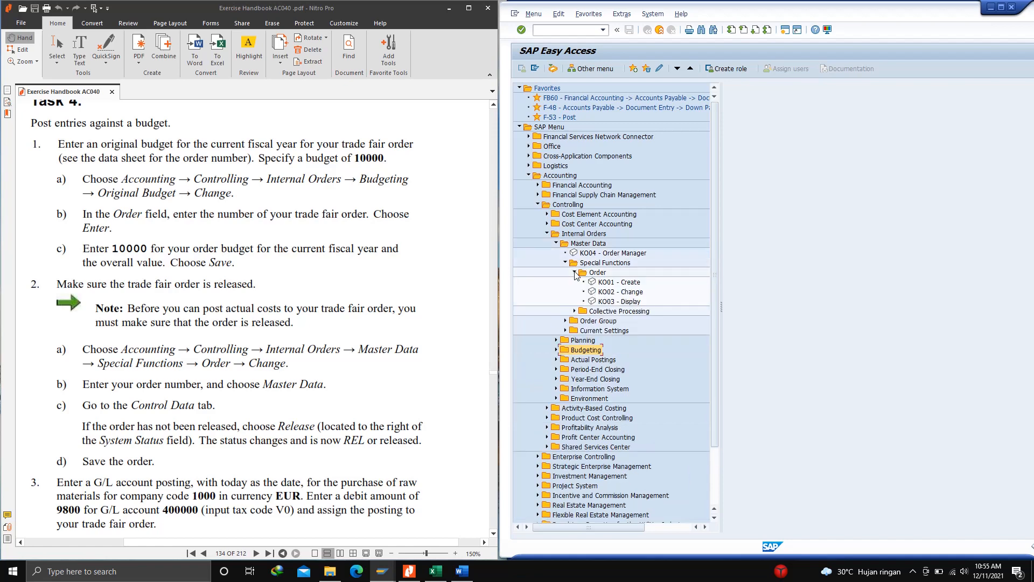
pyautogui.doubleClick(608, 292)
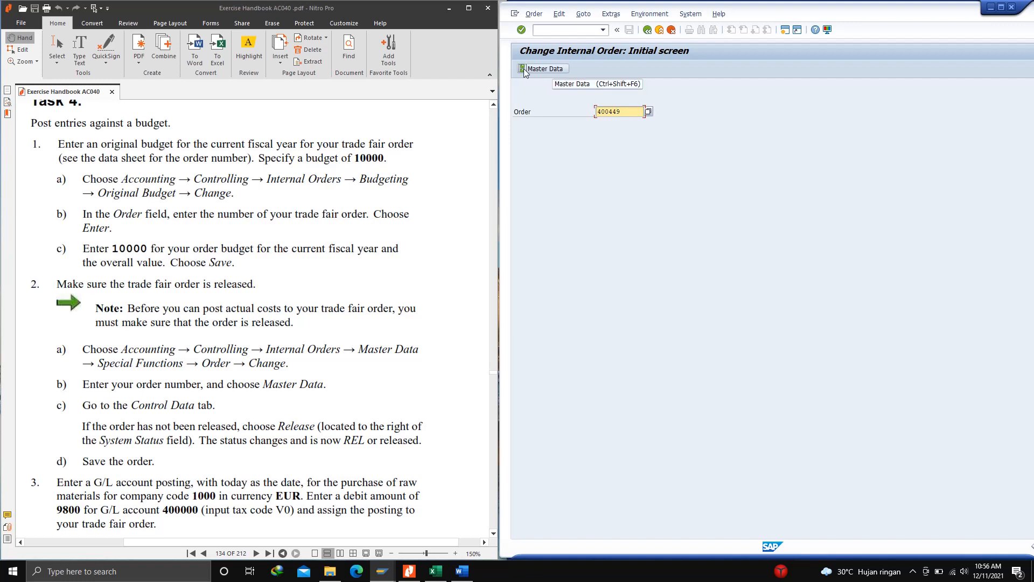
pyautogui.click(543, 68)
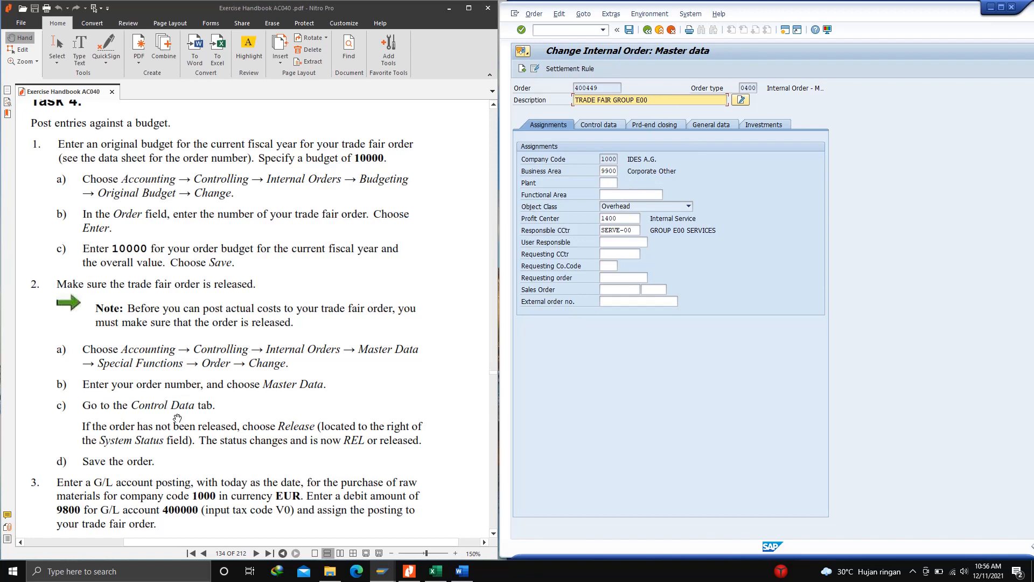
pyautogui.click(601, 126)
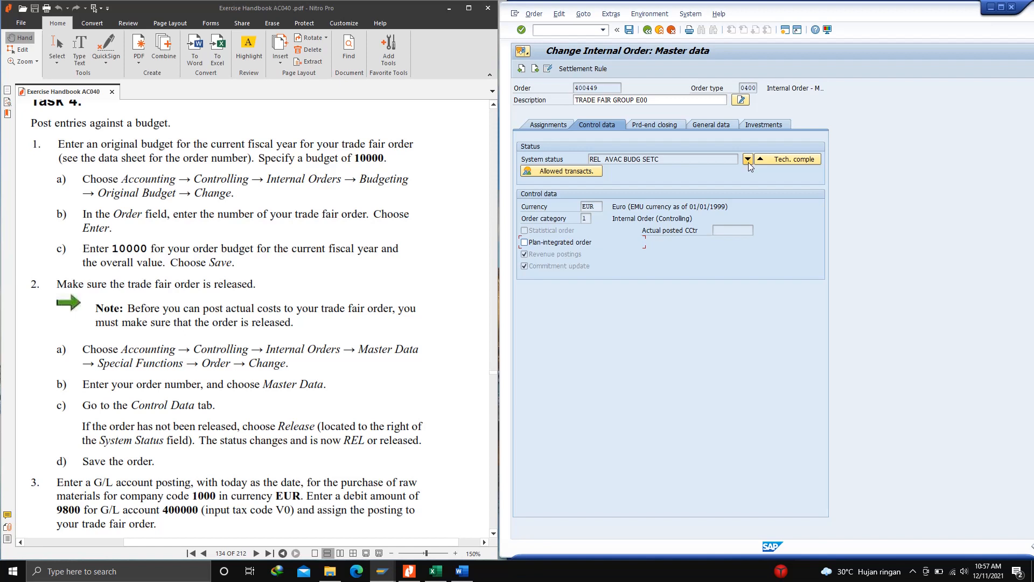
# Withdraw and reapply the trade fair order's release three times, ending with the order released, and save the order
pyautogui.click(747, 159)
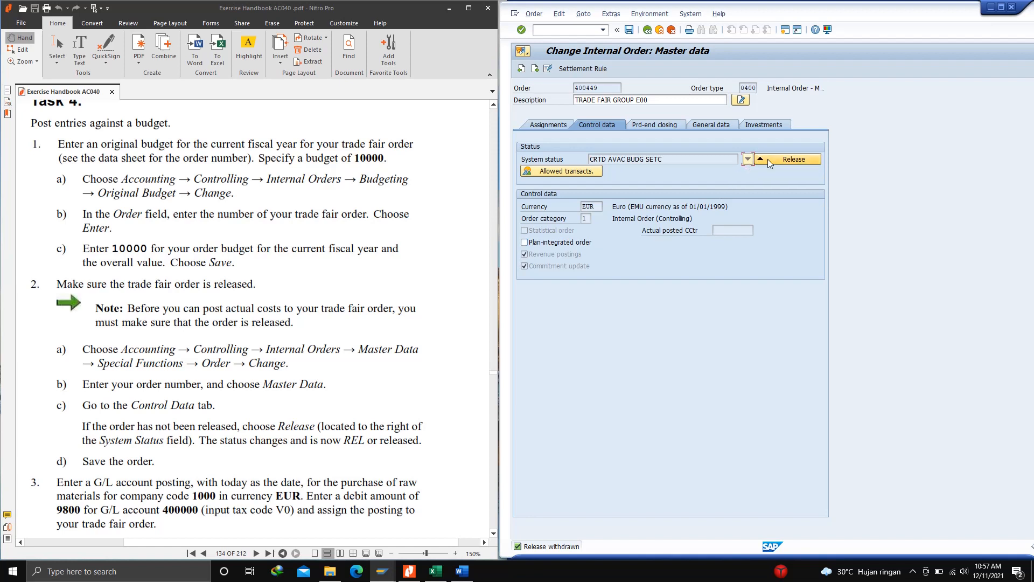
pyautogui.click(769, 160)
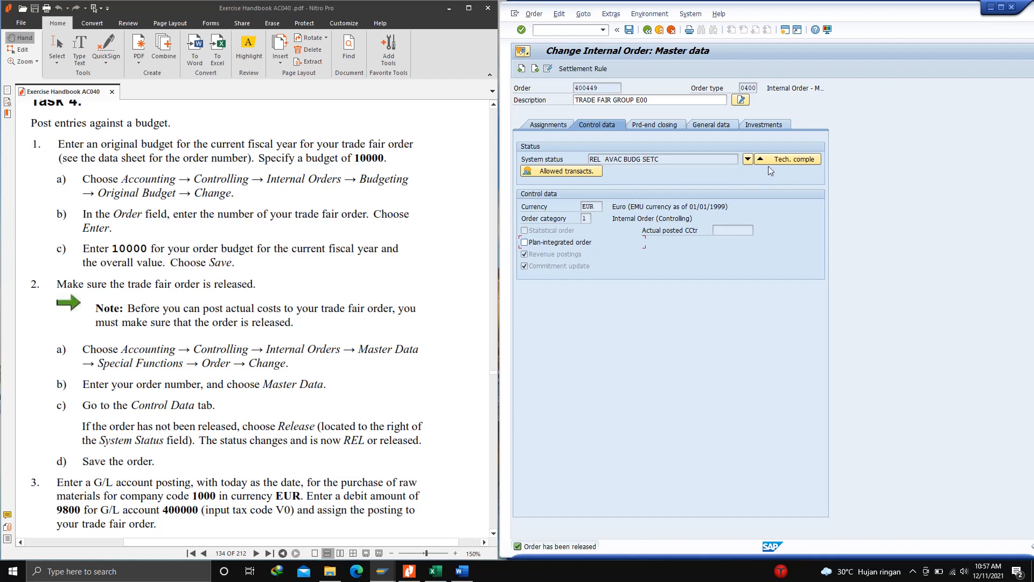
pyautogui.click(747, 162)
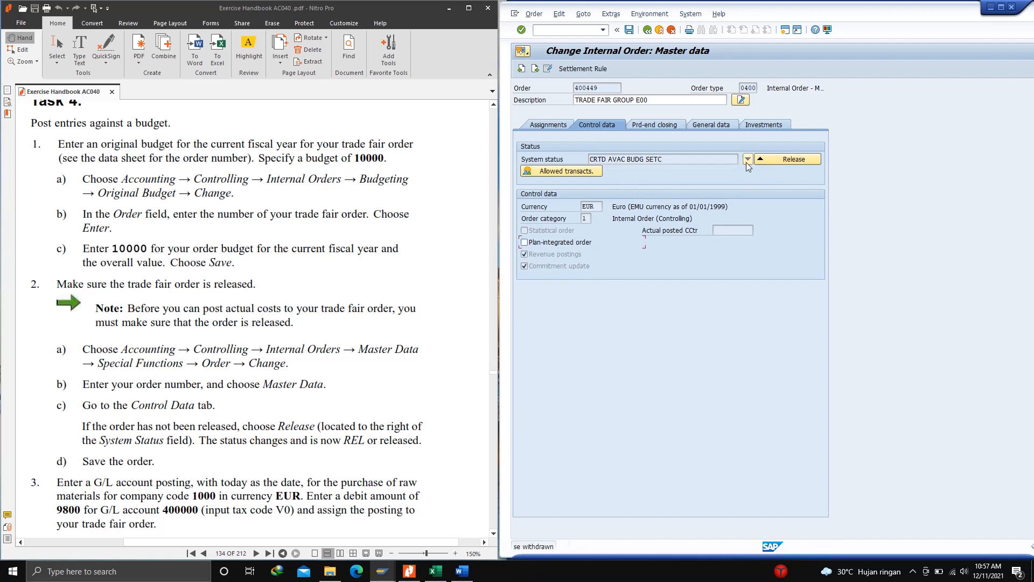
pyautogui.click(784, 160)
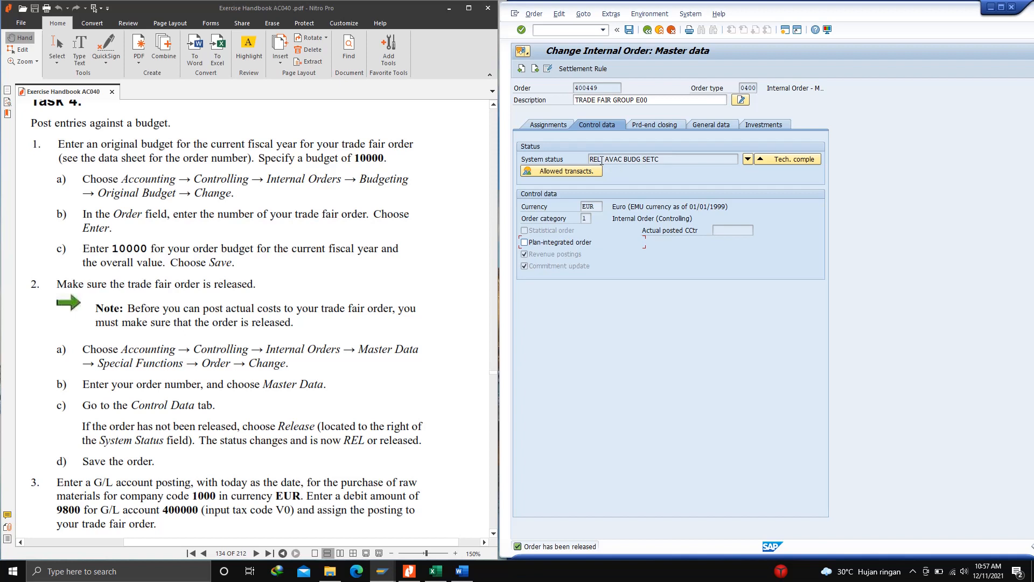
pyautogui.click(747, 159)
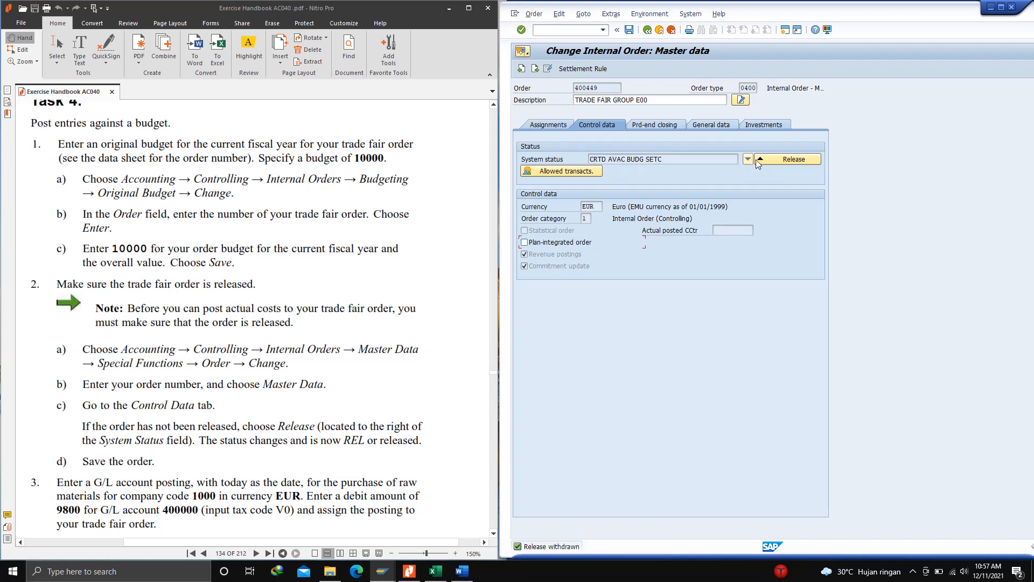
pyautogui.click(788, 161)
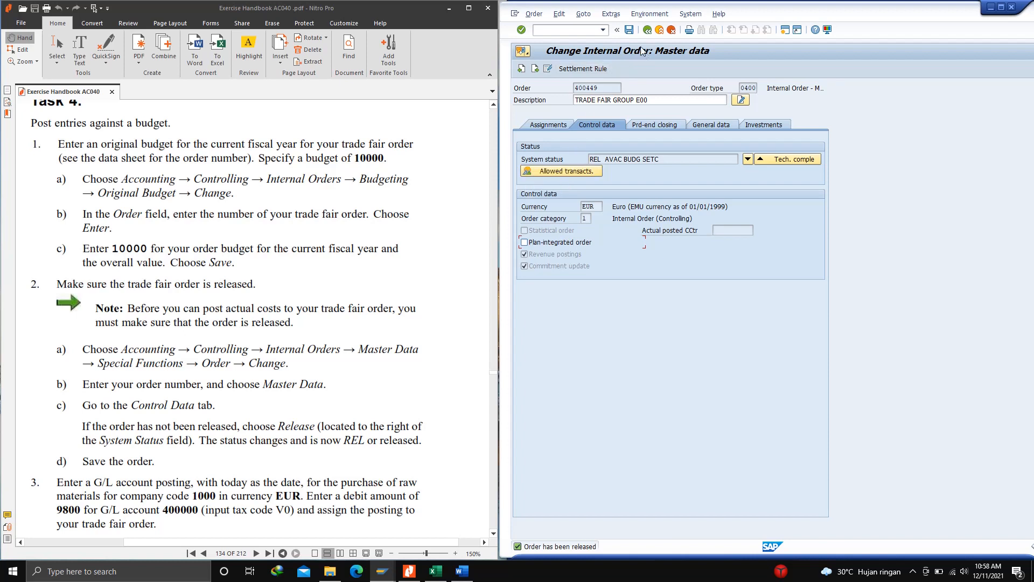
pyautogui.click(630, 30)
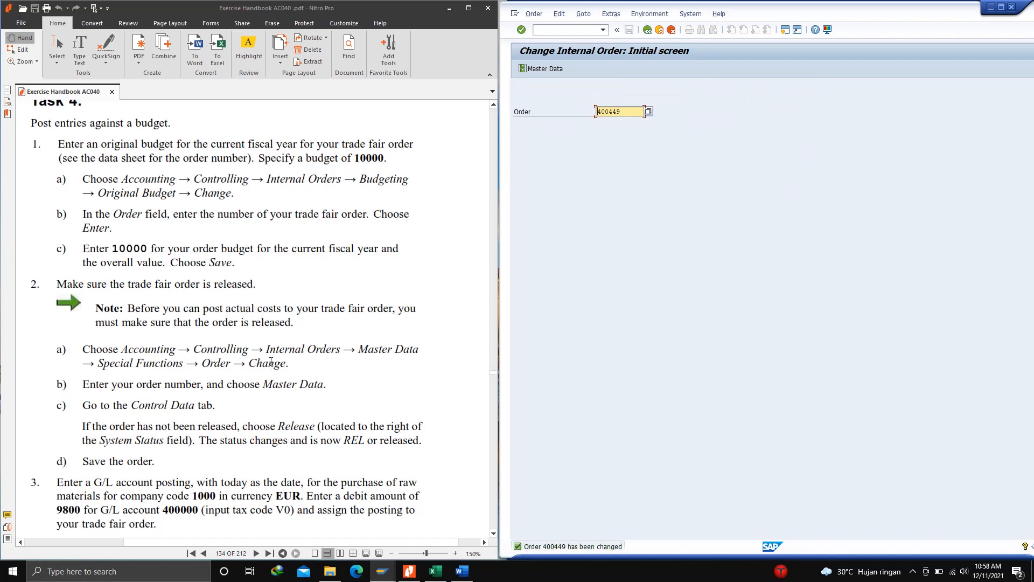
# Bring up the handbook's G/L posting data for Task 4 step 3 and leave the order change transaction with the /N command
pyautogui.scroll(-5, 271, 362)
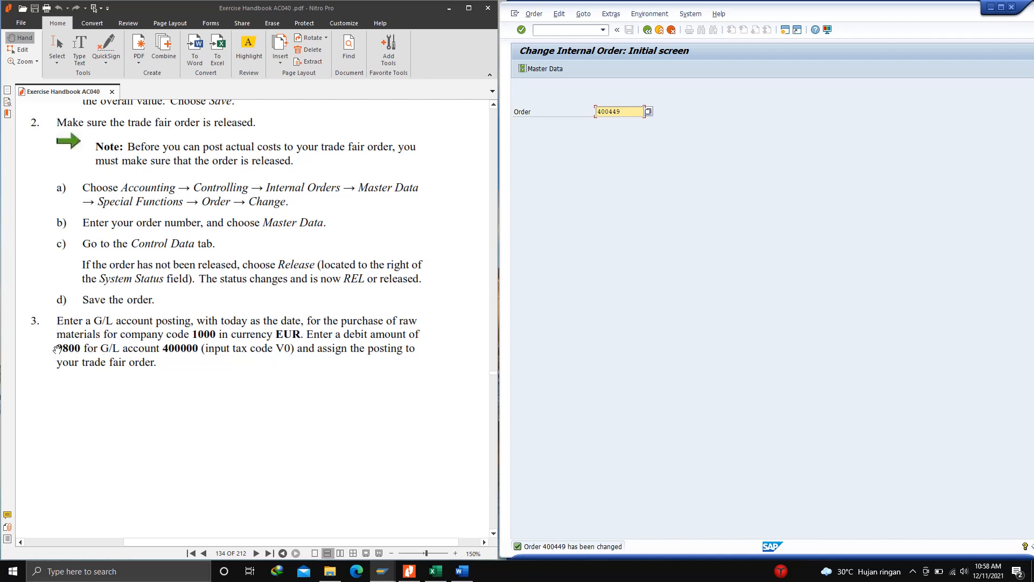
pyautogui.scroll(-3, 136, 360)
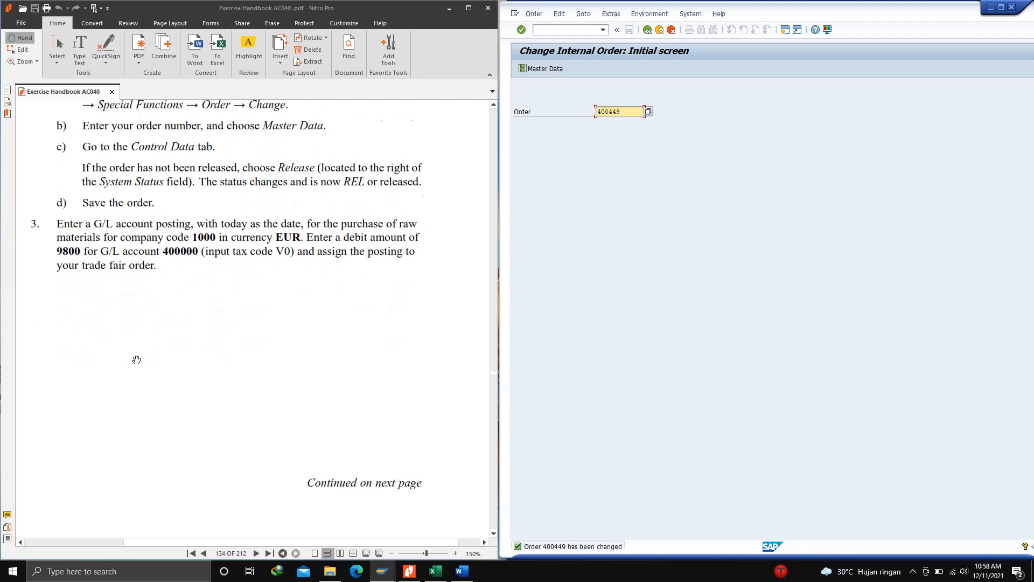
pyautogui.scroll(-15, 136, 360)
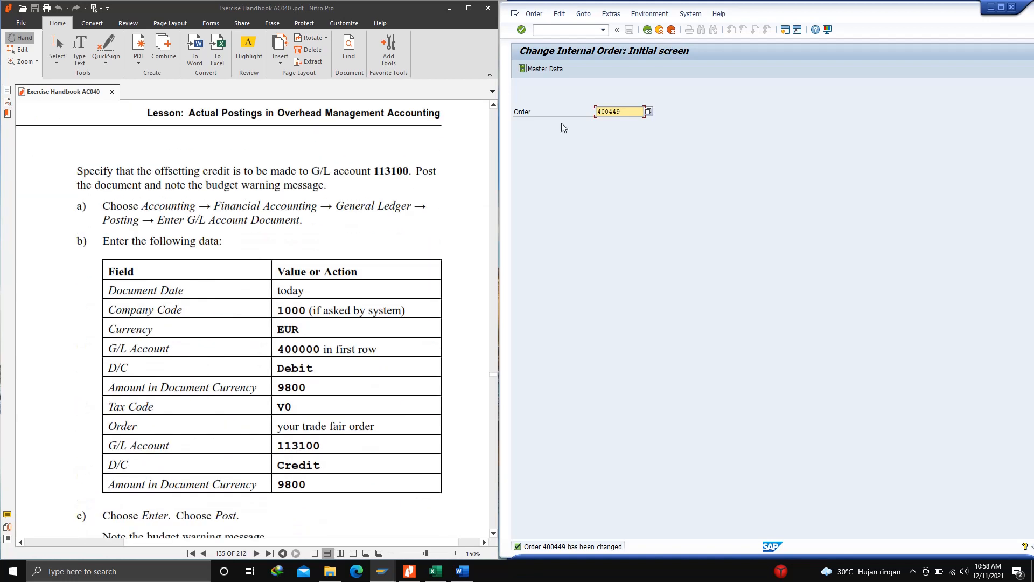
pyautogui.click(574, 31)
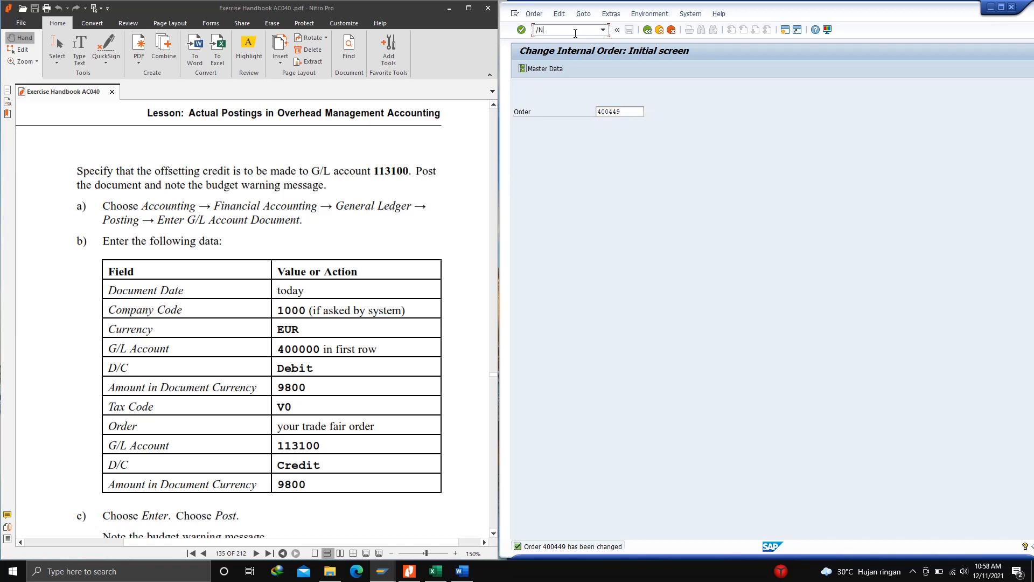
pyautogui.press('Return')
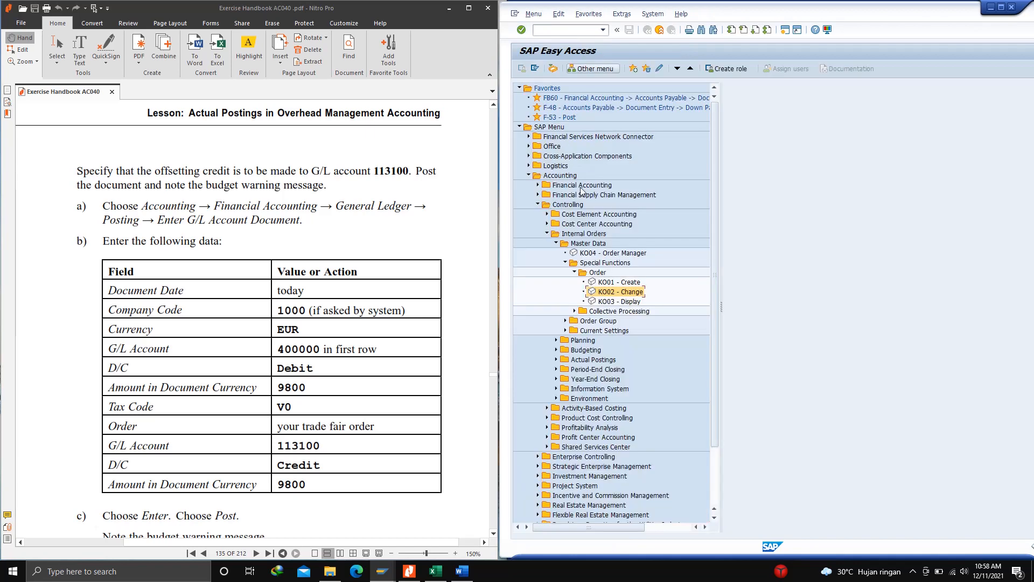
# Collapse the Controlling branch, start FB50 Enter G/L Account Document in Financial Accounting, and set the document date to 11.12.2021
pyautogui.click(537, 204)
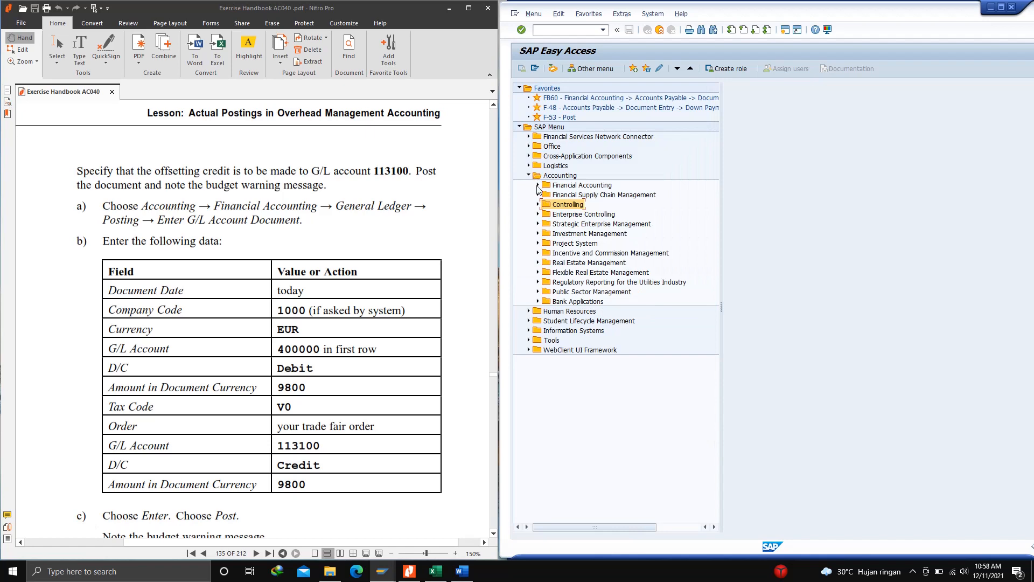
pyautogui.click(538, 186)
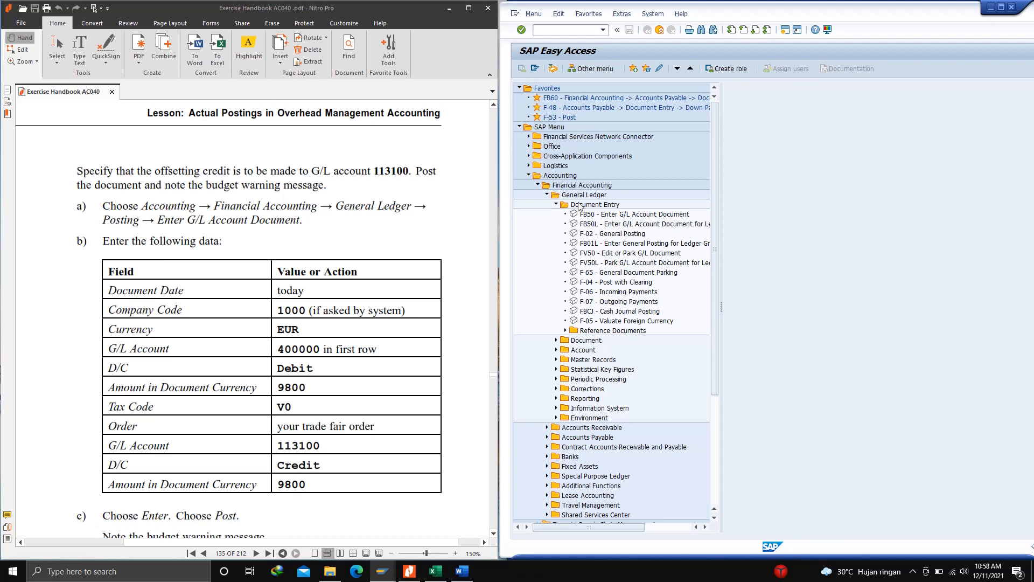
pyautogui.click(589, 216)
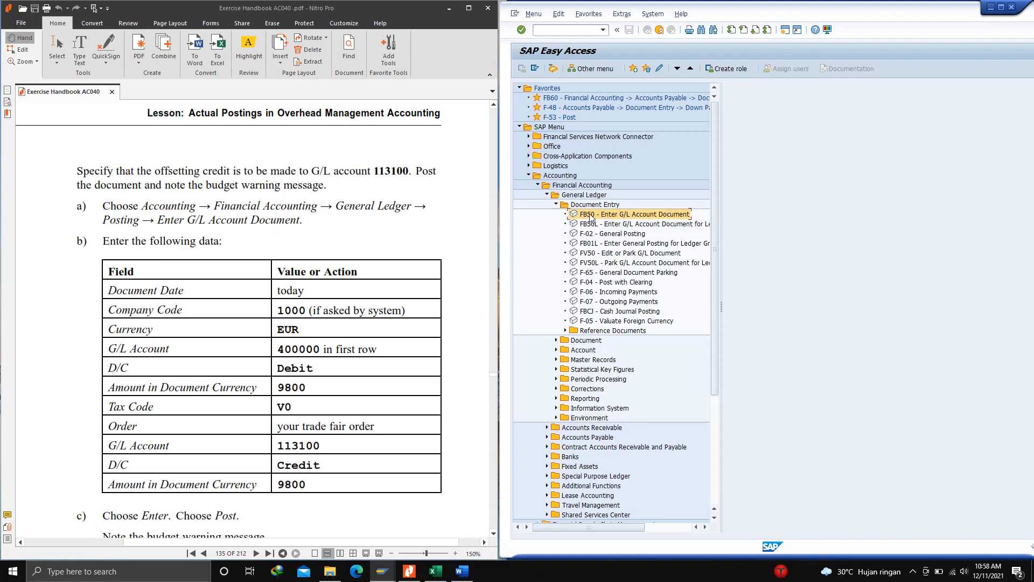
pyautogui.doubleClick(589, 215)
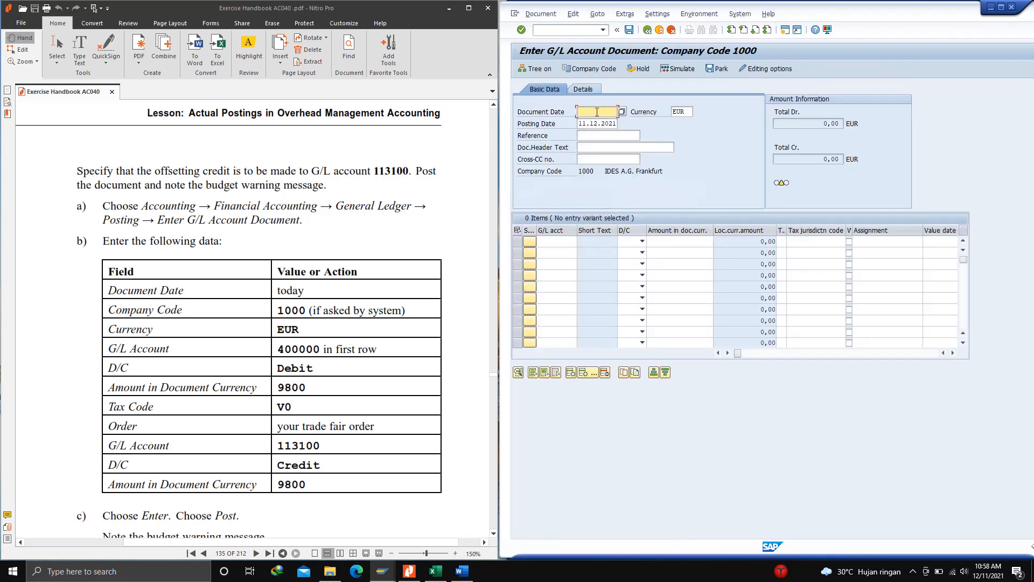
pyautogui.write('11.12')
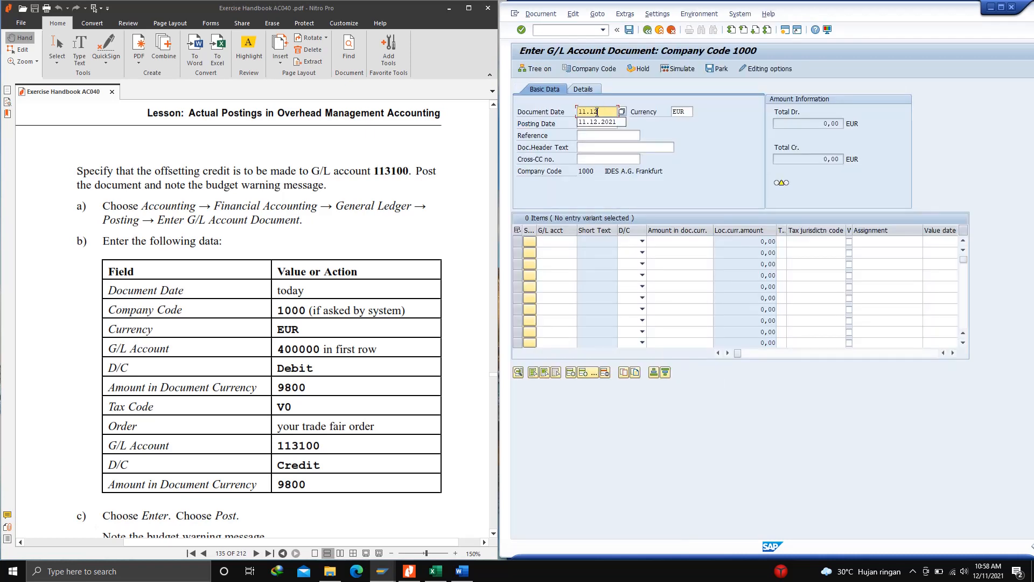
pyautogui.click(594, 122)
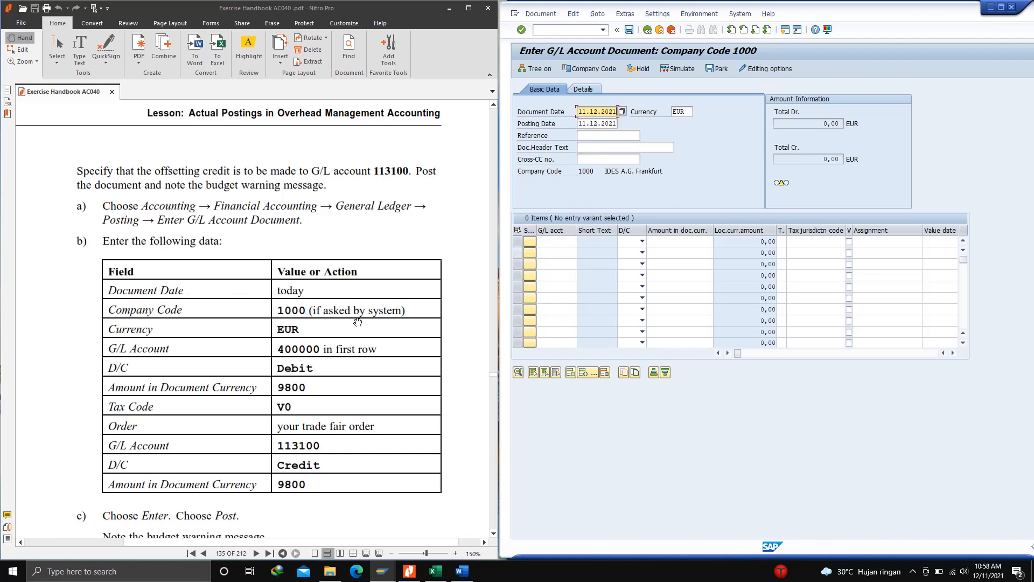
# Enter G/L account 400000 in the first line item as a Debit with an amount of 9800 in document currency
pyautogui.click(552, 243)
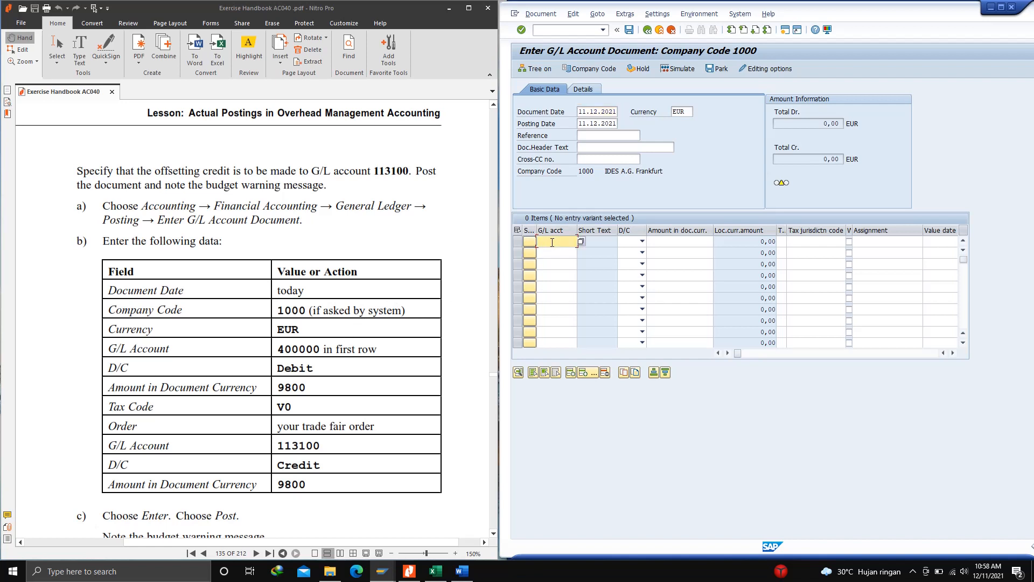
pyautogui.write('400000')
pyautogui.click(643, 241)
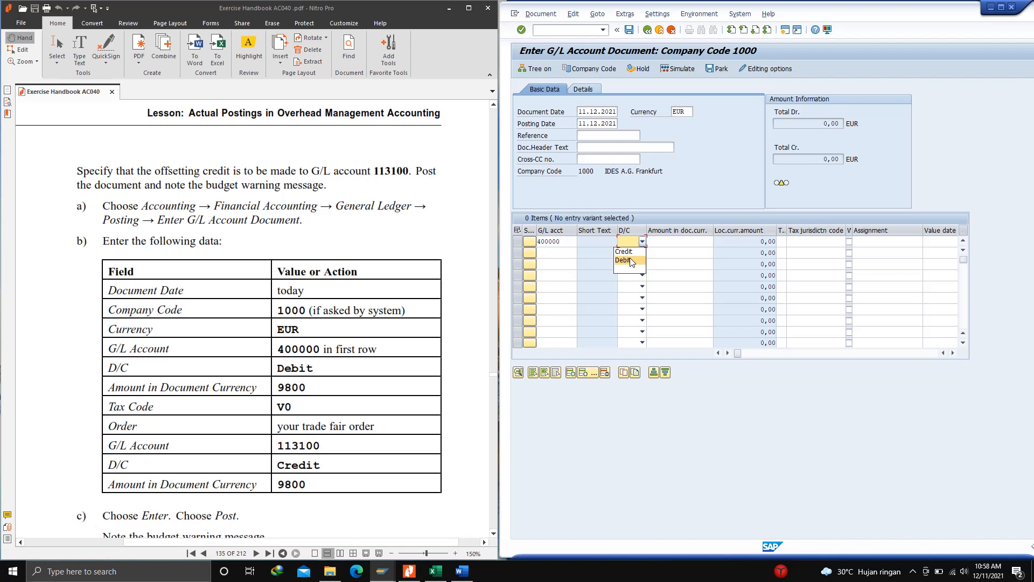
pyautogui.click(629, 261)
pyautogui.click(683, 243)
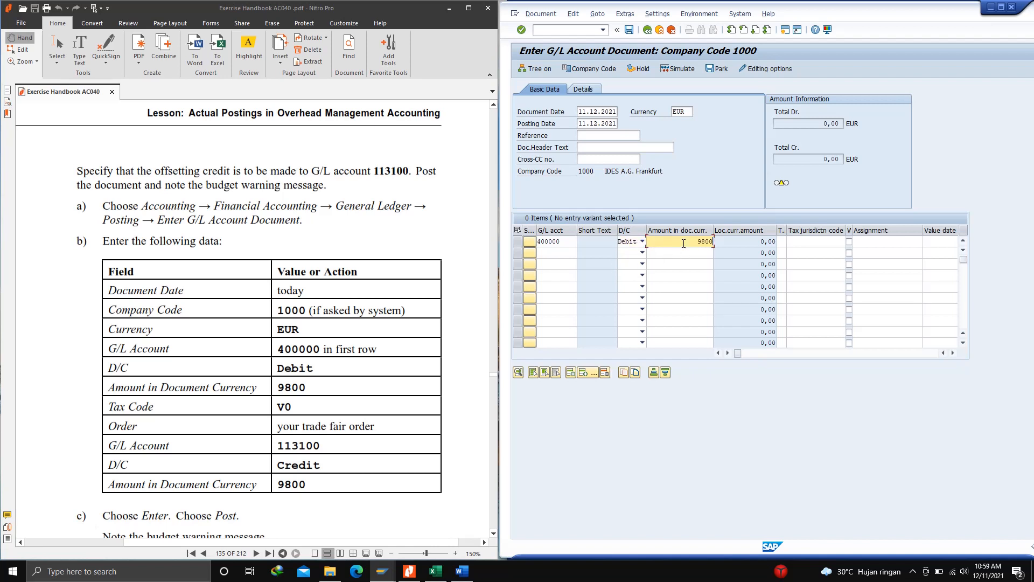
# Assign tax code V0, 0% domestic input tax, to the first line item from the list of possible entries
pyautogui.click(782, 240)
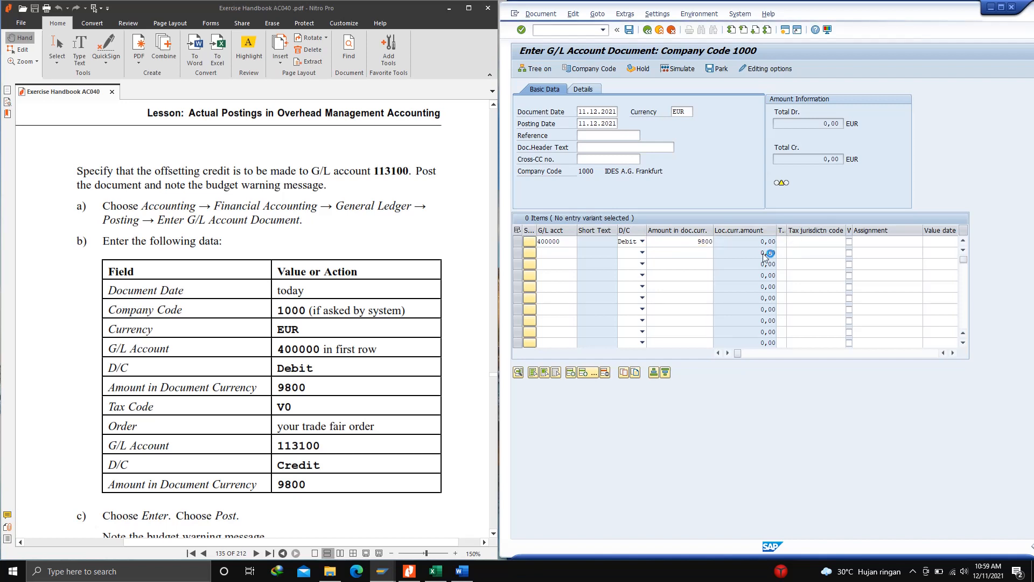
pyautogui.scroll(-10, 696, 197)
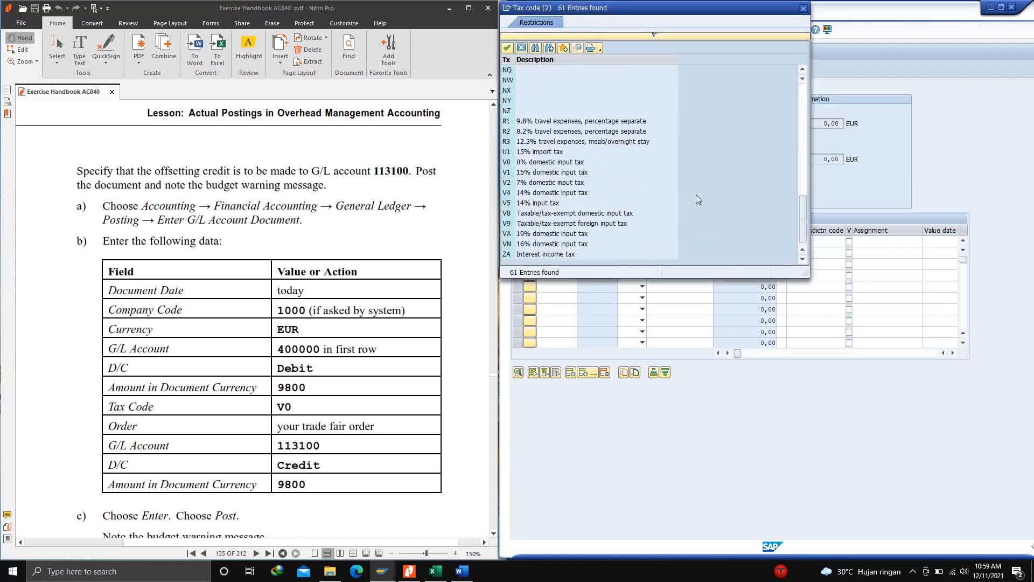
pyautogui.scroll(4, 524, 200)
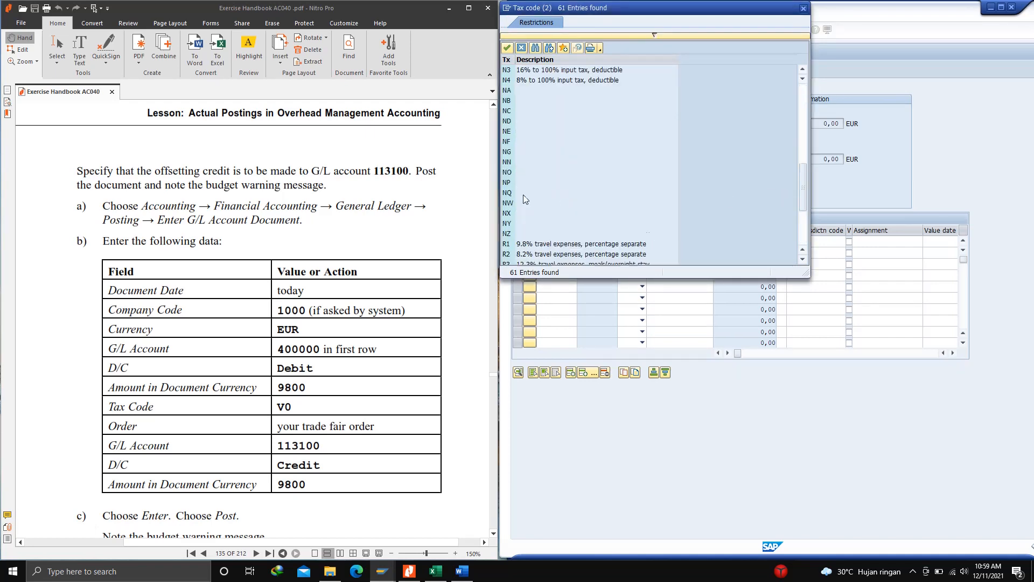
pyautogui.scroll(11, 524, 199)
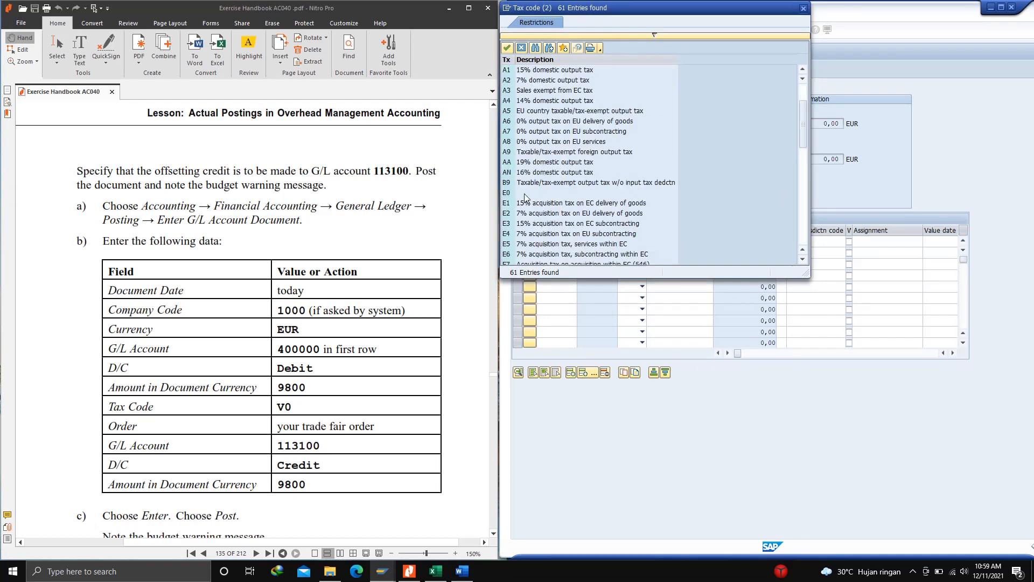
pyautogui.scroll(-14, 525, 197)
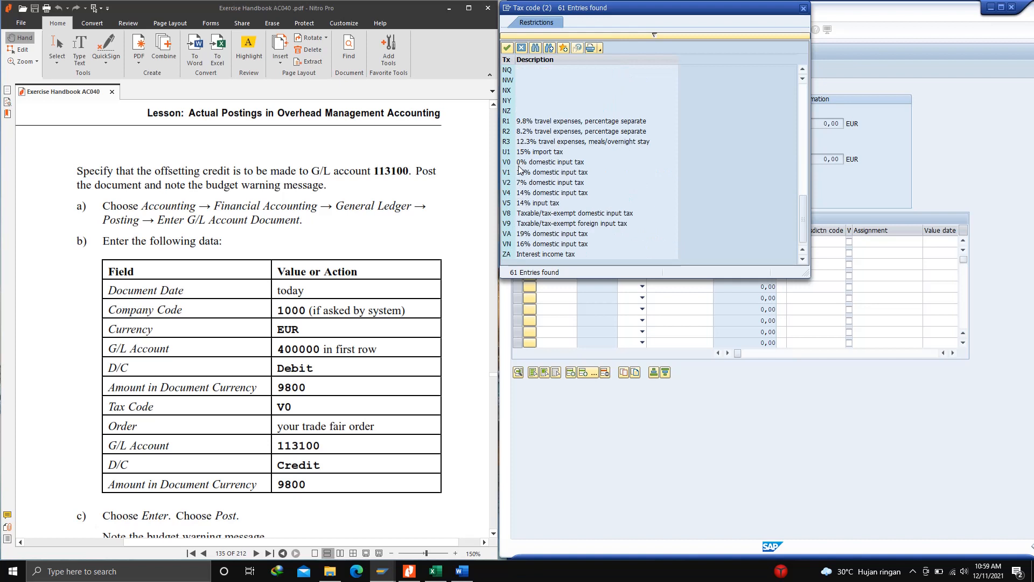
pyautogui.doubleClick(519, 162)
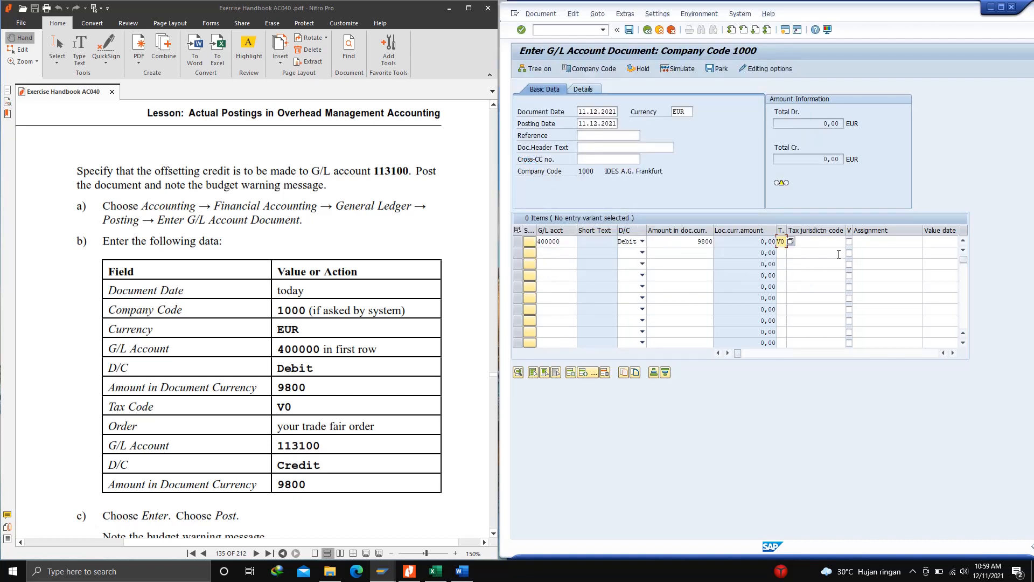
# Search for the first line item's order by order type 0400 within controlling area 1000
pyautogui.click(952, 353)
pyautogui.click(952, 354)
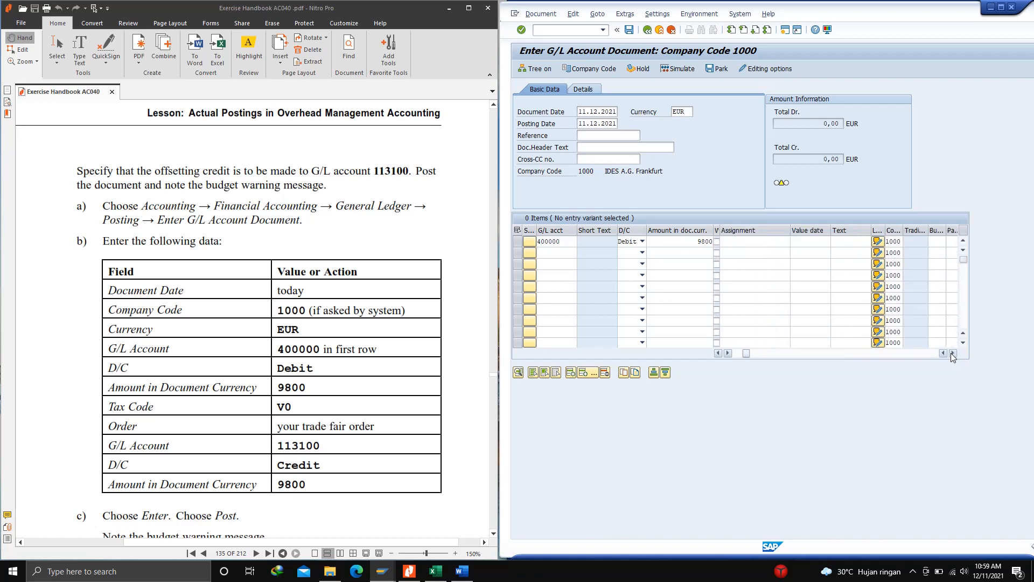
pyautogui.click(953, 354)
pyautogui.click(952, 353)
pyautogui.click(952, 353)
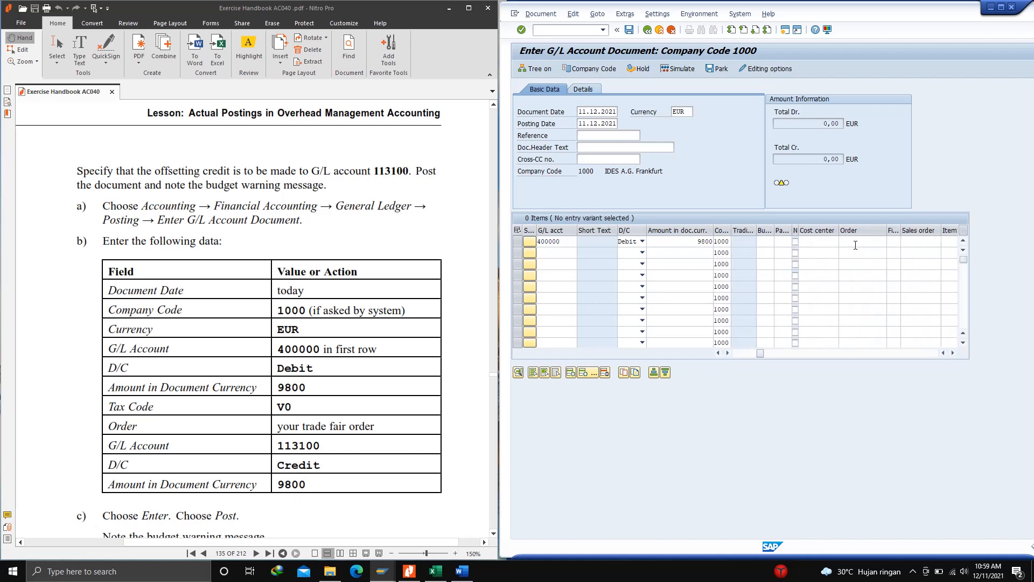
pyautogui.click(856, 241)
pyautogui.click(891, 241)
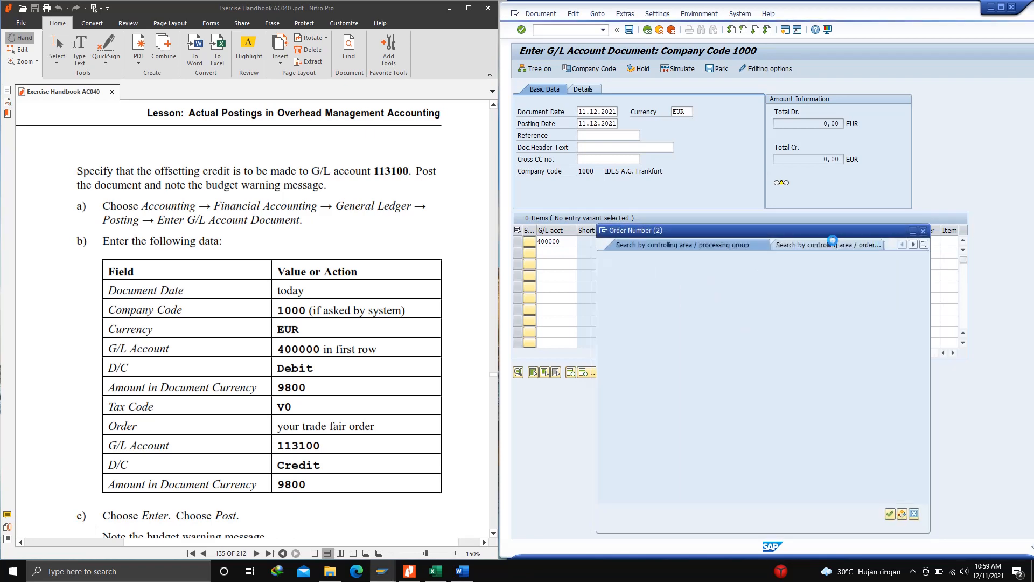
pyautogui.click(923, 245)
pyautogui.click(925, 274)
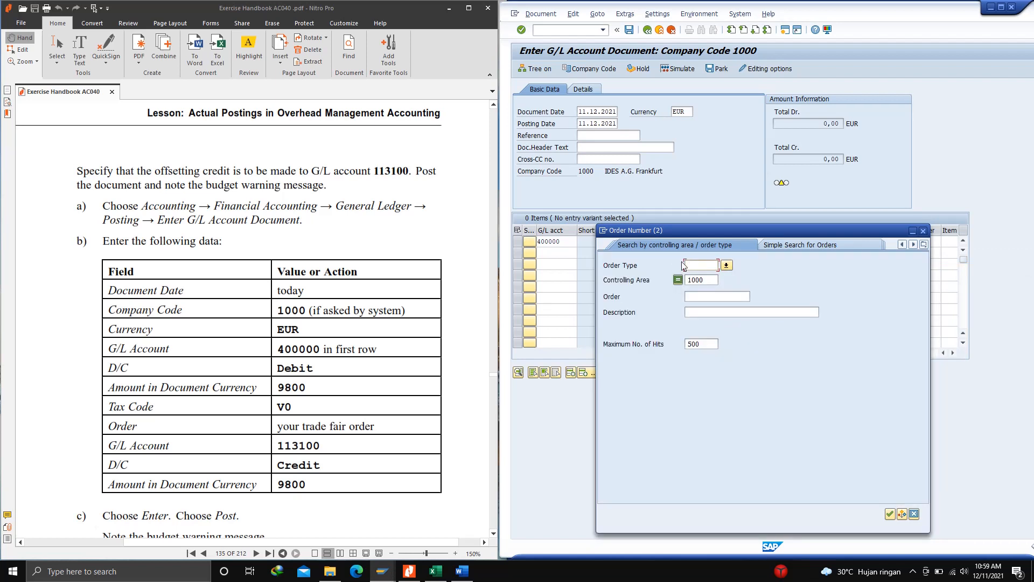
pyautogui.write('0400')
pyautogui.click(890, 515)
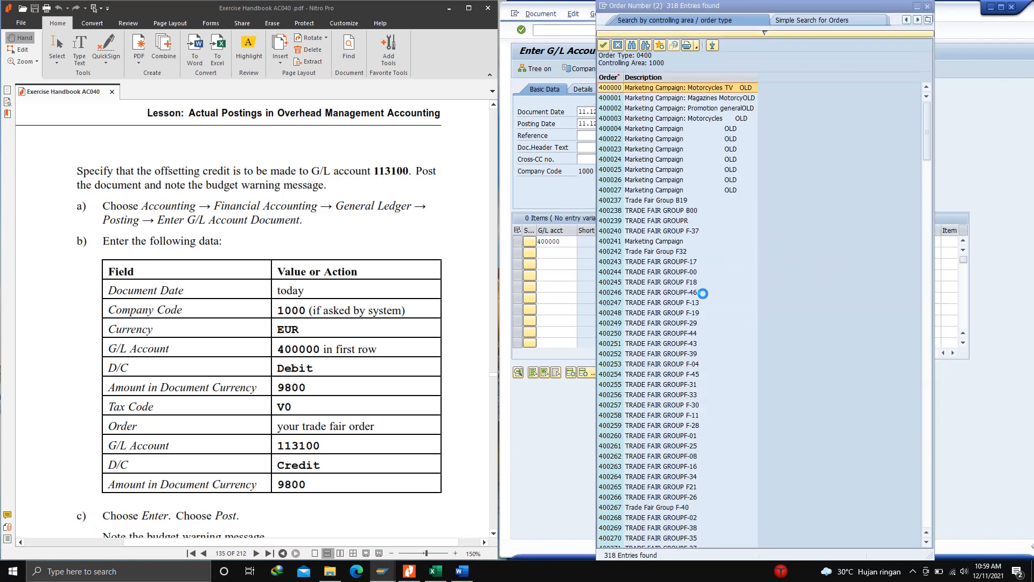
# Assign the order TRADE FAIR GROUP E00 from the search results to the first line item
pyautogui.scroll(-10, 766, 318)
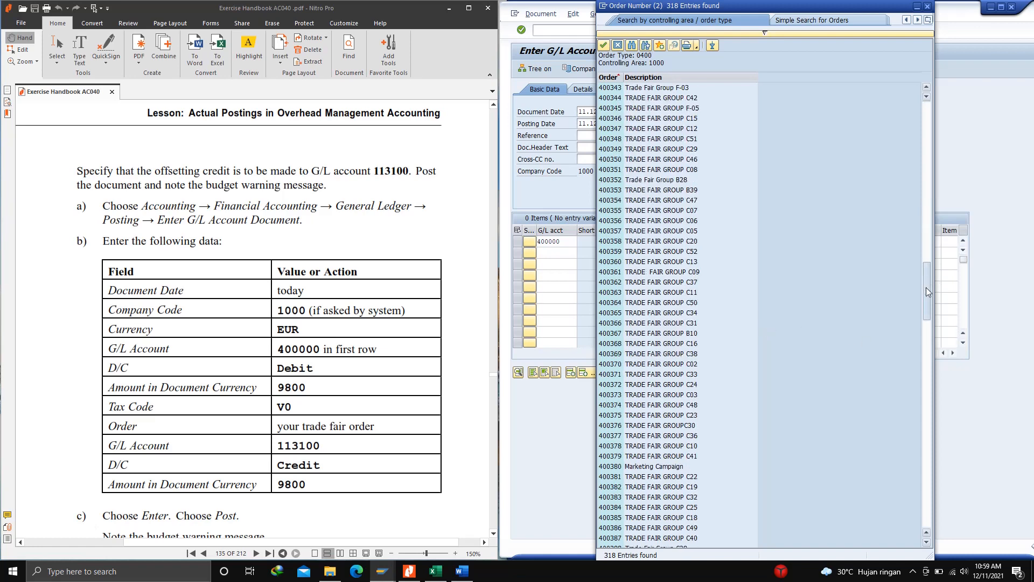
pyautogui.moveTo(927, 291); pyautogui.dragTo(925, 392)
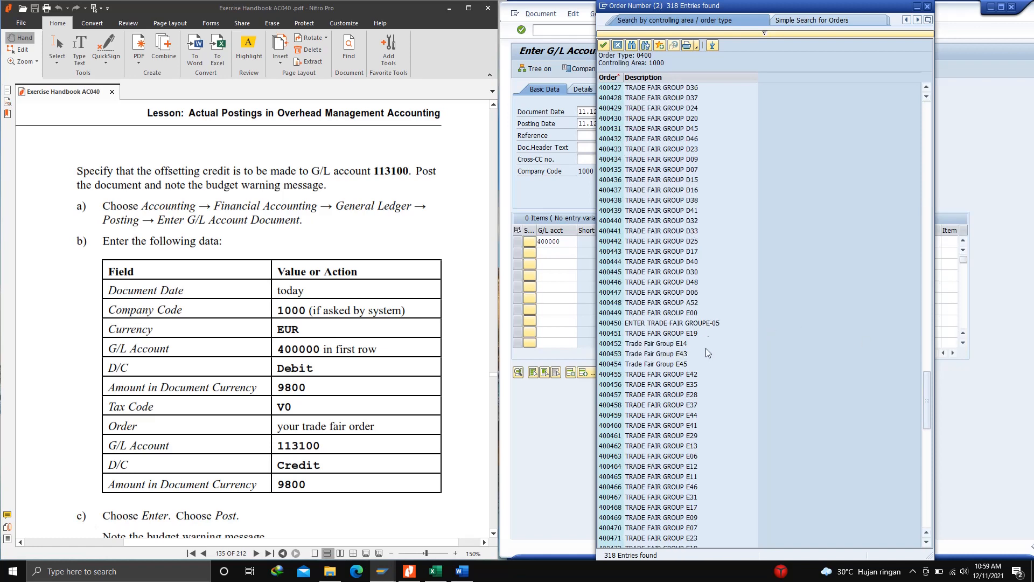
pyautogui.click(691, 315)
pyautogui.doubleClick(691, 315)
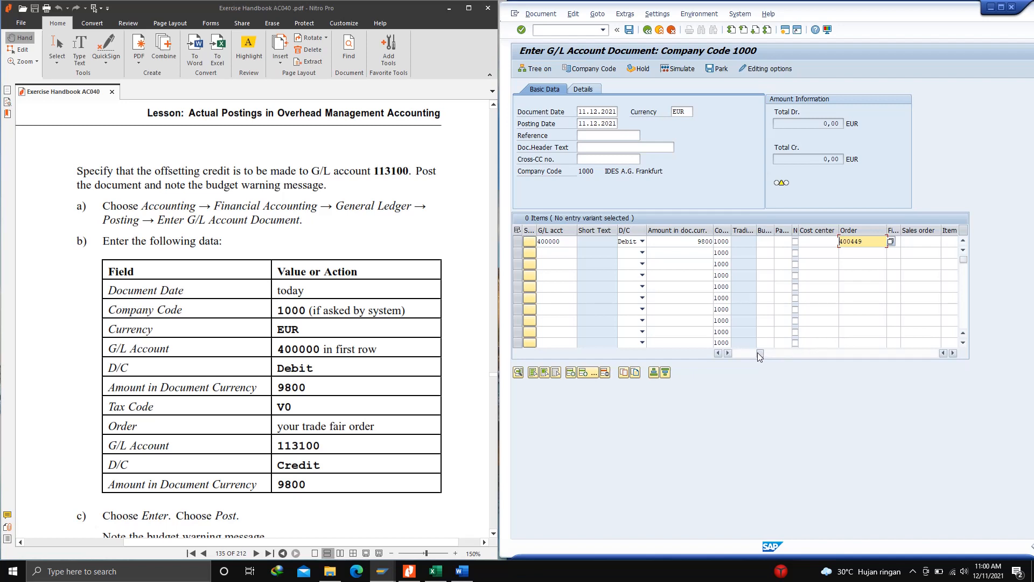
# Enter G/L account 113100 in the second line item as a Credit of 9800 and have both items checked
pyautogui.moveTo(760, 355); pyautogui.dragTo(740, 355)
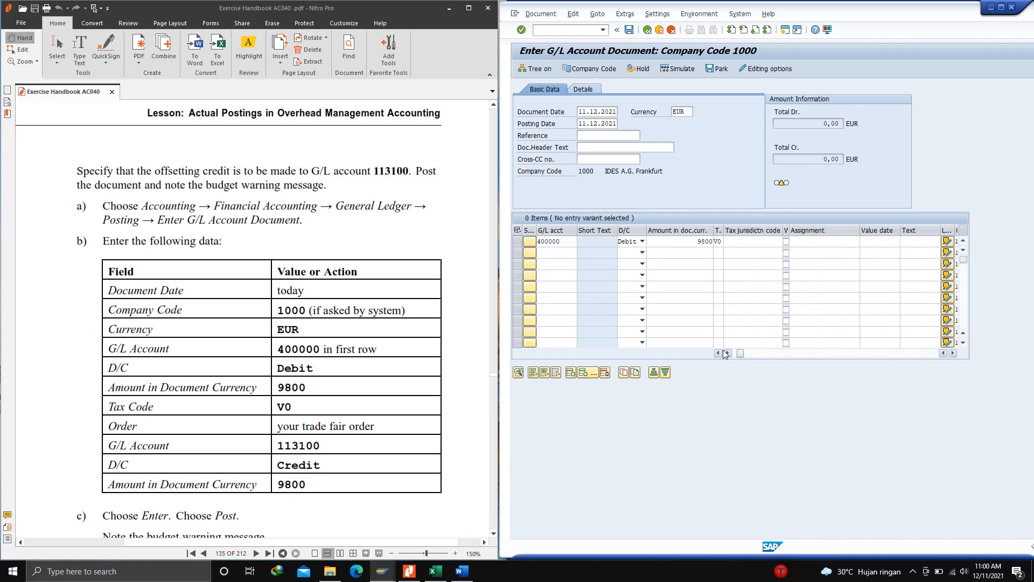
pyautogui.click(552, 252)
pyautogui.write('11')
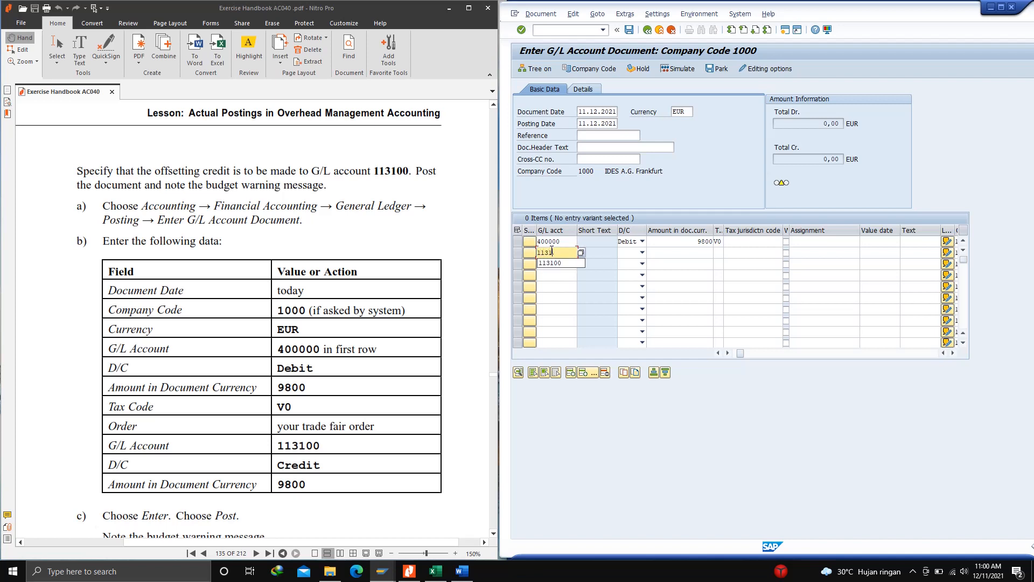
pyautogui.write('31')
pyautogui.click(554, 263)
pyautogui.click(642, 253)
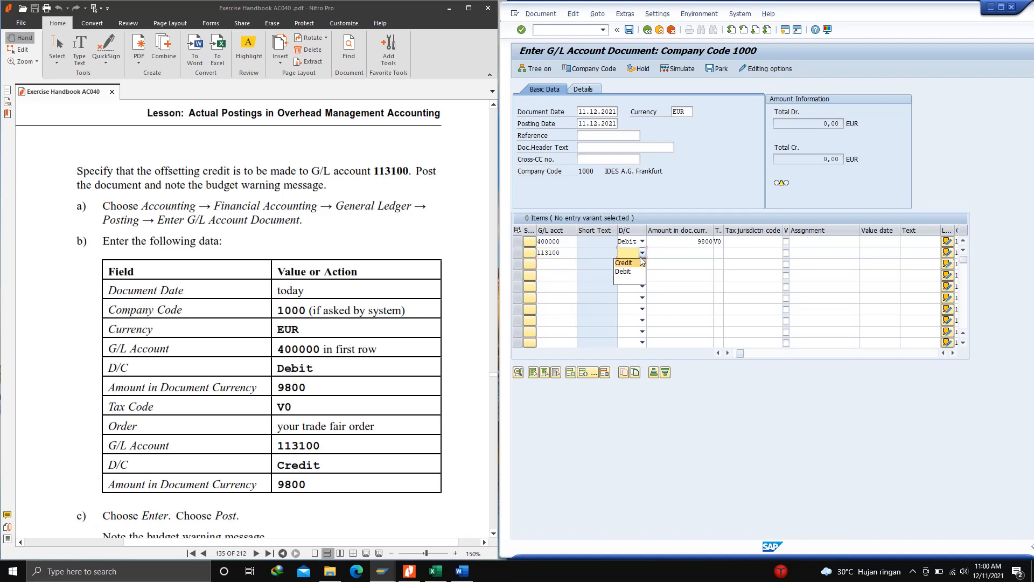
pyautogui.click(634, 263)
pyautogui.click(676, 251)
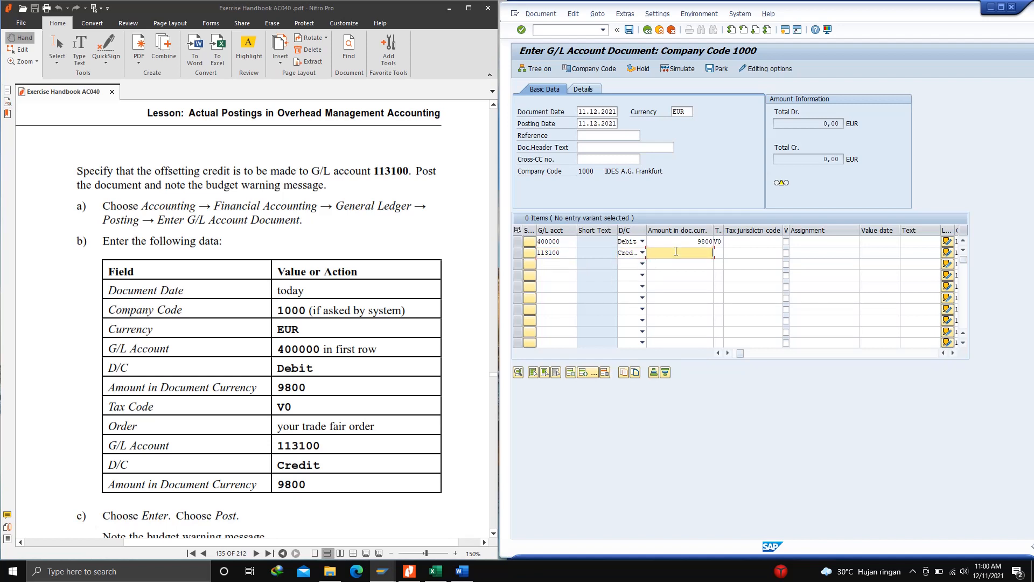
pyautogui.write('9800')
pyautogui.click(673, 262)
pyautogui.press('Return')
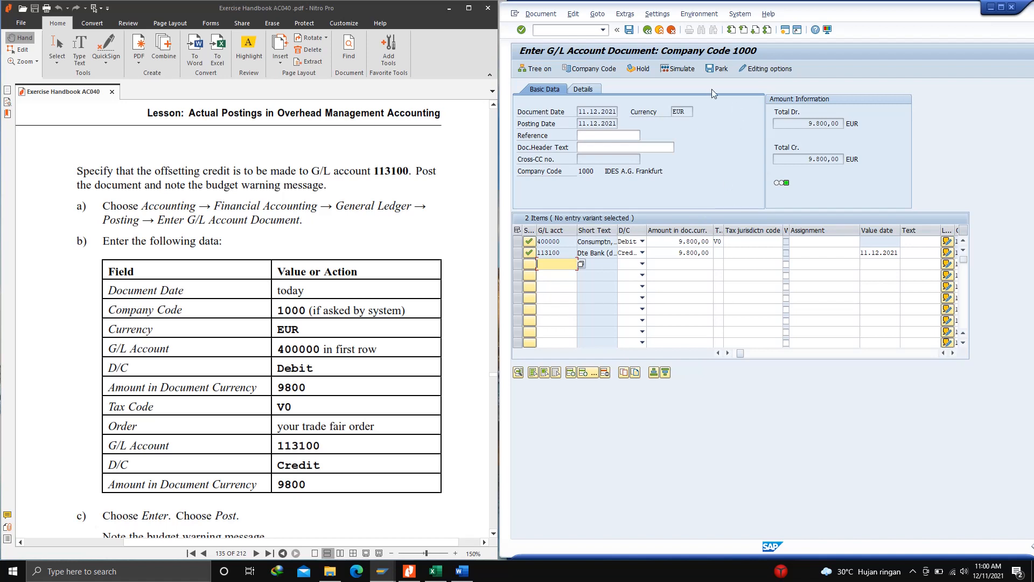
# Try to post the G/L document, then read the detailed explanation of the budget message and close it
pyautogui.click(629, 30)
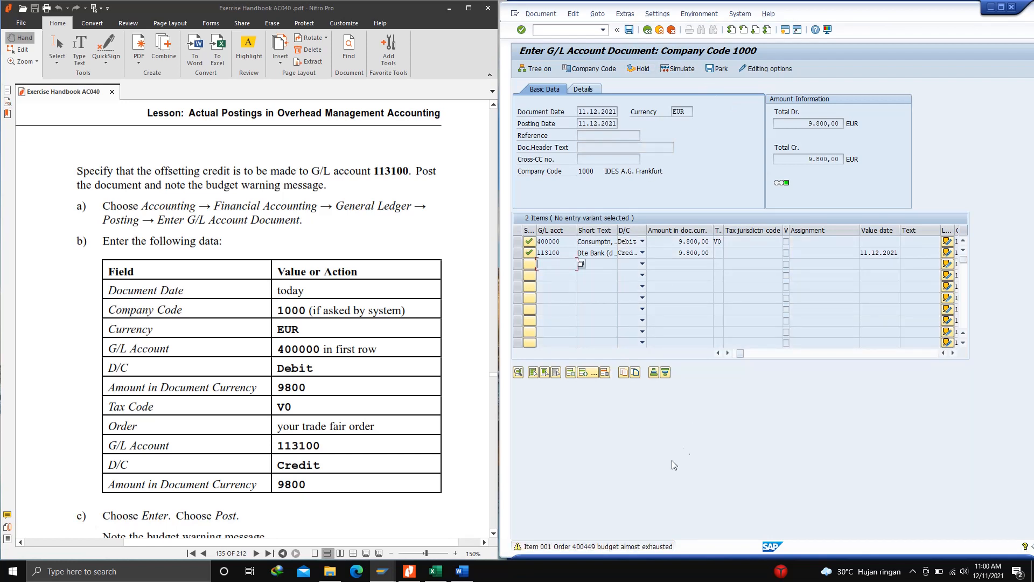
pyautogui.click(595, 546)
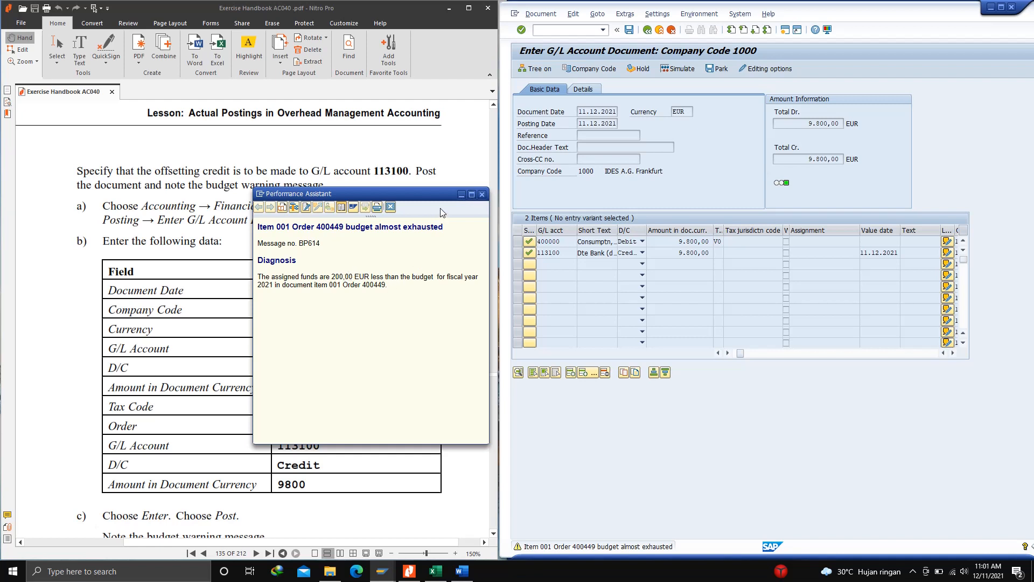
pyautogui.click(463, 194)
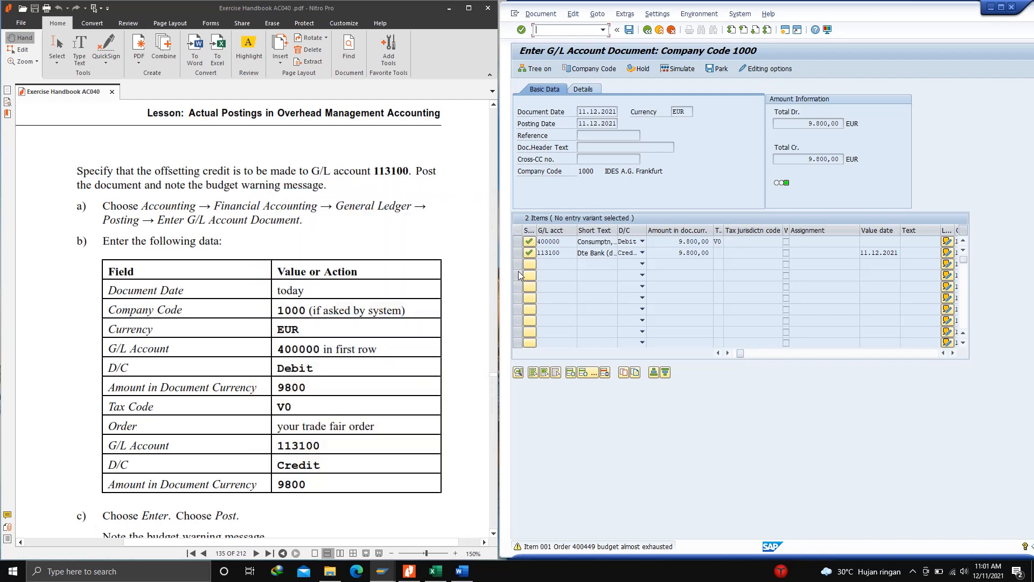
# Bring up the handbook's data for the additional 1000 EUR posting in Task 4 step 4 and post the current G/L document
pyautogui.scroll(-2, 364, 321)
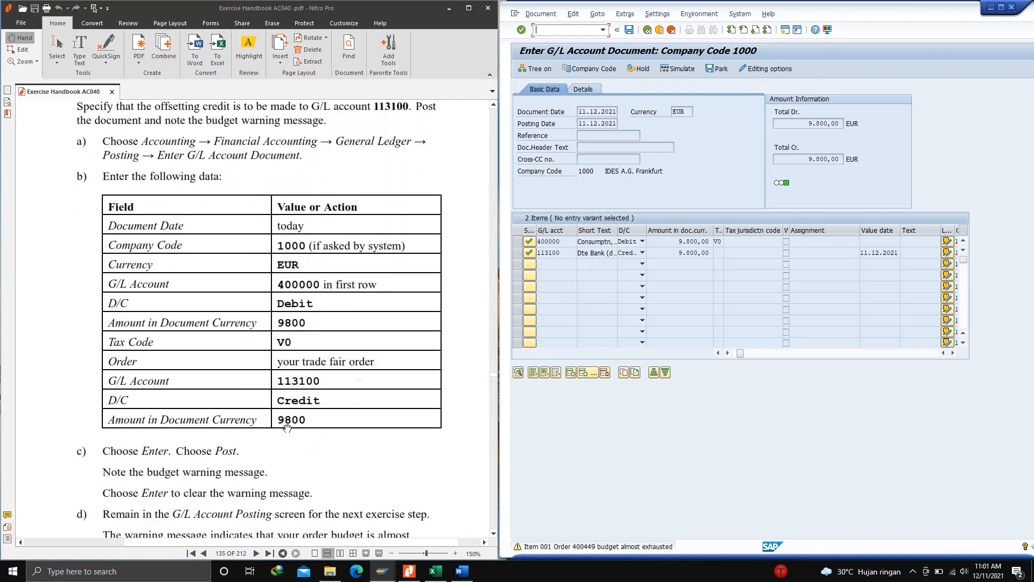
pyautogui.scroll(-1, 239, 461)
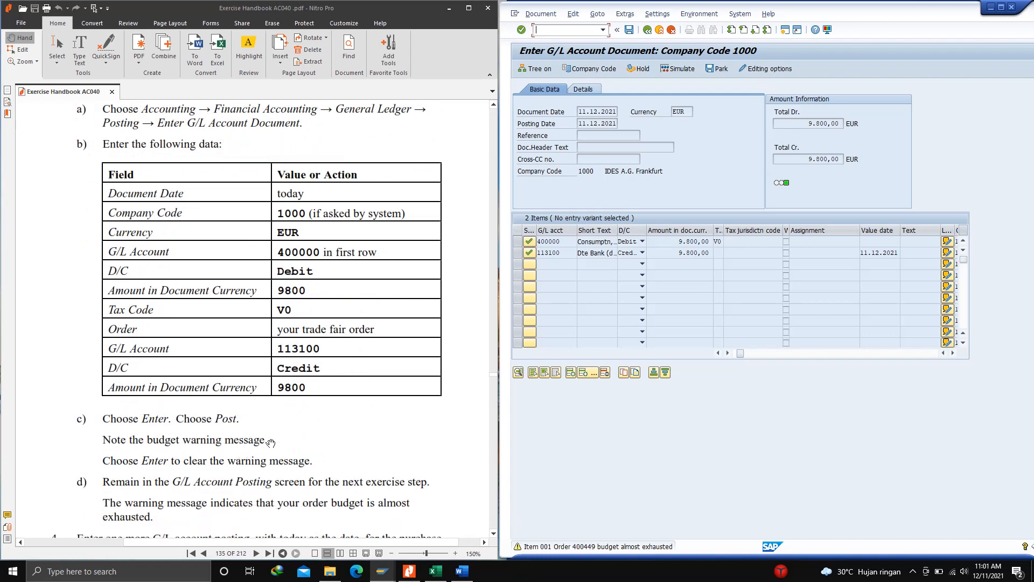
pyautogui.scroll(-1, 271, 442)
pyautogui.scroll(-1, 281, 423)
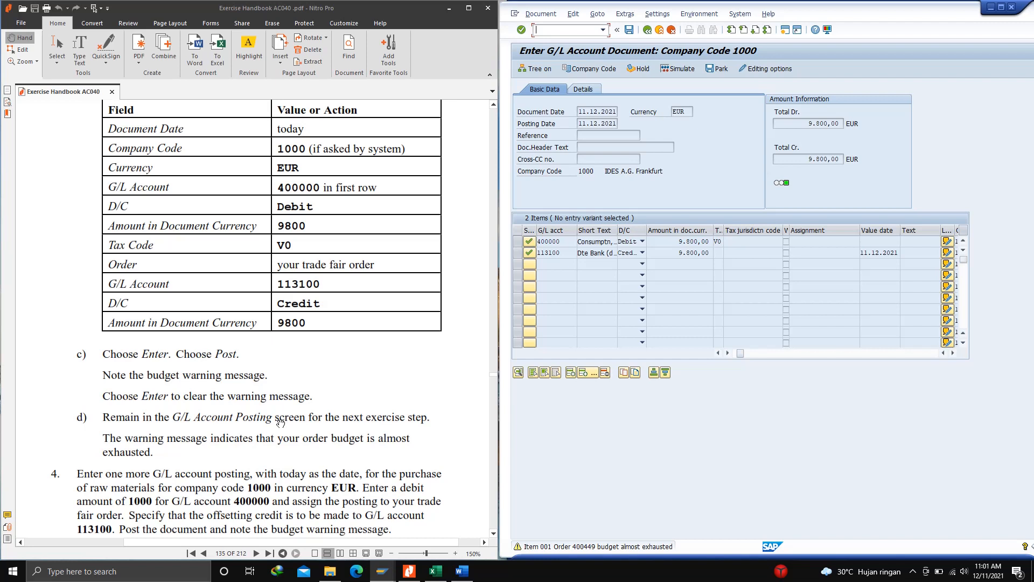
pyautogui.scroll(-2, 280, 422)
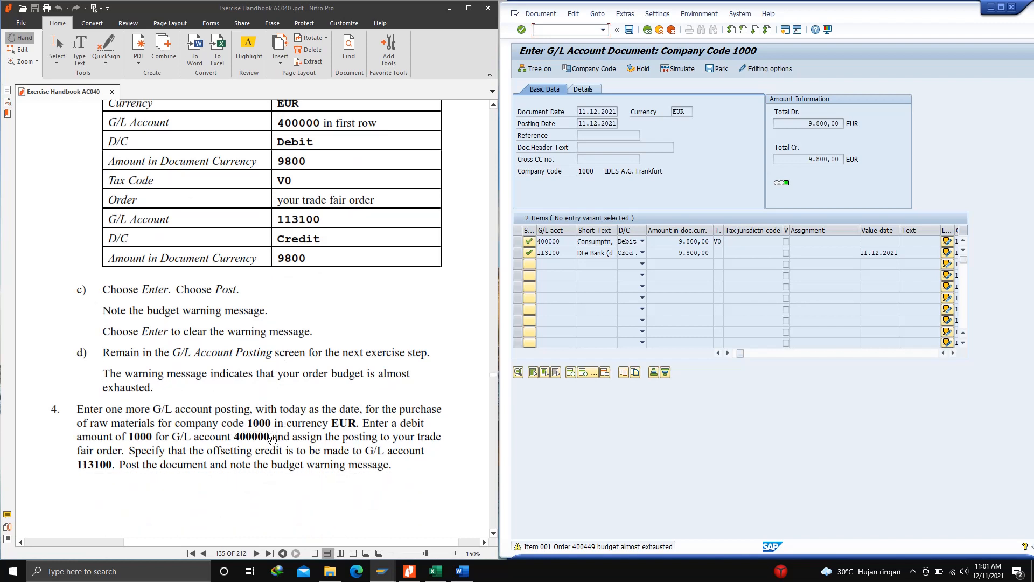
pyautogui.scroll(-4, 153, 434)
pyautogui.scroll(-15, 153, 434)
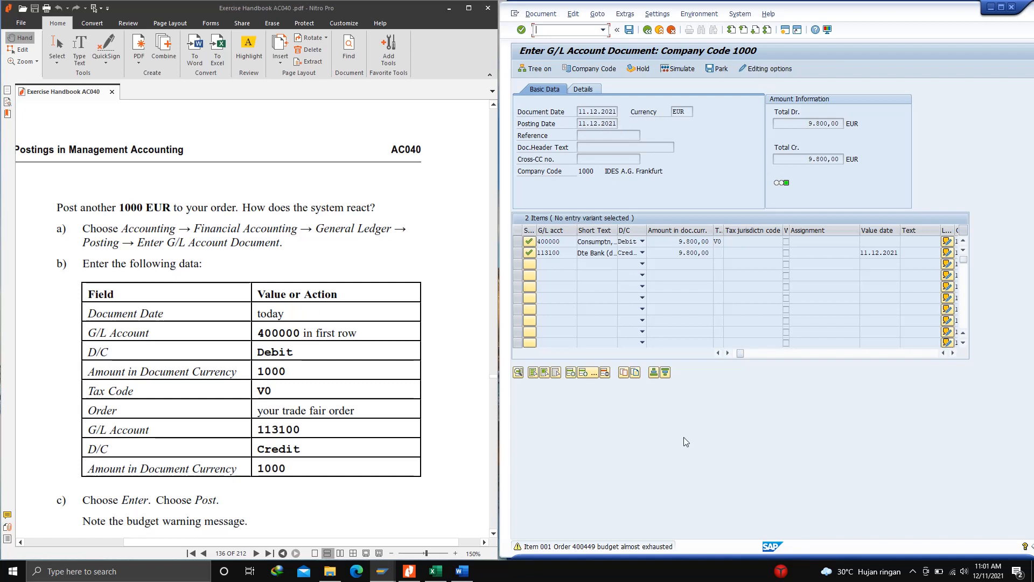
pyautogui.hotkey('ctrl', 's')
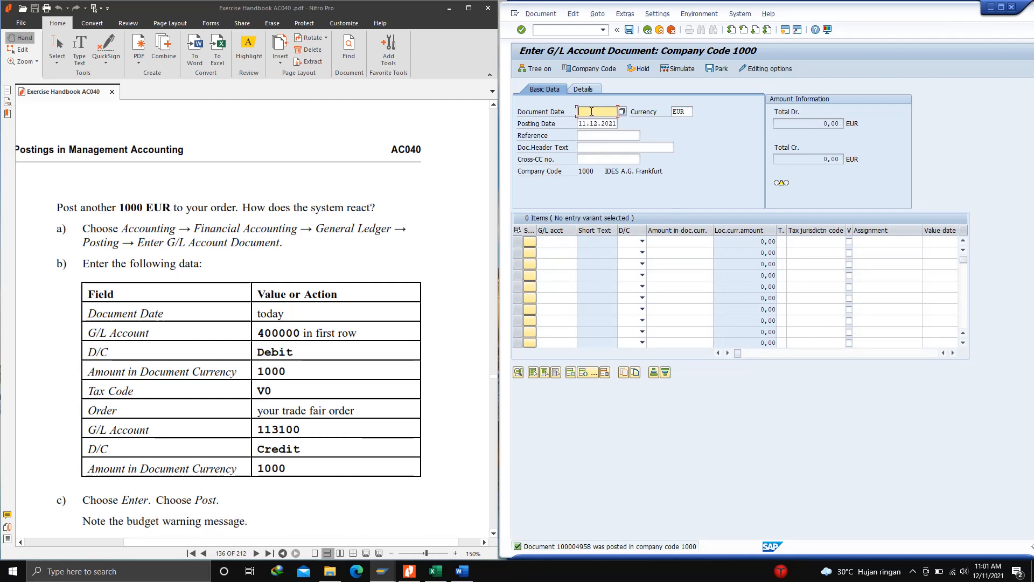
# Set the document date to 11.12.2021 and enter G/L account 400000 in the first line item
pyautogui.write('11')
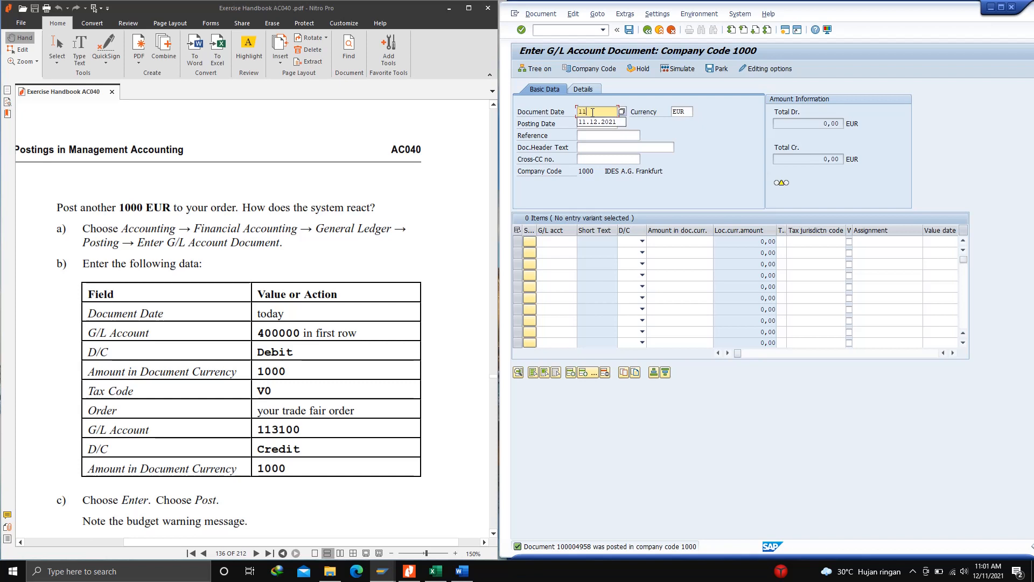
pyautogui.click(603, 123)
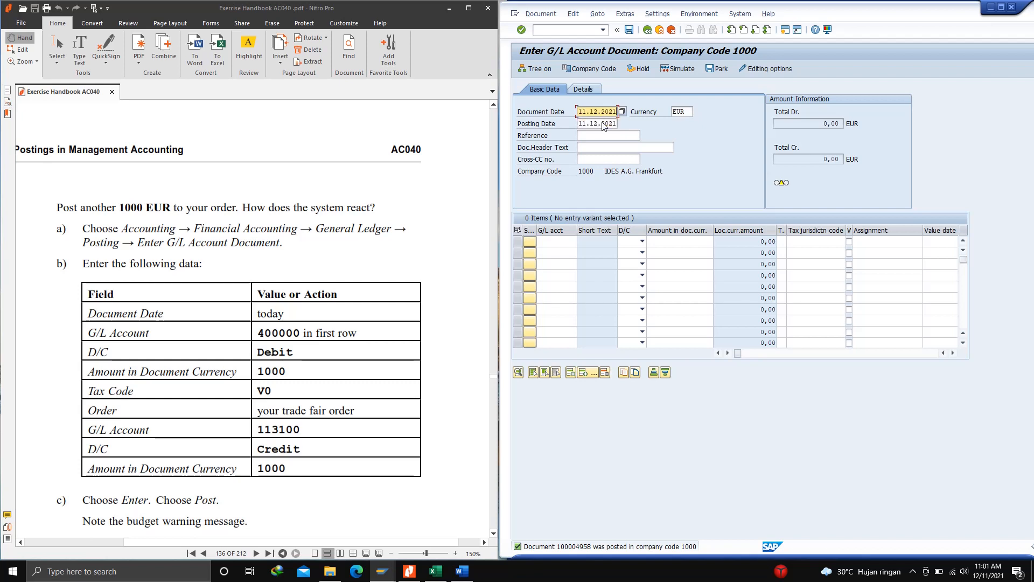
pyautogui.click(549, 243)
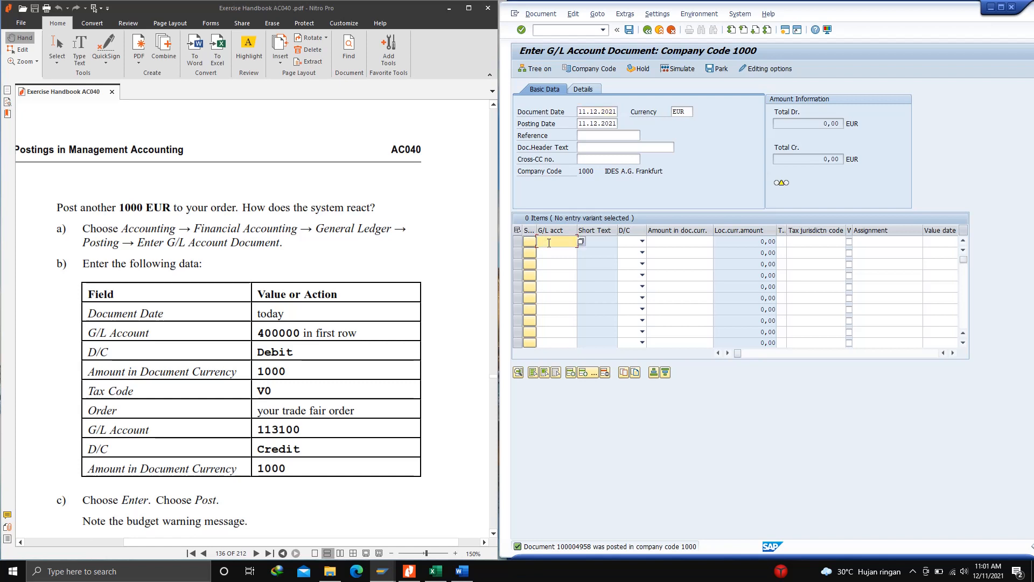
pyautogui.write('40')
pyautogui.click(559, 249)
# Make the first line item a Debit of 1000 with tax code V0, 0% domestic input tax
pyautogui.click(642, 241)
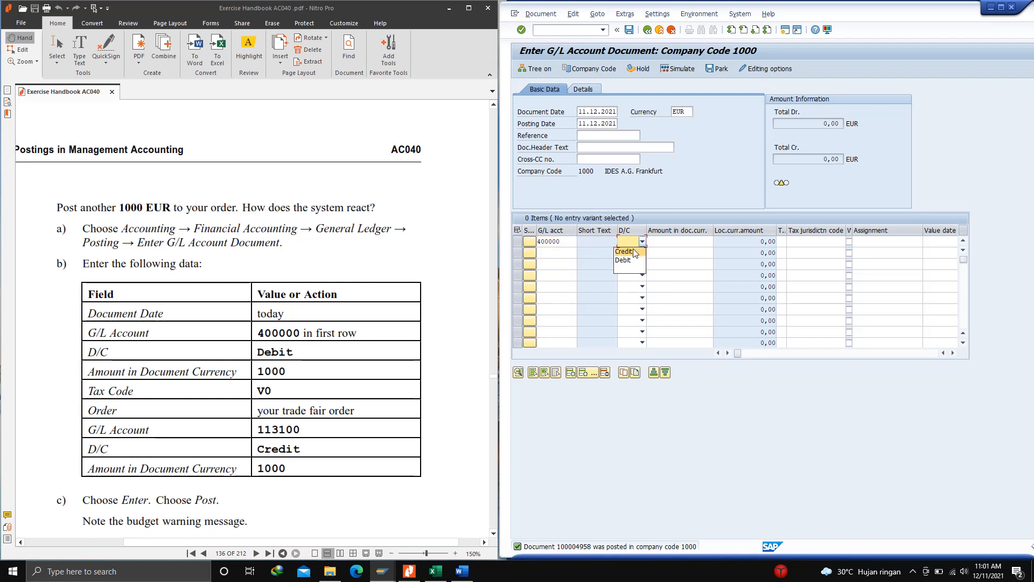
pyautogui.click(623, 260)
pyautogui.click(667, 242)
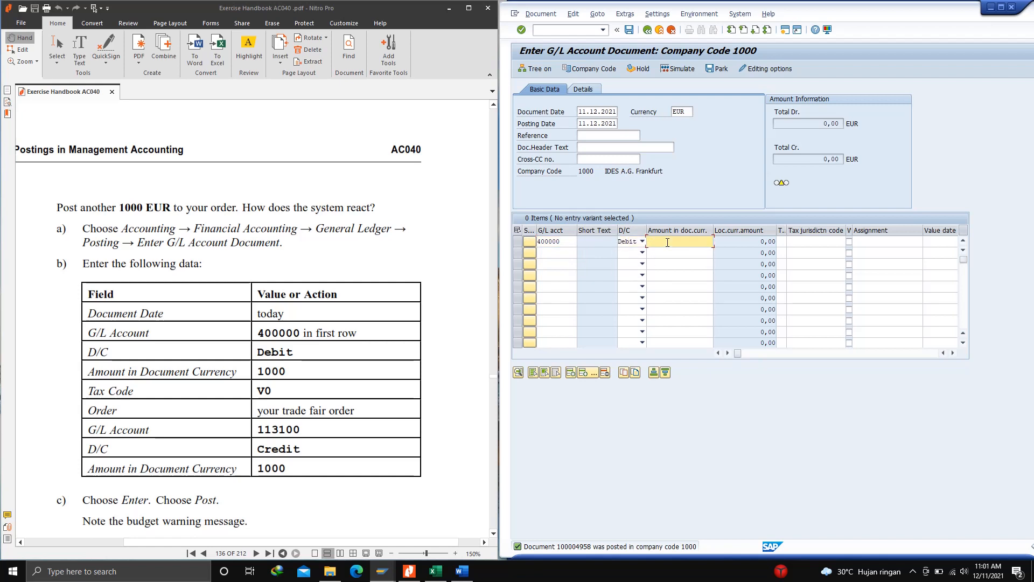
pyautogui.write('1000')
pyautogui.click(781, 242)
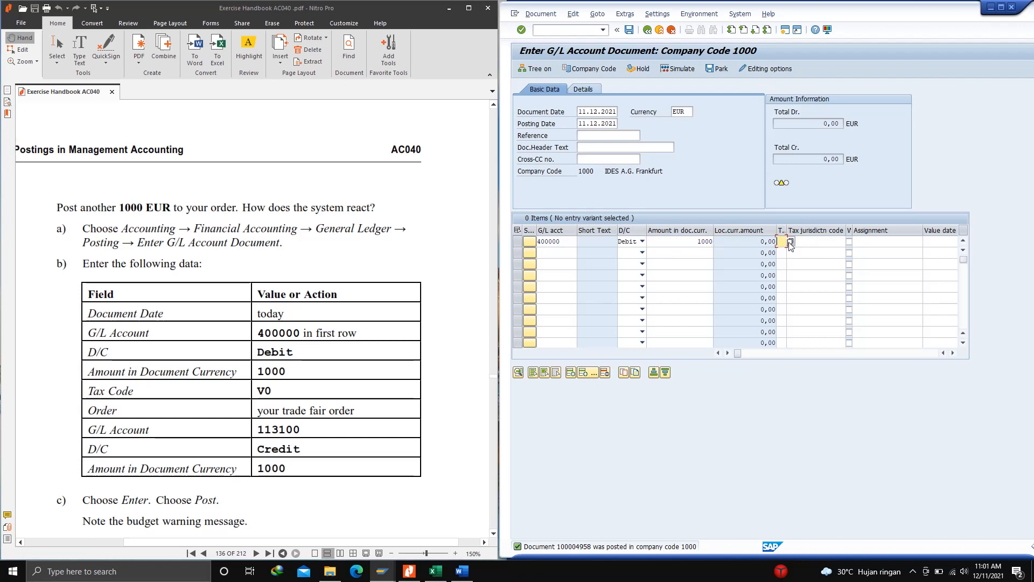
pyautogui.press('F4')
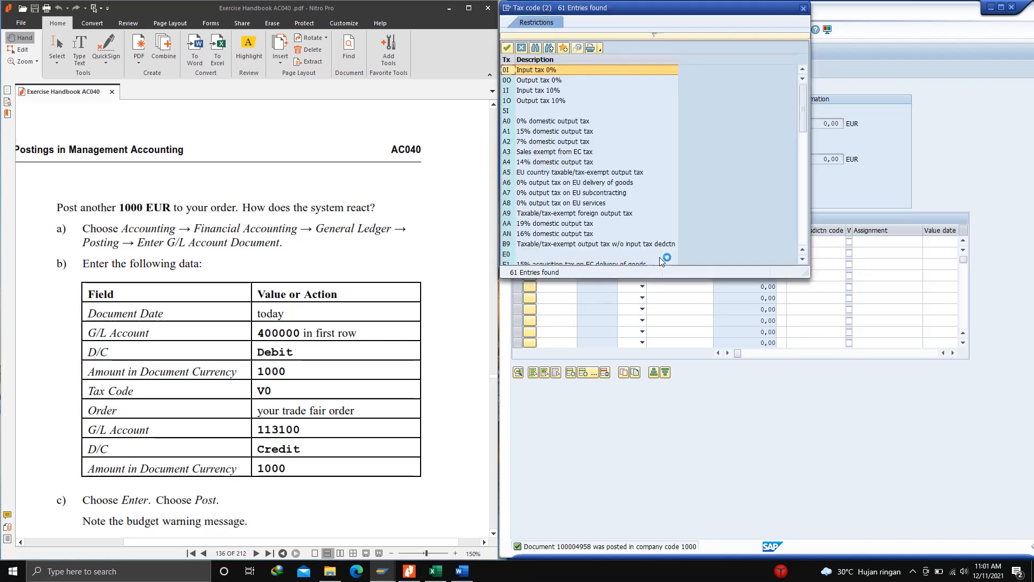
pyautogui.scroll(-10, 579, 219)
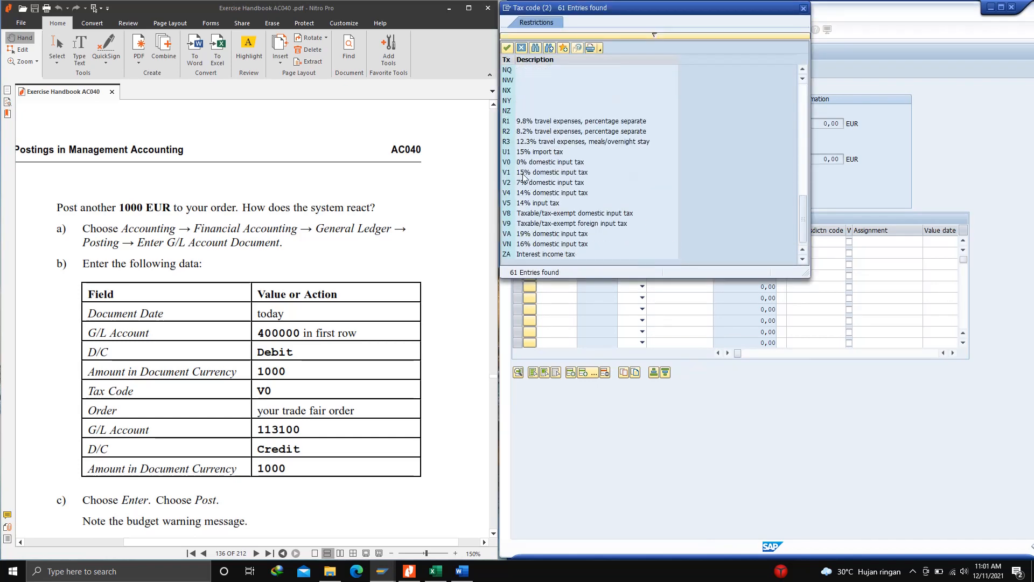
pyautogui.doubleClick(512, 164)
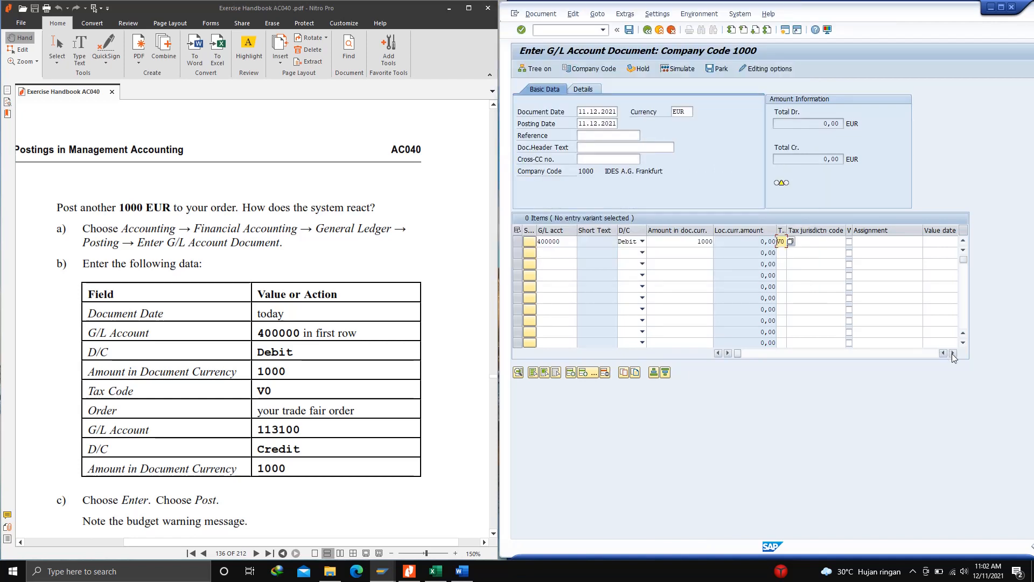
# Assign the trade fair order to the first line item of the G/L document
pyautogui.click(952, 354)
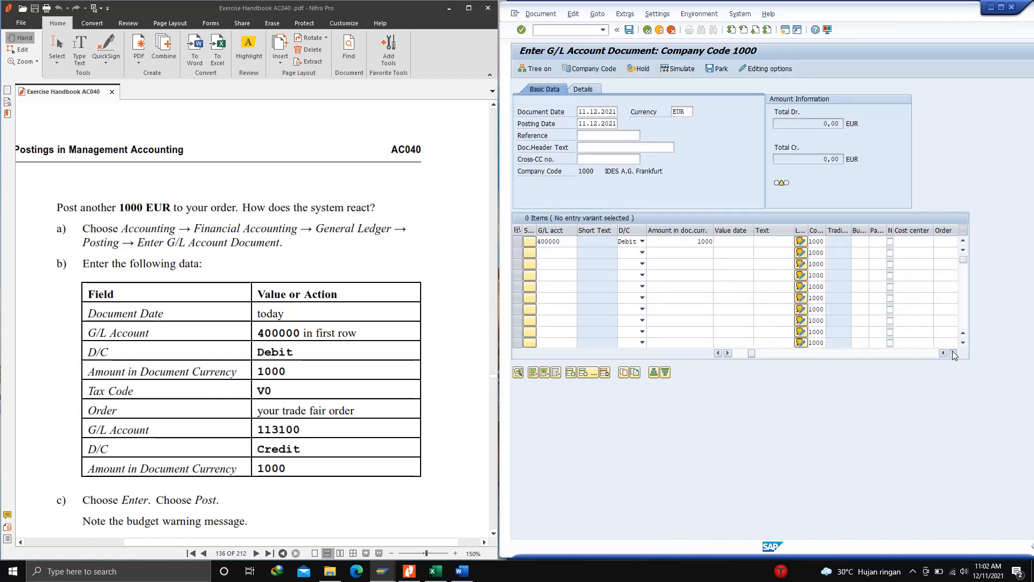
pyautogui.click(952, 353)
pyautogui.click(815, 241)
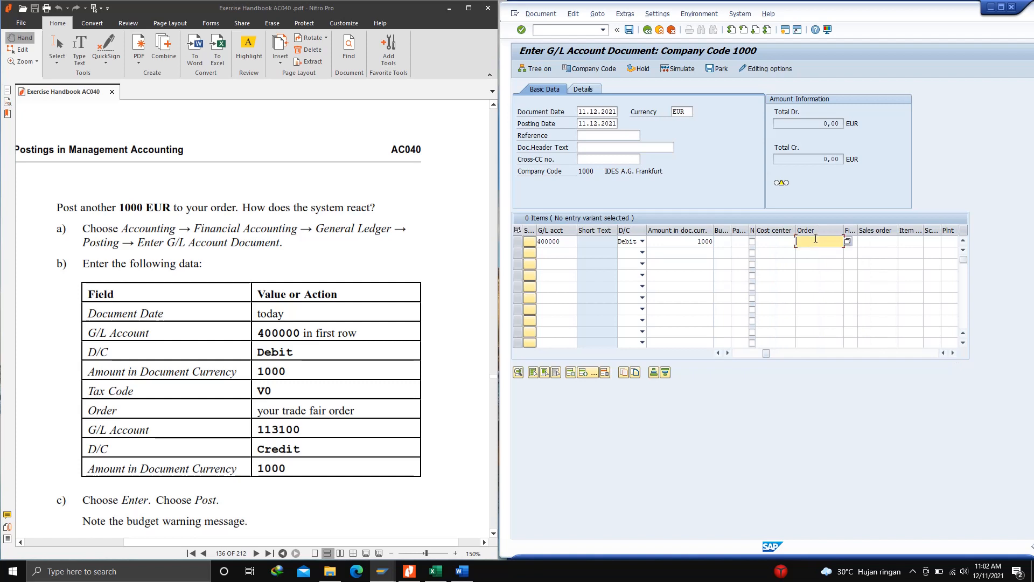
pyautogui.write('400')
pyautogui.click(823, 251)
# Enter G/L account 113100 in the second line item as a Credit of 1000 and have both items checked
pyautogui.moveTo(767, 353); pyautogui.dragTo(731, 351)
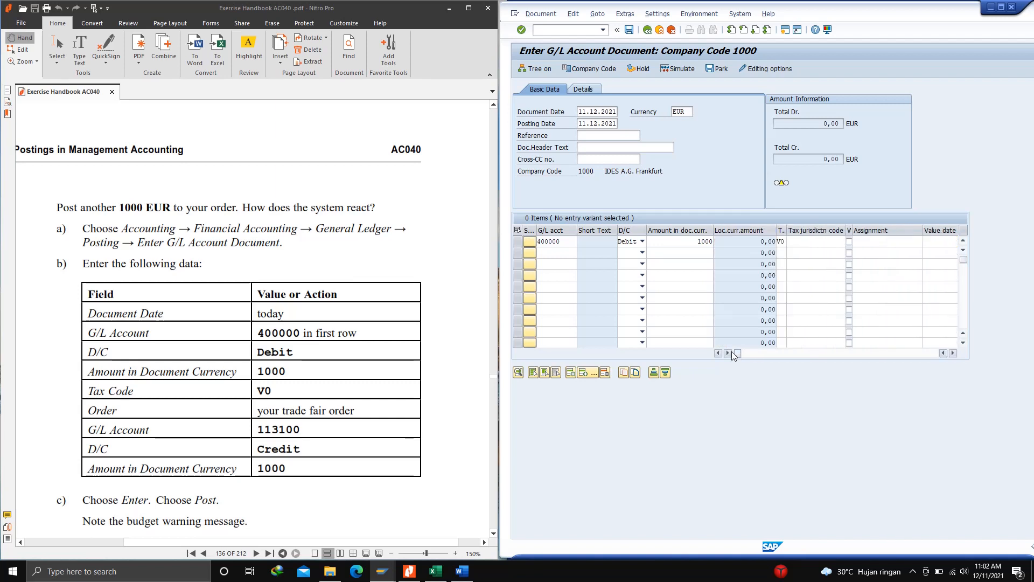
pyautogui.click(554, 253)
pyautogui.write('113100')
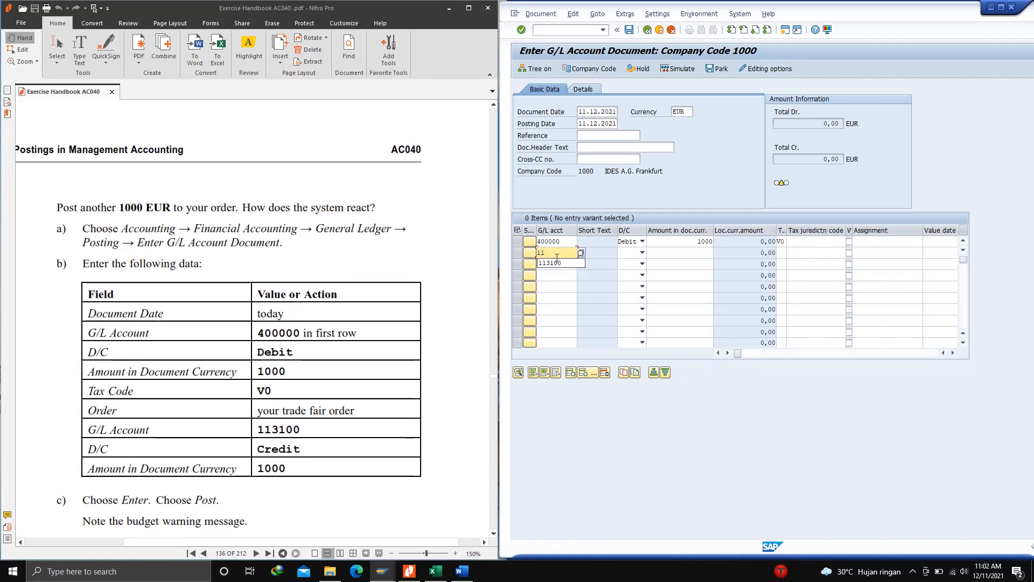
pyautogui.click(642, 253)
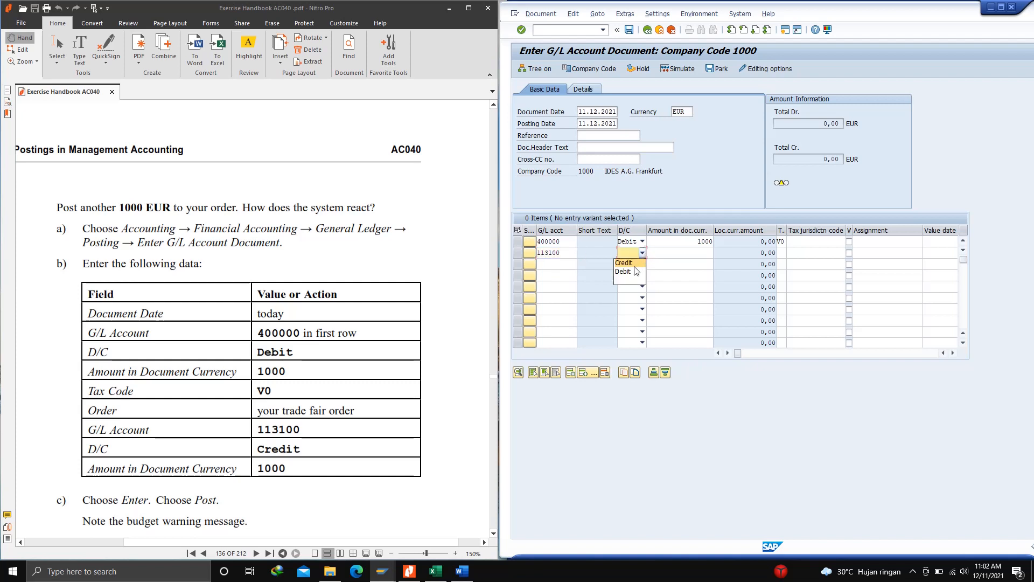
pyautogui.click(637, 269)
pyautogui.click(666, 254)
pyautogui.write('1000')
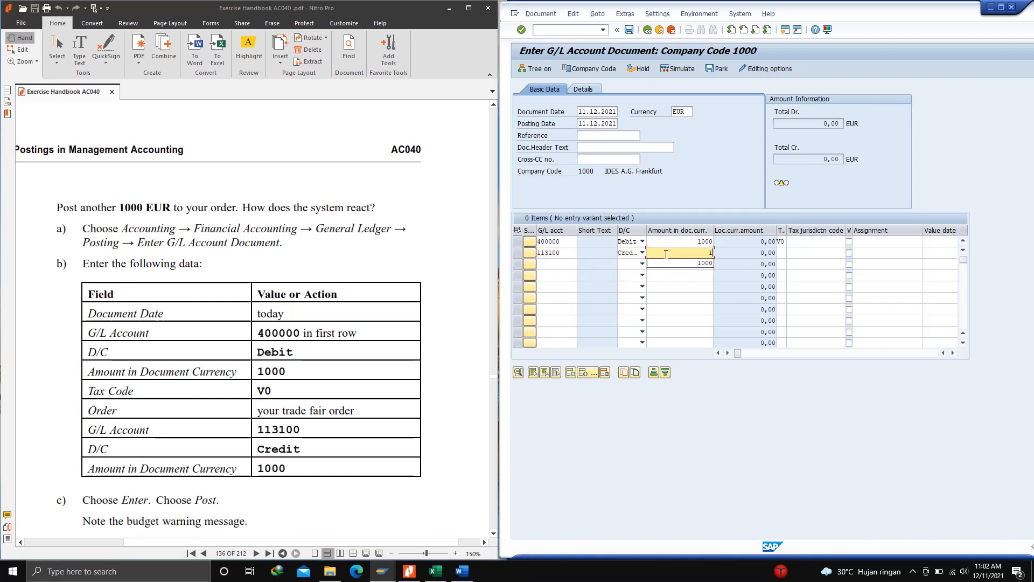
pyautogui.click(677, 263)
pyautogui.scroll(-3, 321, 333)
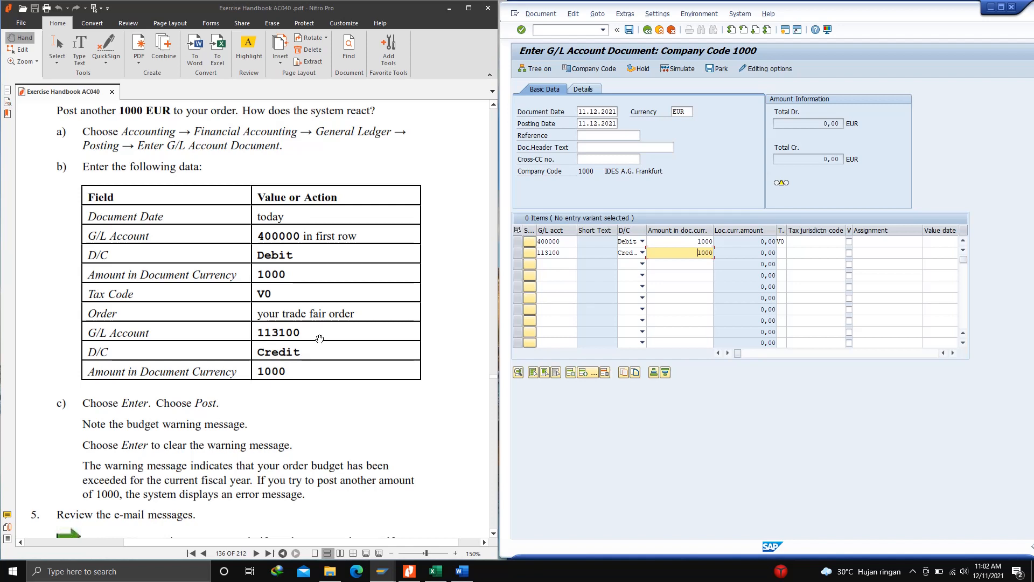
pyautogui.press('Return')
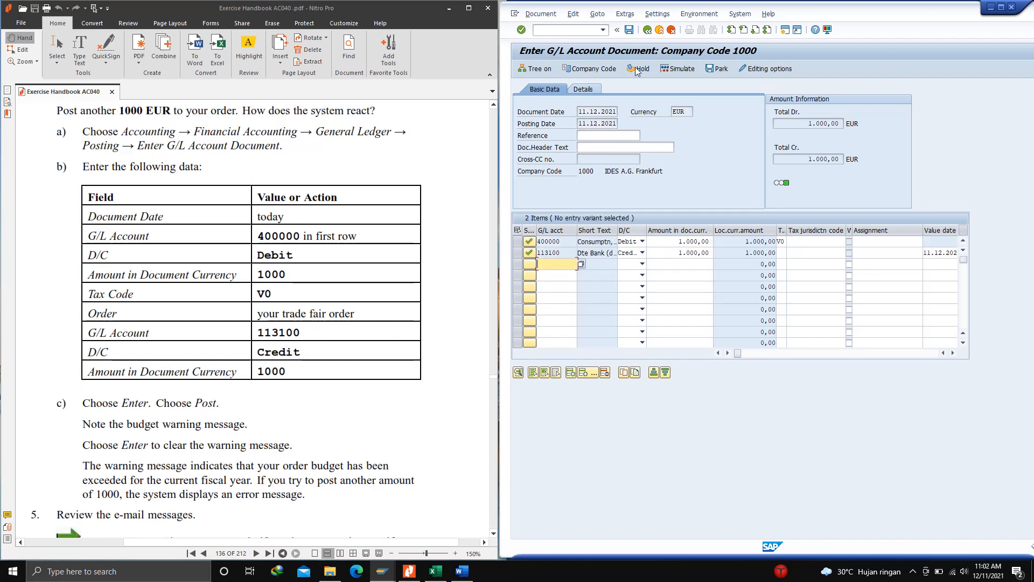
# Try to post the 1000 EUR document, then read the detailed explanation of the budget warning and put it away
pyautogui.click(630, 32)
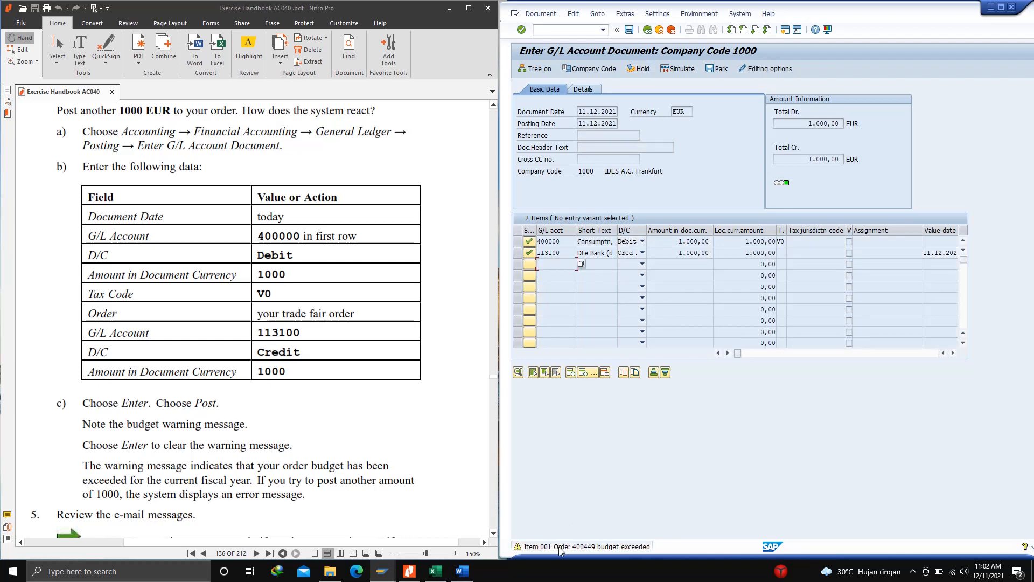
pyautogui.press('Return')
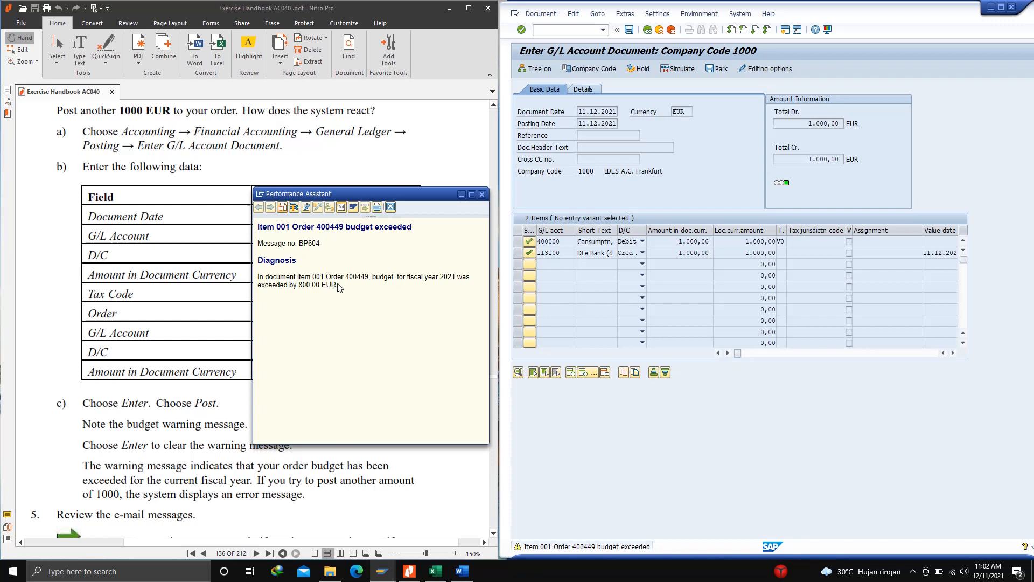
pyautogui.click(460, 195)
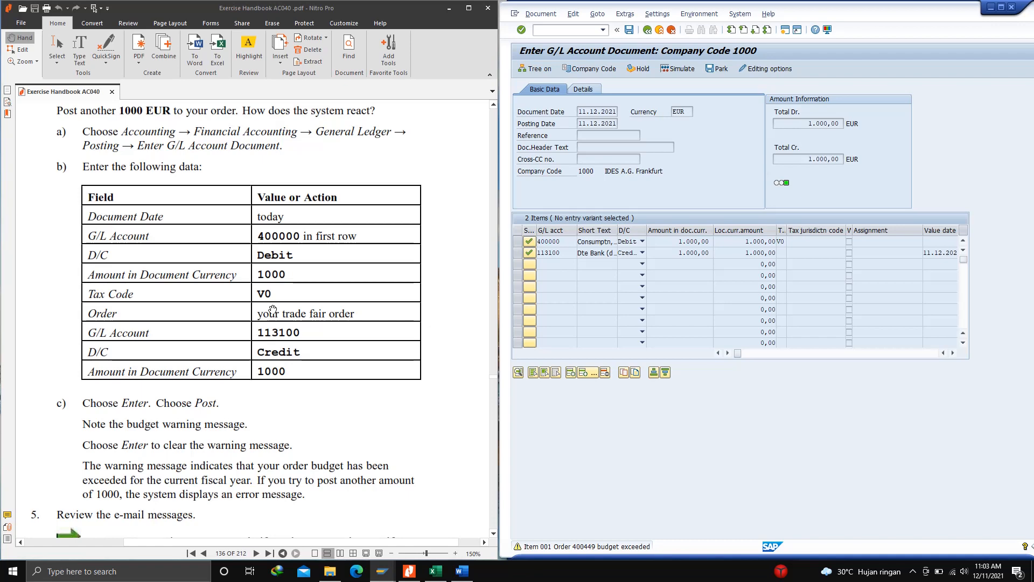
# Read the handbook's notes on the budget warning in step 4 and on reviewing the e-mail messages in step 5
pyautogui.scroll(-3, 273, 310)
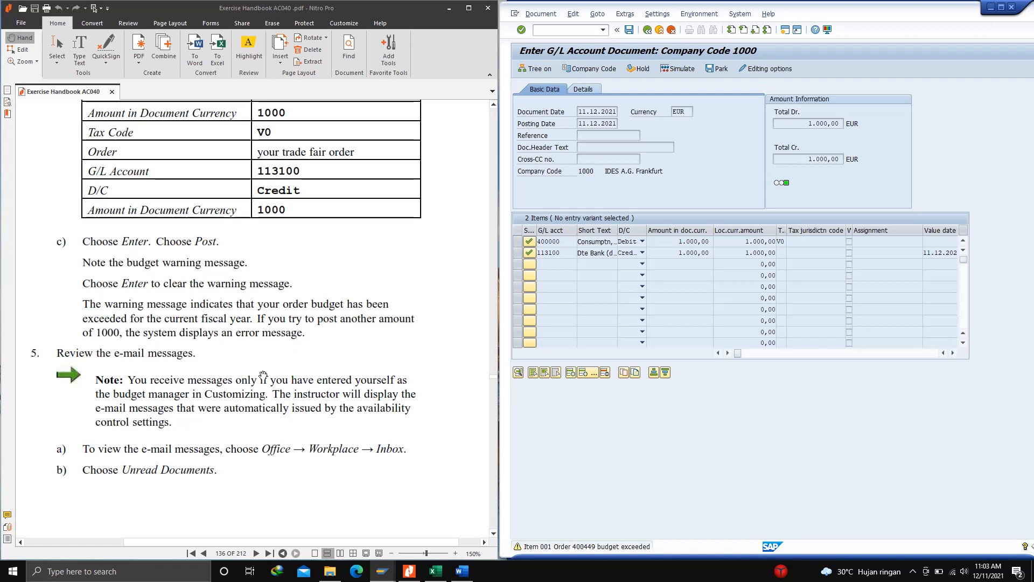
pyautogui.scroll(-10, 152, 387)
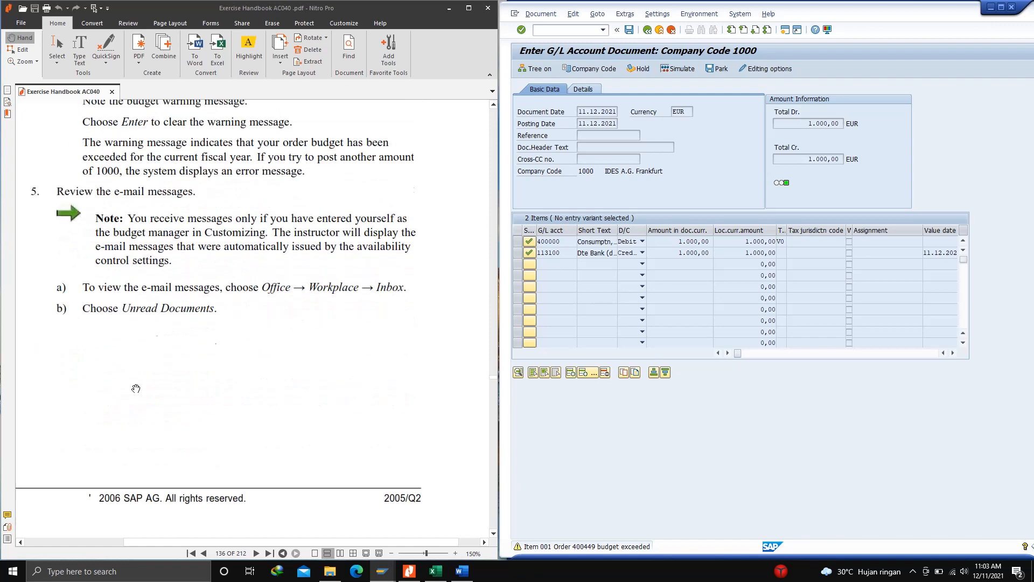
pyautogui.scroll(-8, 249, 218)
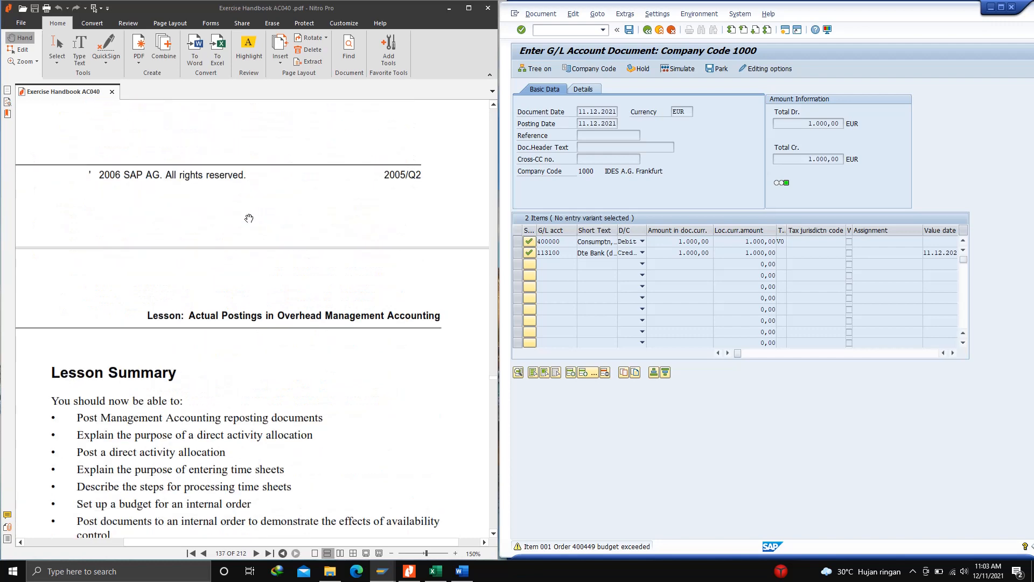
pyautogui.scroll(13, 246, 218)
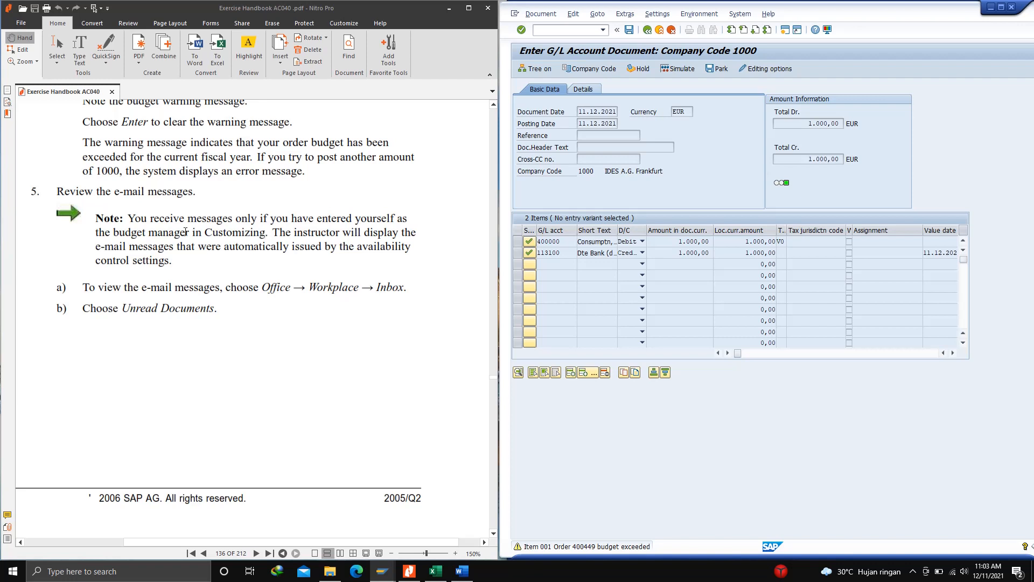
pyautogui.scroll(2, 237, 258)
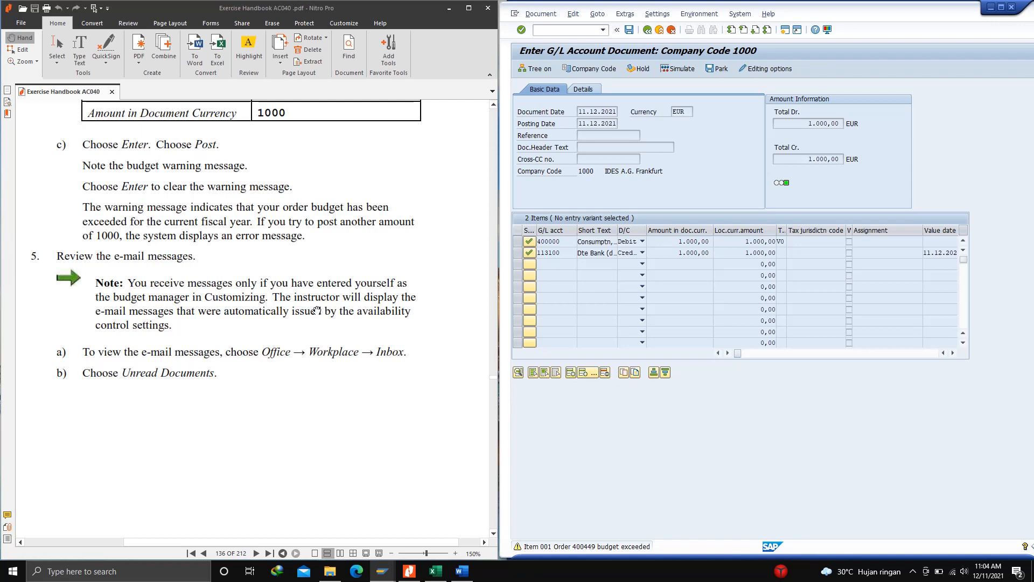
pyautogui.scroll(3, 314, 310)
pyautogui.scroll(3, 314, 310)
pyautogui.scroll(3, 314, 310)
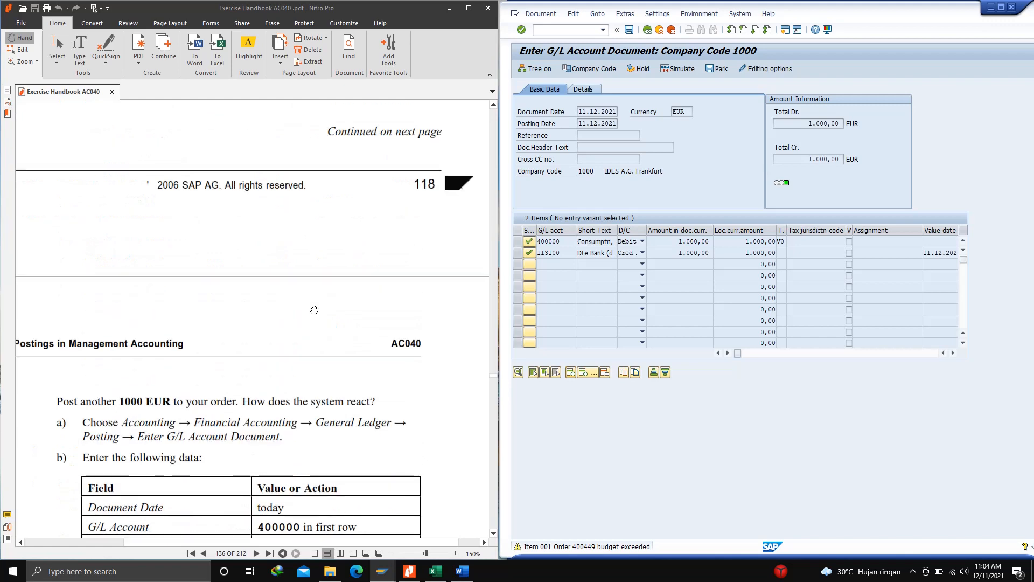
pyautogui.scroll(-10, 314, 310)
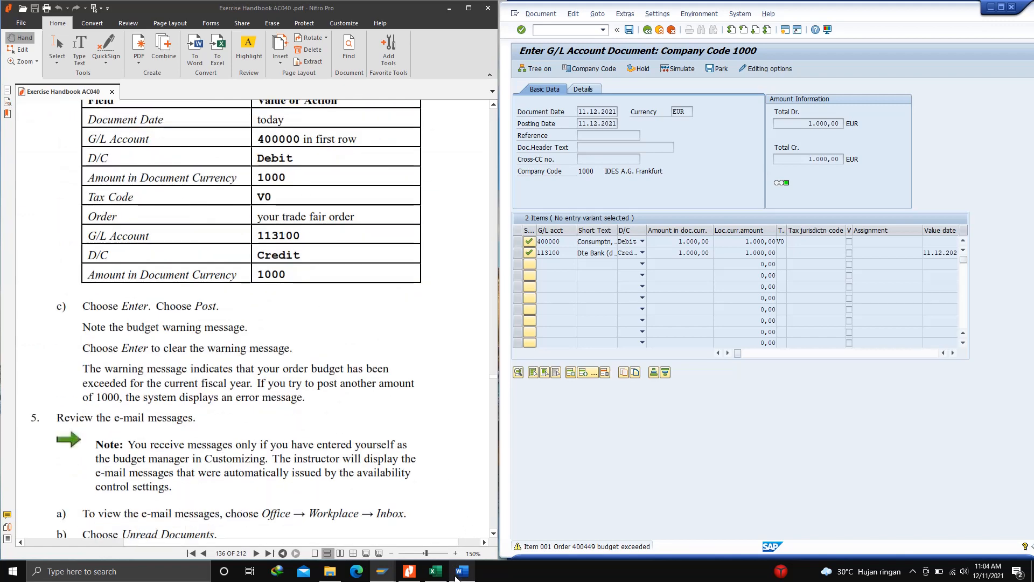
# Accept the budget warning to post the 1000 EUR document, and display the posted document in an enlarged SAP window
pyautogui.press('Return')
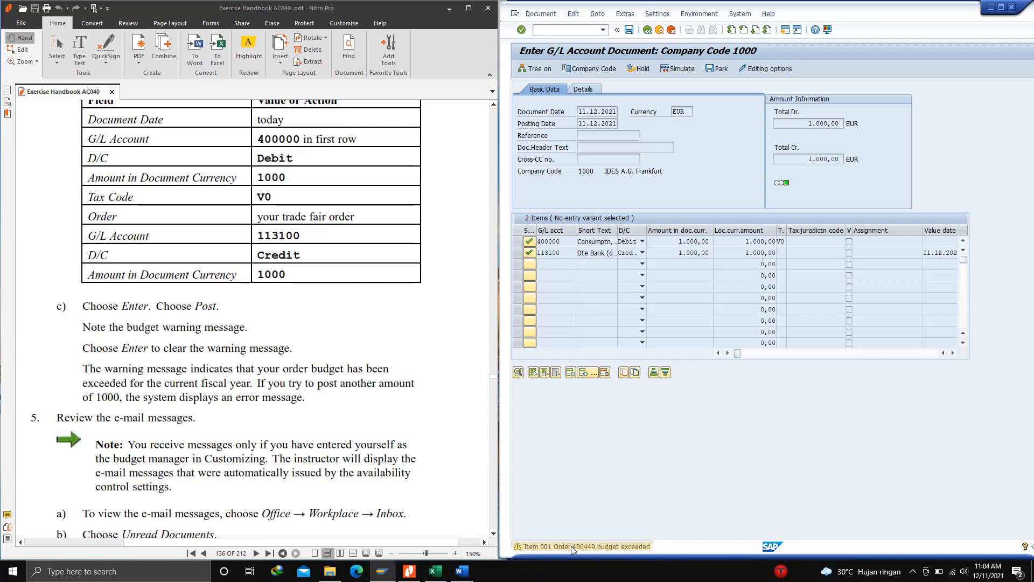
pyautogui.click(1001, 7)
pyautogui.press('Return')
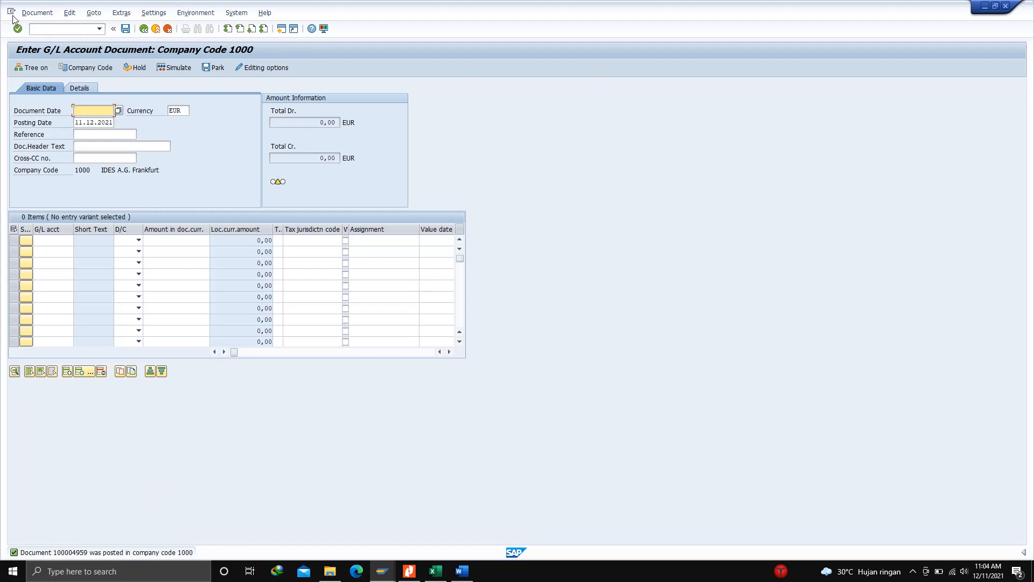
pyautogui.click(31, 15)
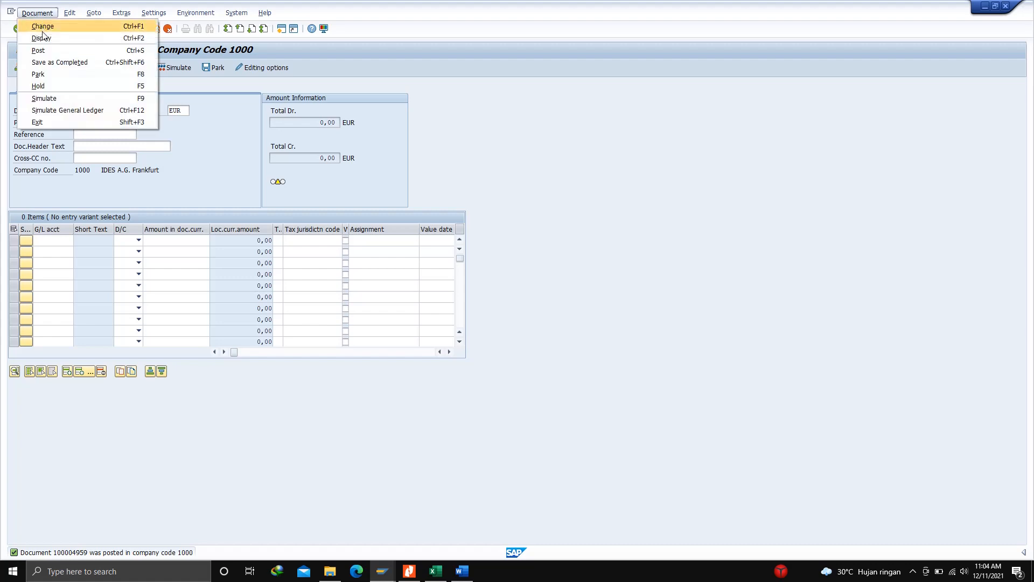
pyautogui.click(43, 38)
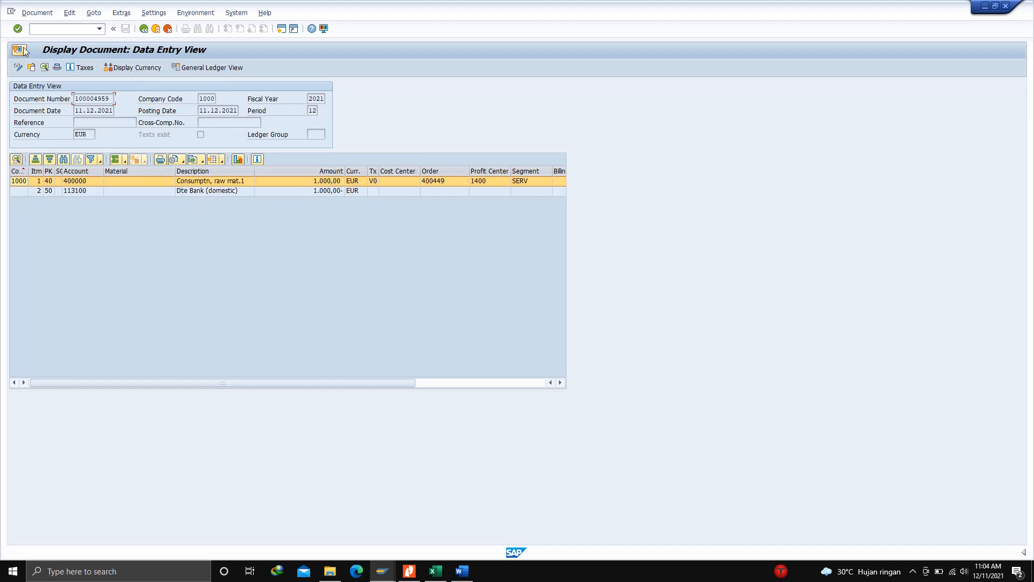
# Bring the handbook back beside SAP and check what follows step 5 of Task 4, up to the start of Exercise 12
pyautogui.click(996, 7)
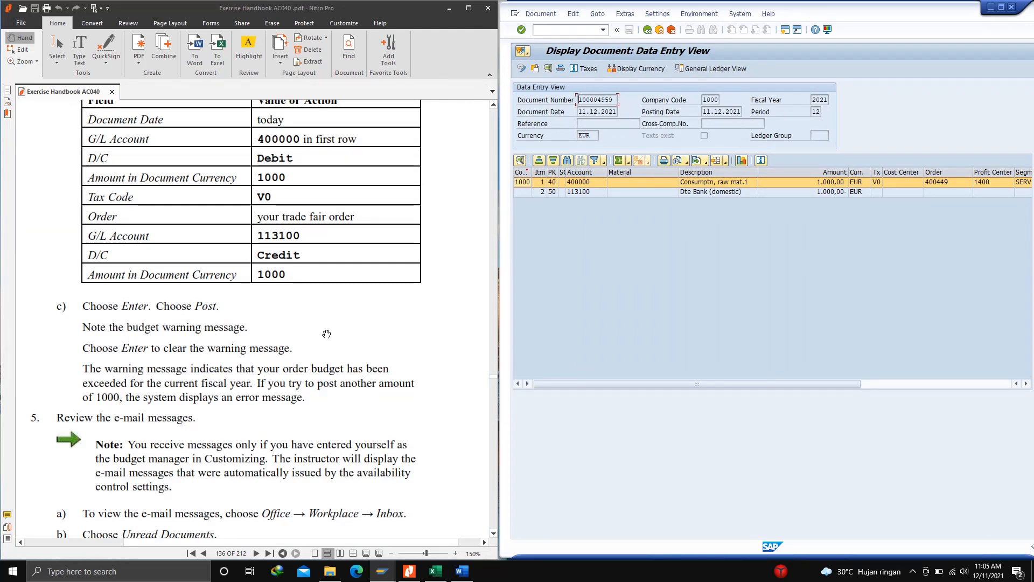
pyautogui.scroll(-10, 244, 344)
pyautogui.scroll(-10, 244, 345)
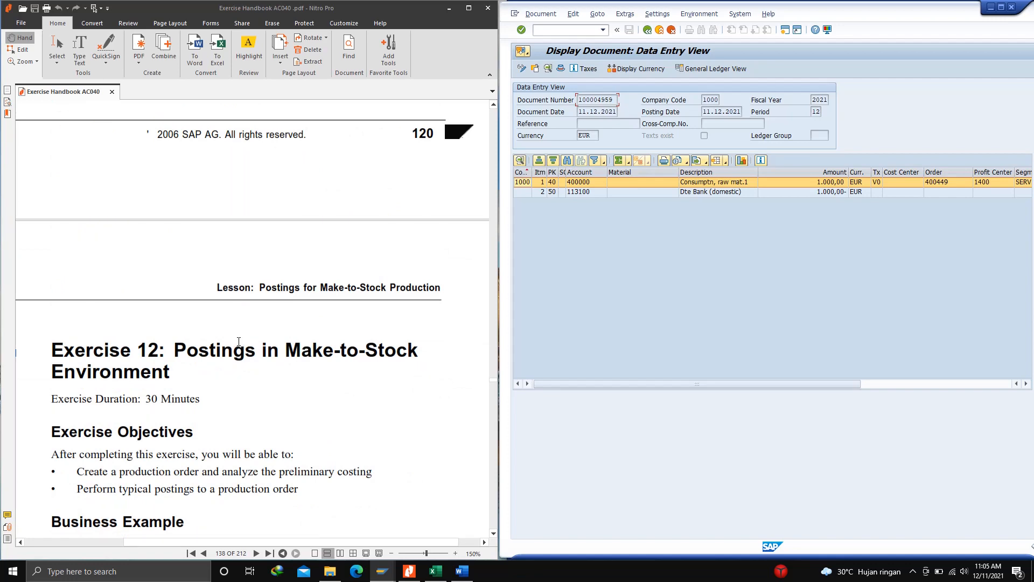
pyautogui.scroll(10, 241, 345)
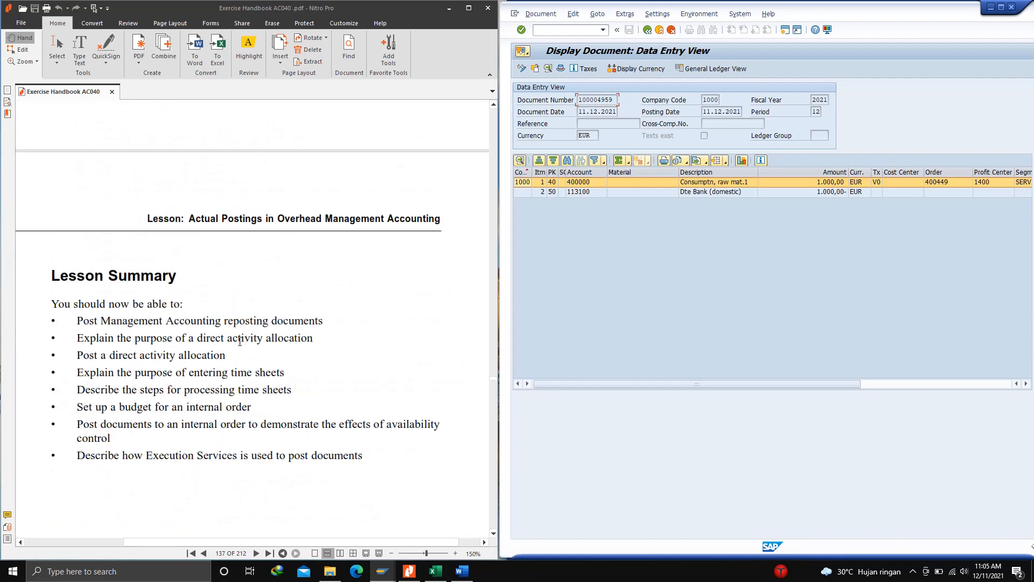
pyautogui.scroll(10, 240, 341)
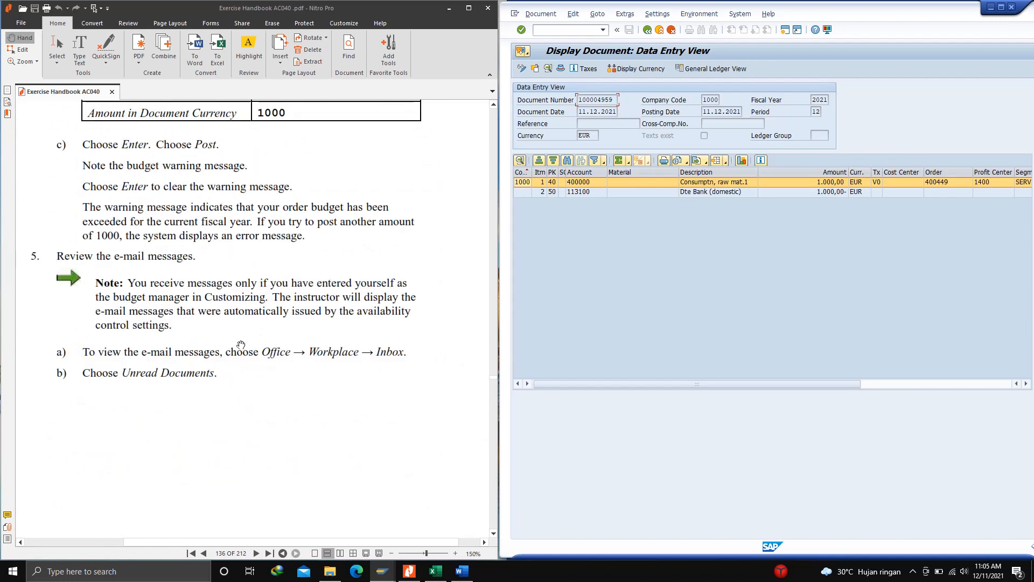